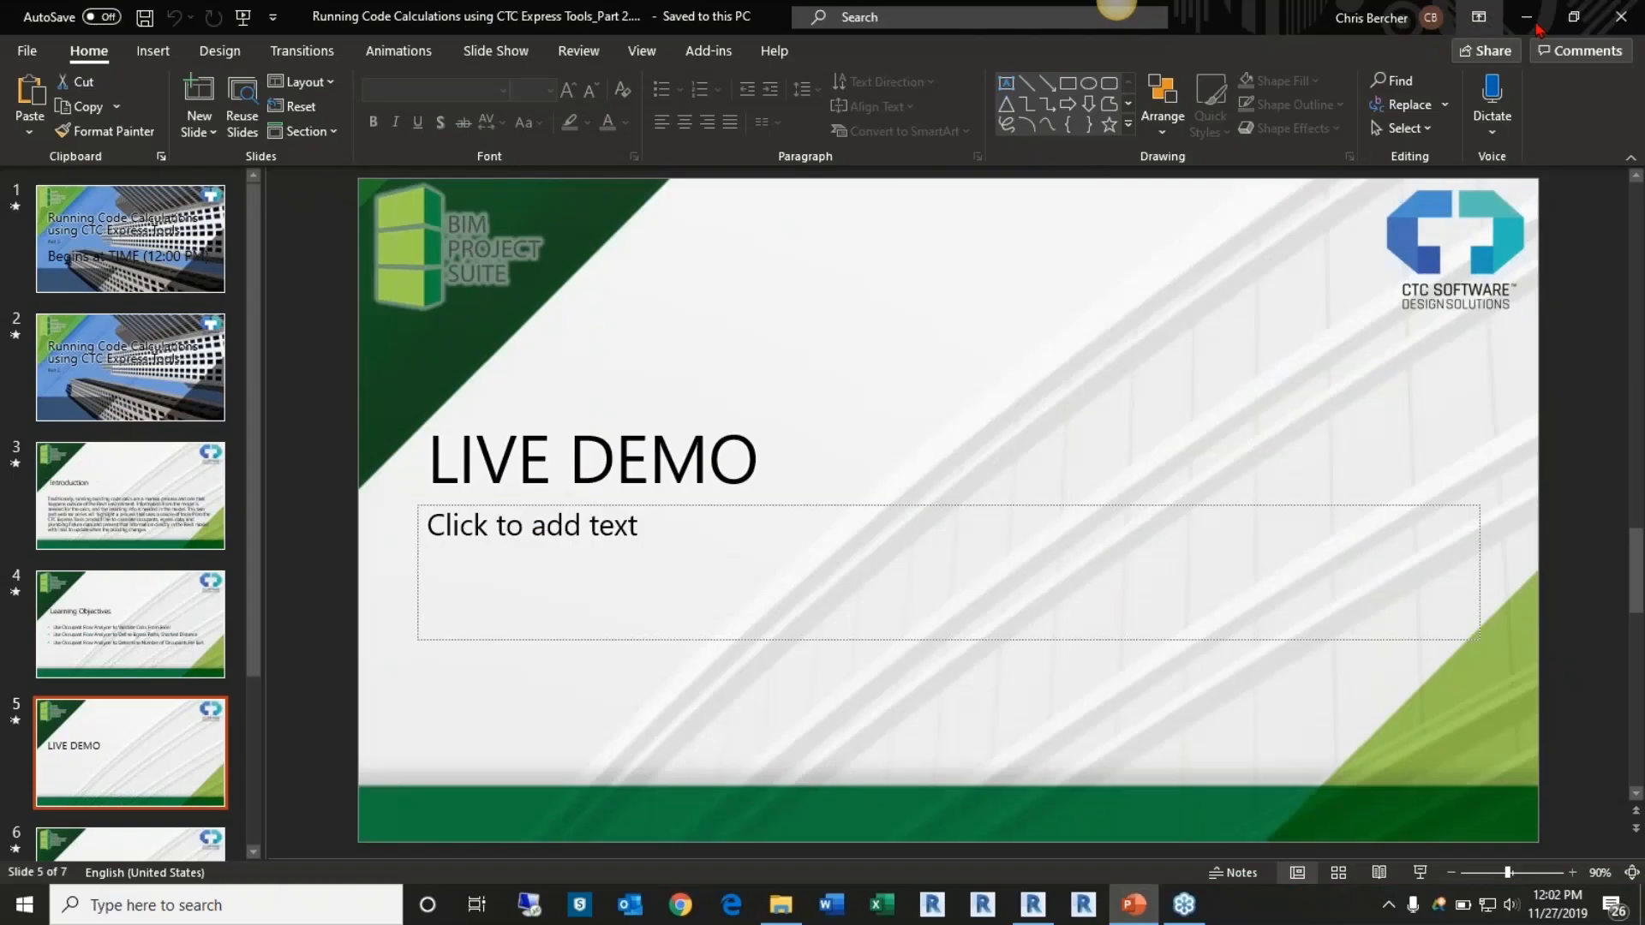
Switch to Revit and inspect the Occupancy (CTC) parameter of Training Room 1 in the 01 - Code Plan
click(1527, 17)
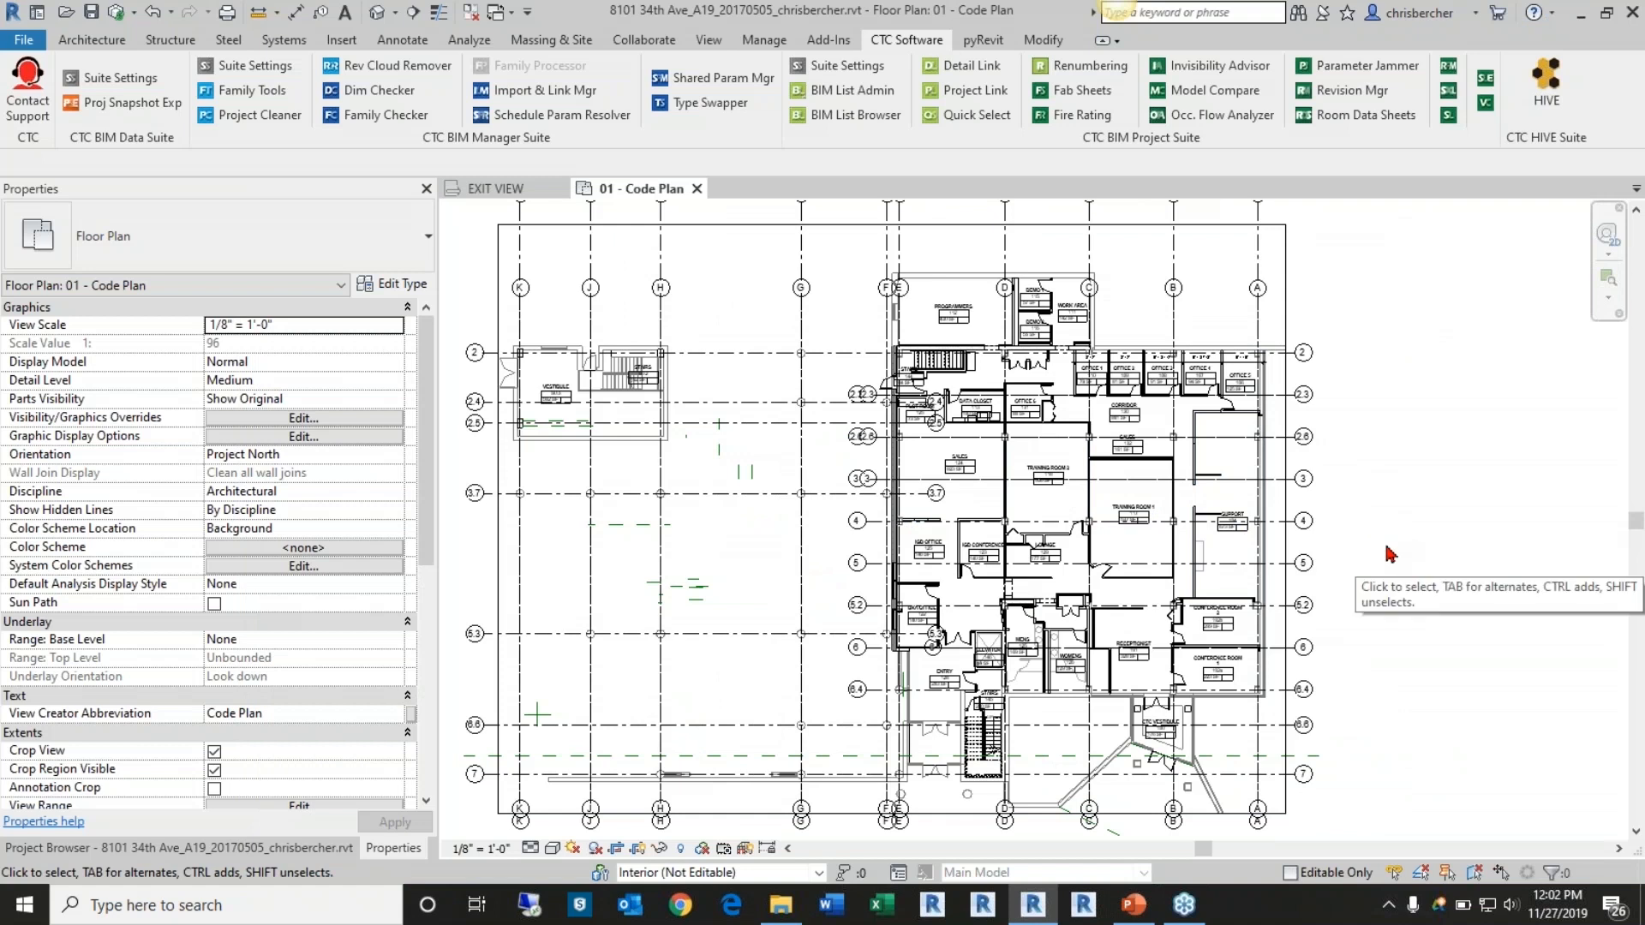
scroll(1375, 573, up, 1)
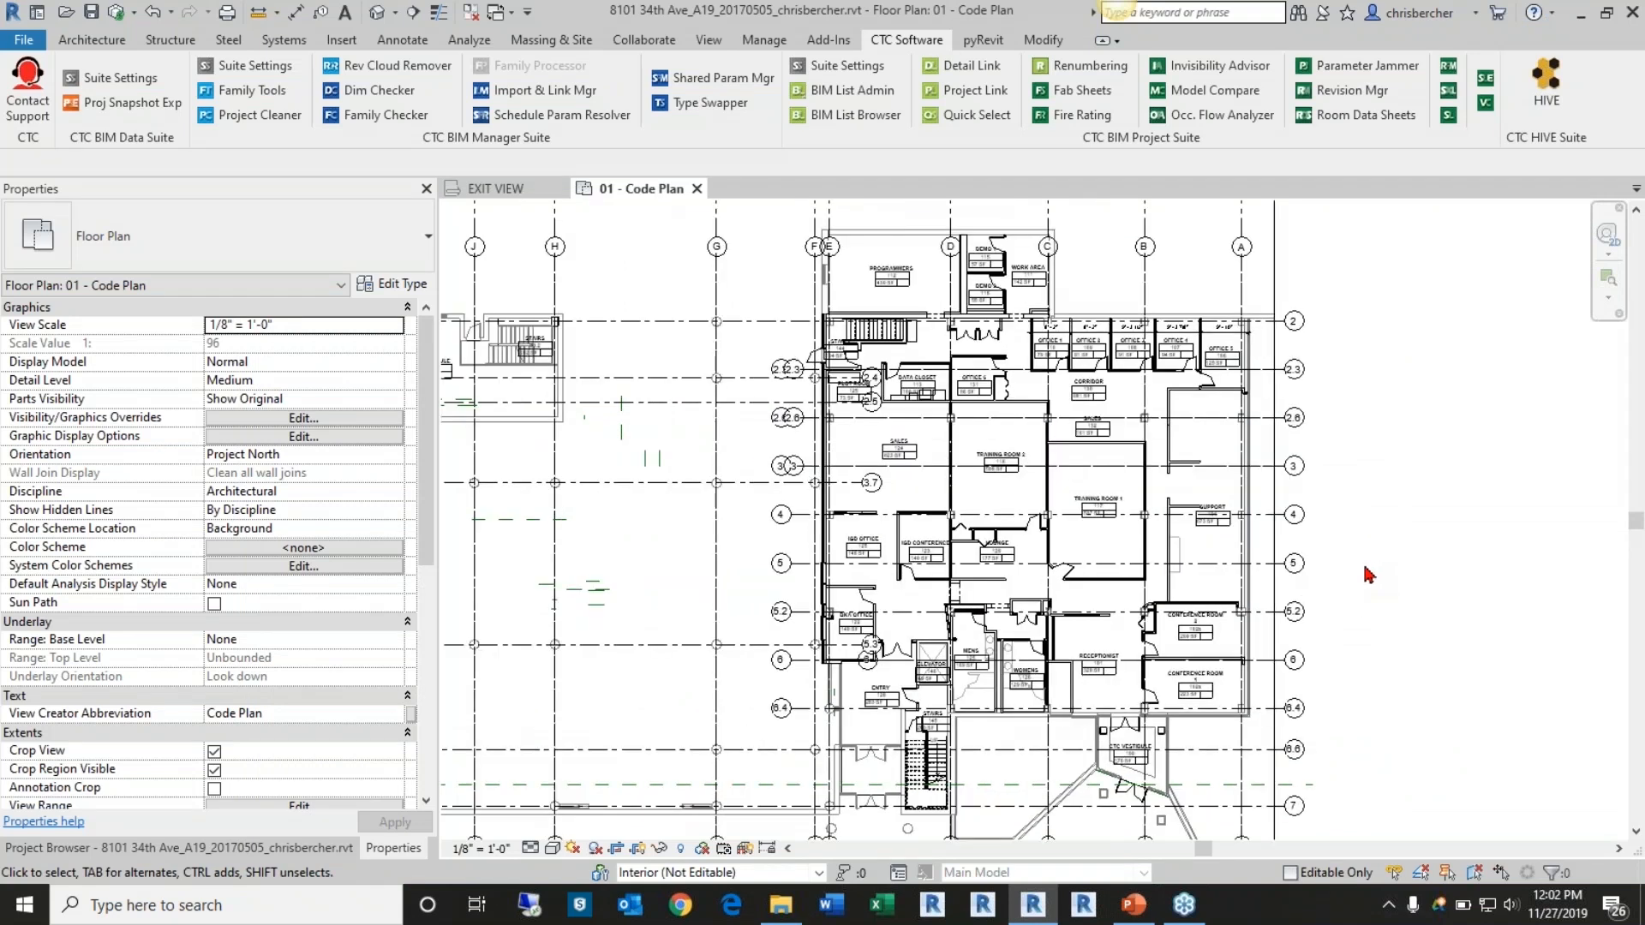
scroll(1293, 542, up, 1)
scroll(1294, 541, up, 3)
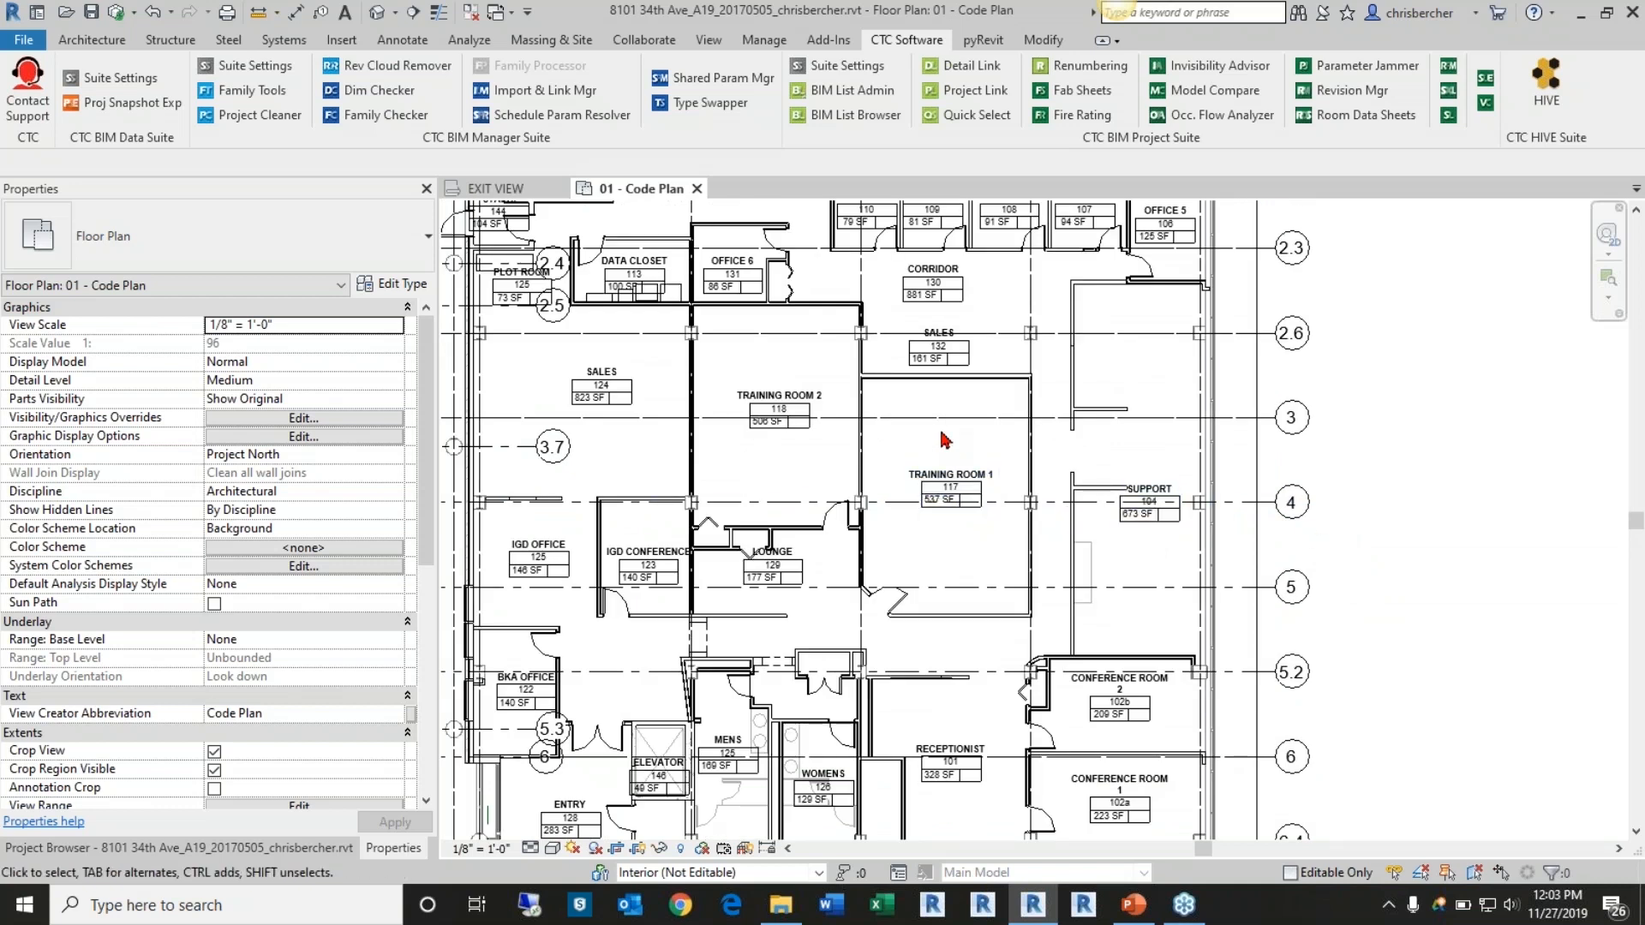
click(944, 440)
click(372, 528)
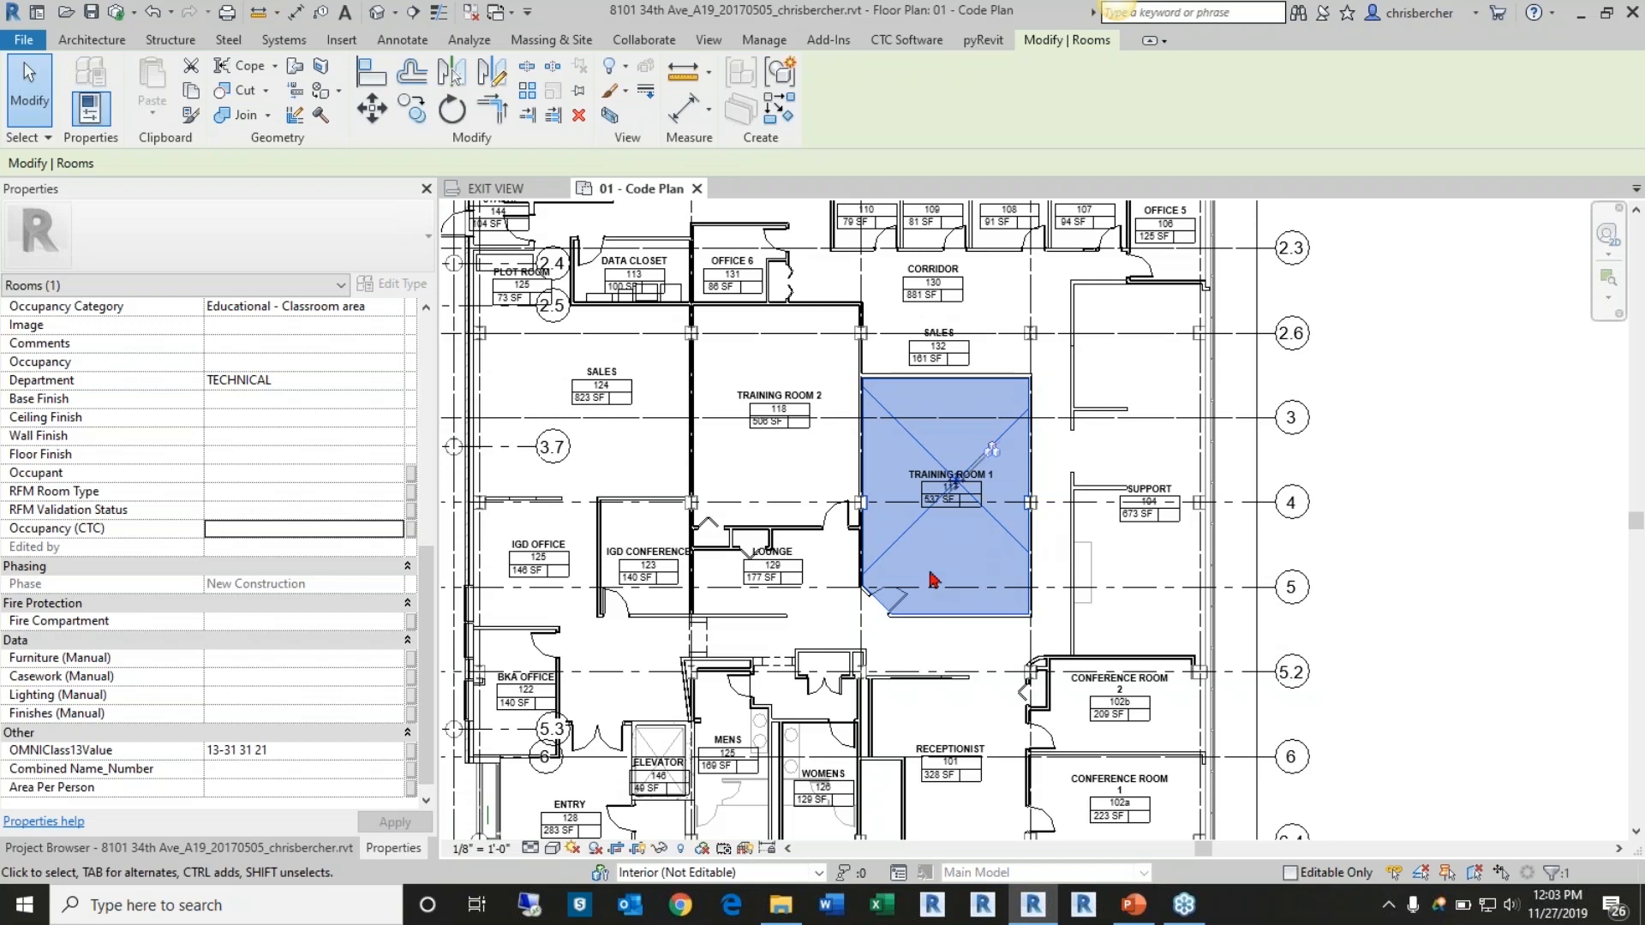
Examine the occupancy field in Training Room 1's room tag, leaving nothing selected
scroll(964, 510, up, 2)
click(952, 503)
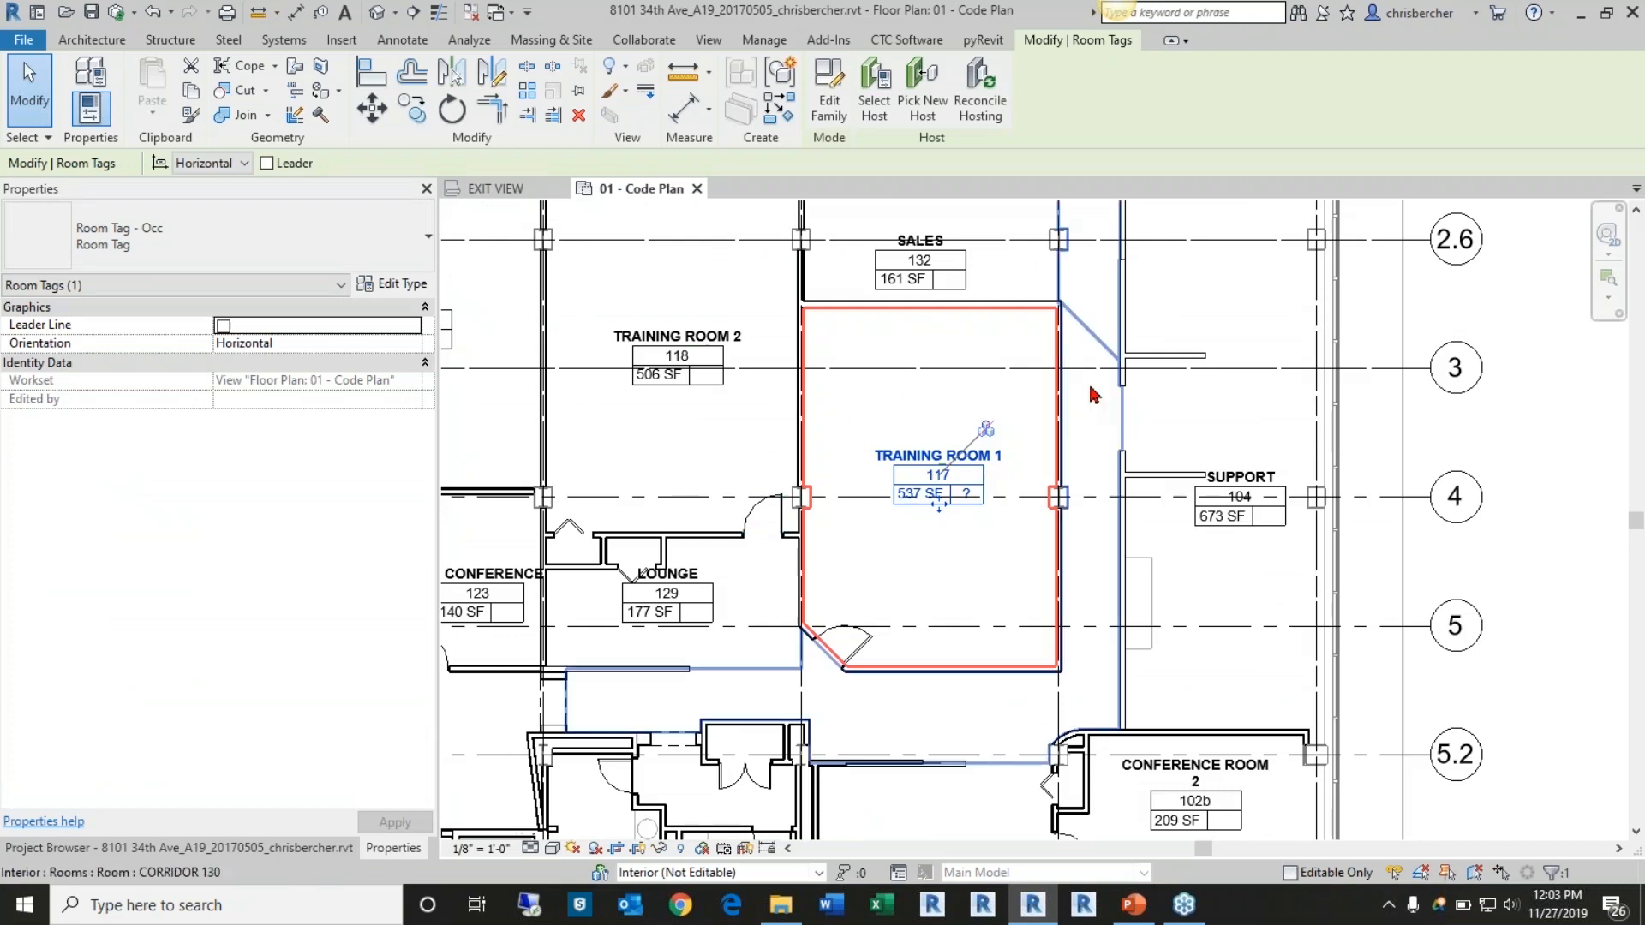
key(Escape)
View the Room Occupancy Category Key schedule and the Occupancy Category choices for Training Room 1
click(345, 850)
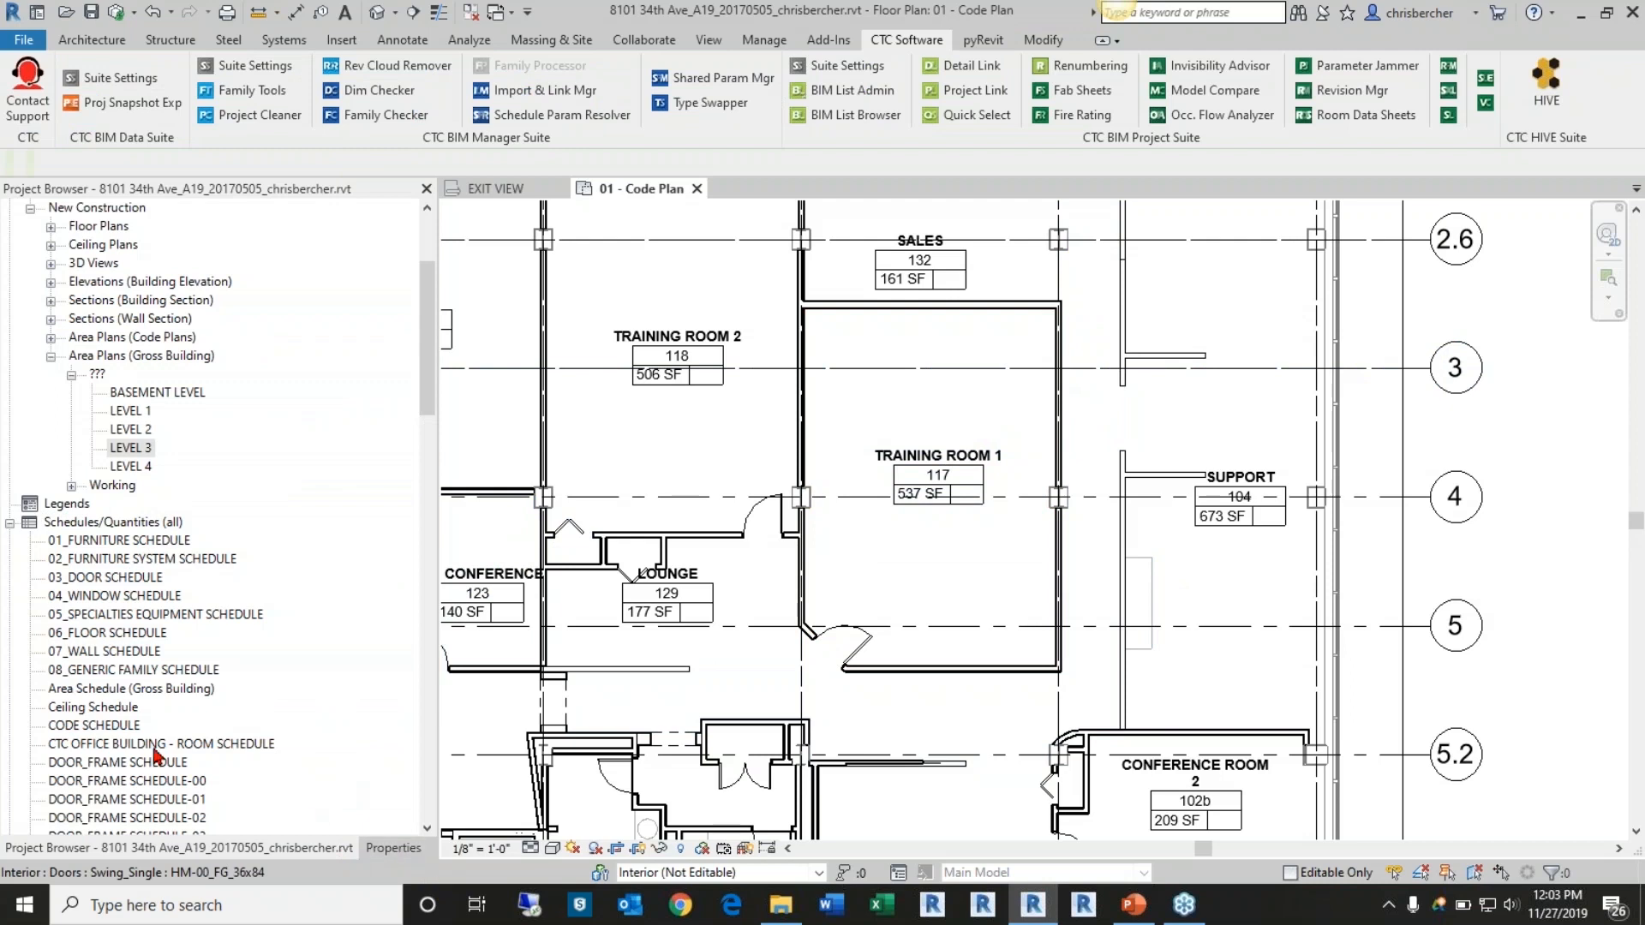
scroll(154, 754, down, 2)
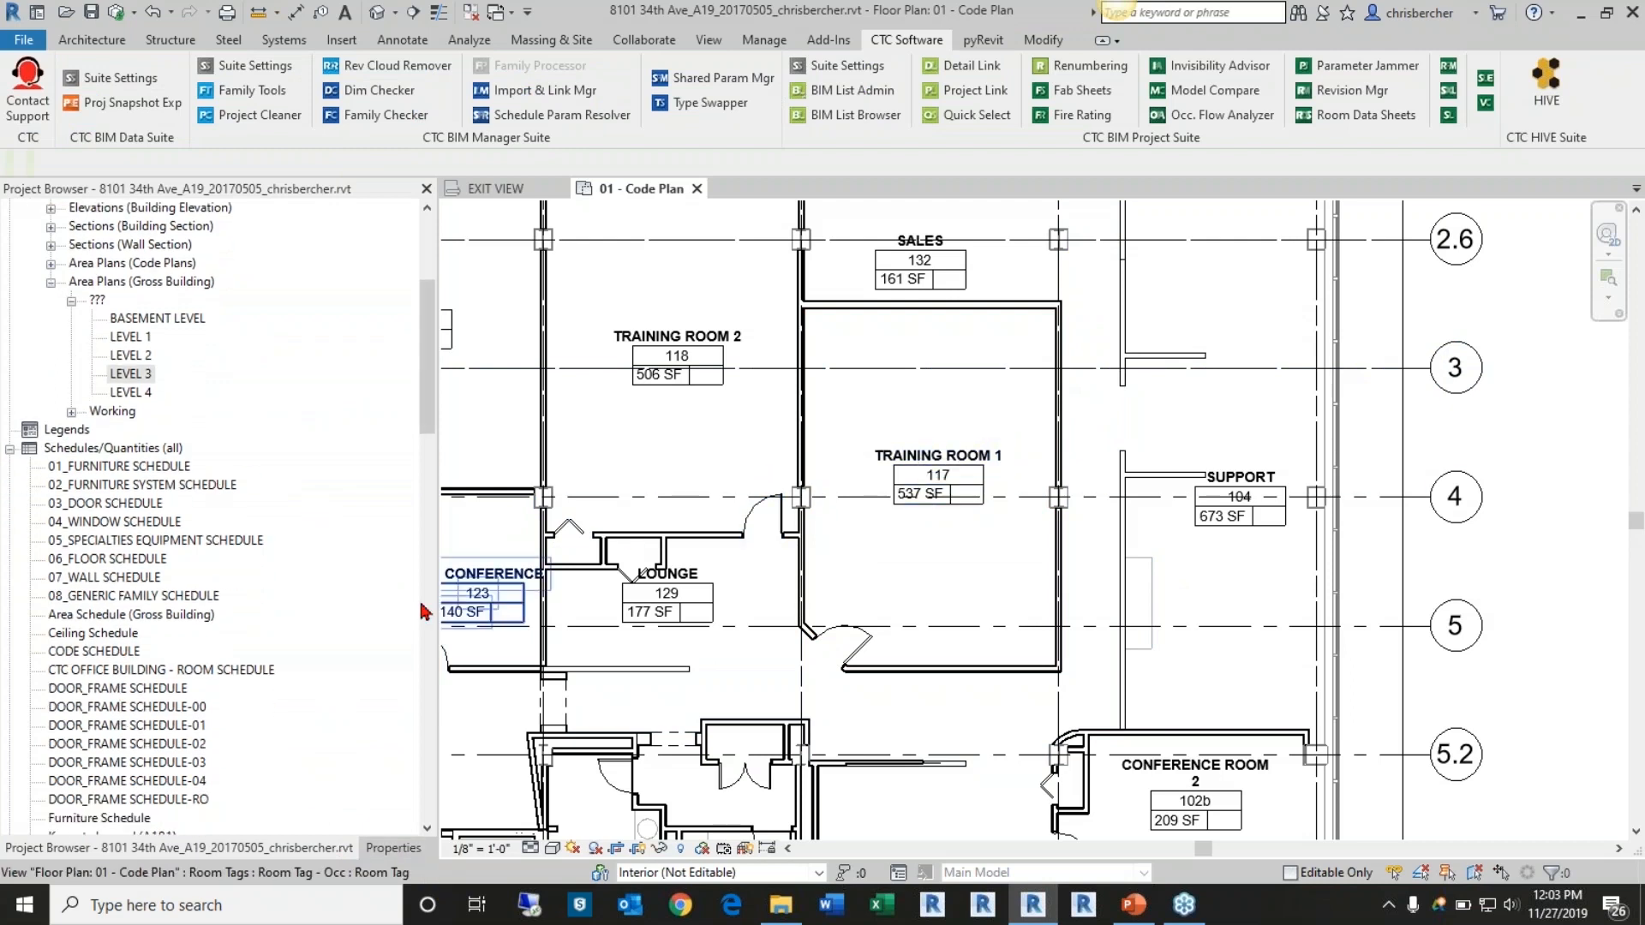
scroll(197, 599, down, 1)
scroll(197, 600, down, 5)
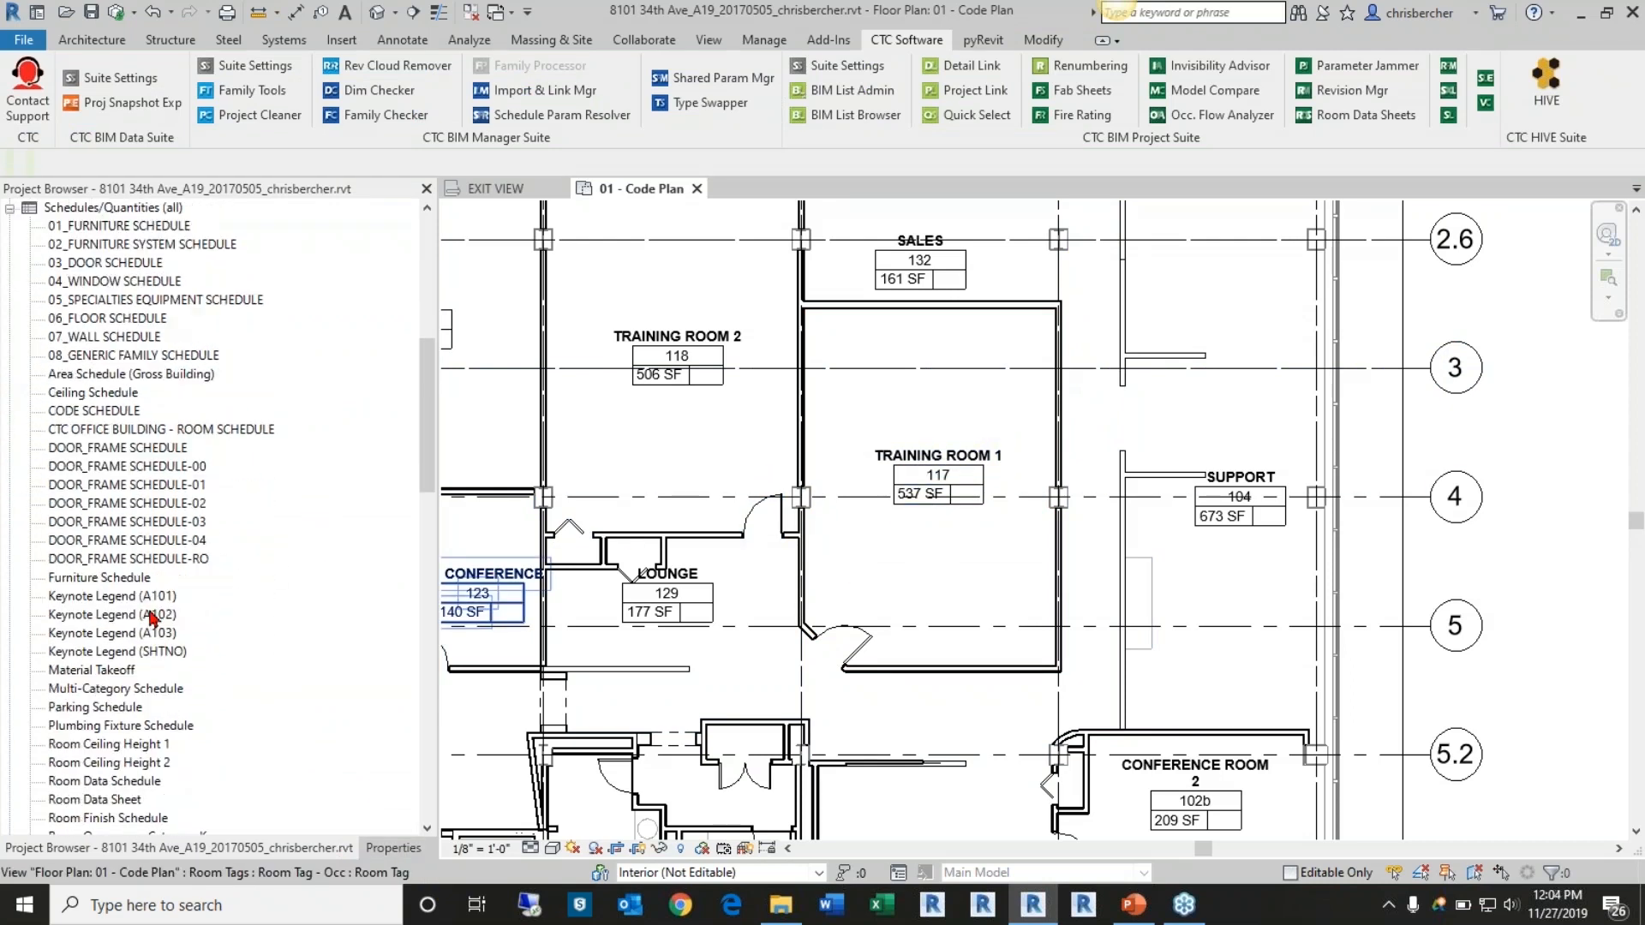
scroll(137, 705, down, 1)
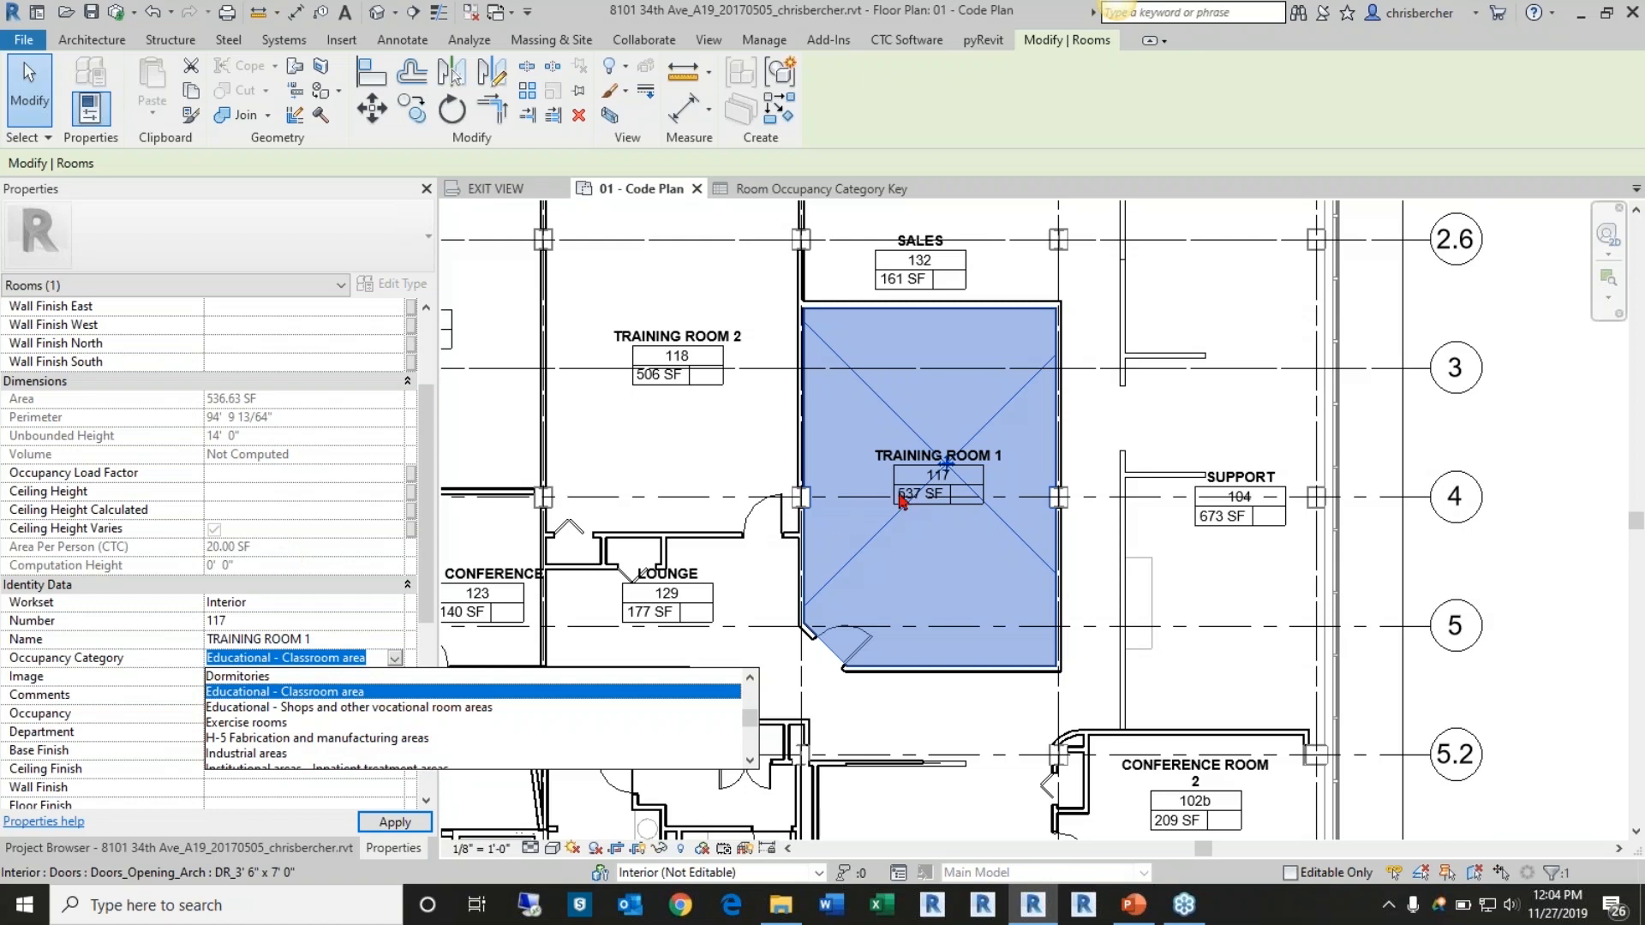
click(1147, 421)
click(1093, 435)
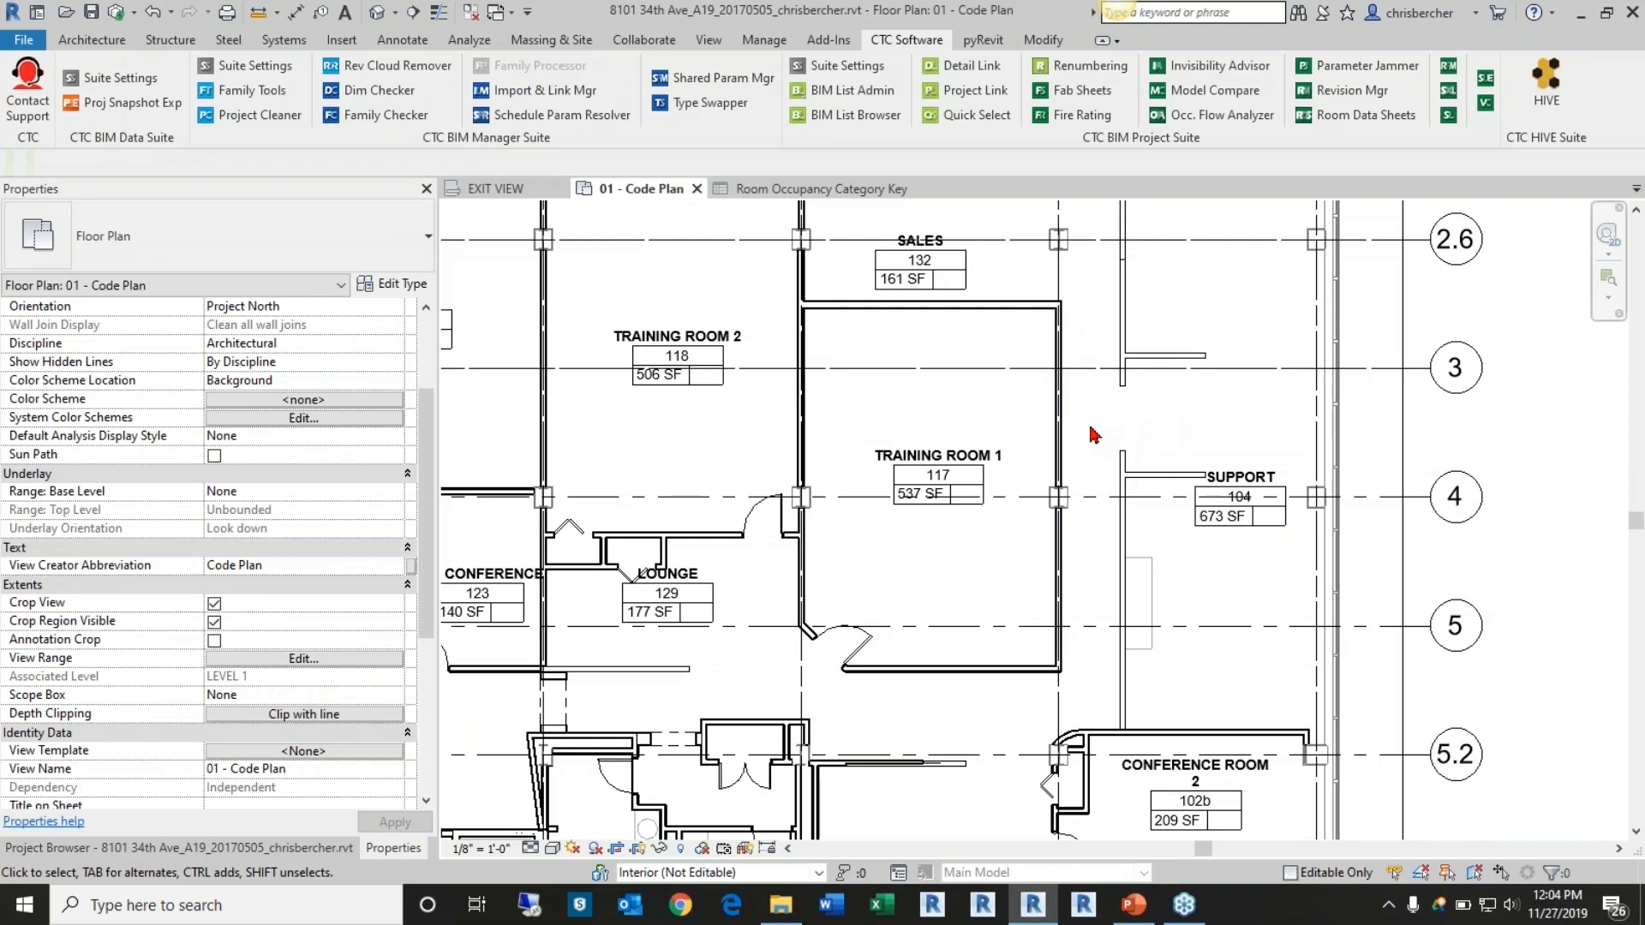
Open the Occupant Flow Analyzer and place its window over the floor plan
click(1237, 125)
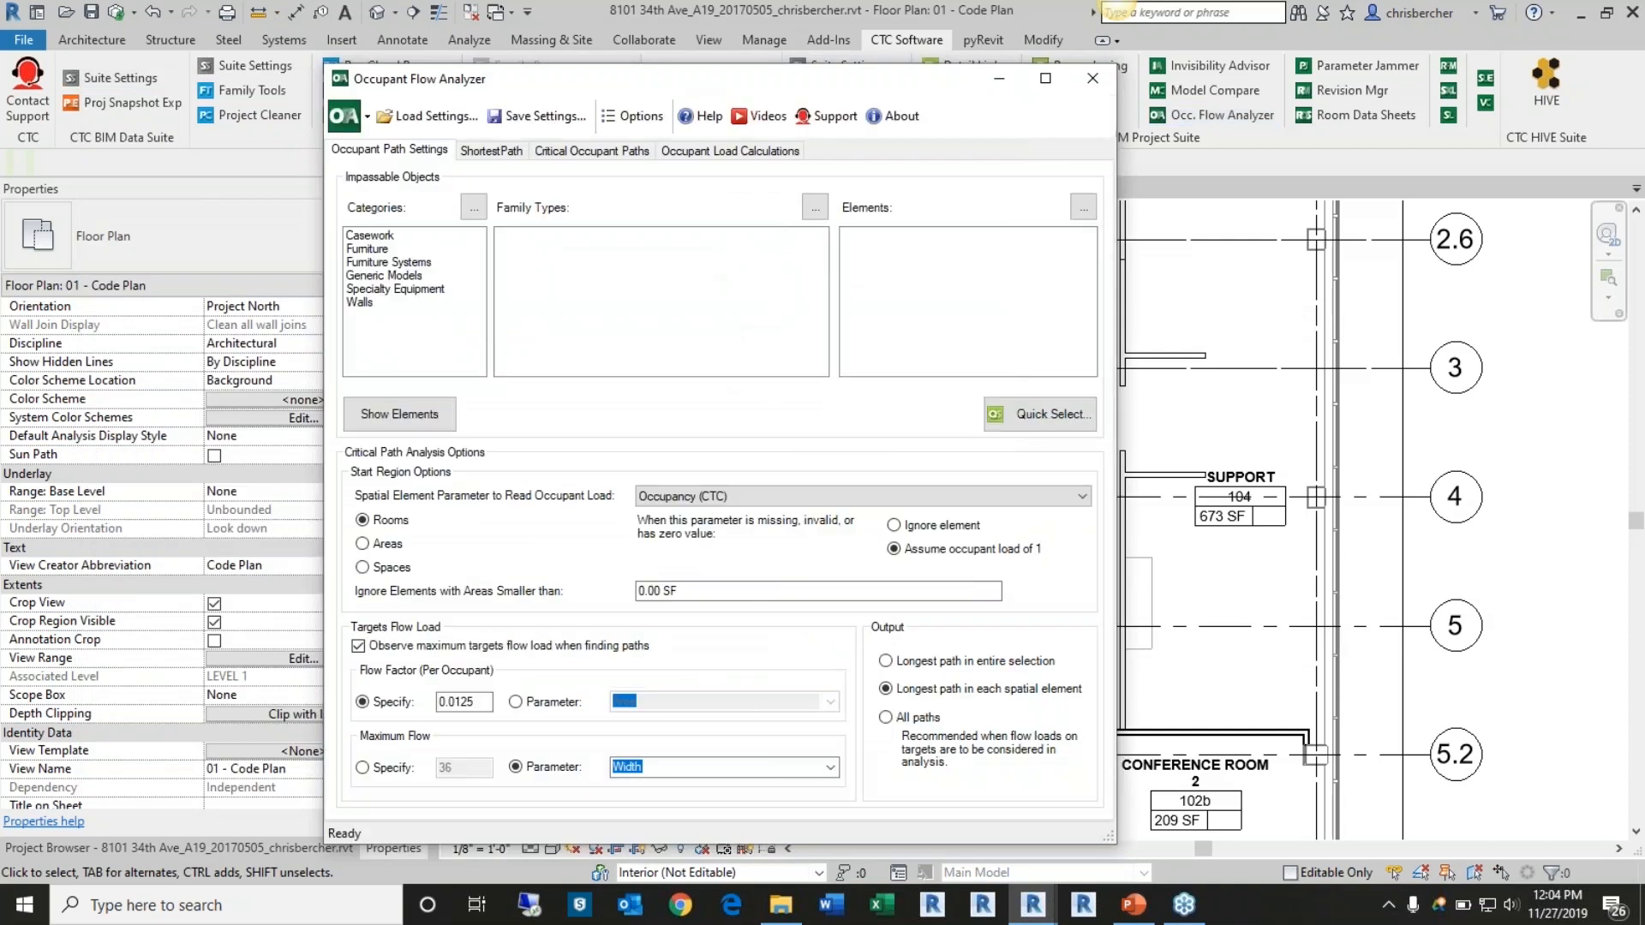
drag(753, 85, 716, 174)
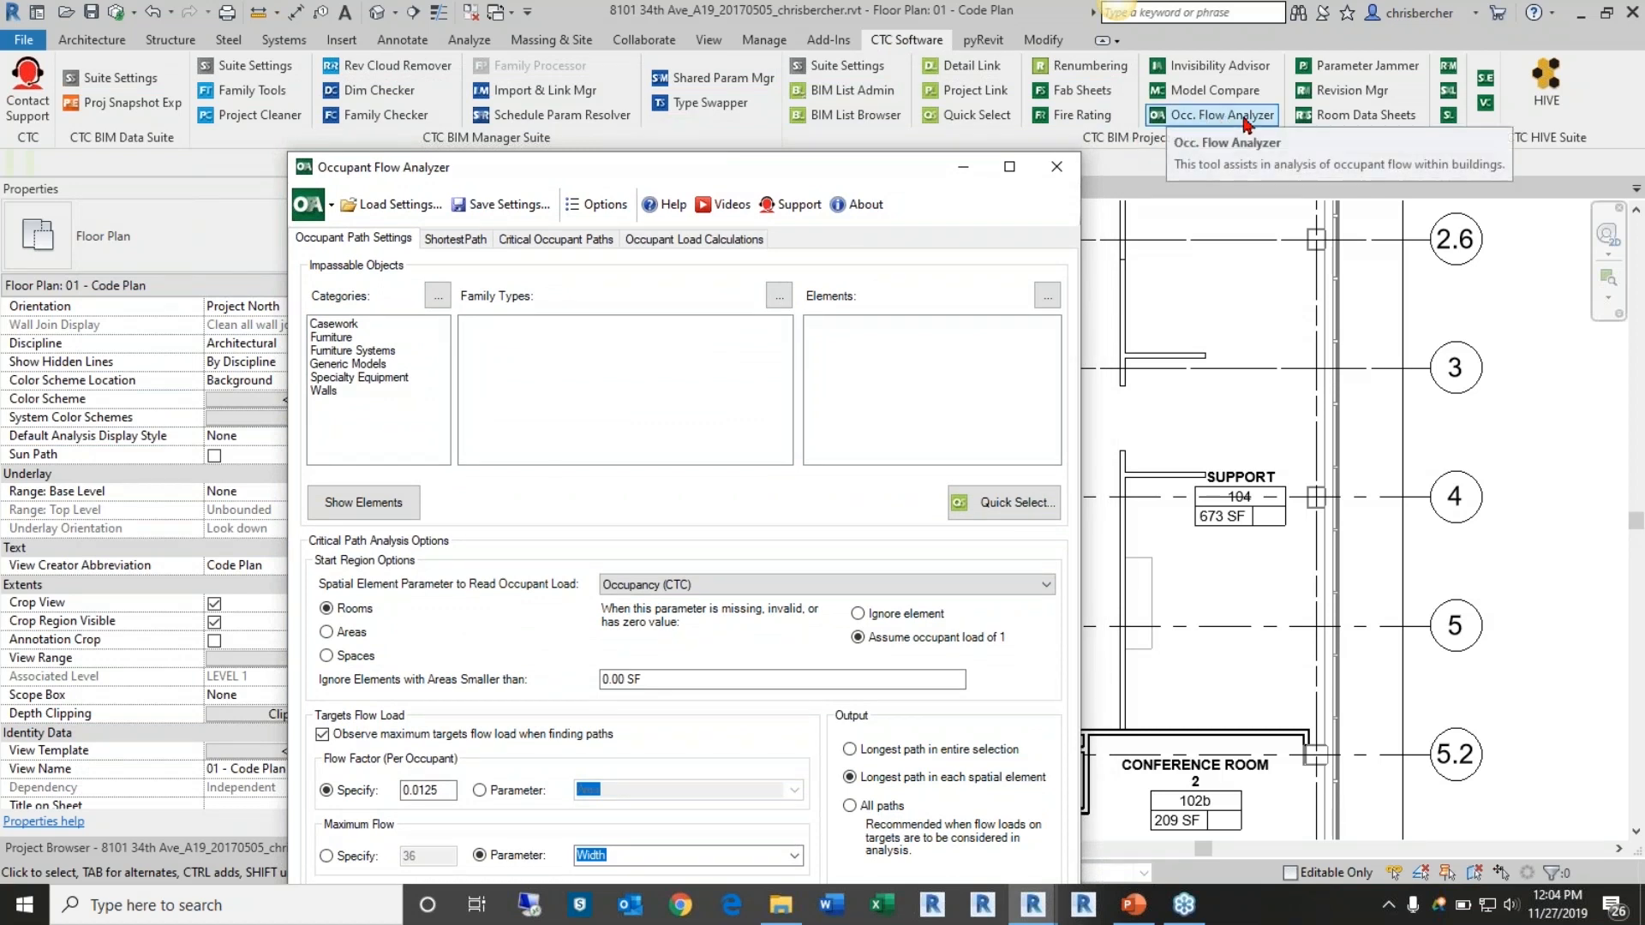
drag(843, 176, 848, 102)
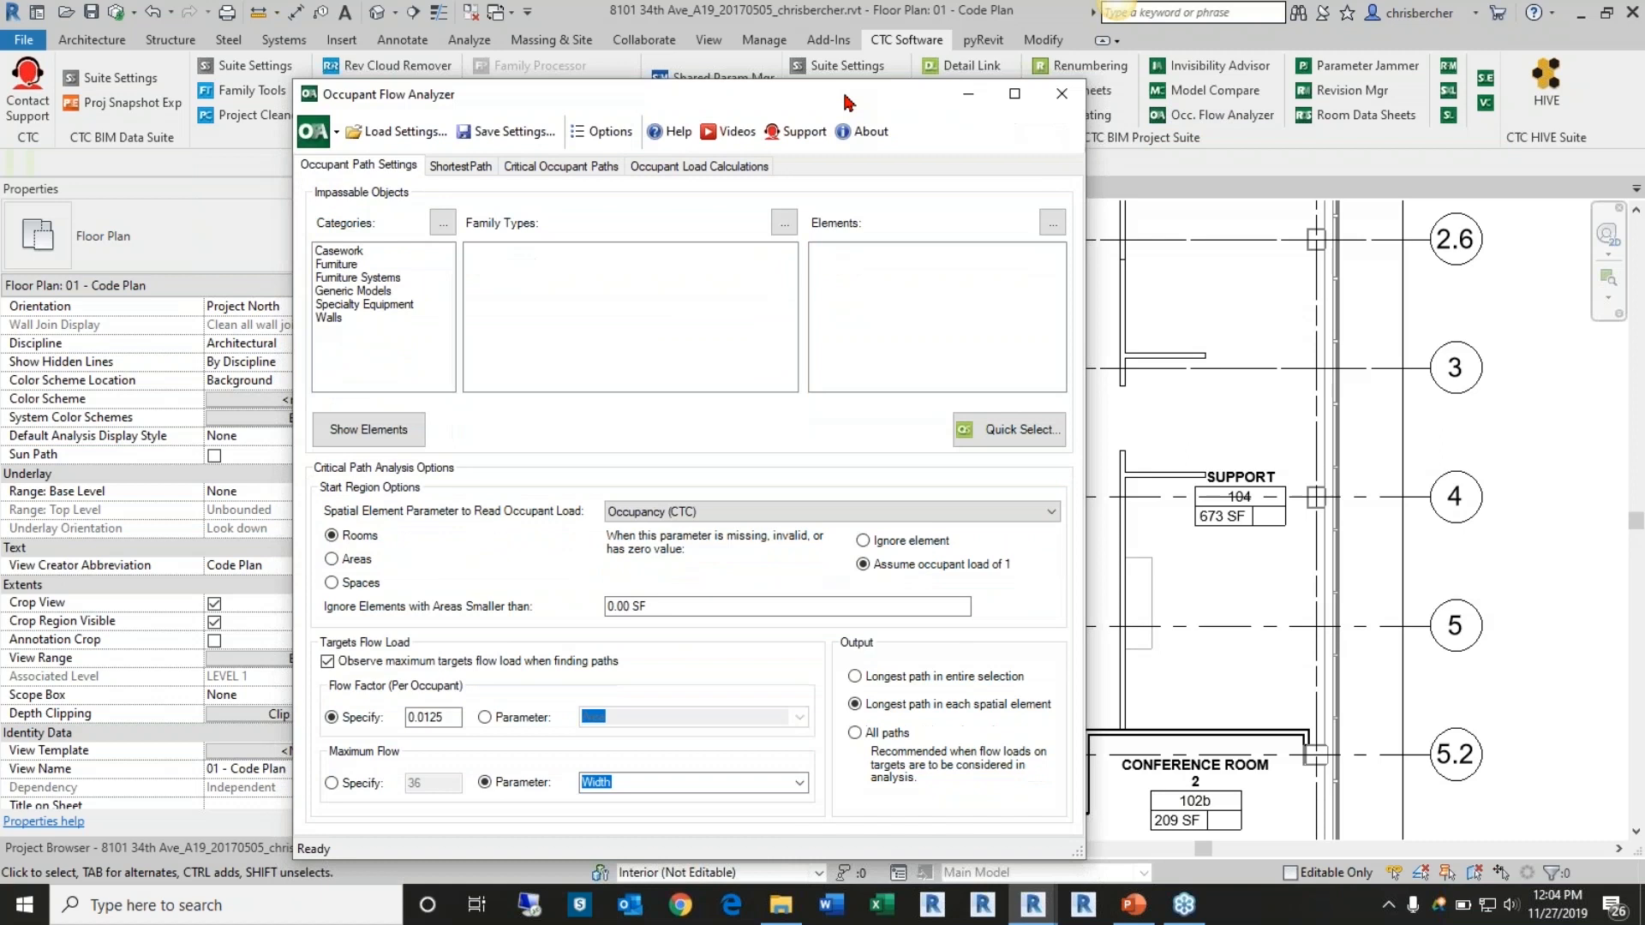
Remove Generic Models and Specialty Equipment from the impassable object categories
click(359, 291)
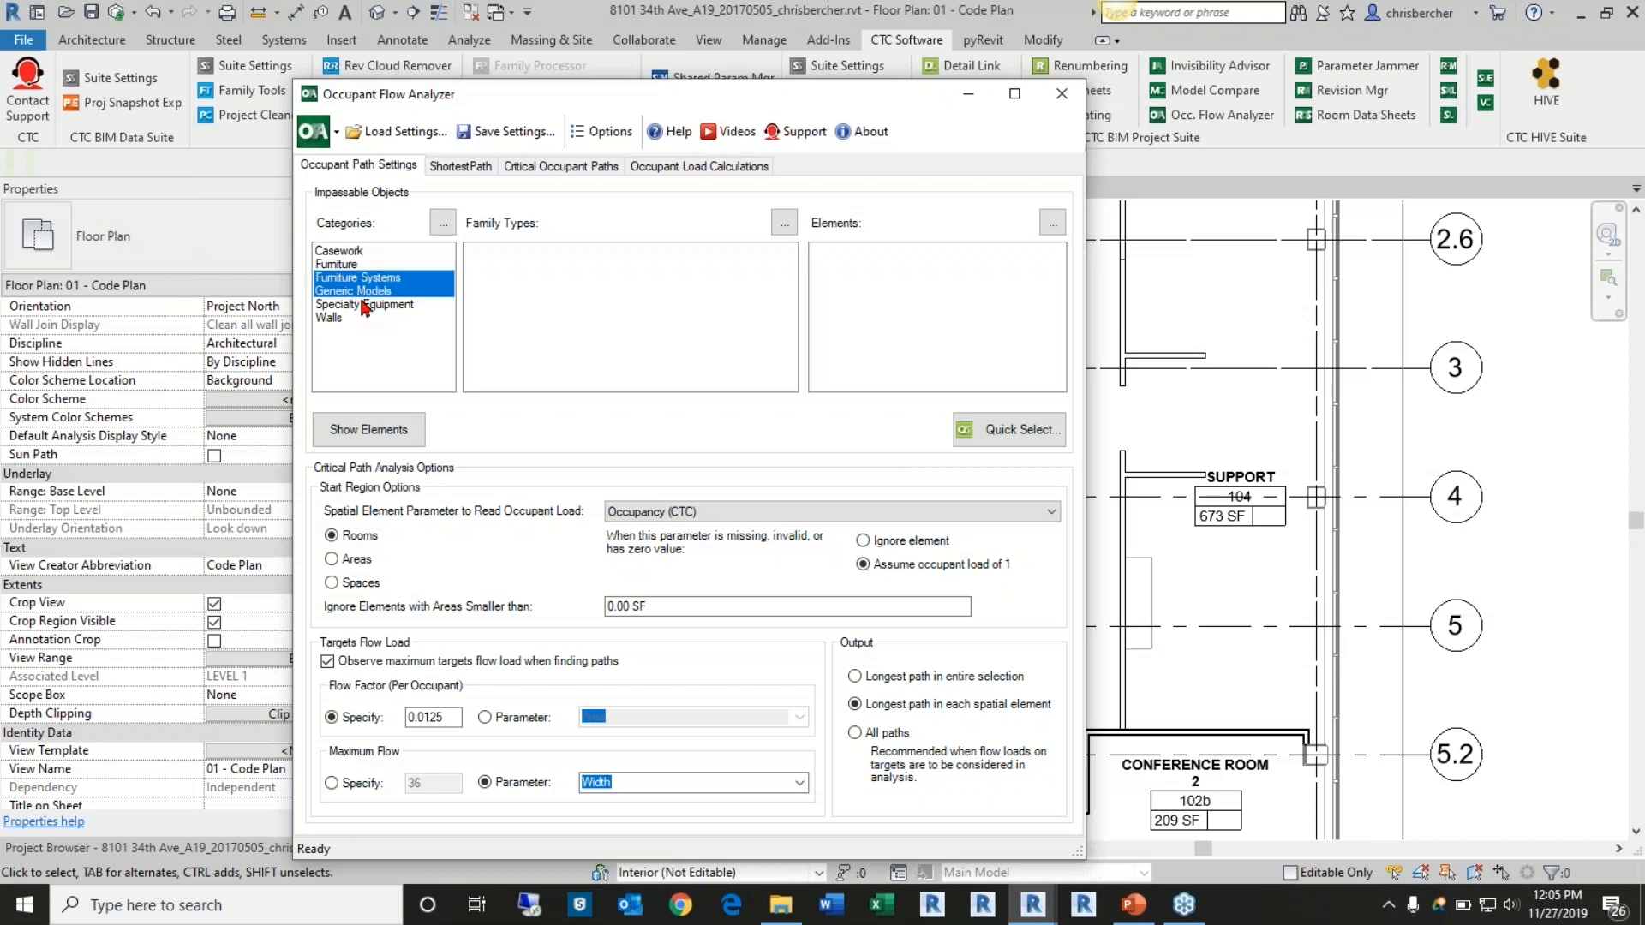
click(379, 309)
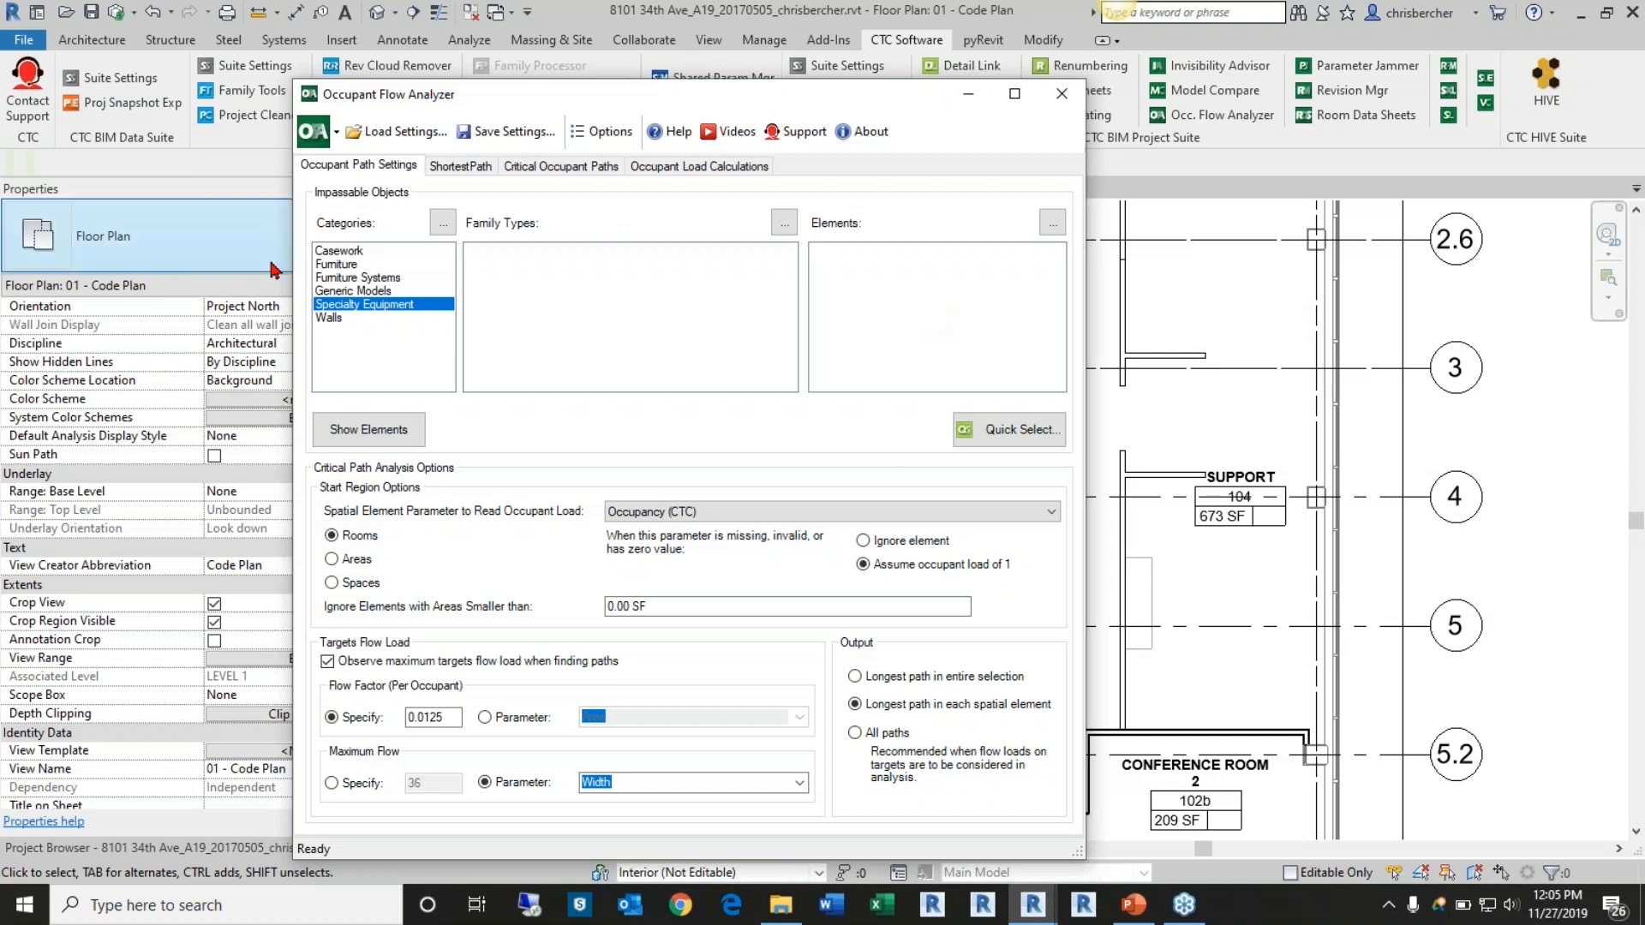
ctrl+click(375, 293)
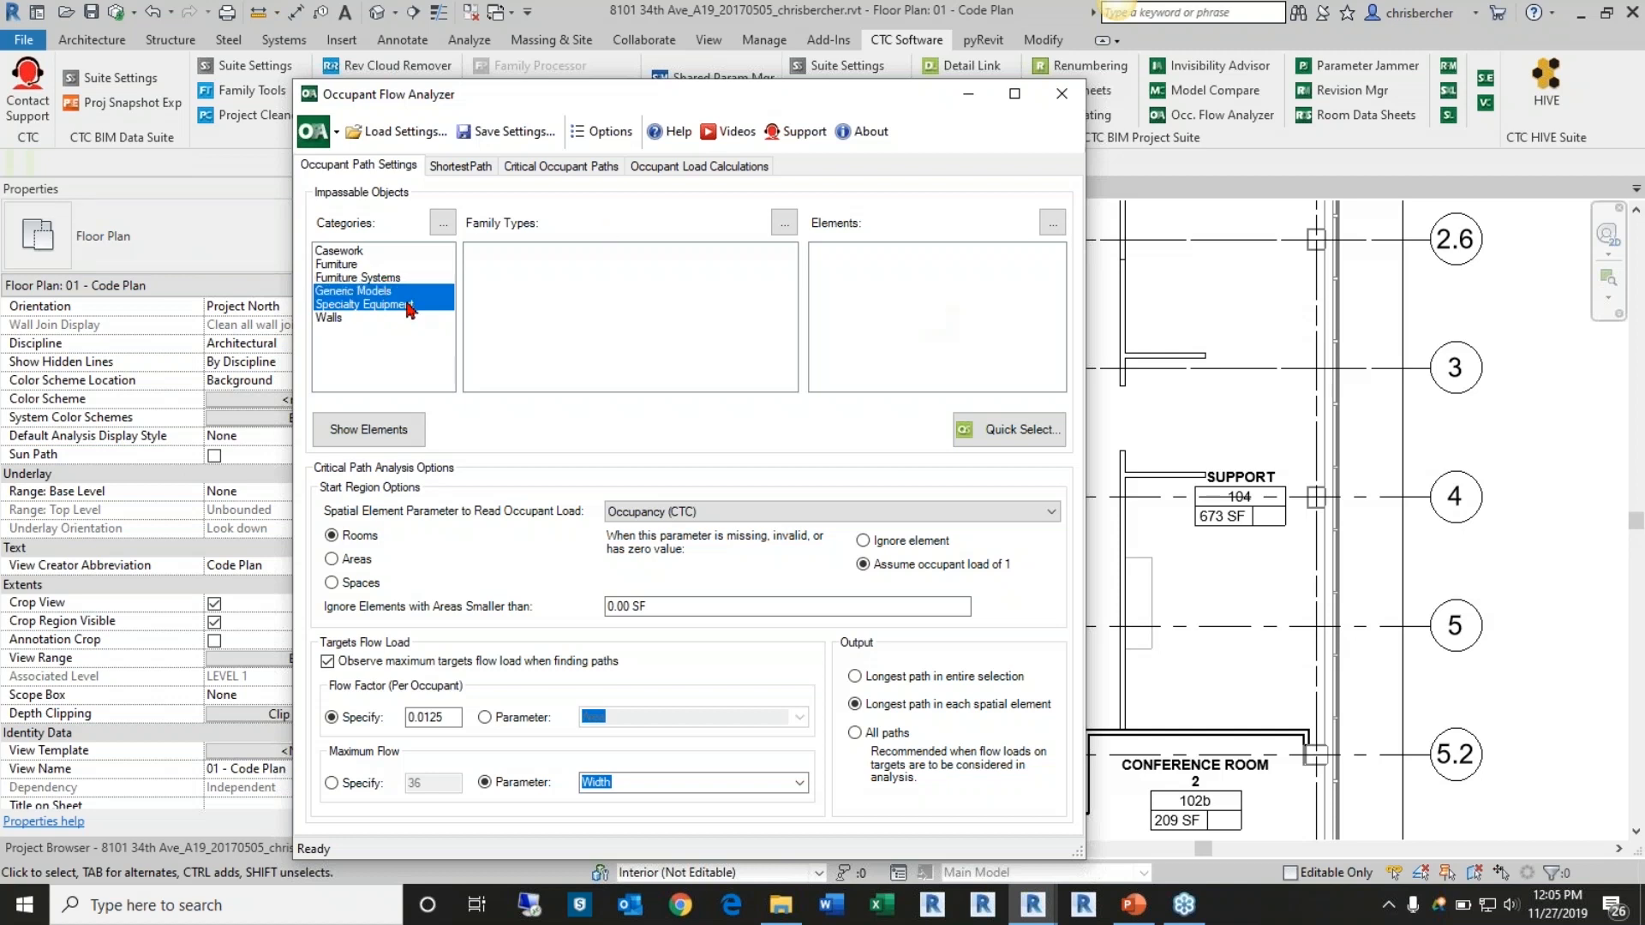
right_click(408, 302)
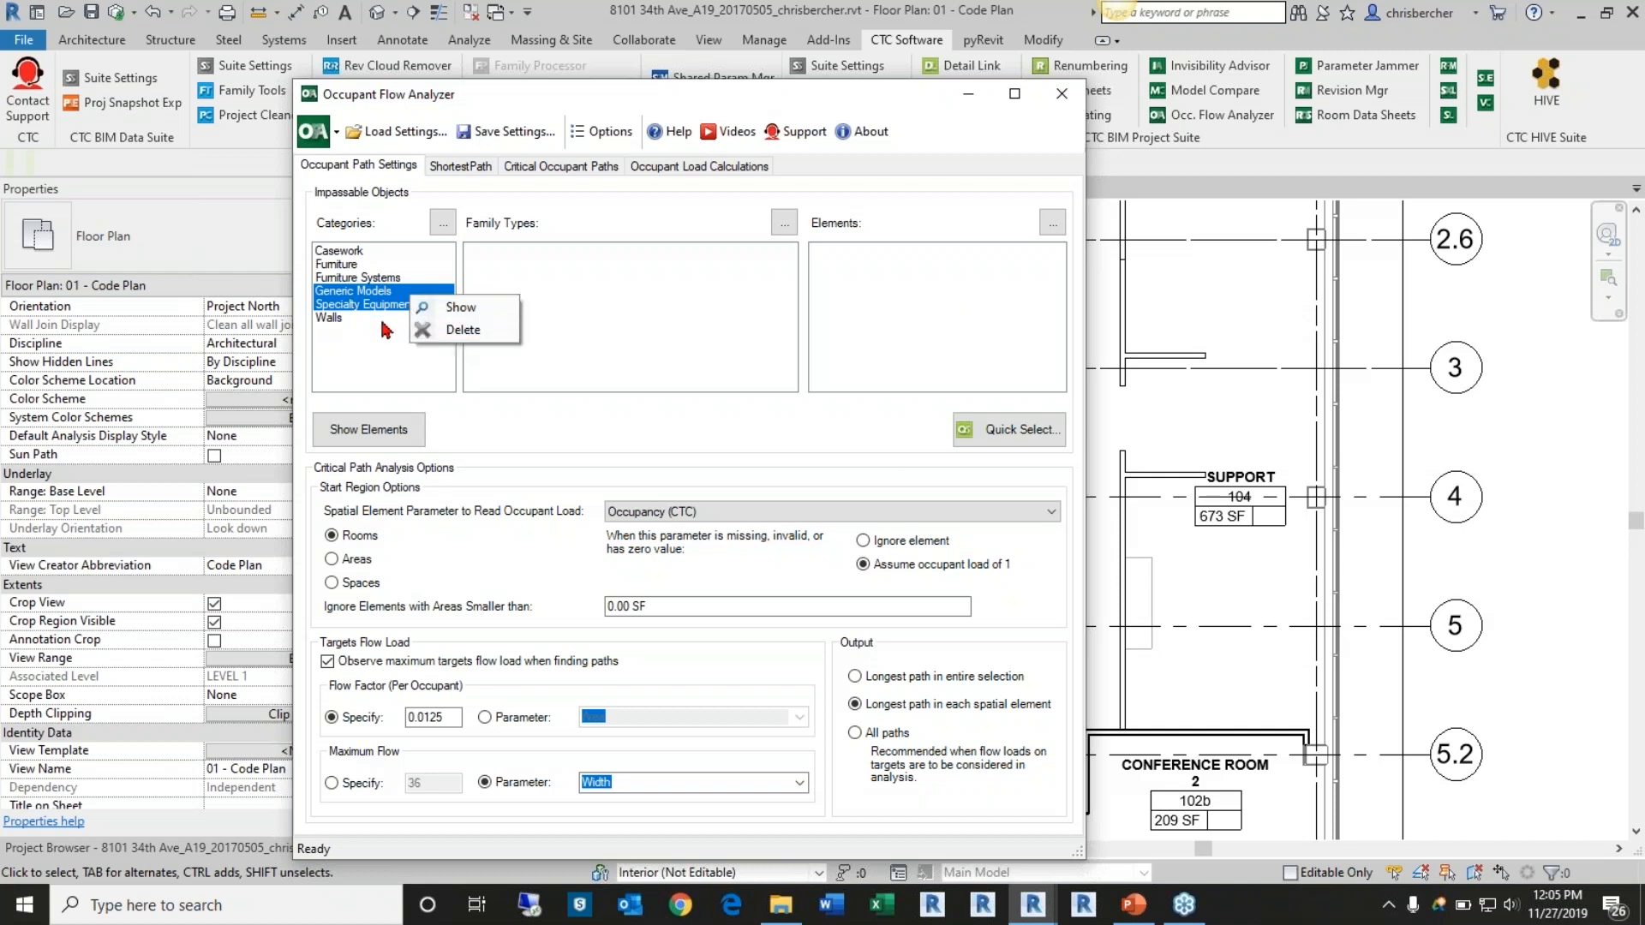
click(377, 331)
ctrl+click(379, 305)
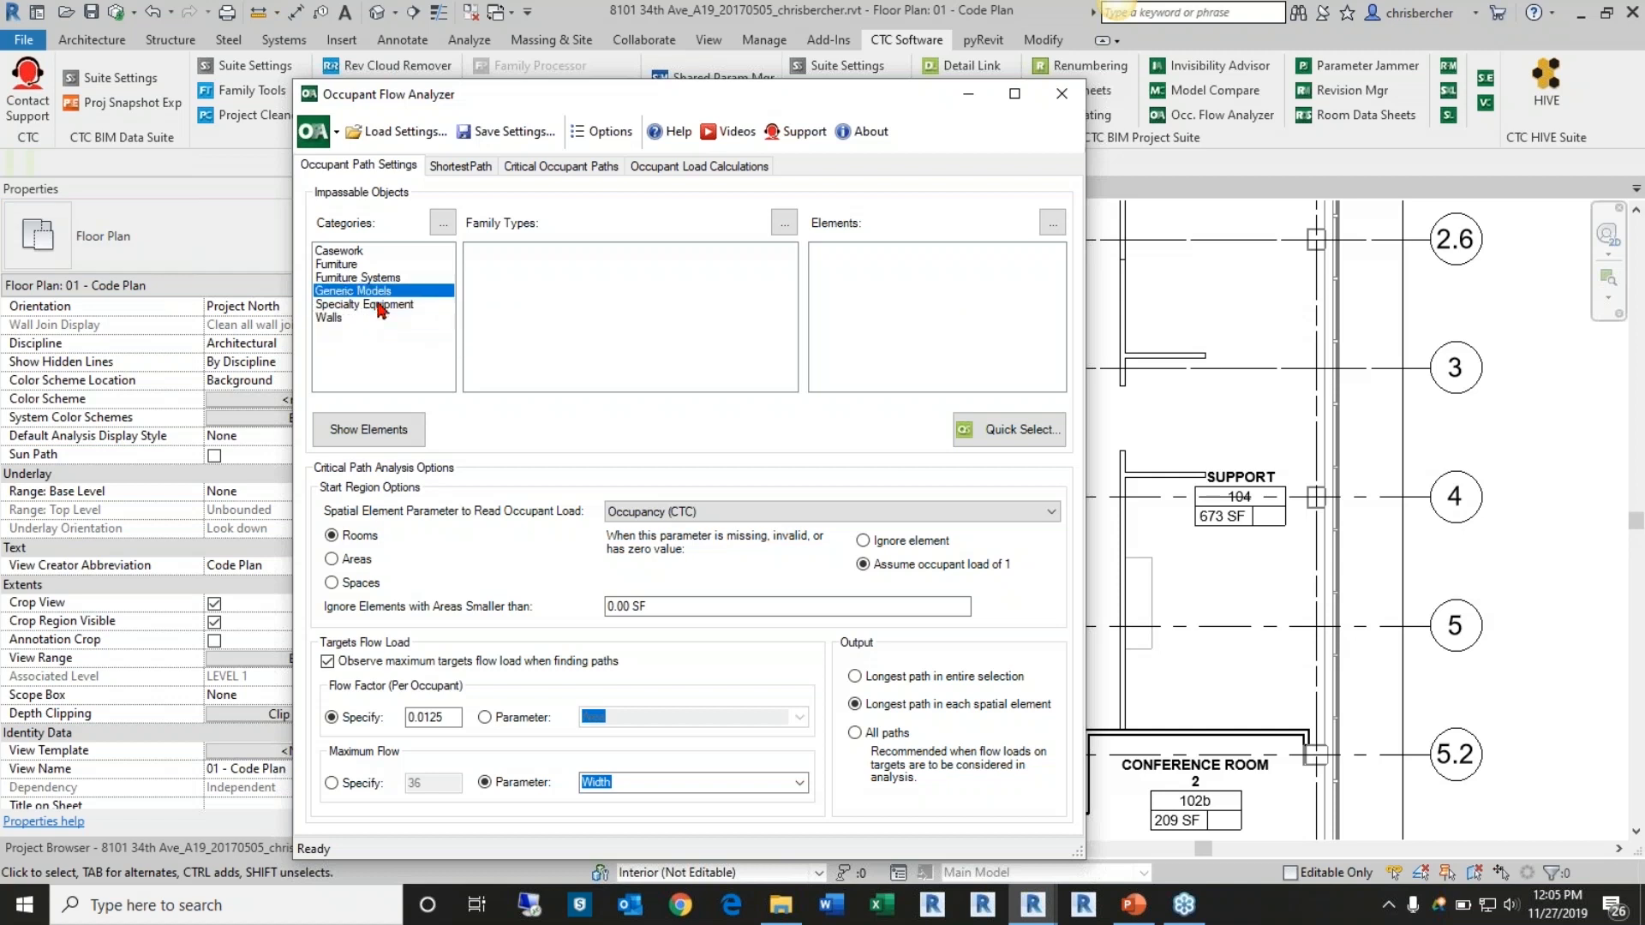
right_click(381, 305)
click(434, 342)
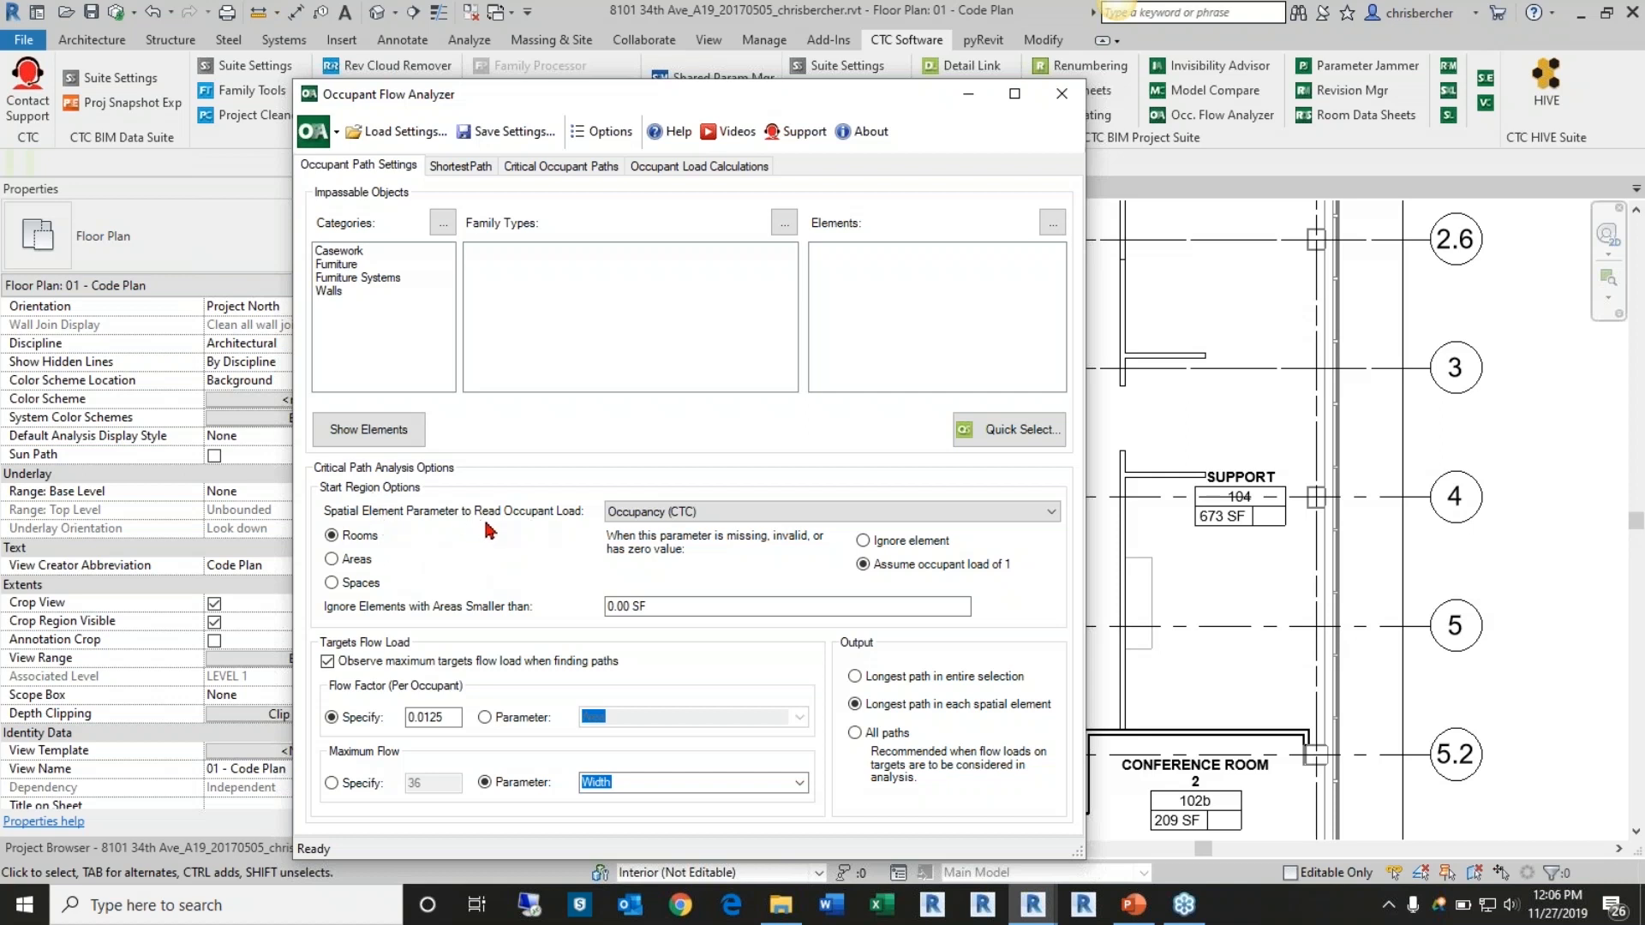
click(771, 511)
click(719, 610)
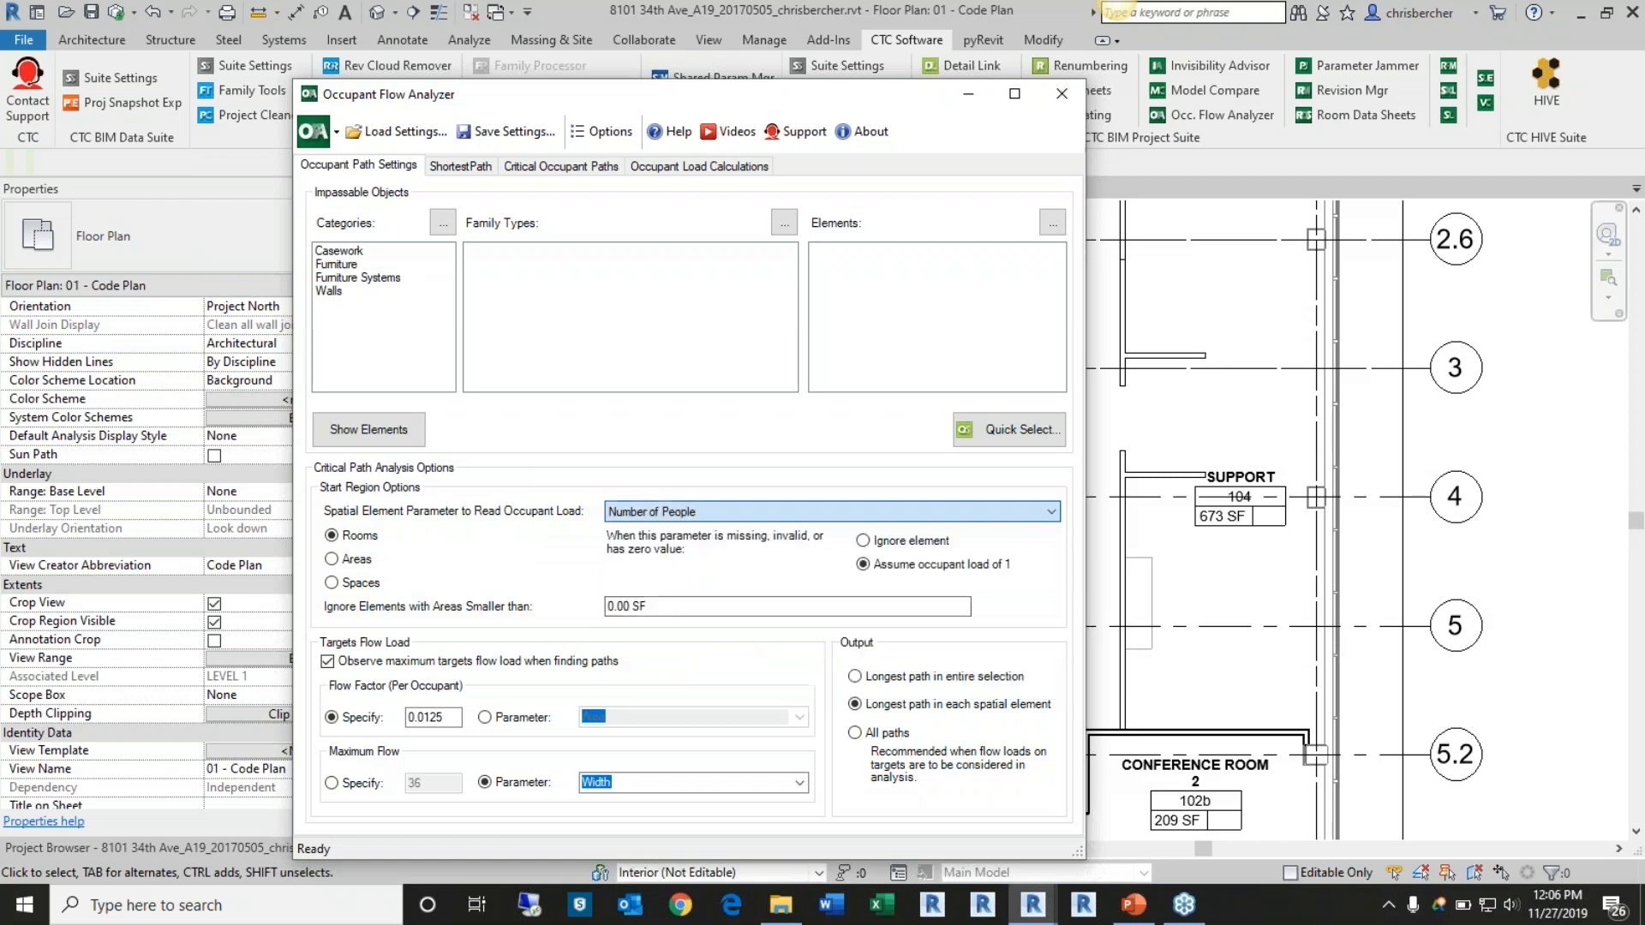
click(771, 511)
click(771, 638)
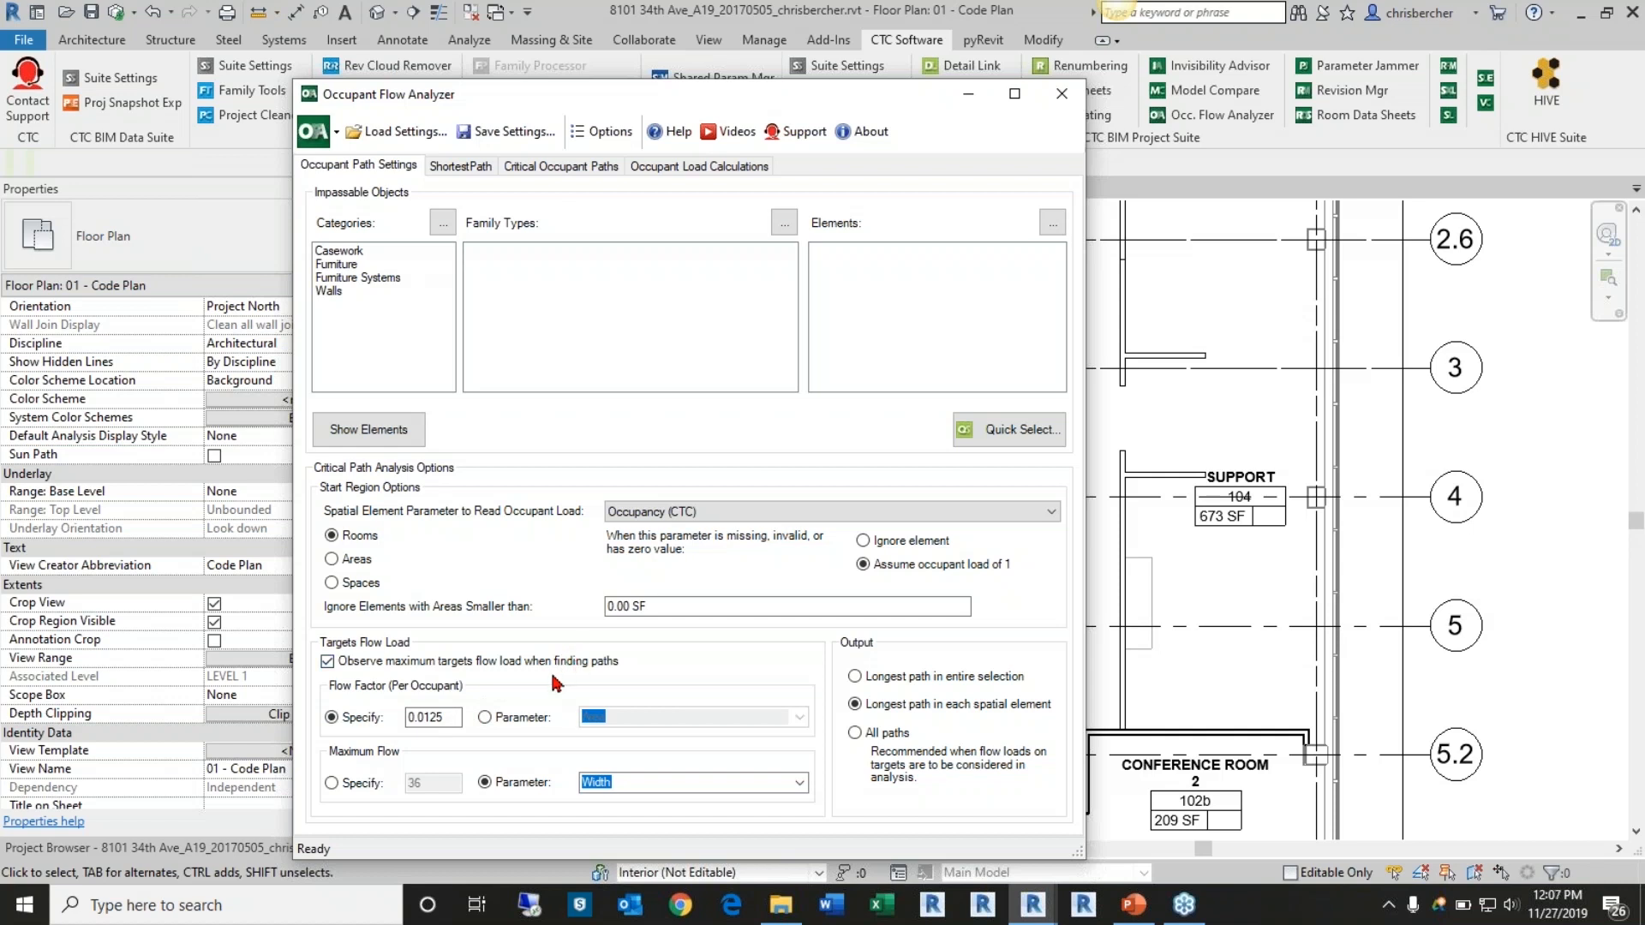
Review the specified flow factor per occupant and the critical occupant paths settings
drag(454, 717, 414, 721)
click(453, 717)
click(575, 168)
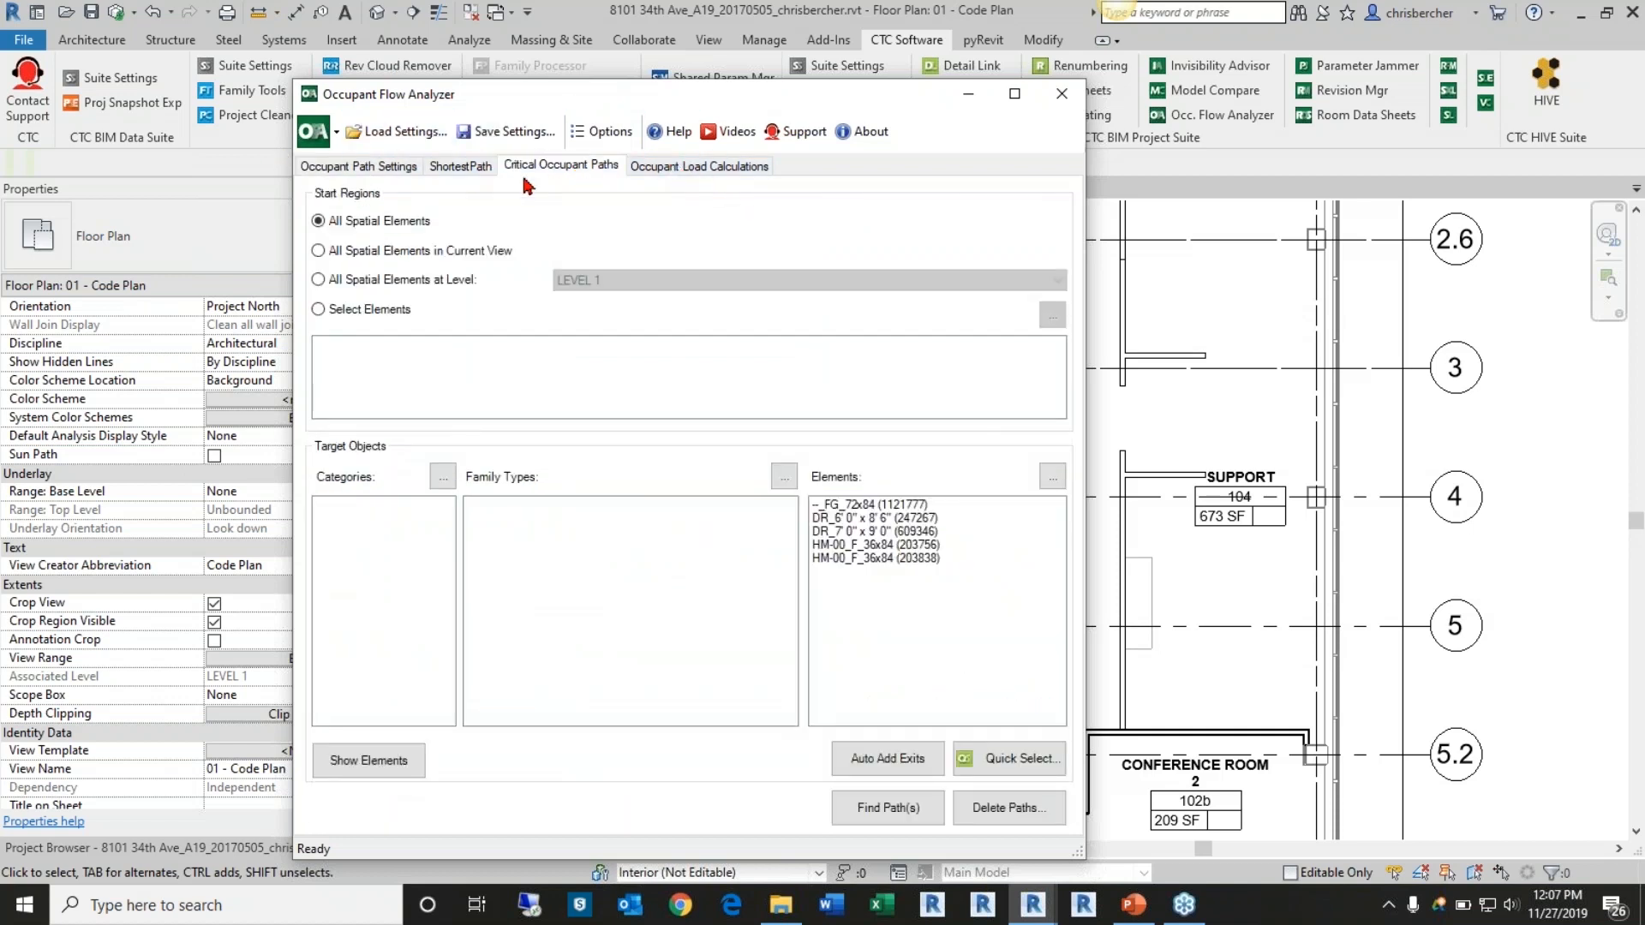
Calculate the room occupant loads from Area Per Person (CTC) into Occupancy (CTC), reviewing and accepting the invalid-element warnings
click(711, 171)
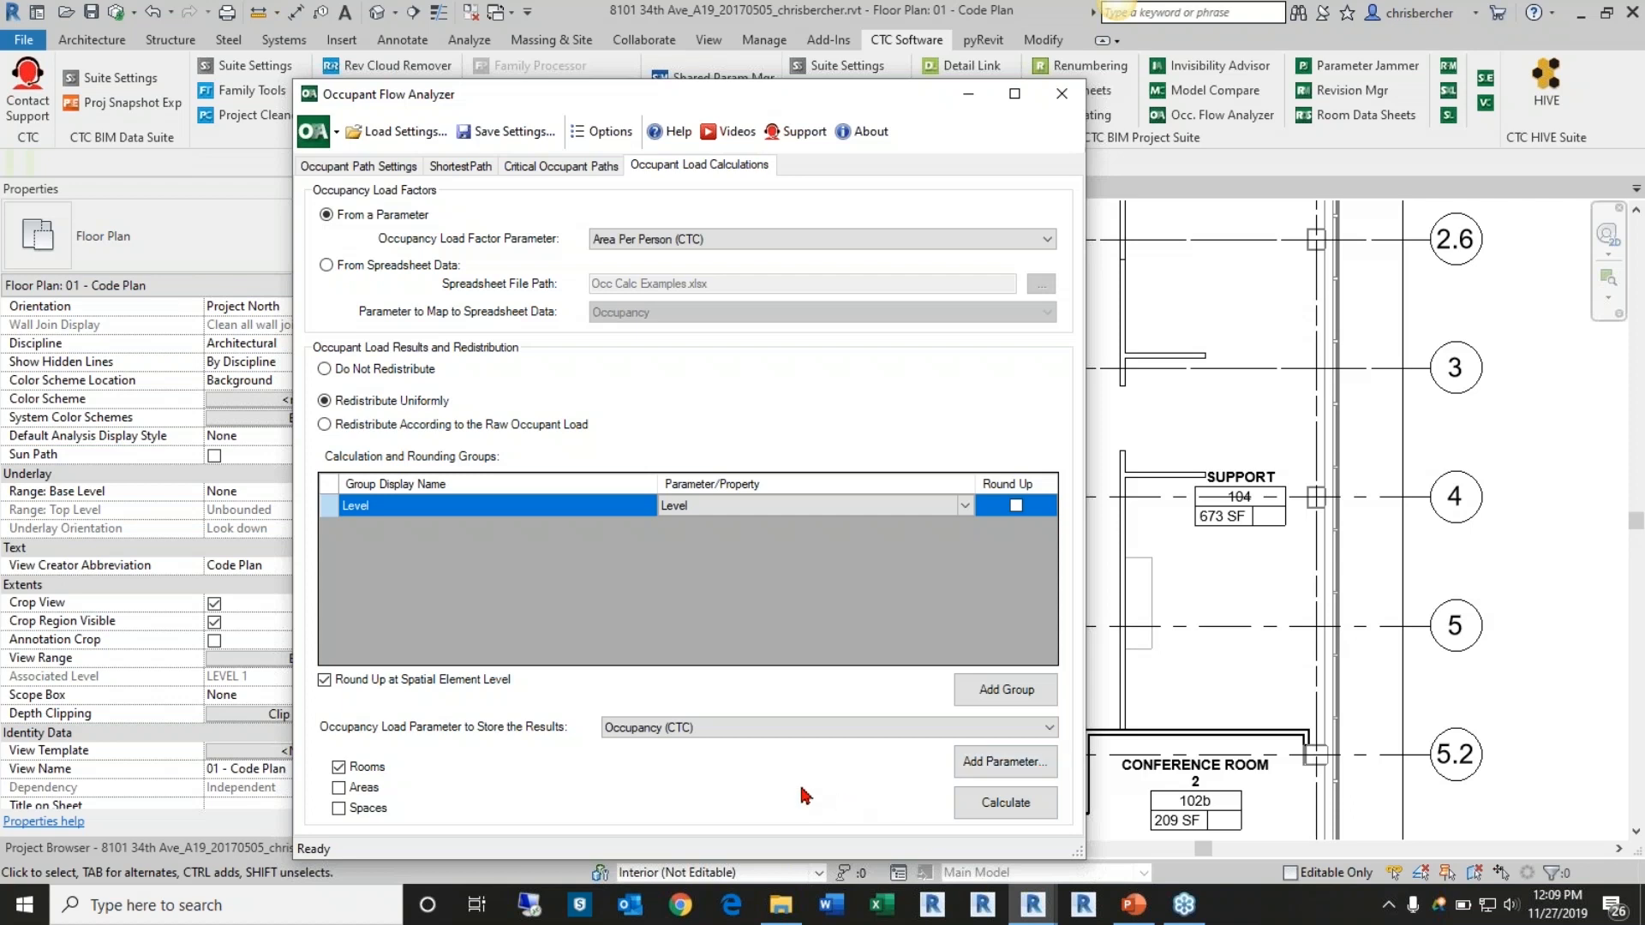
click(997, 809)
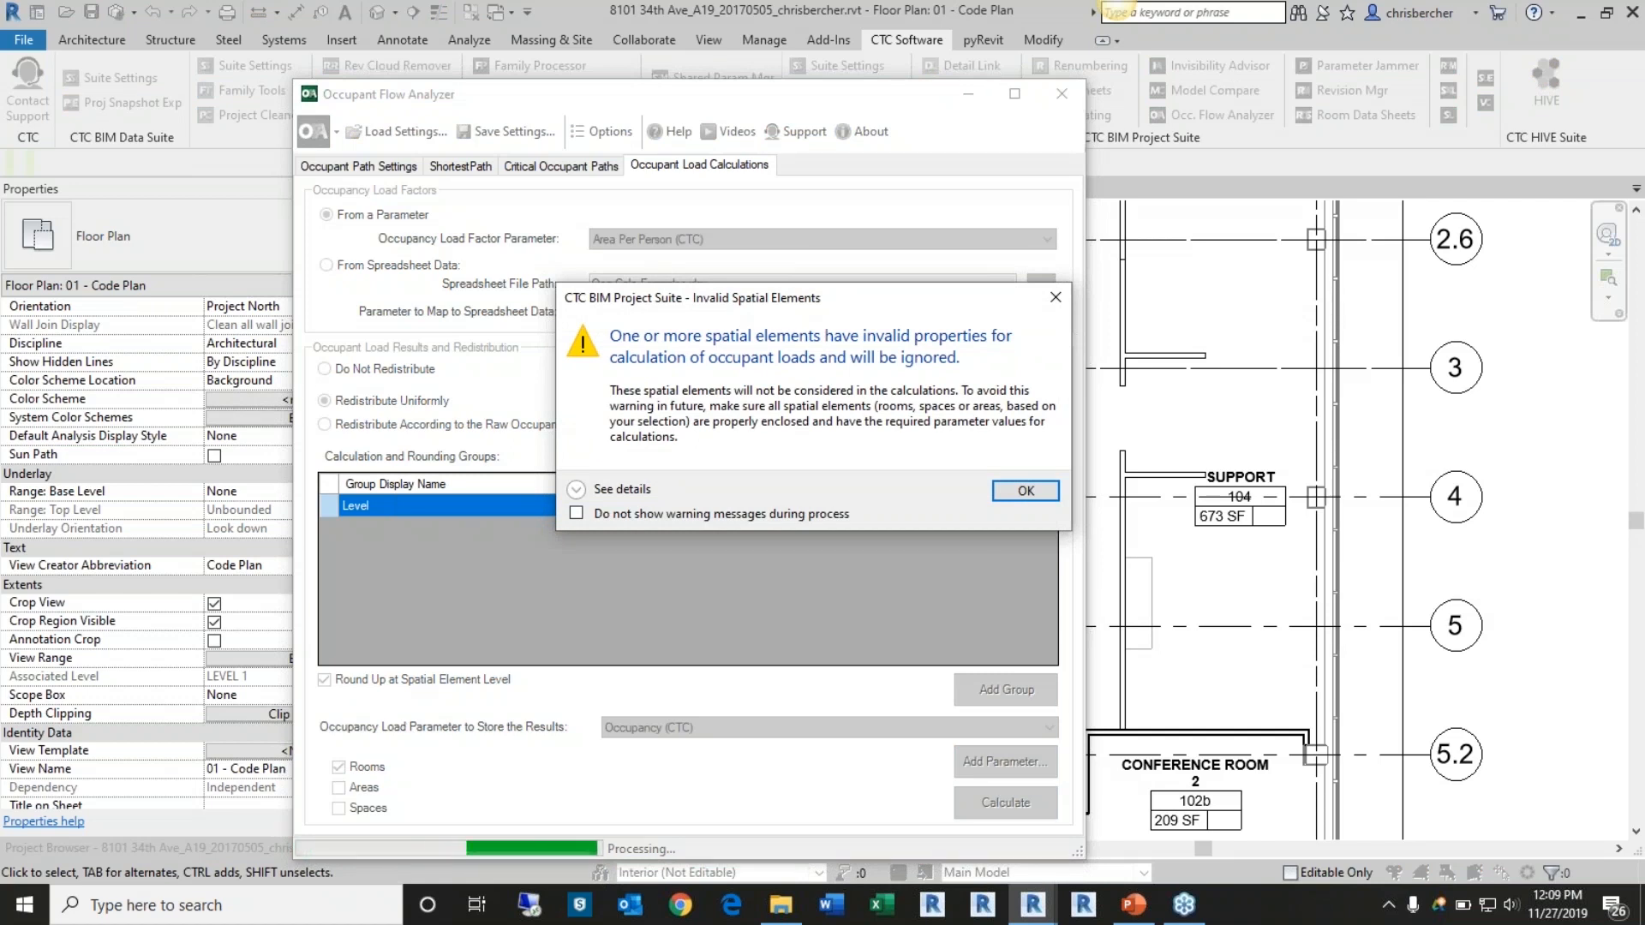
click(577, 489)
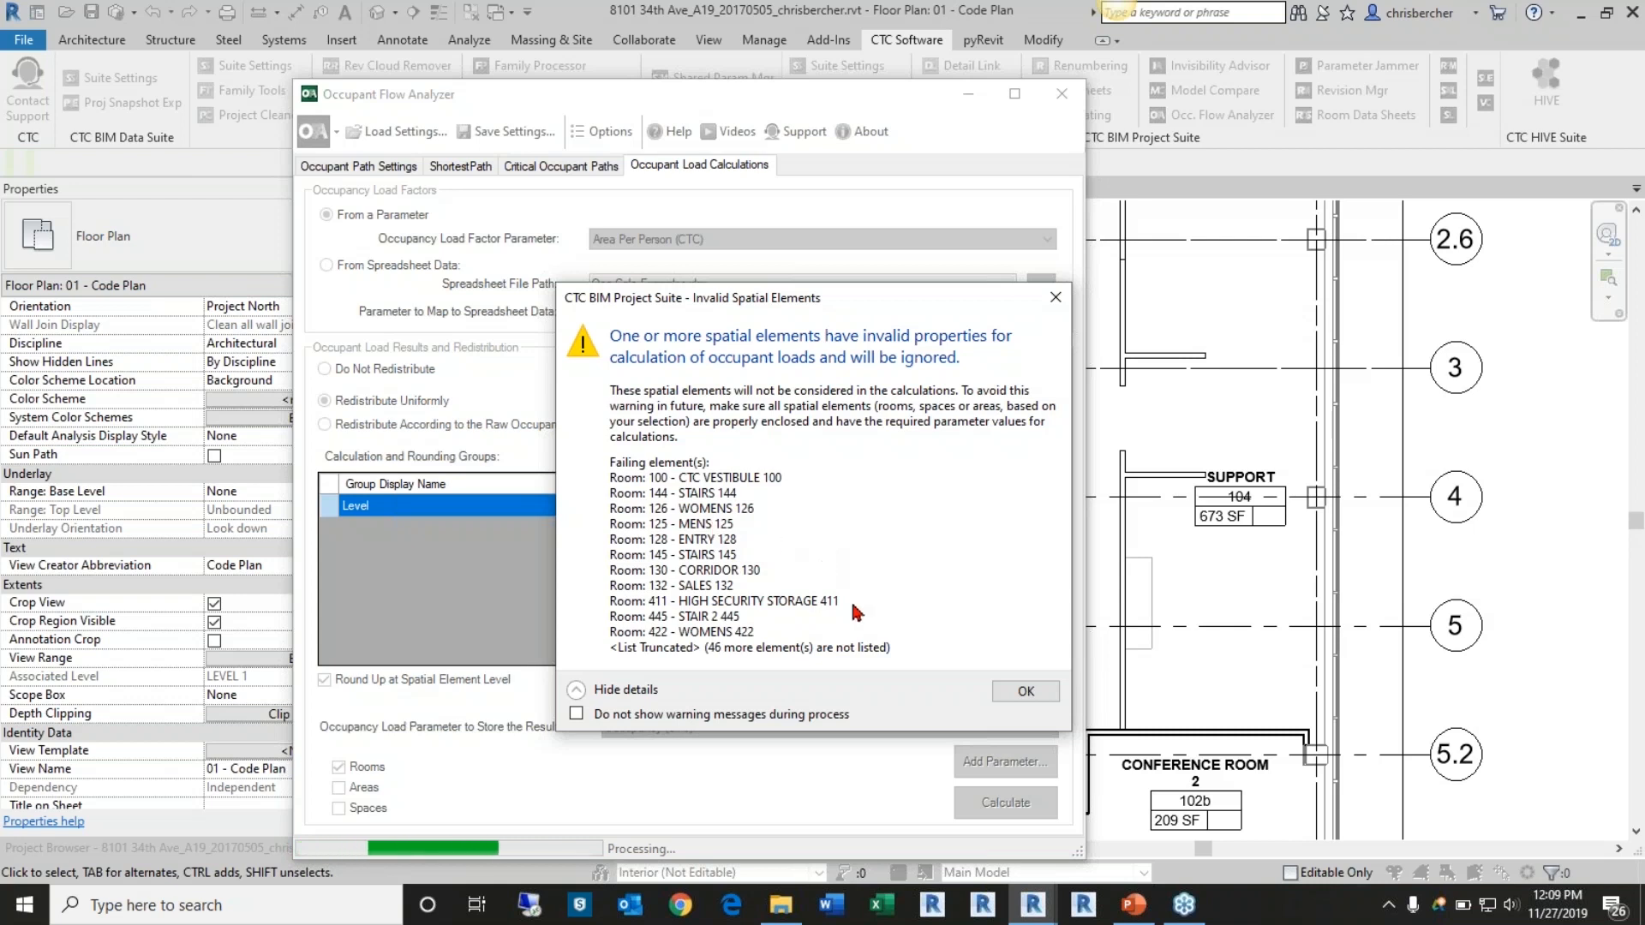
click(1024, 691)
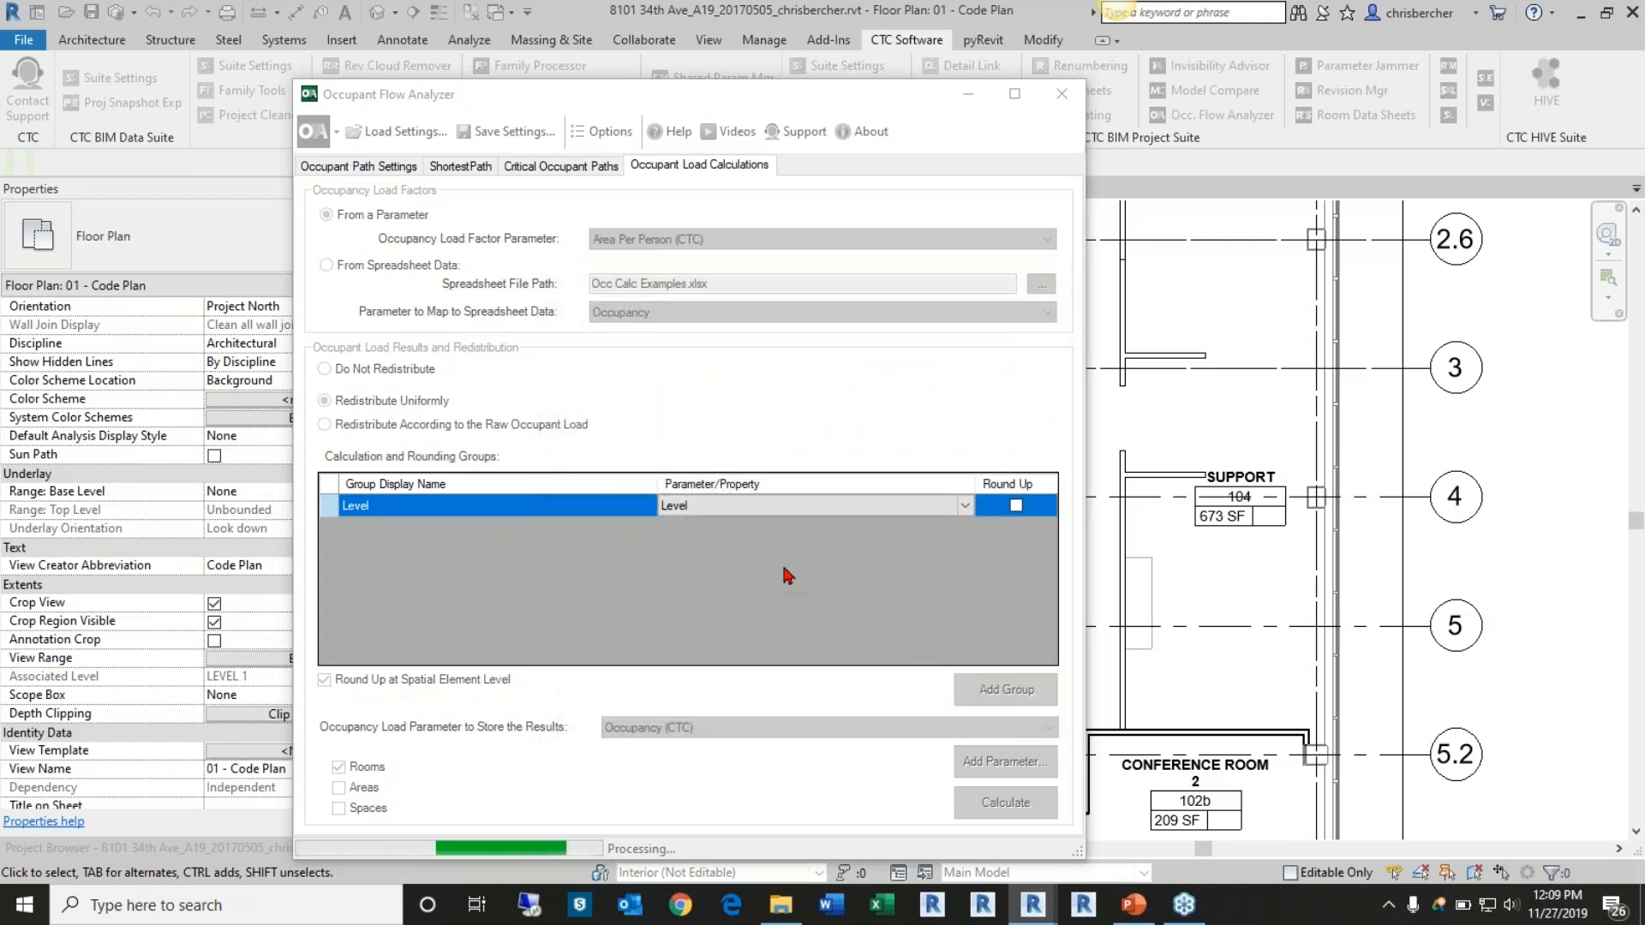
scroll(797, 486, down, 3)
scroll(797, 486, down, 5)
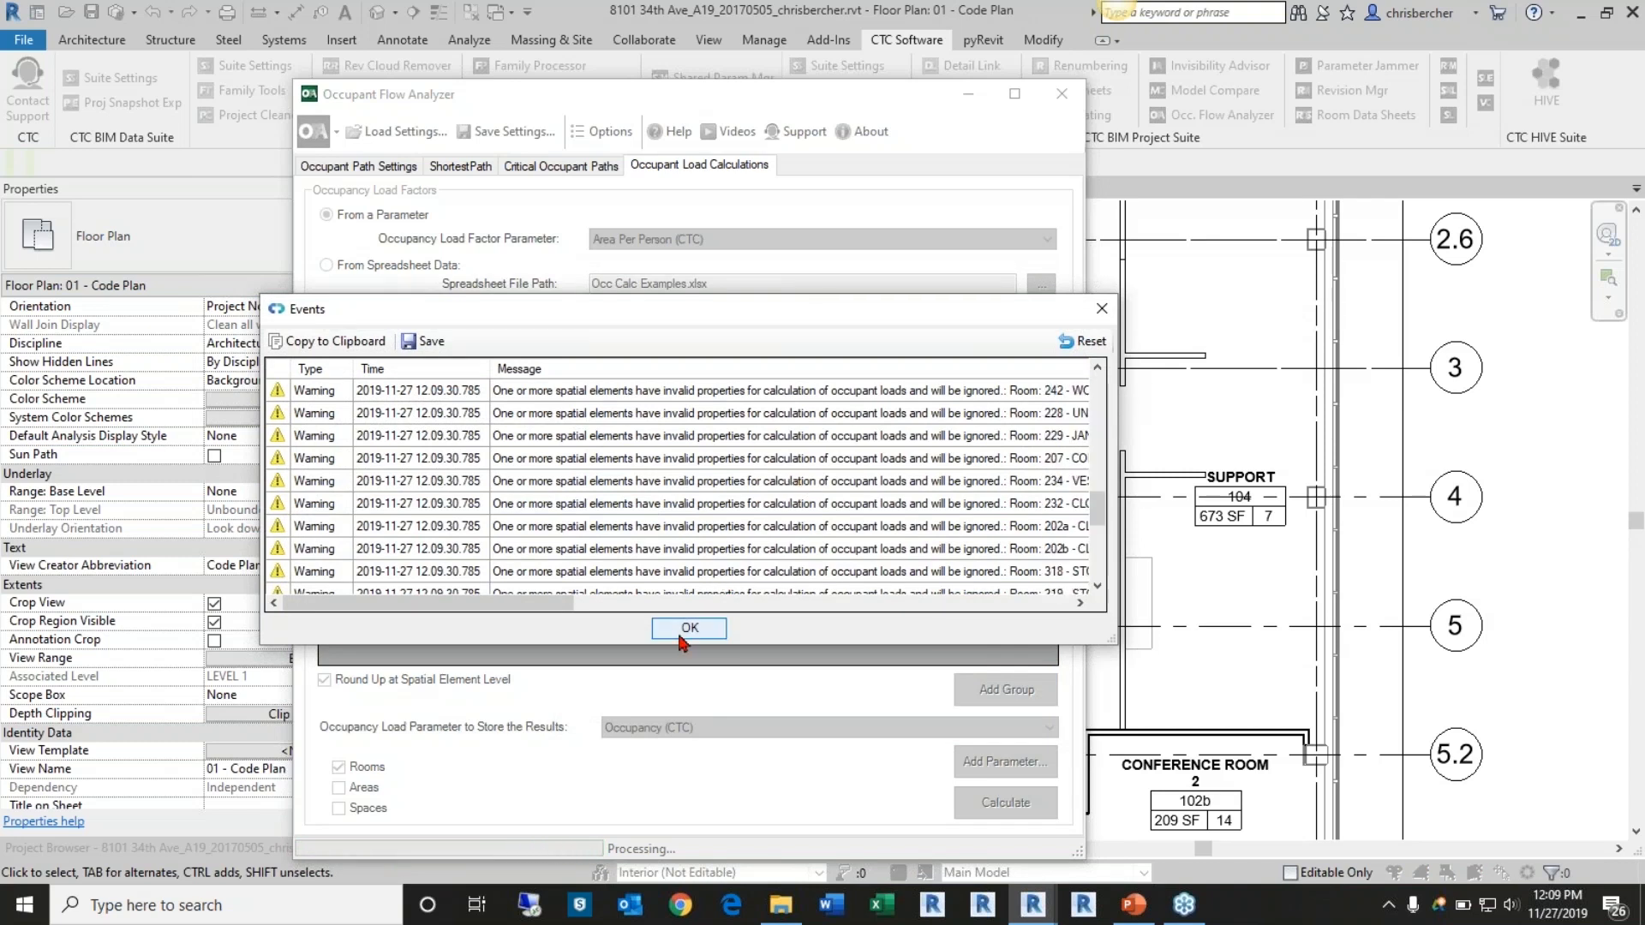
click(690, 628)
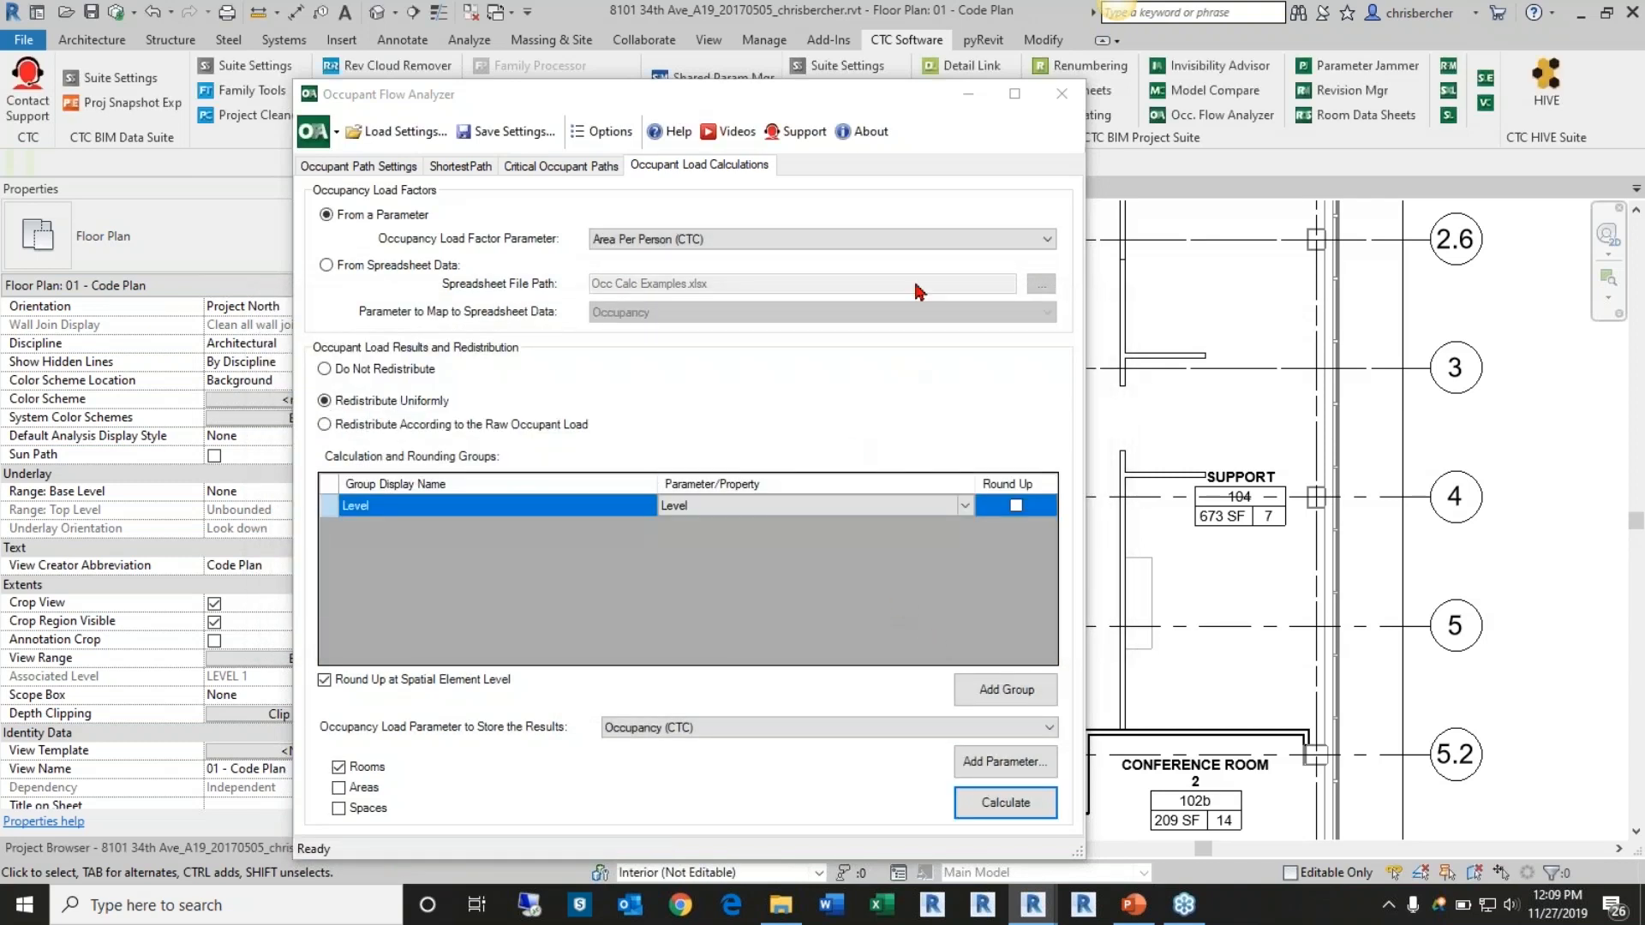
Move the analyzer window aside and check the occupant loads in the room tags around Training Room 1 and the corridor
drag(771, 93, 463, 84)
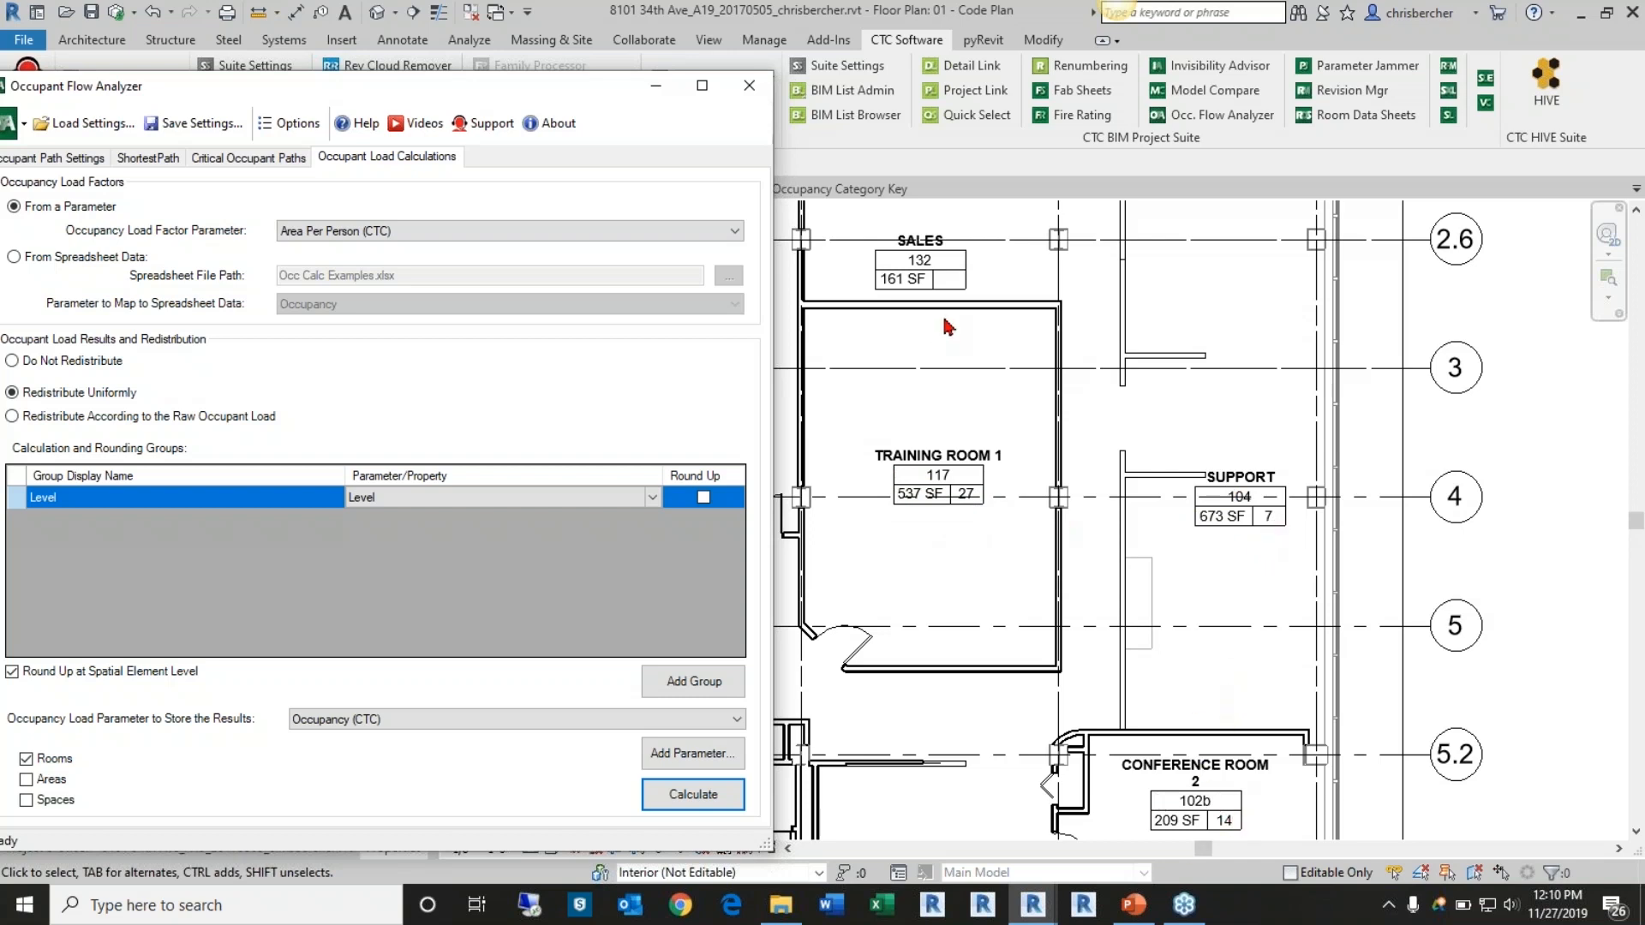
middle_click(966, 267)
middle_drag(989, 270, 1060, 460)
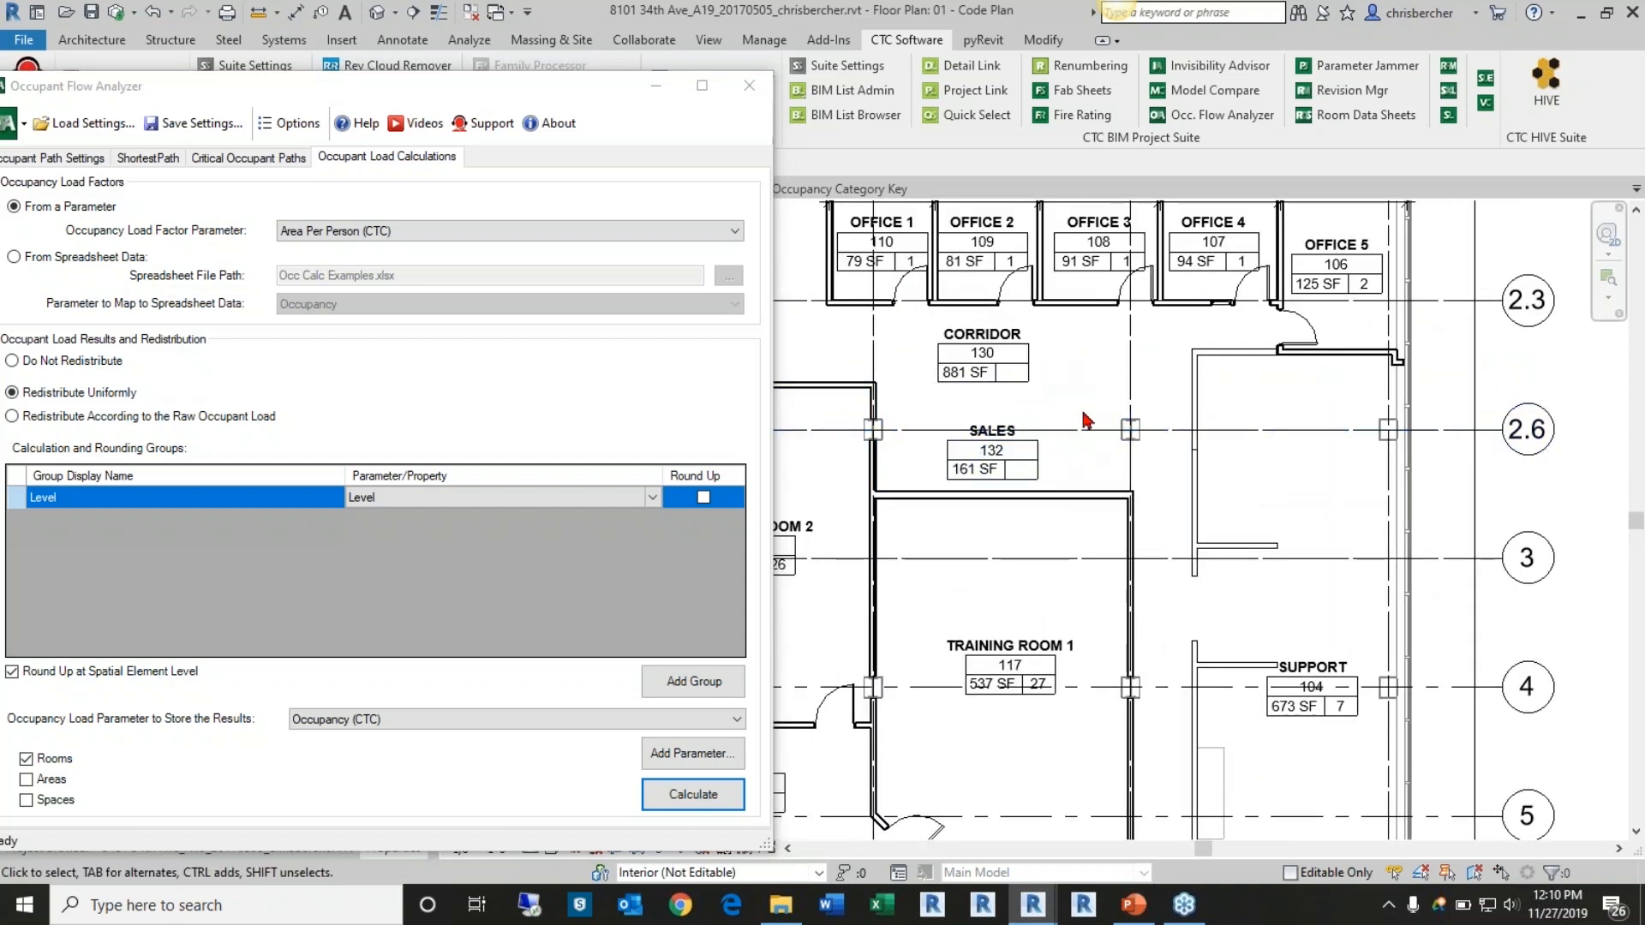
Set the occupancy category of the SALES room 132 to Business areas
click(1043, 408)
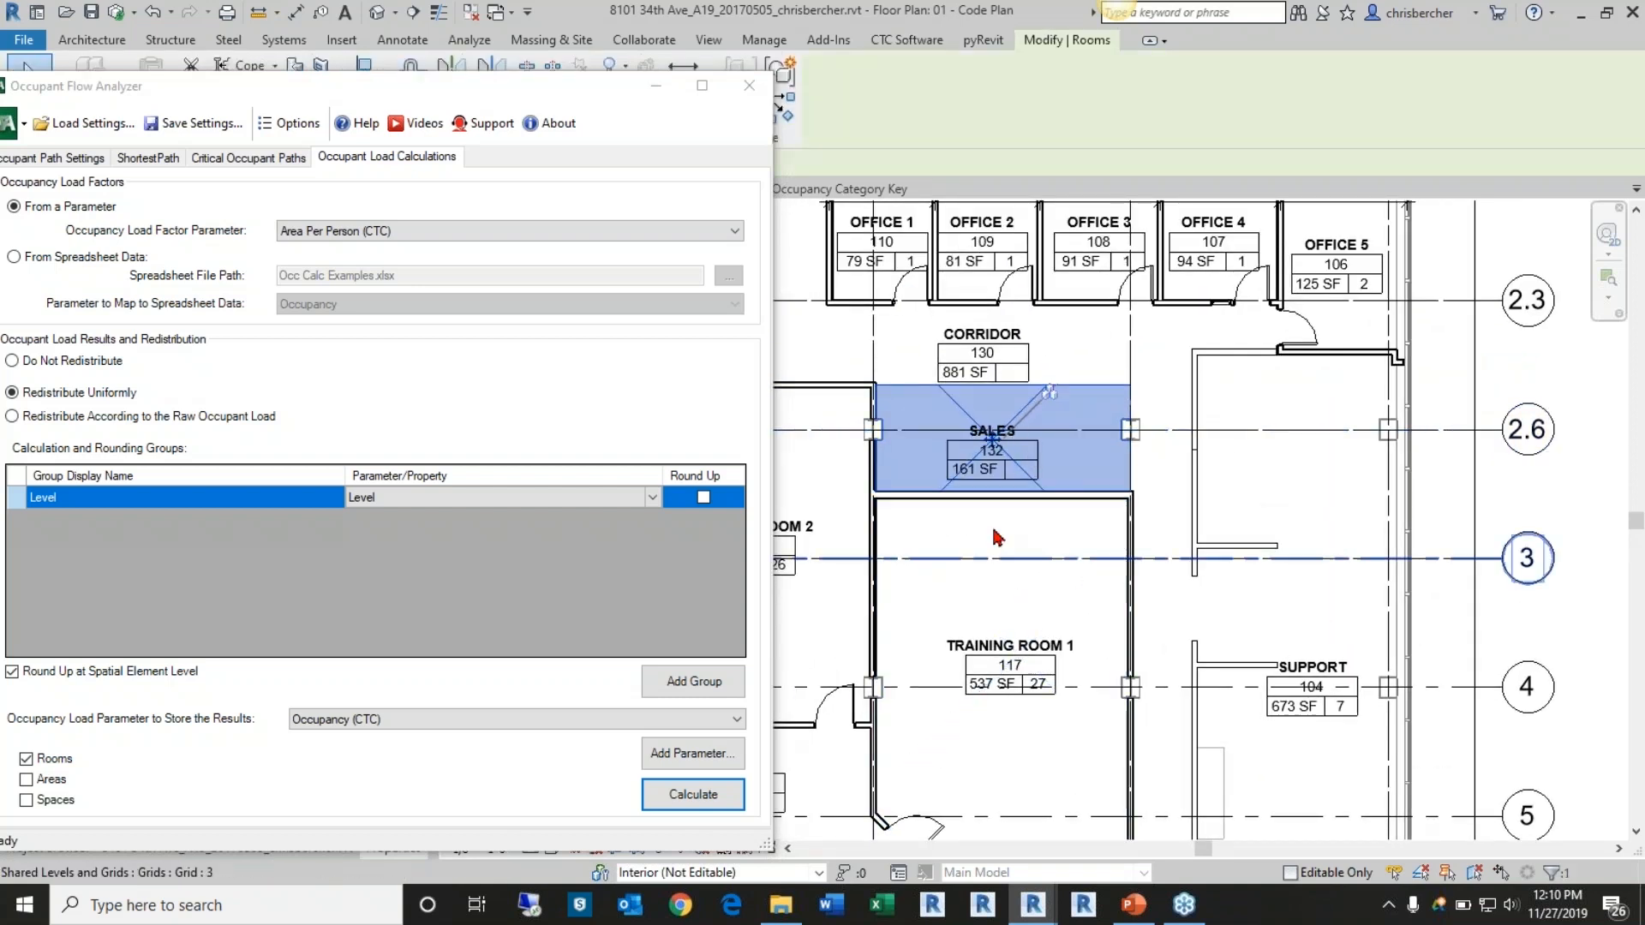
drag(549, 94, 1076, 107)
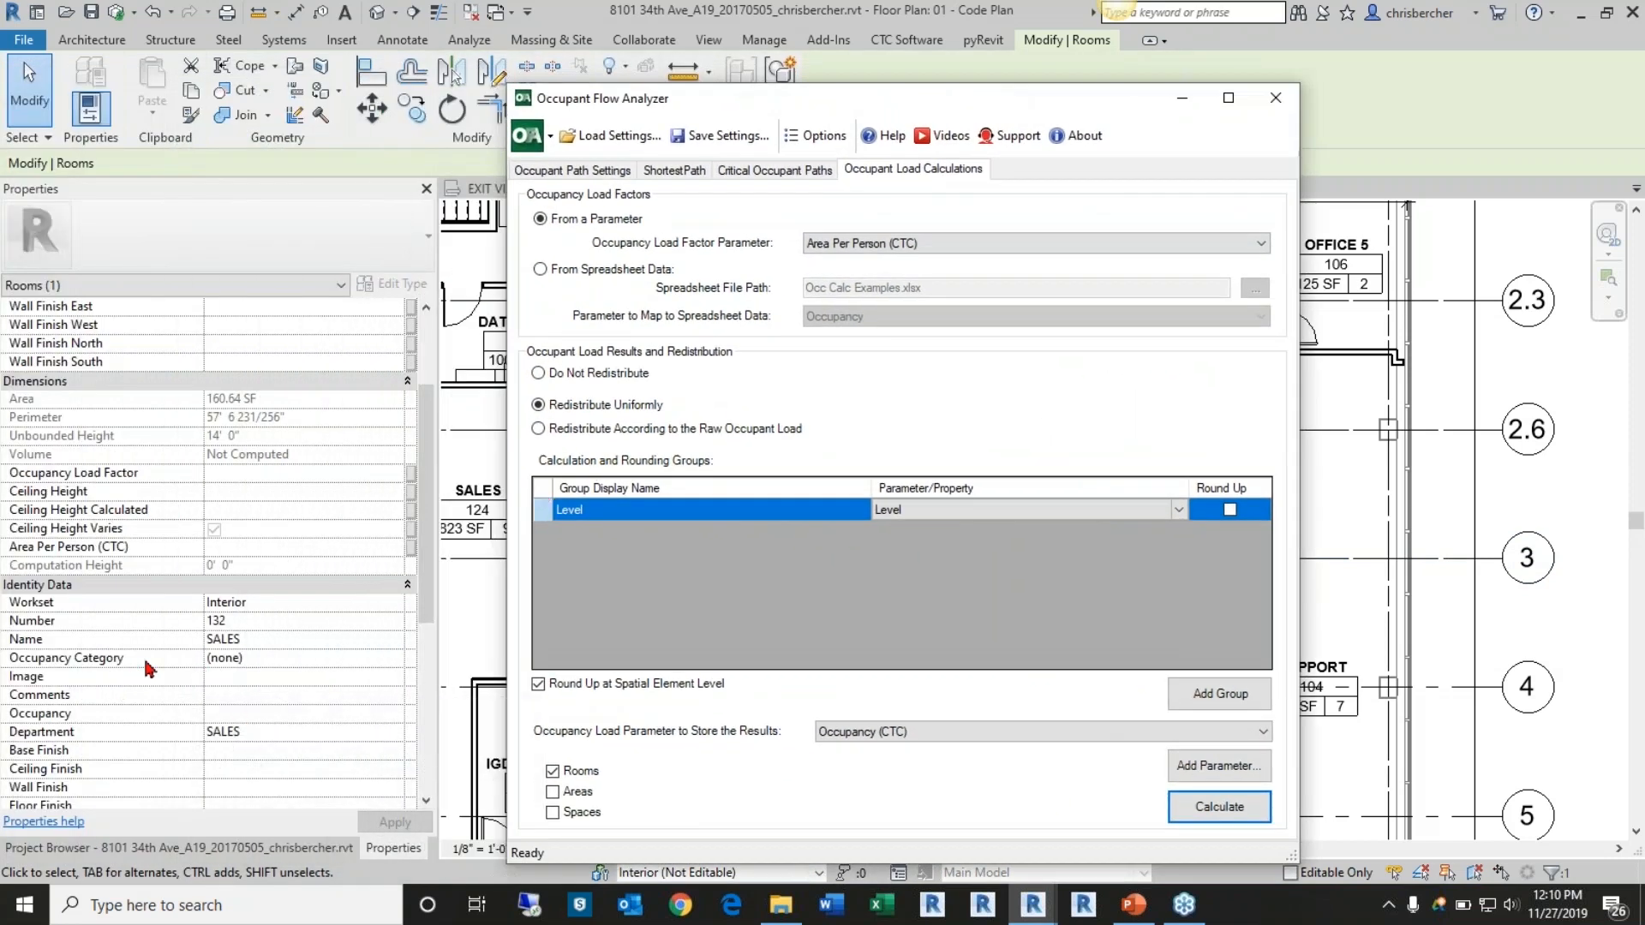
click(326, 658)
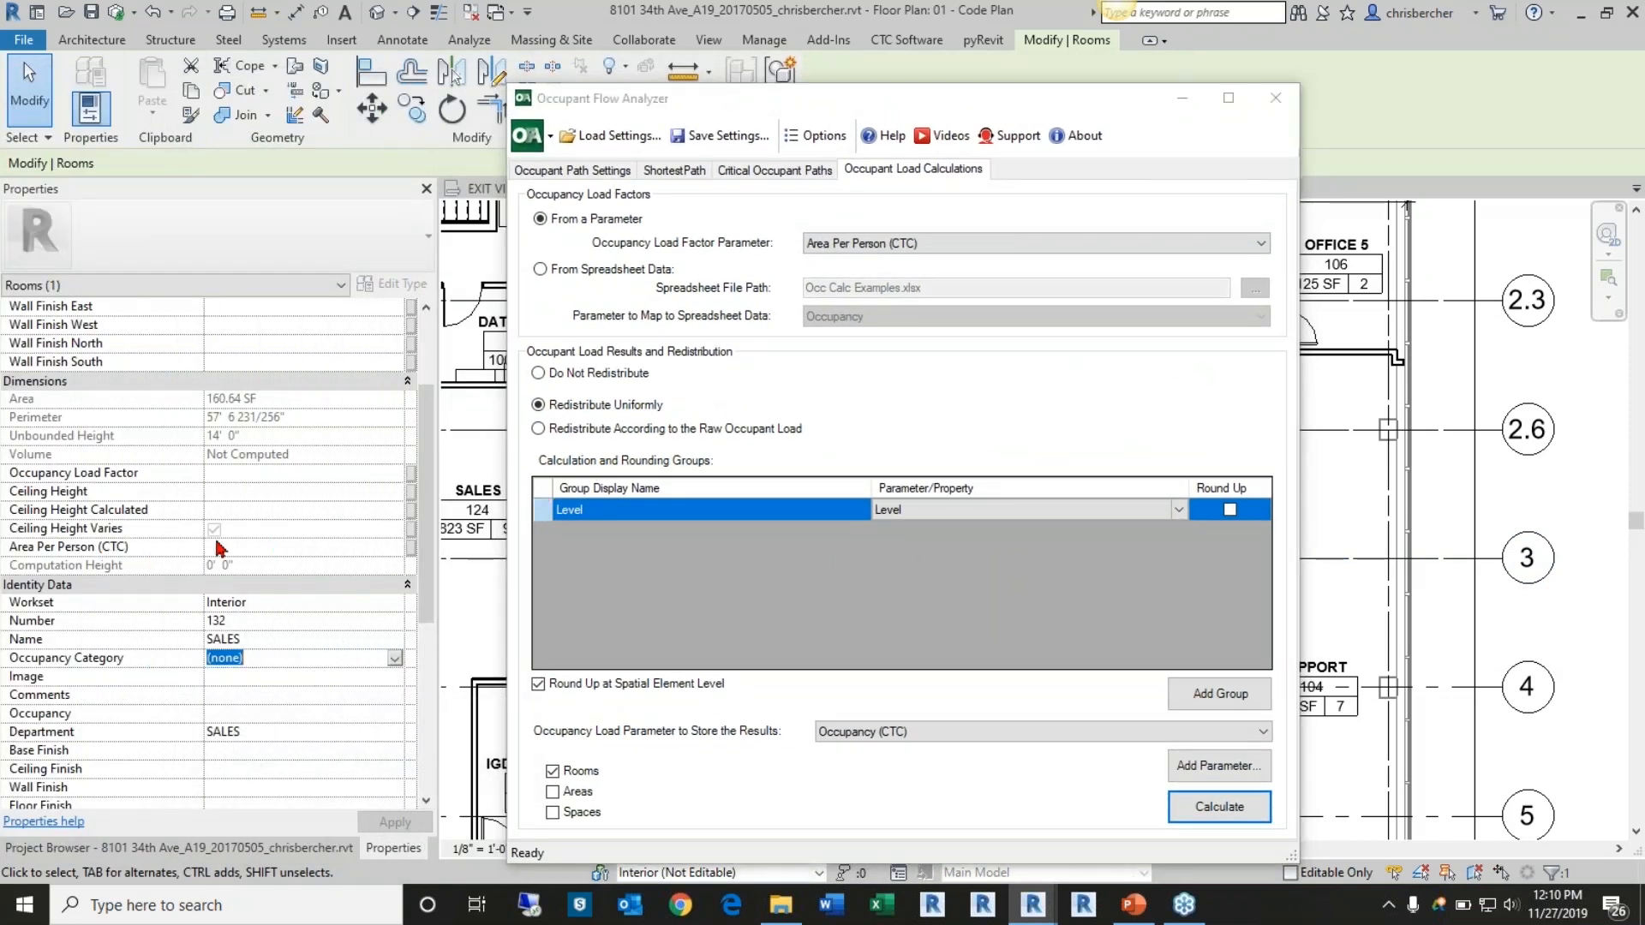
click(395, 659)
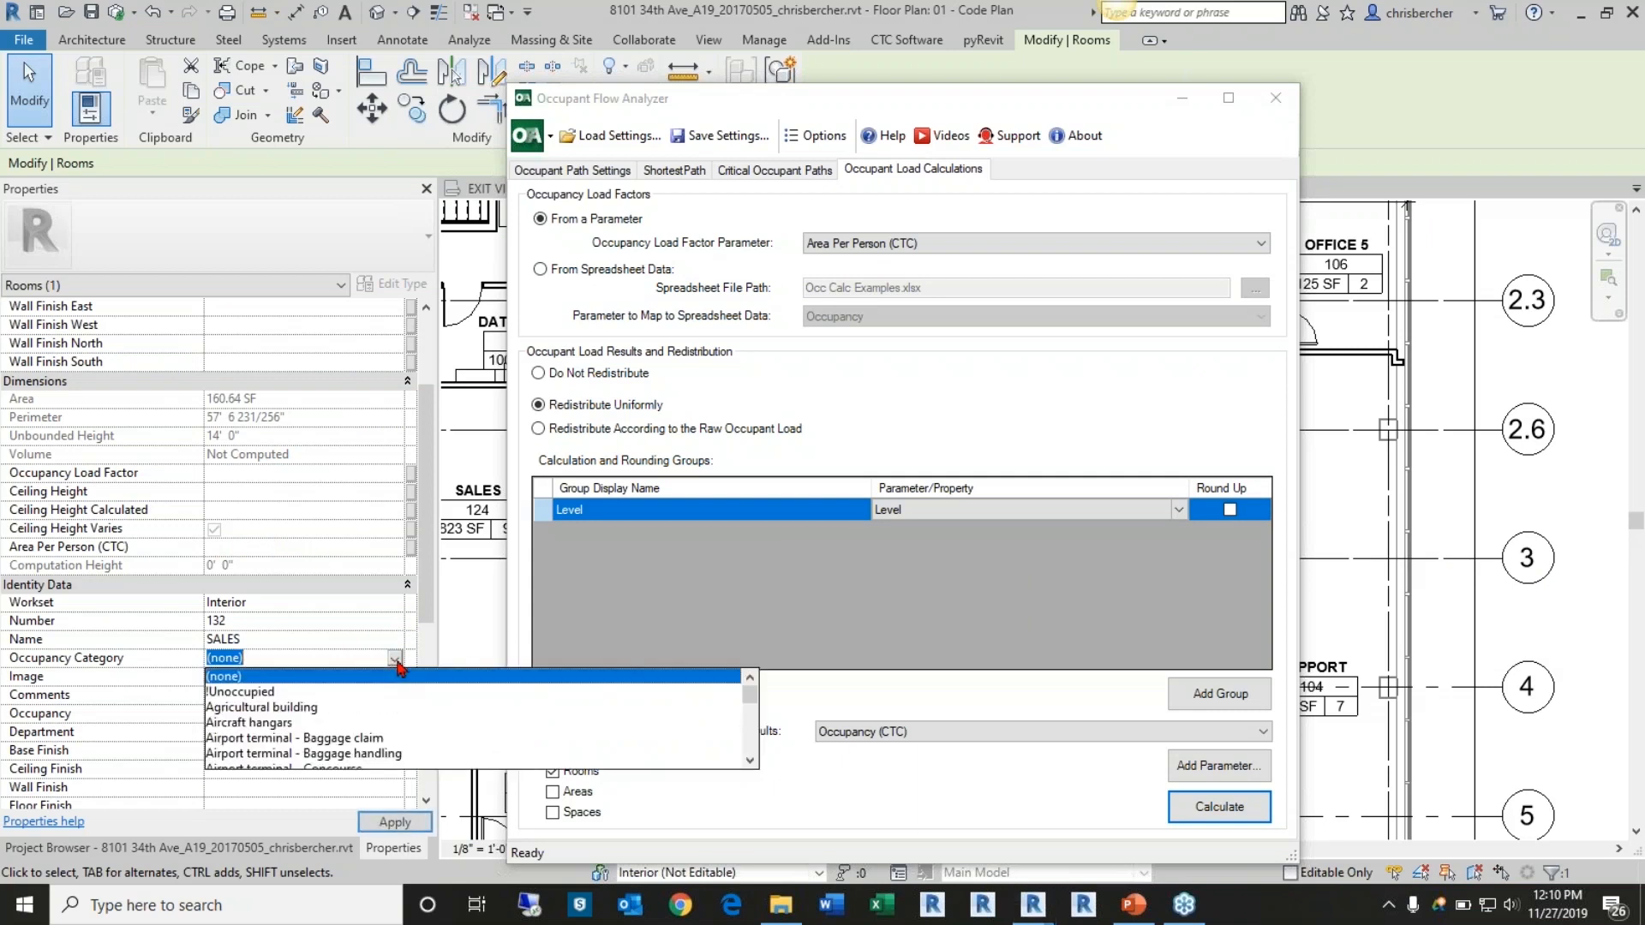
scroll(347, 742, down, 1)
scroll(347, 743, down, 2)
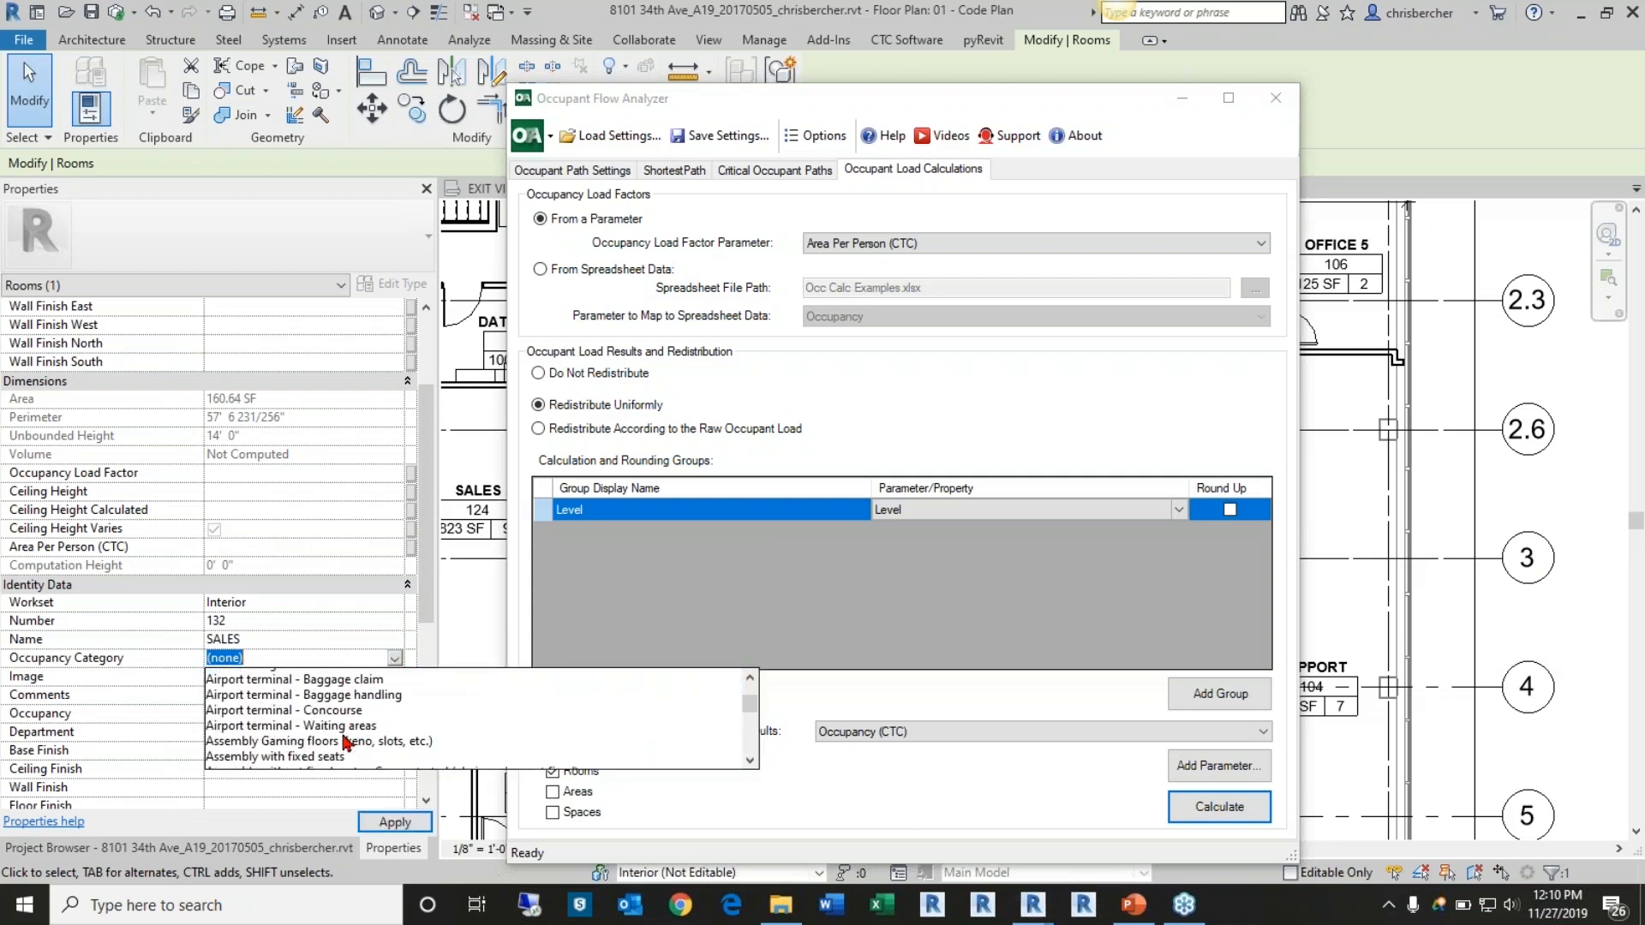
scroll(334, 741, down, 3)
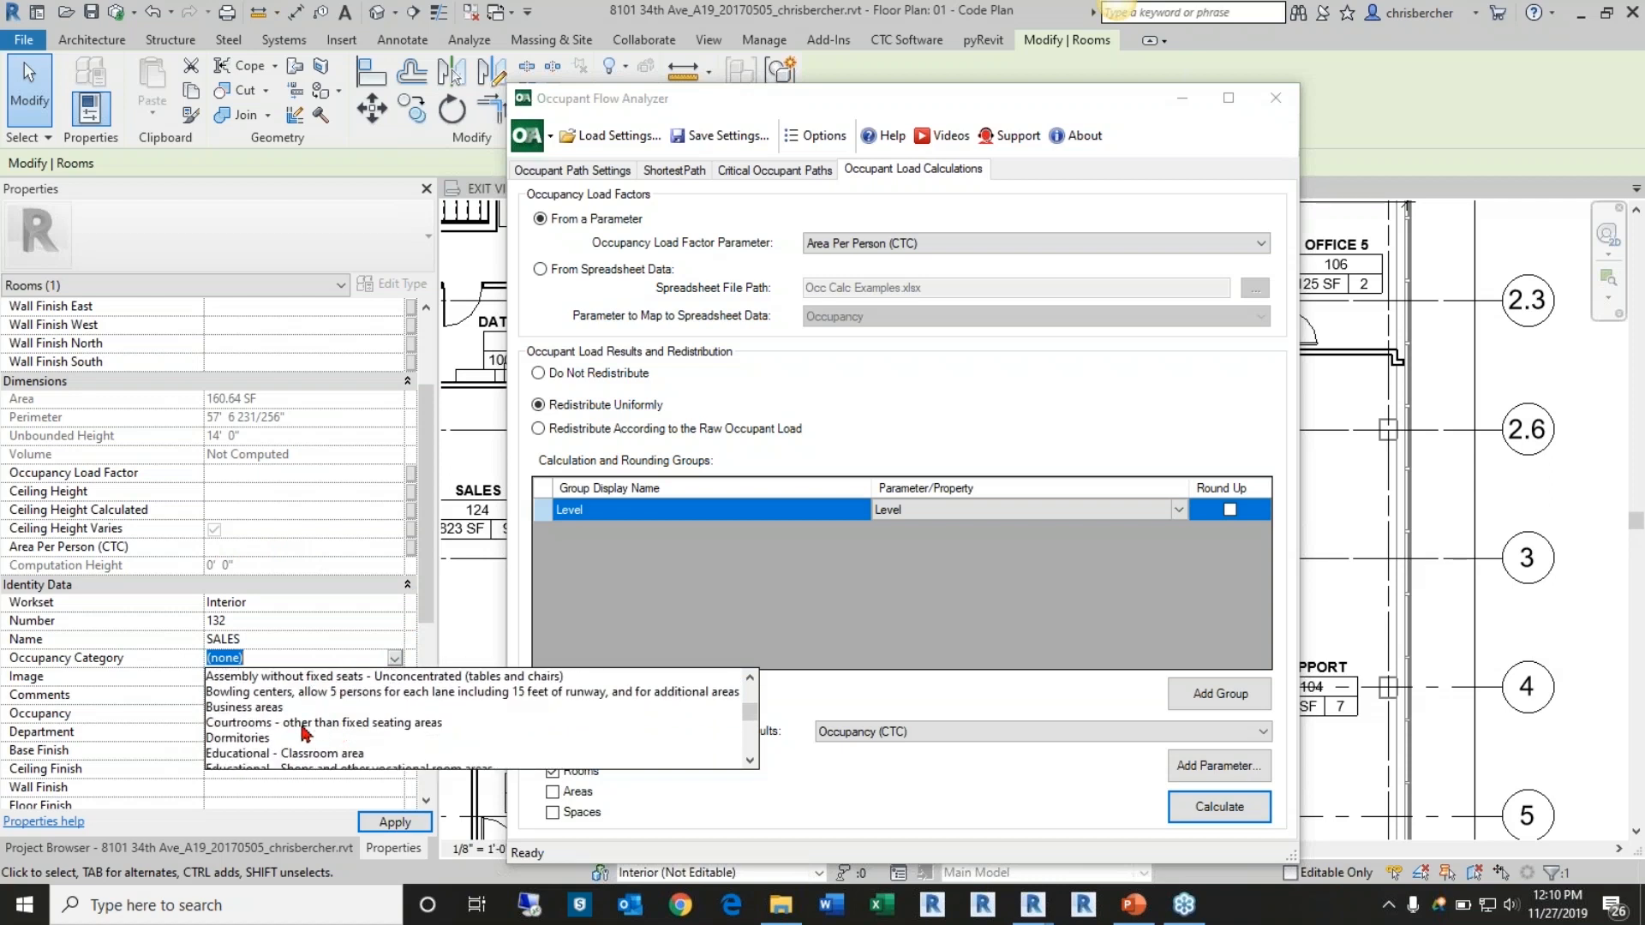
click(253, 708)
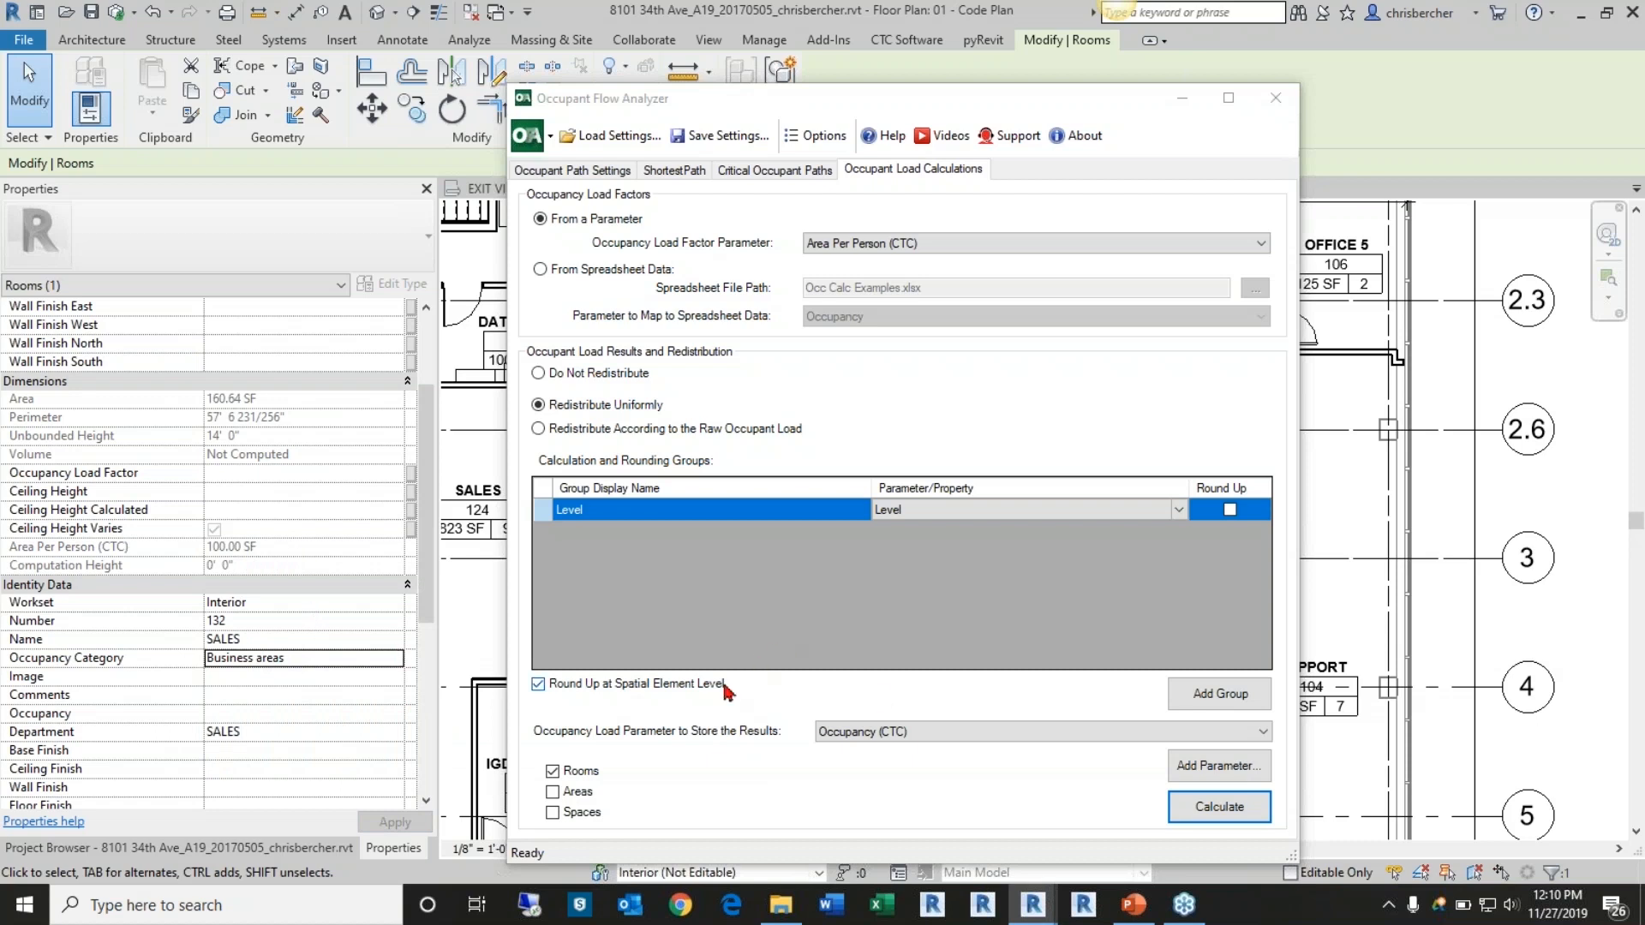
Recalculate the room occupant loads into Occupancy (CTC), accepting the invalid spatial elements warning
drag(874, 108, 522, 82)
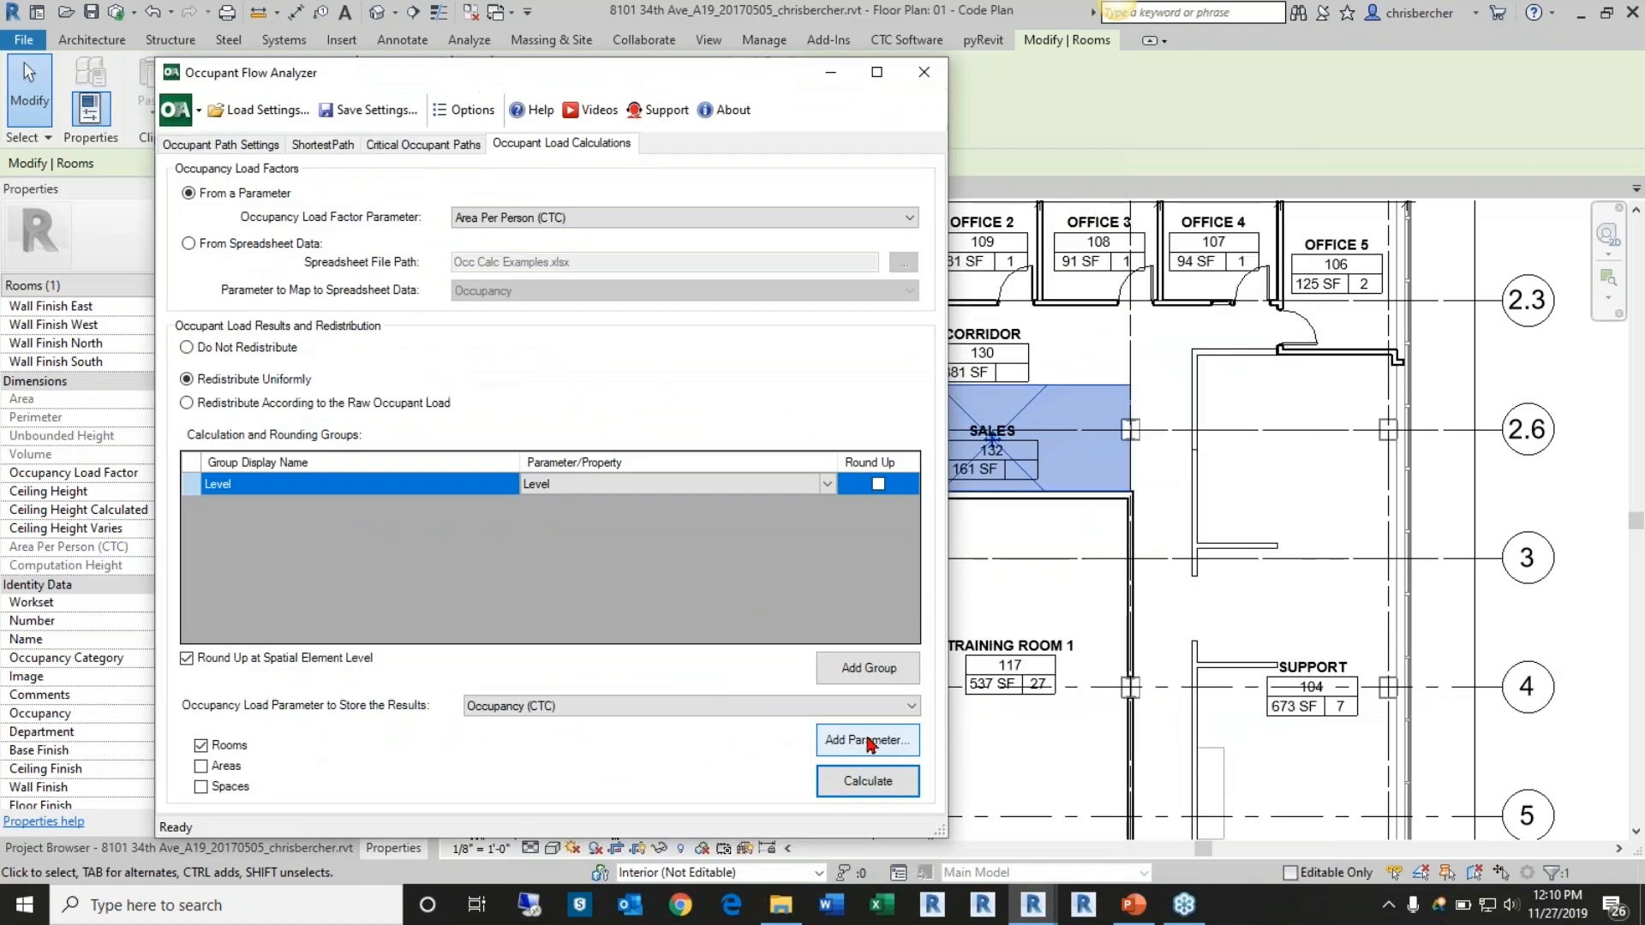
click(868, 781)
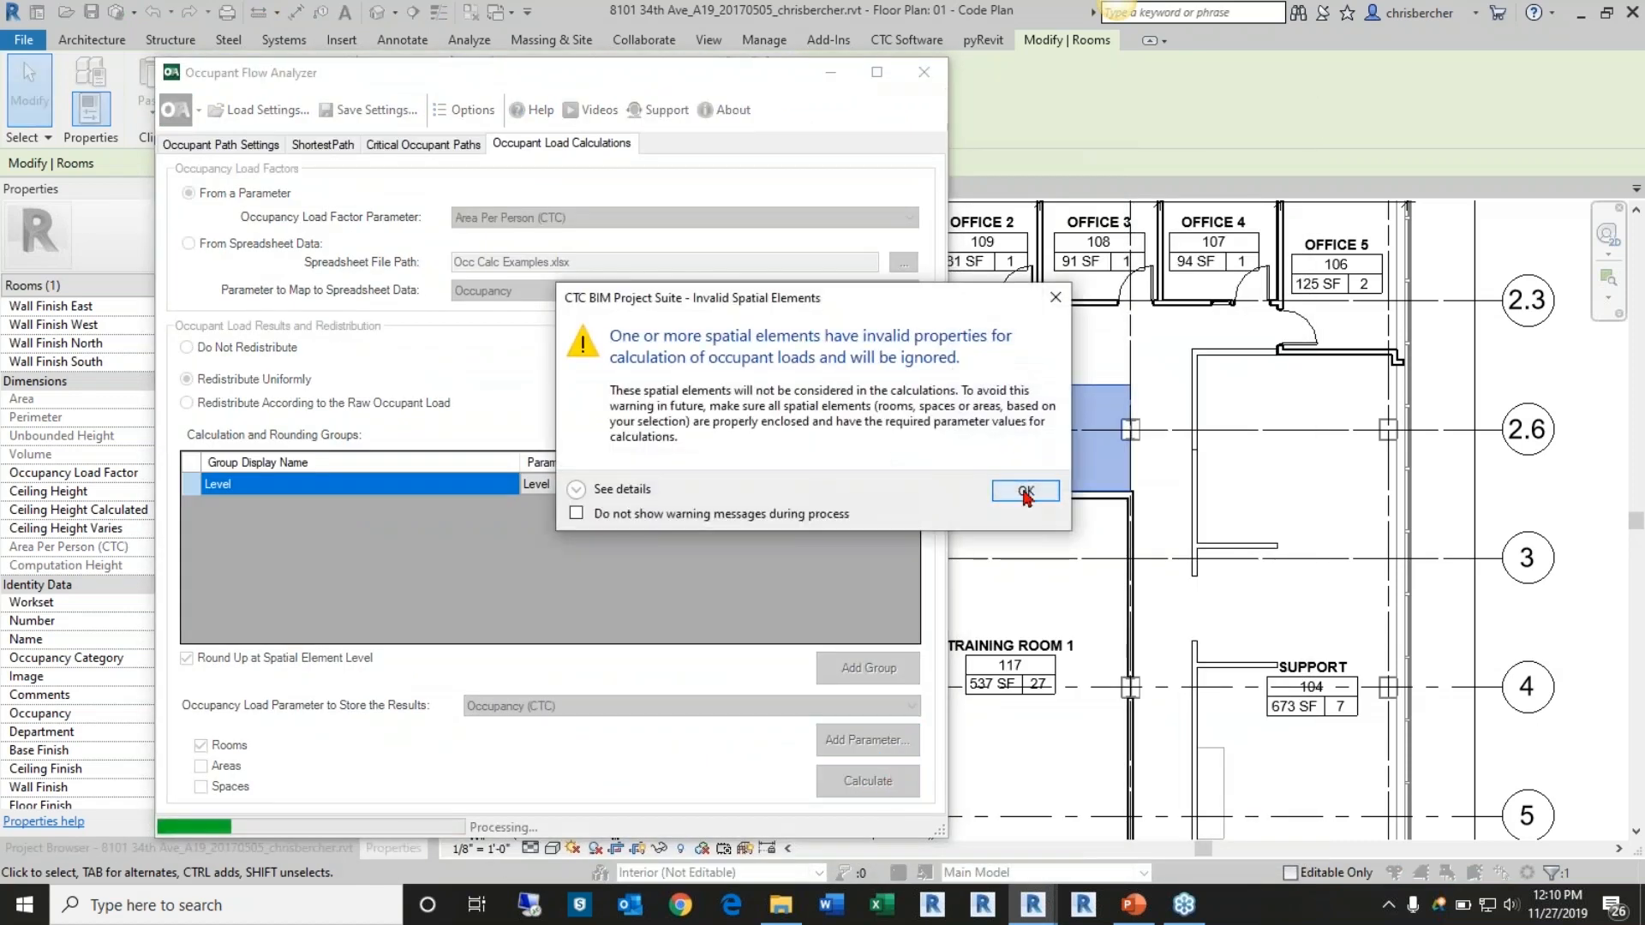
click(1032, 485)
click(585, 608)
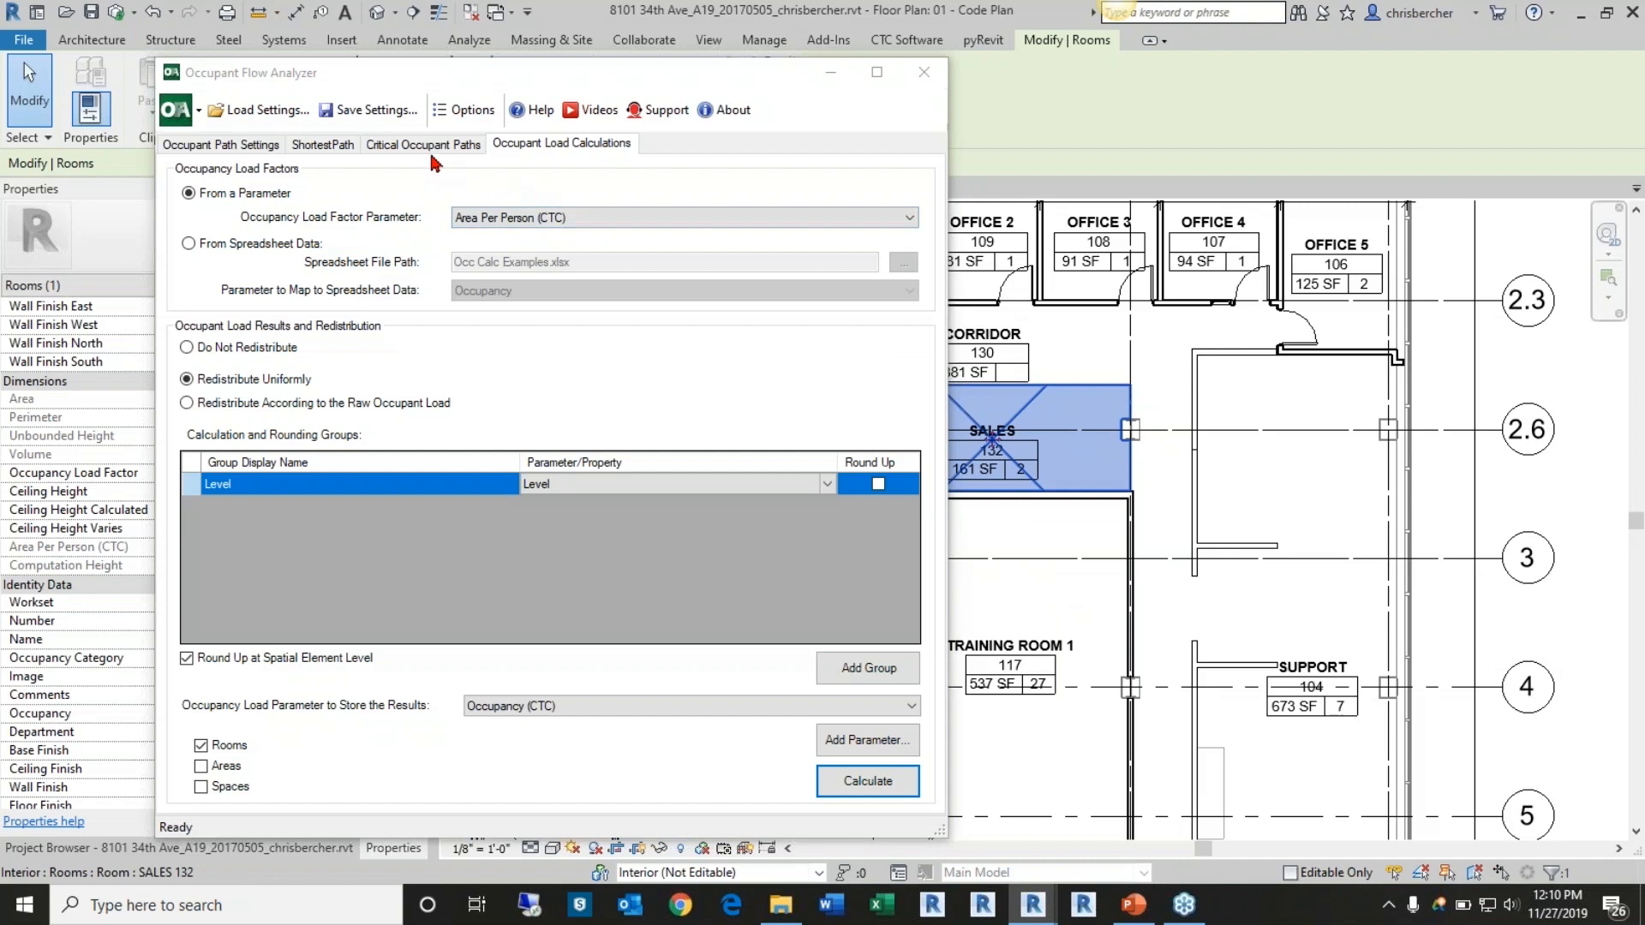
Open the critical occupant paths settings and bring the wider code plan into view beside them
drag(569, 74, 681, 79)
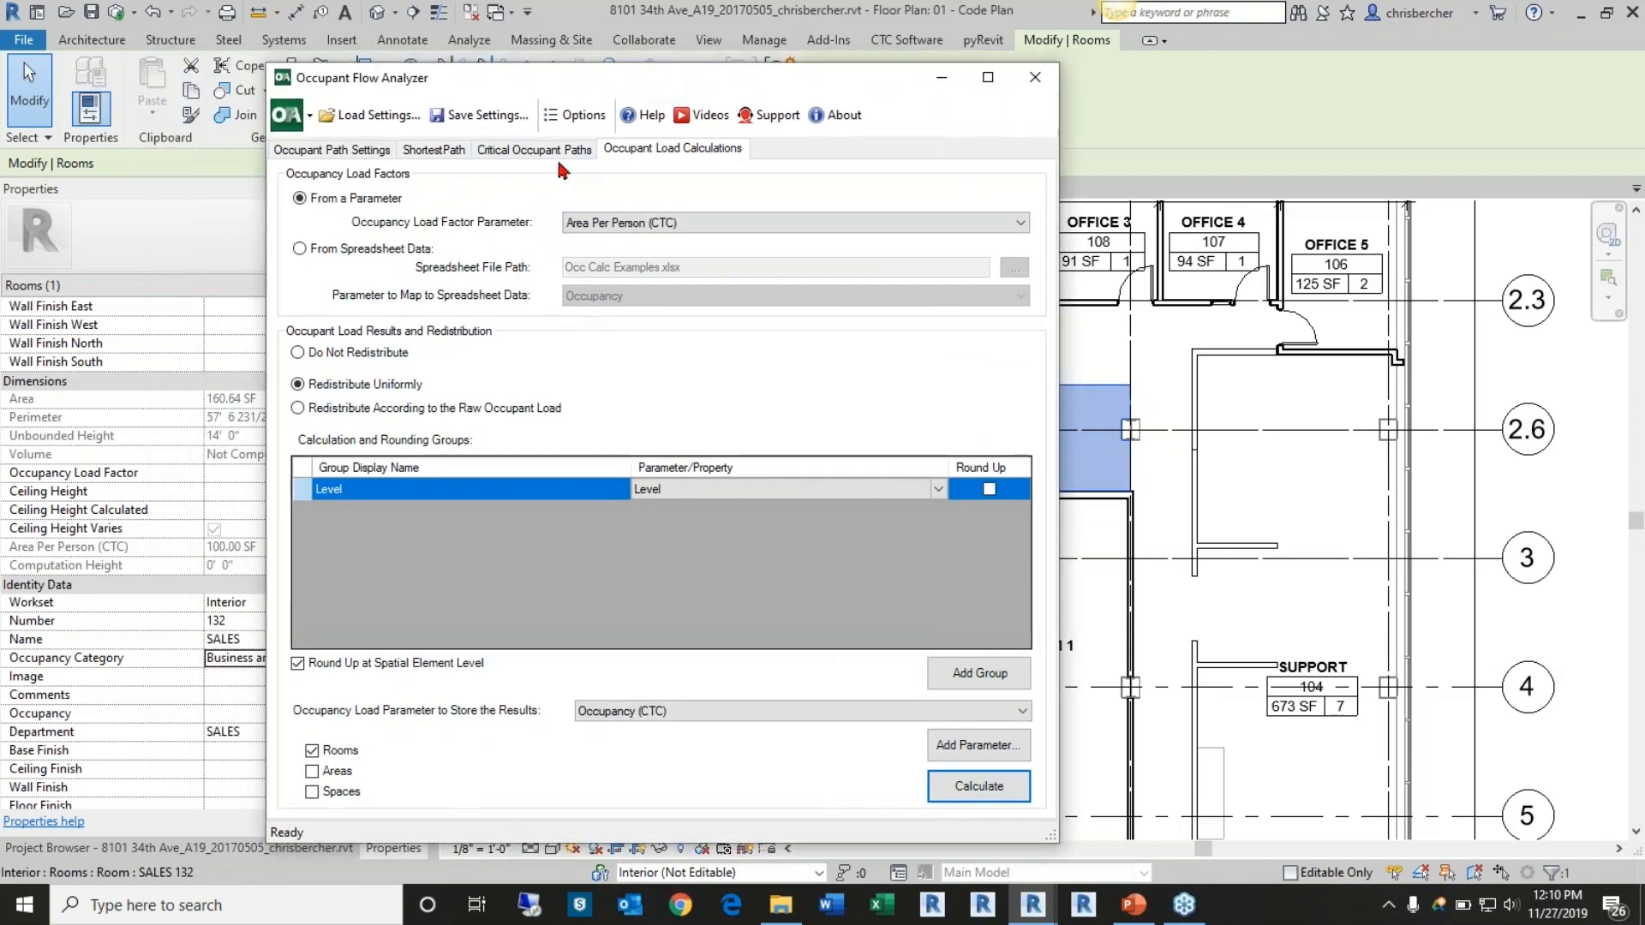
click(521, 151)
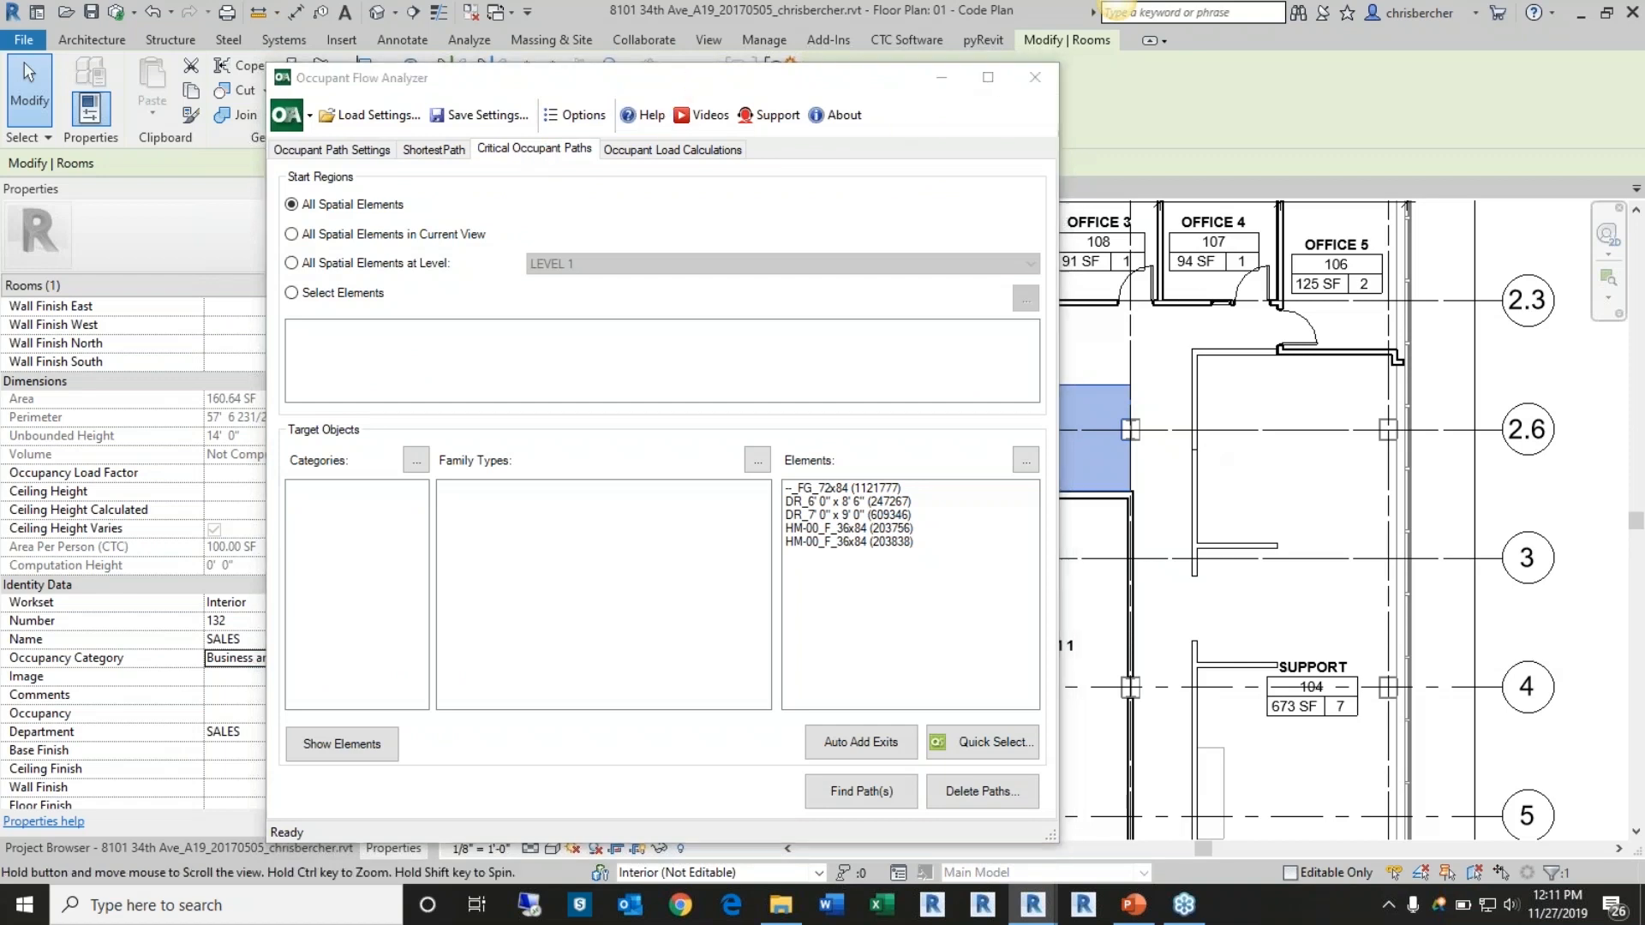
click(1244, 475)
scroll(1251, 480, down, 4)
middle_drag(1276, 488, 1435, 392)
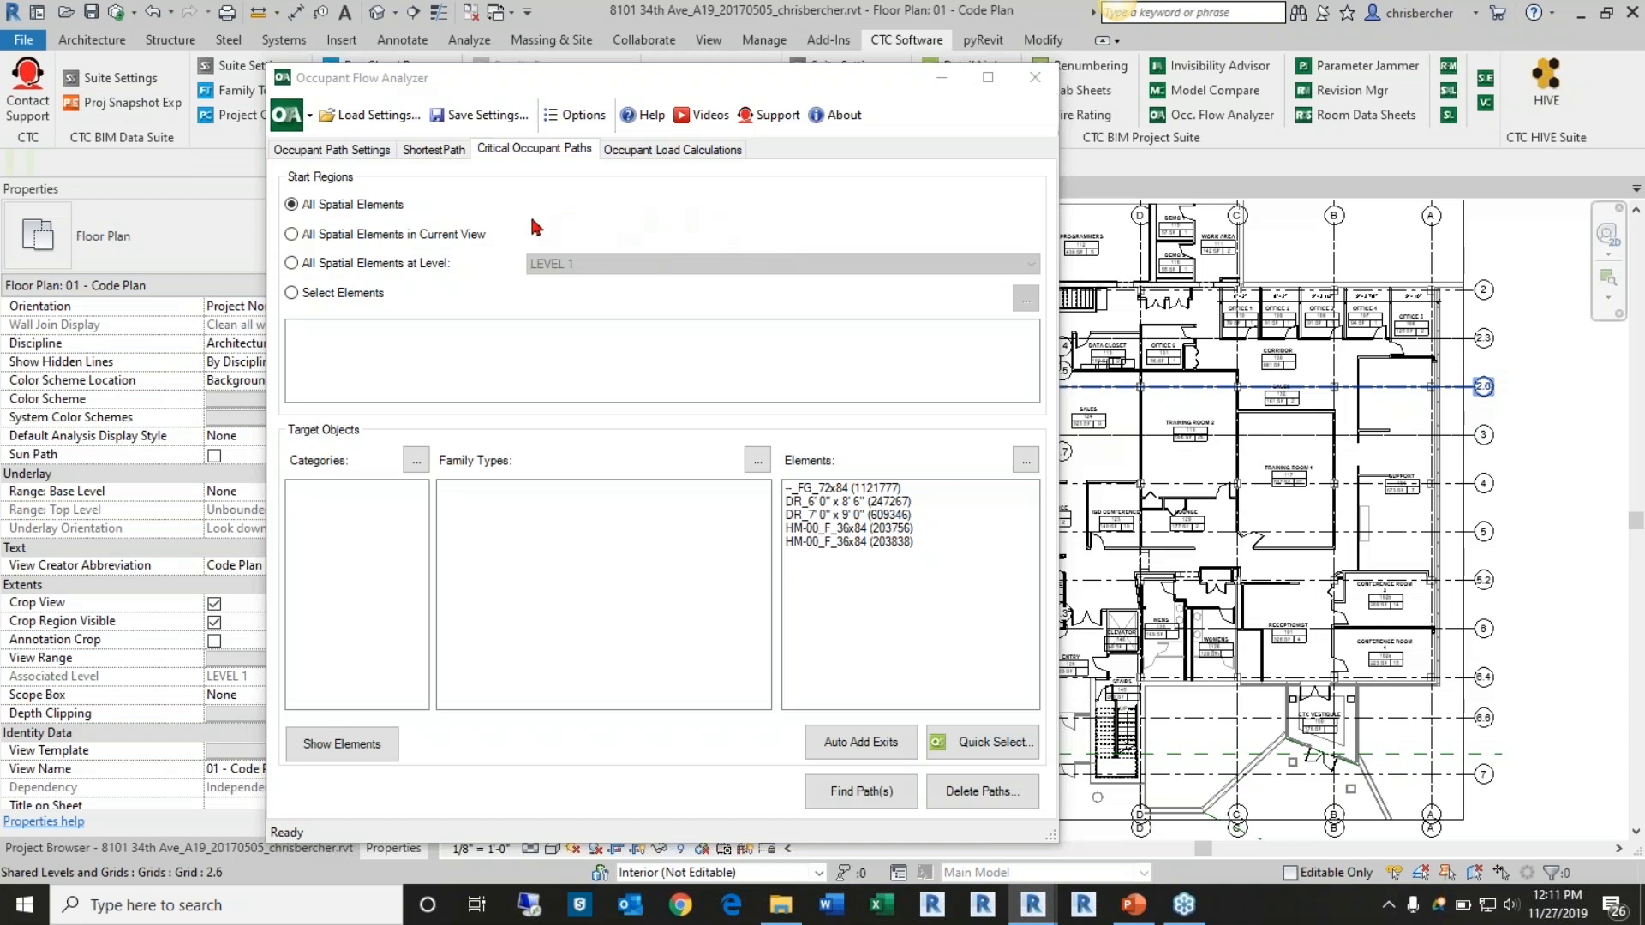
Try limiting the start regions to all spatial elements at LEVEL 1, and return to All Spatial Elements
click(371, 265)
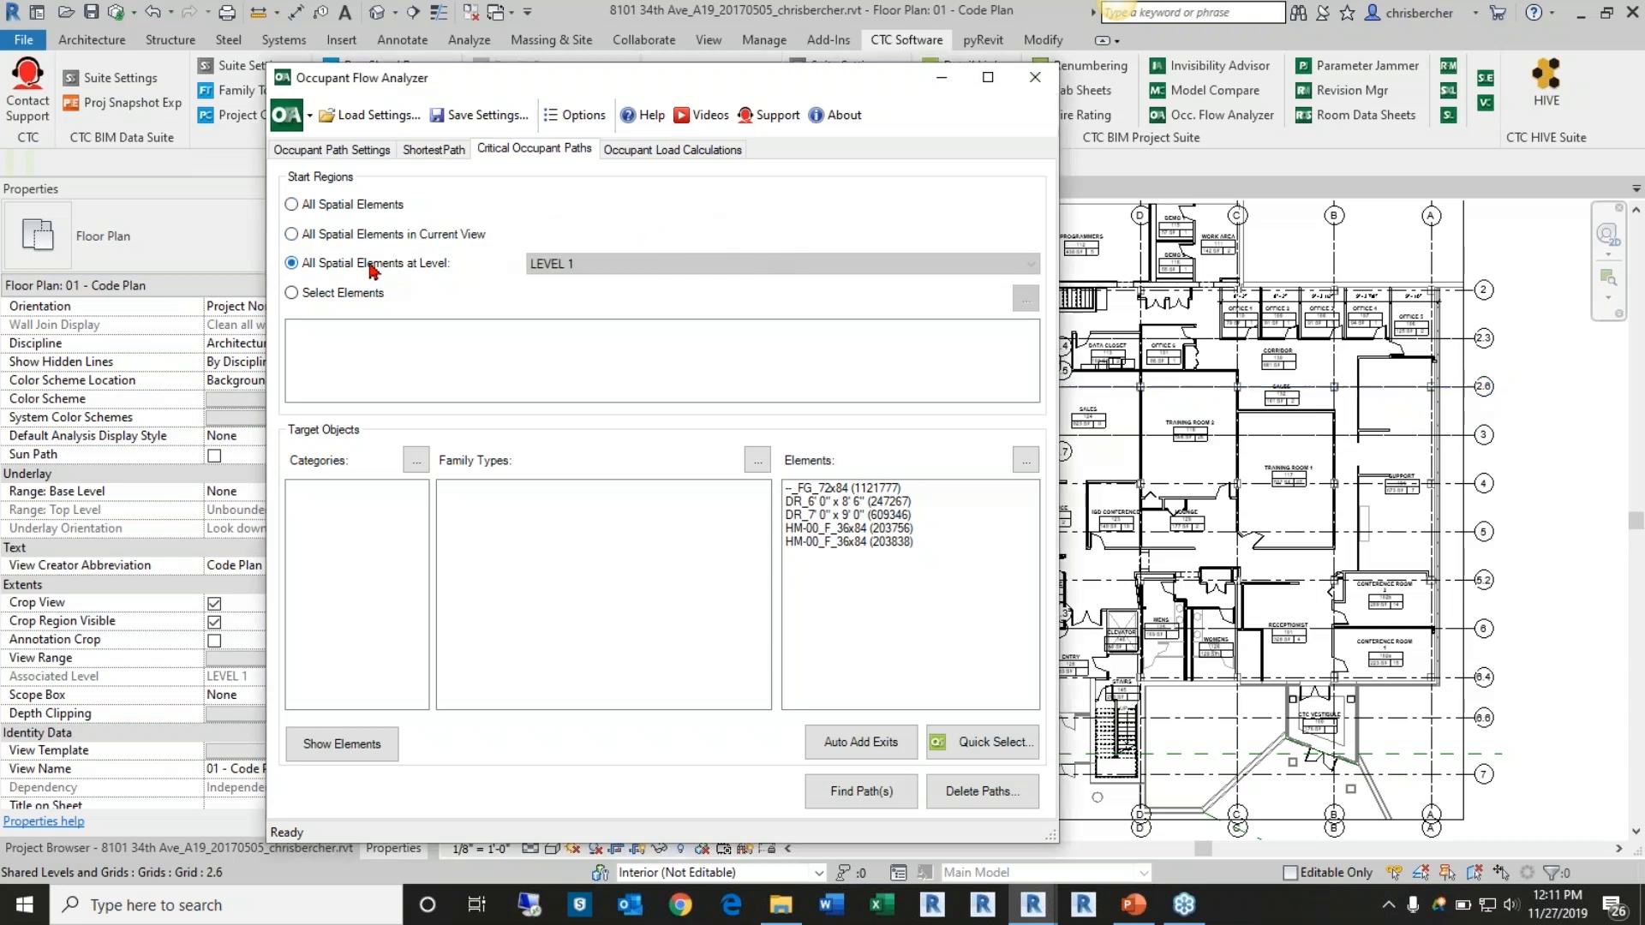
click(591, 265)
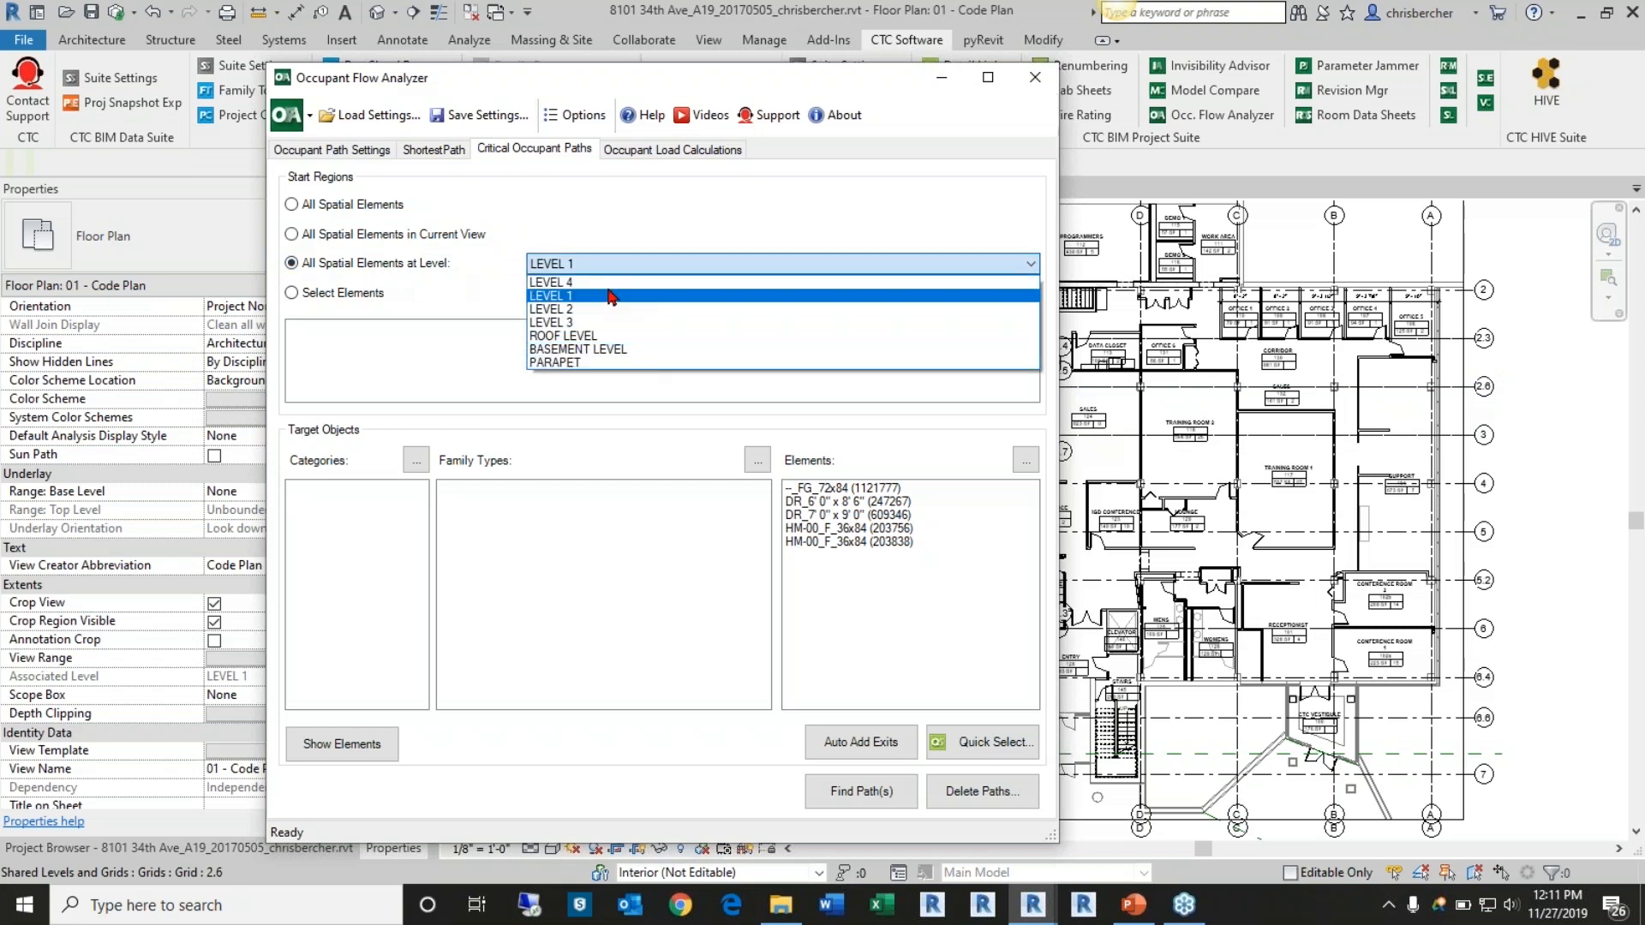
click(597, 250)
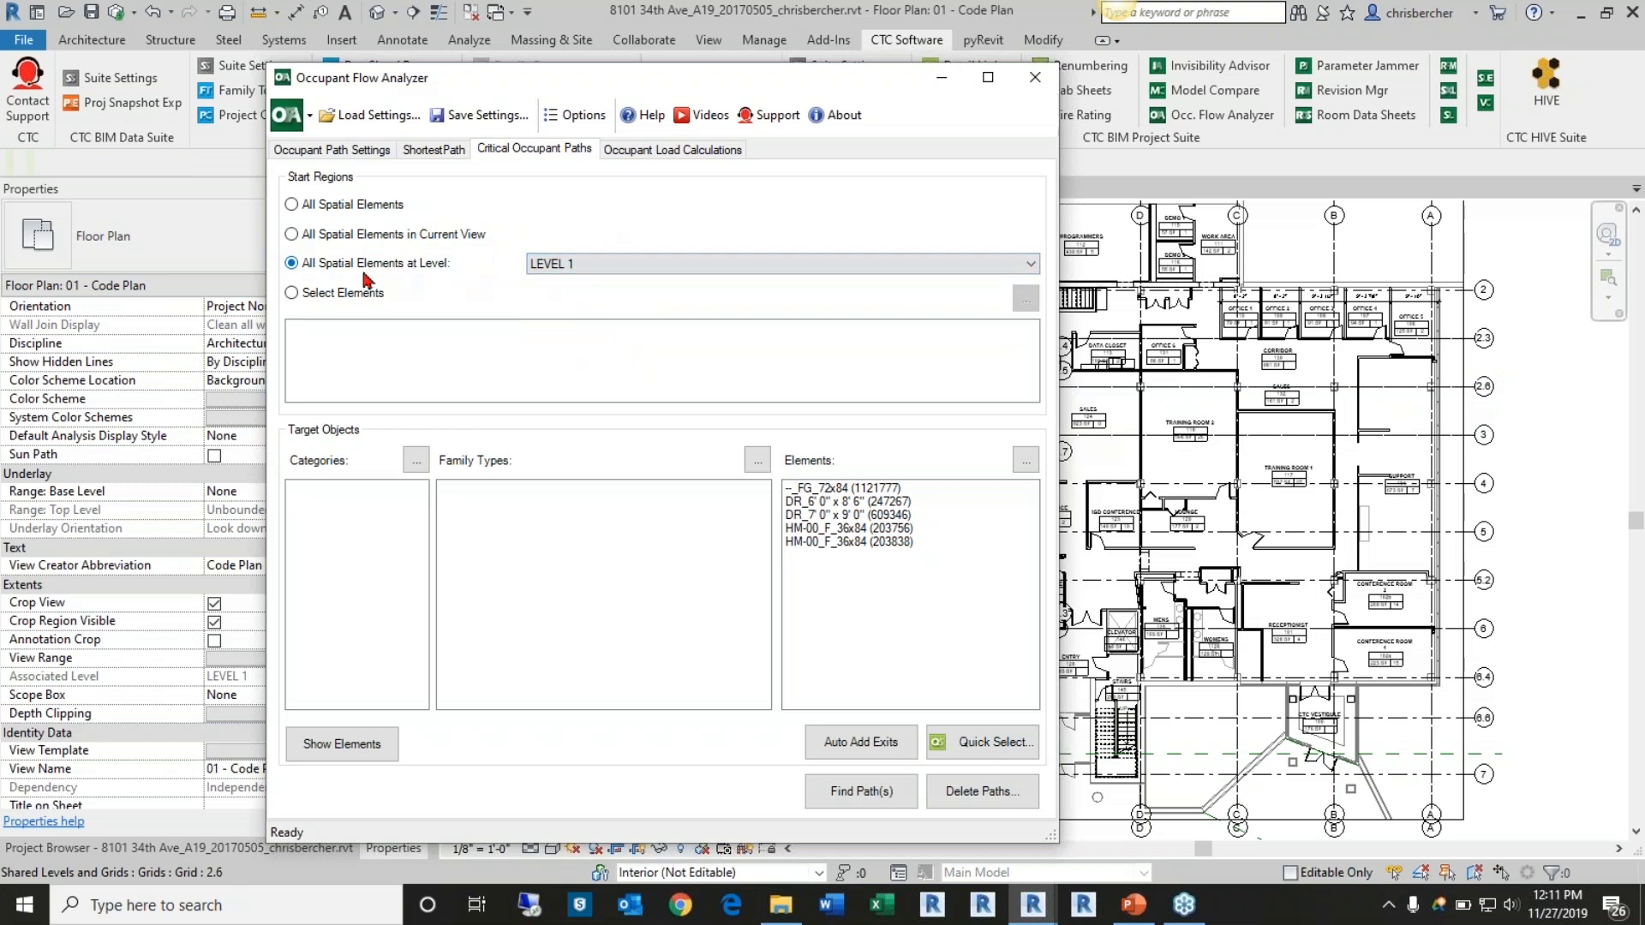
click(310, 203)
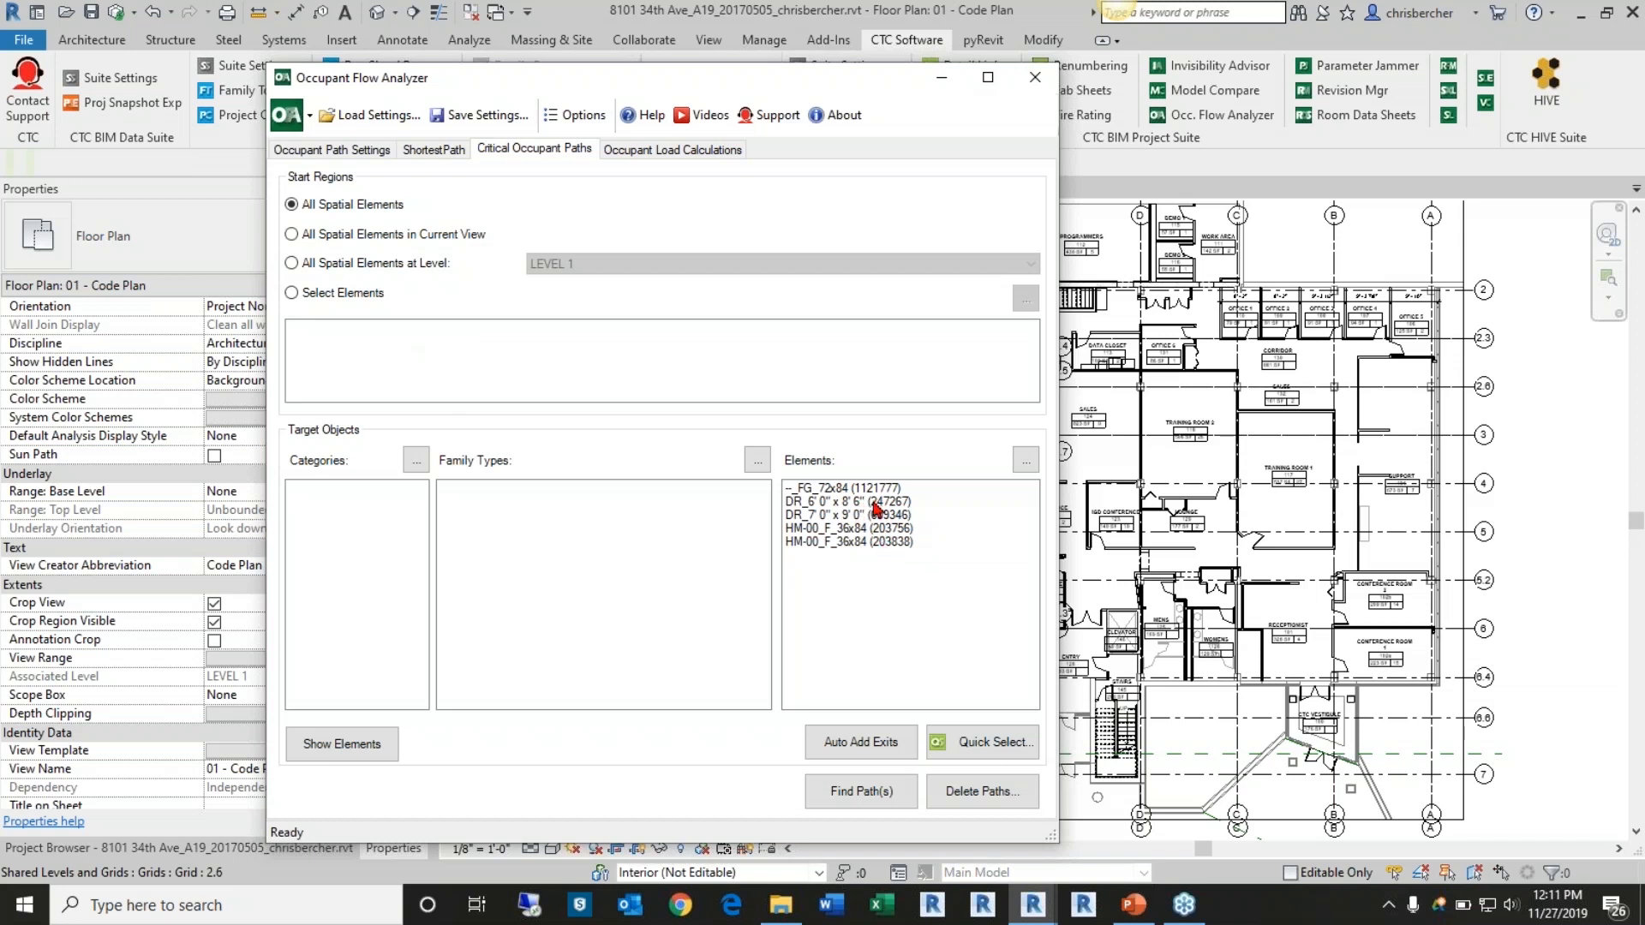
Show all listed target door elements in the code plan and examine where they sit
shift+click(869, 557)
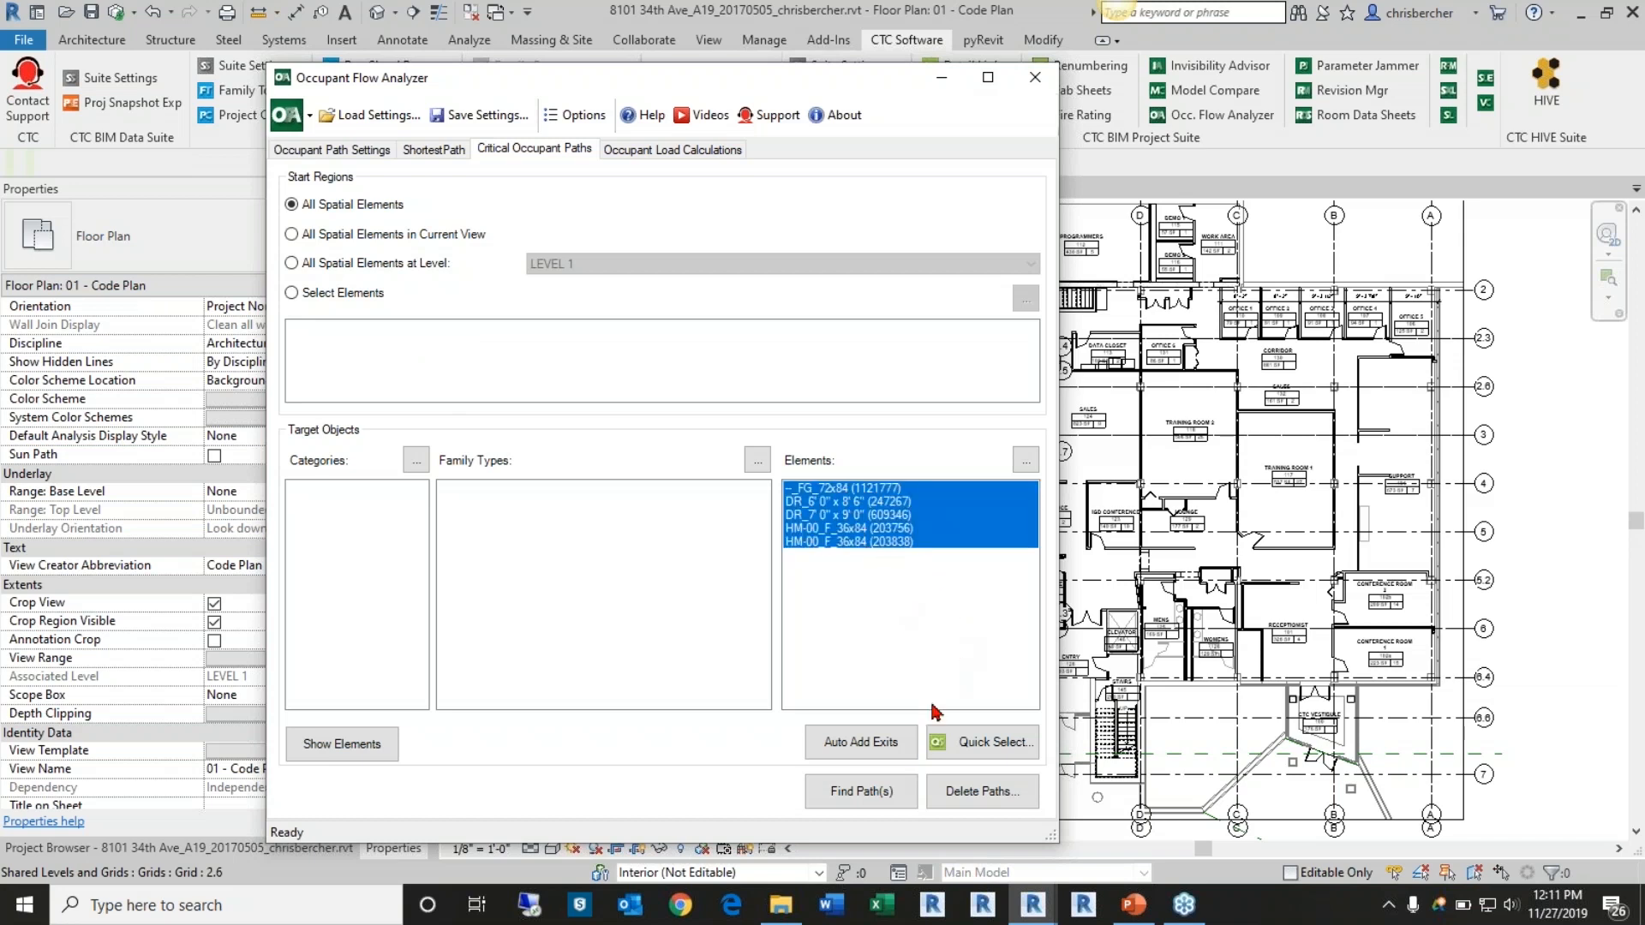
click(351, 754)
drag(886, 85, 620, 79)
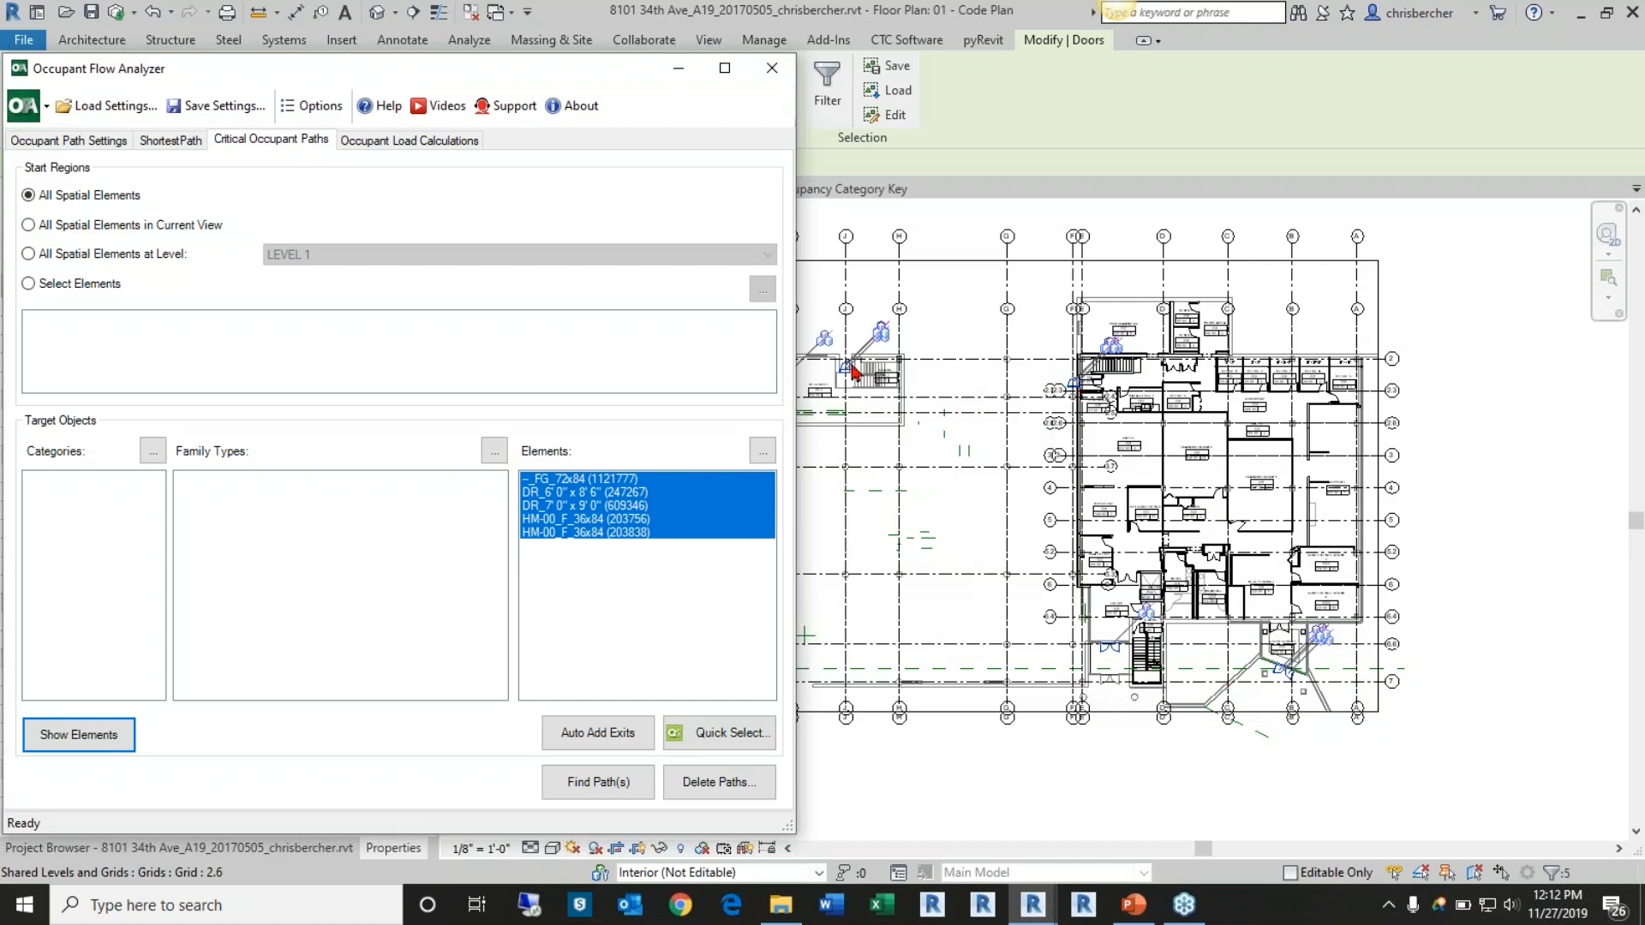
mouse_move(818, 378)
middle_down()
mouse_move(792, 368)
mouse_move(830, 367)
middle_up()
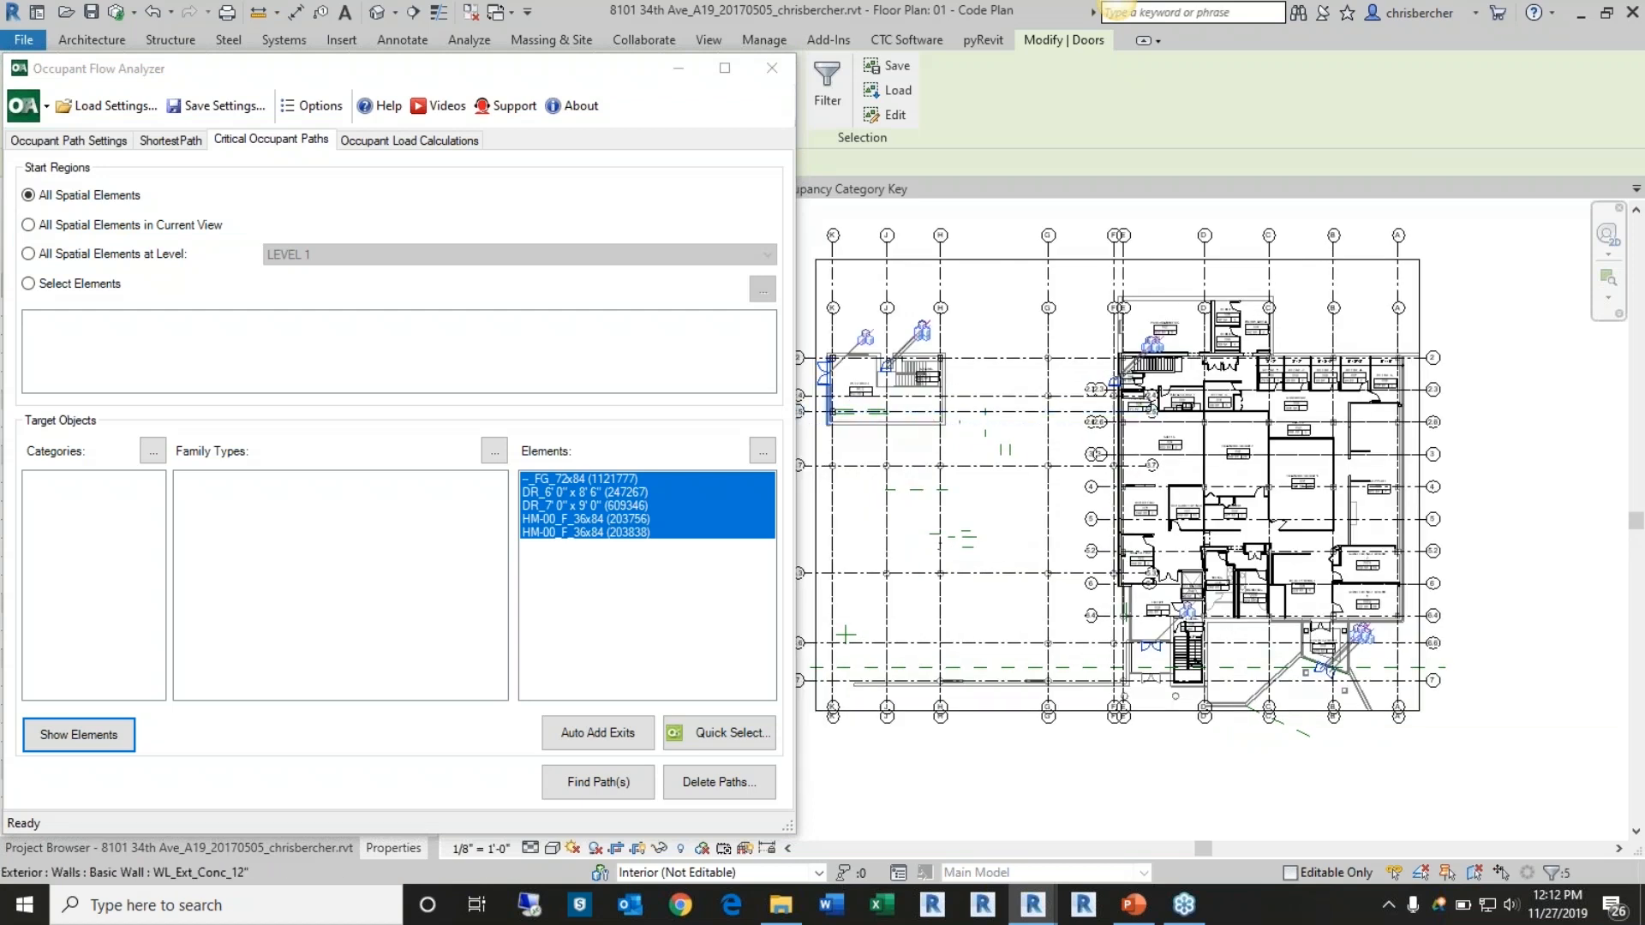
Remove the HM-00_F_36x84 (203838) door from the target elements and show the remaining doors in the plan
click(600, 531)
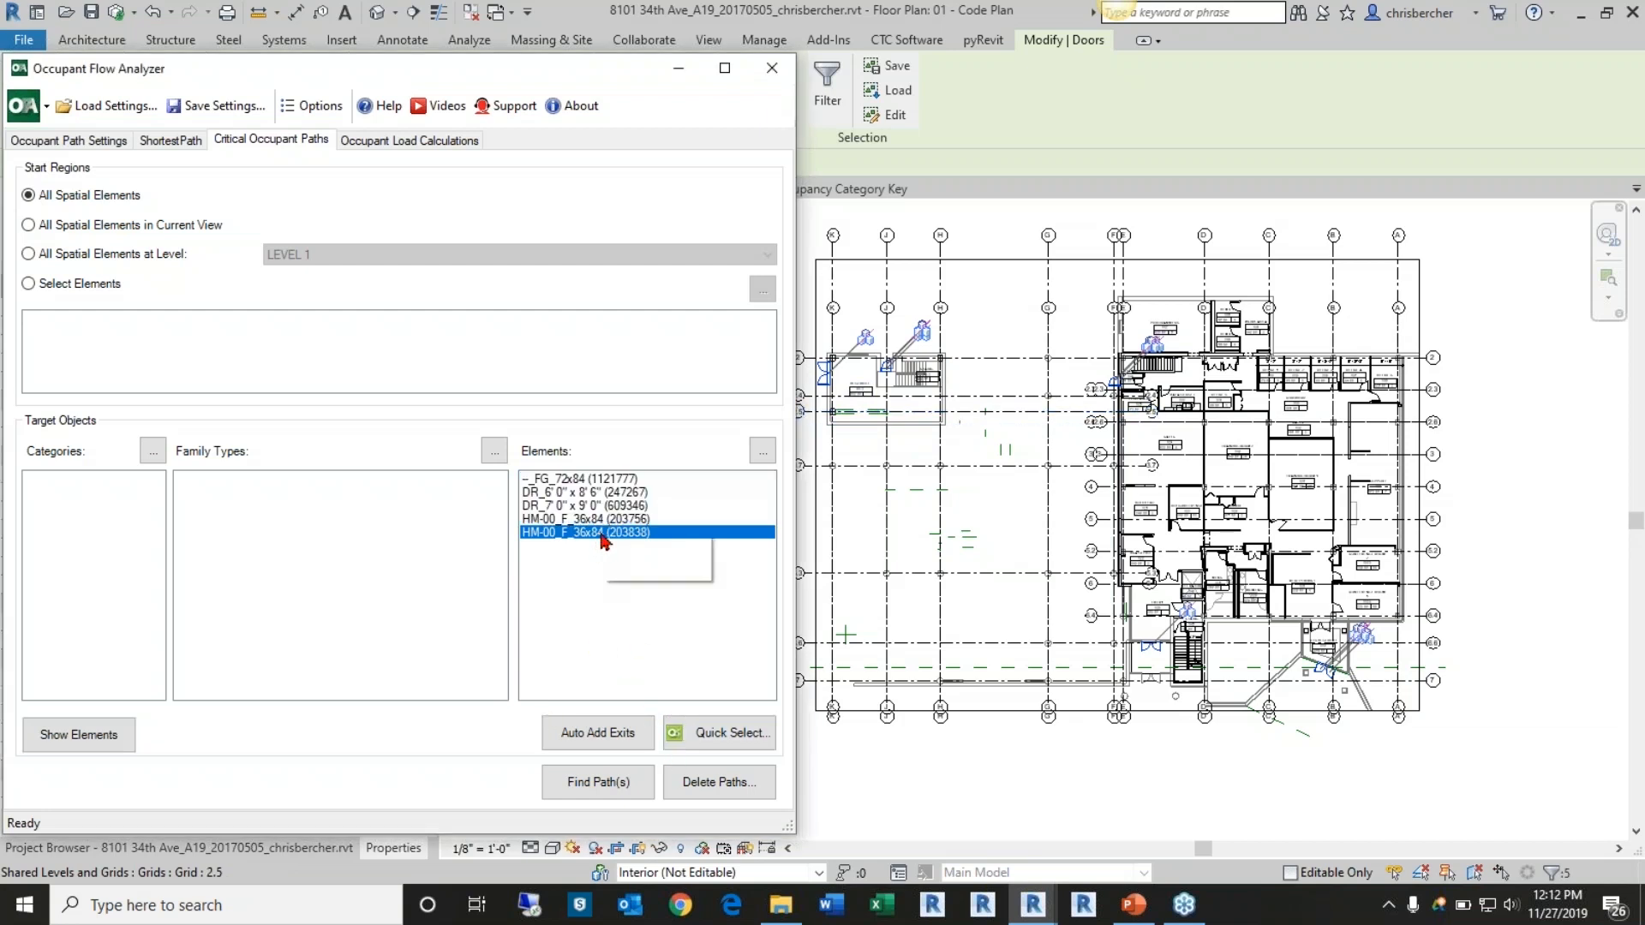
click(648, 569)
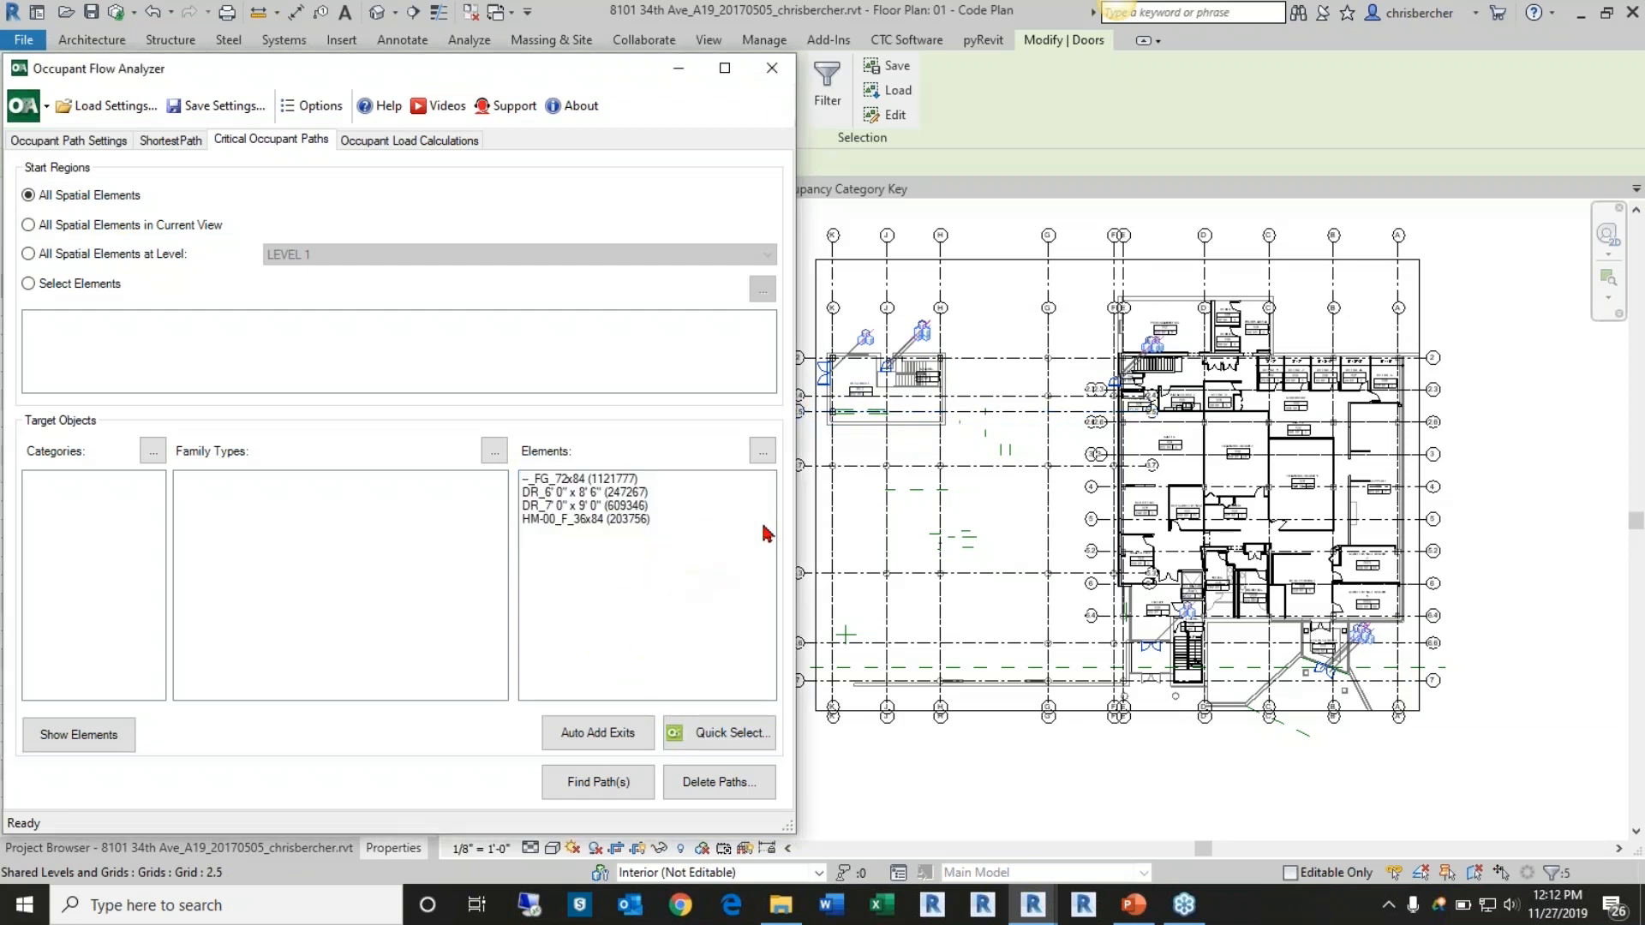
click(927, 490)
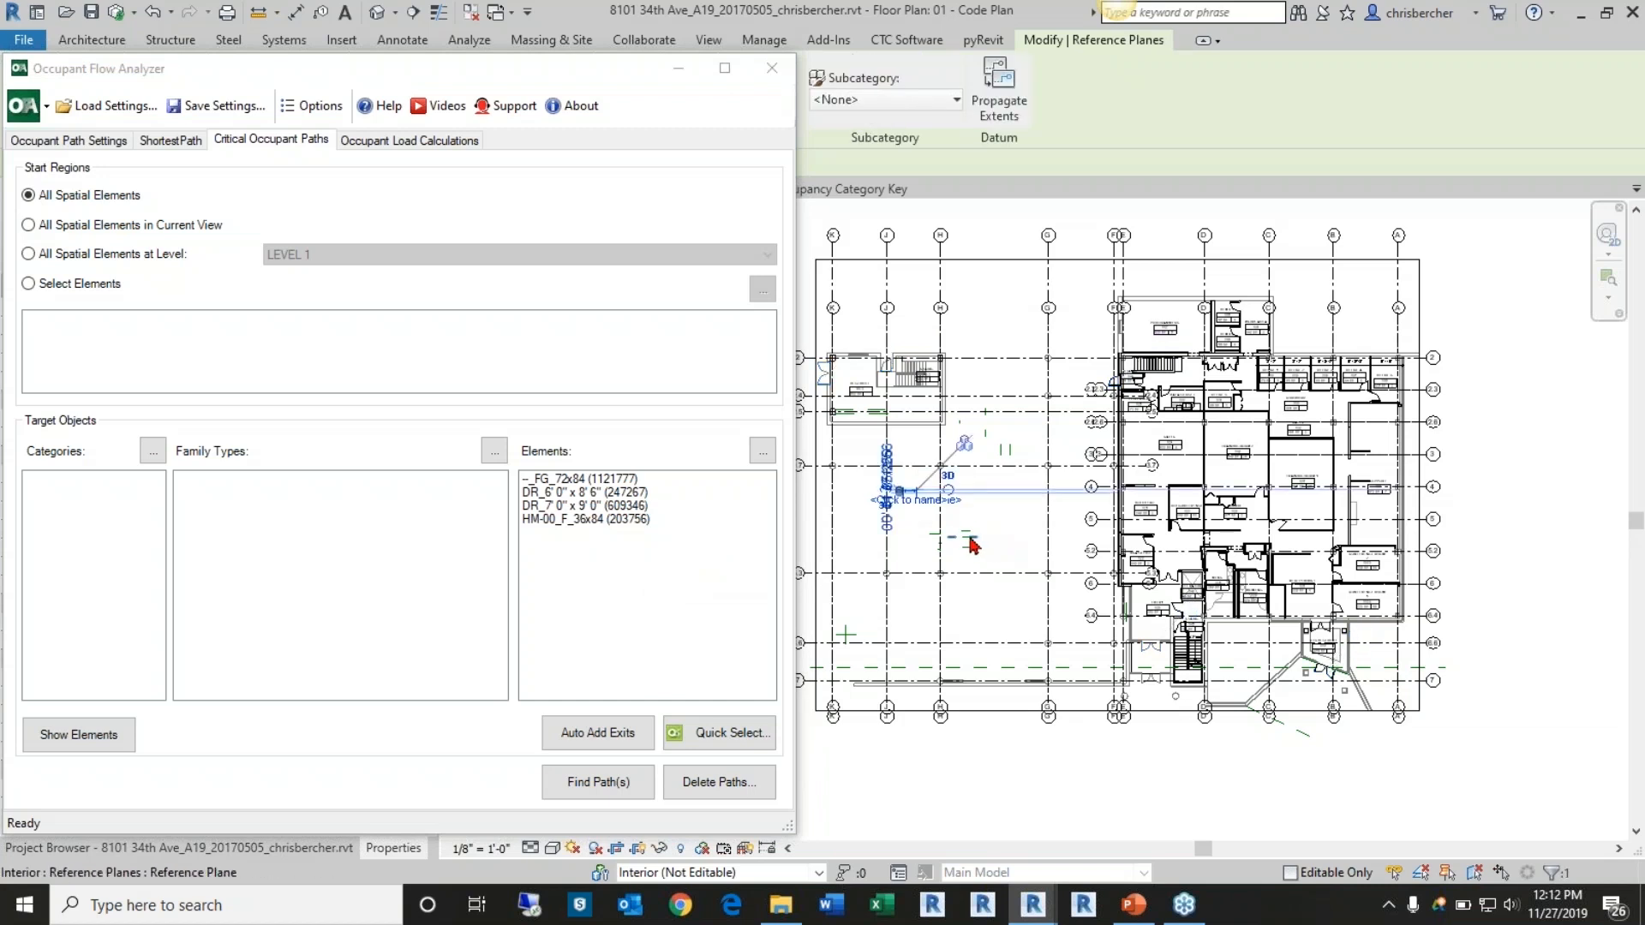
click(973, 549)
click(634, 519)
shift+click(572, 478)
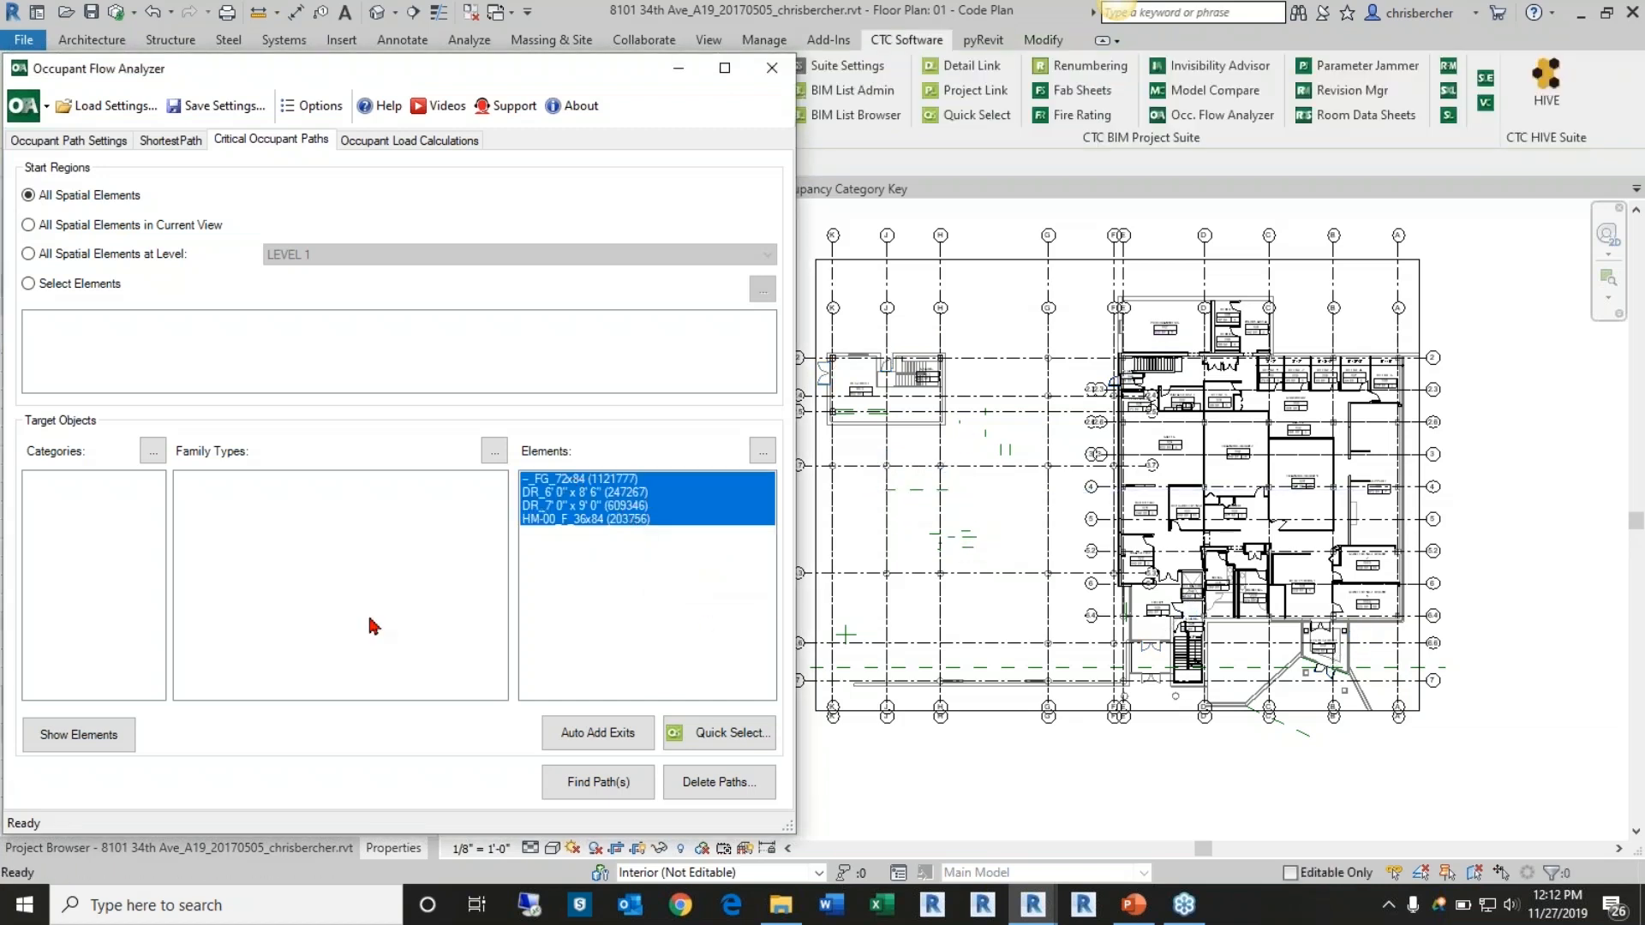
click(47, 734)
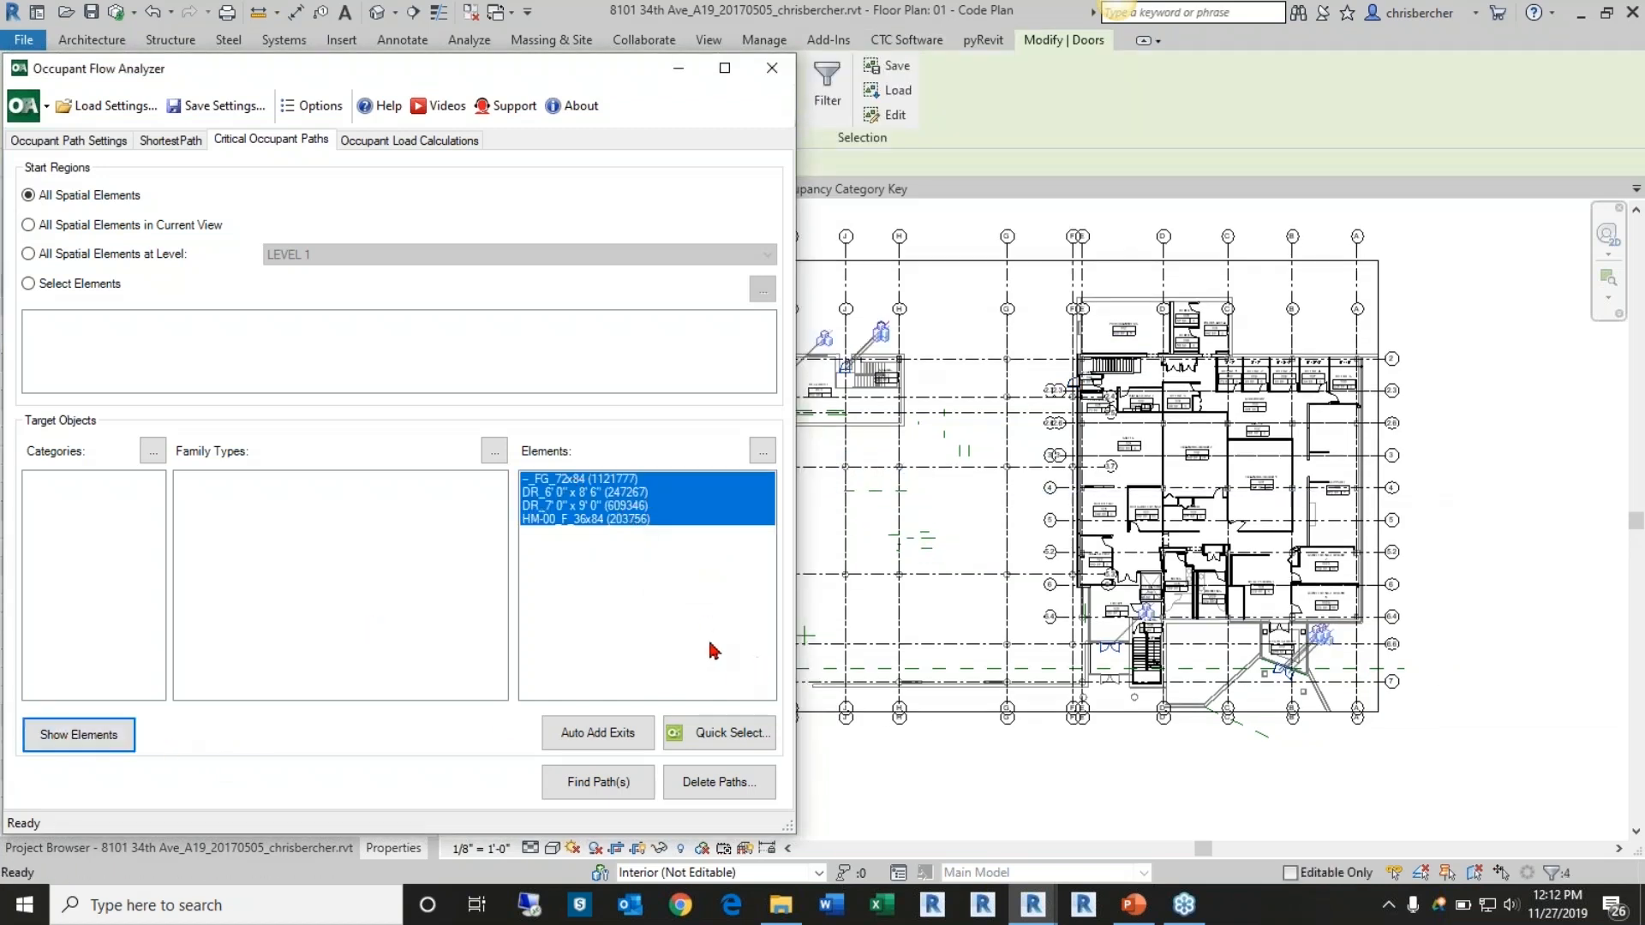
Clear all remaining doors from the target elements list
click(582, 519)
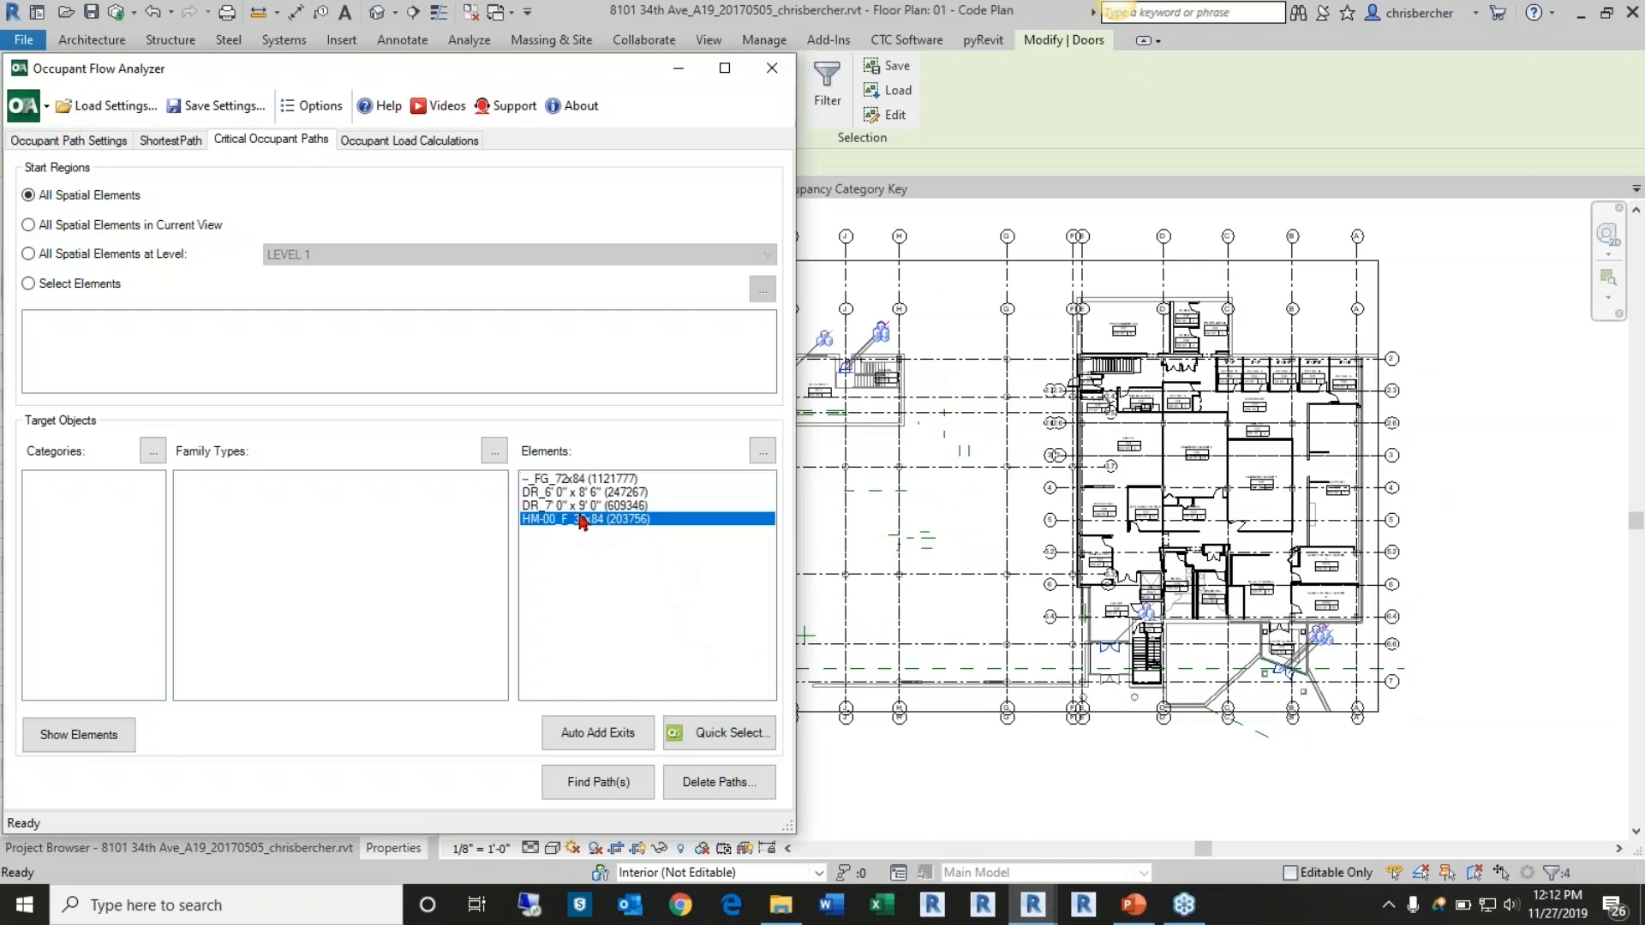
shift+click(574, 481)
key(Delete)
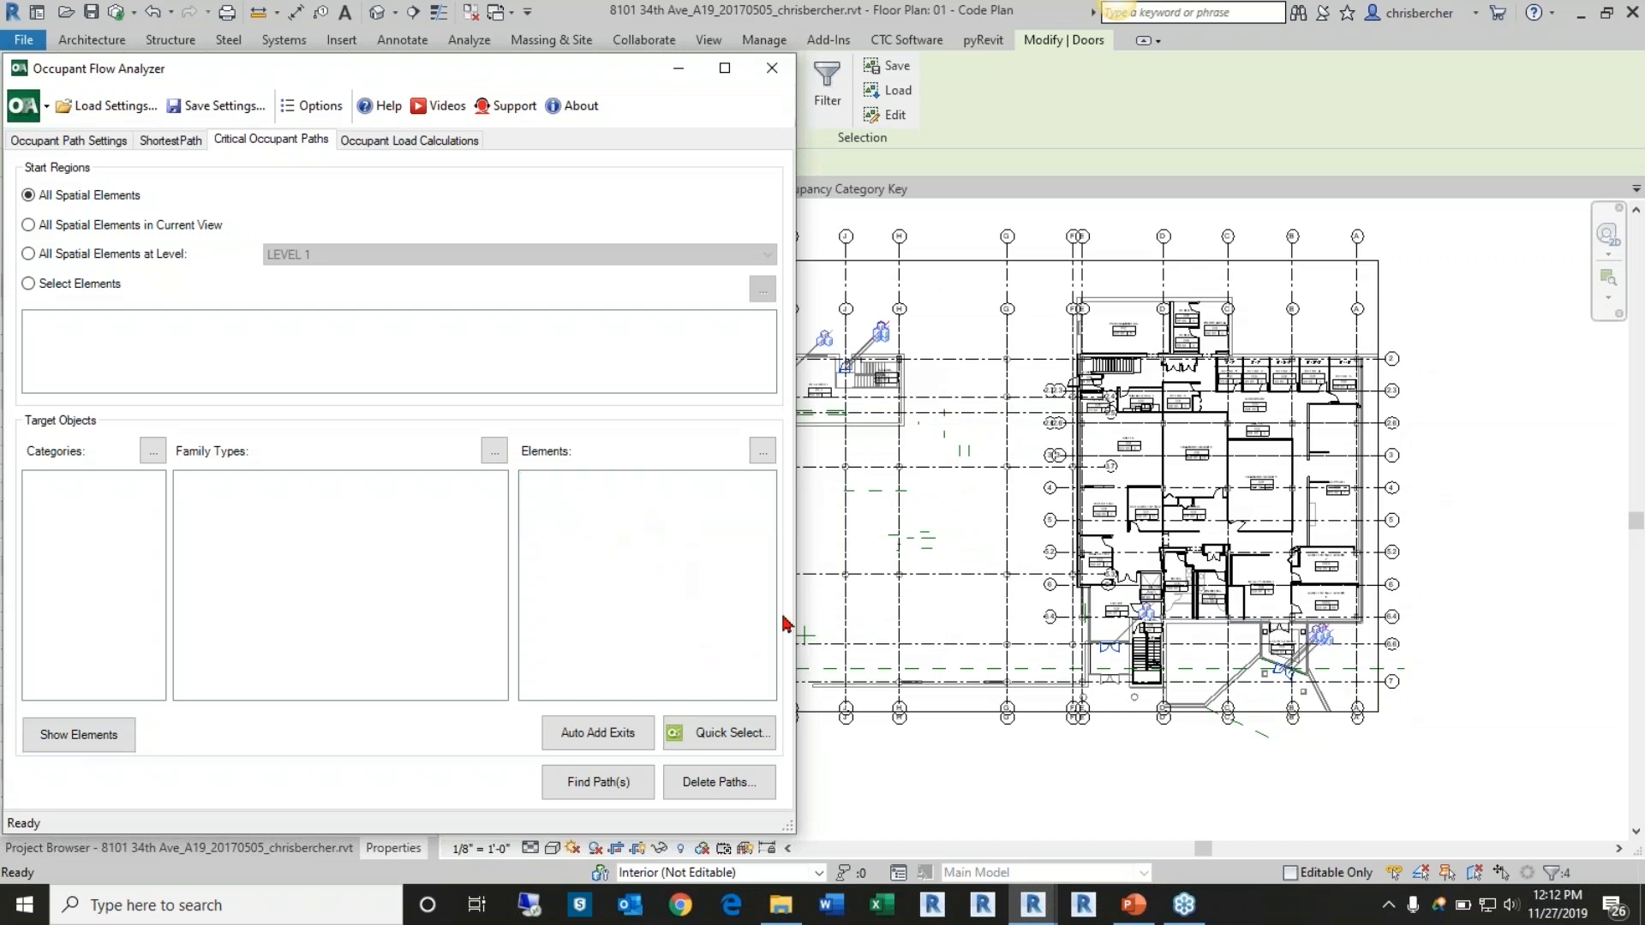
Pick four exit doors in the code plan as target elements: one FG_72x84, one DR_6' 0" x 8' 6" and two HM-00_F_36x84
click(761, 452)
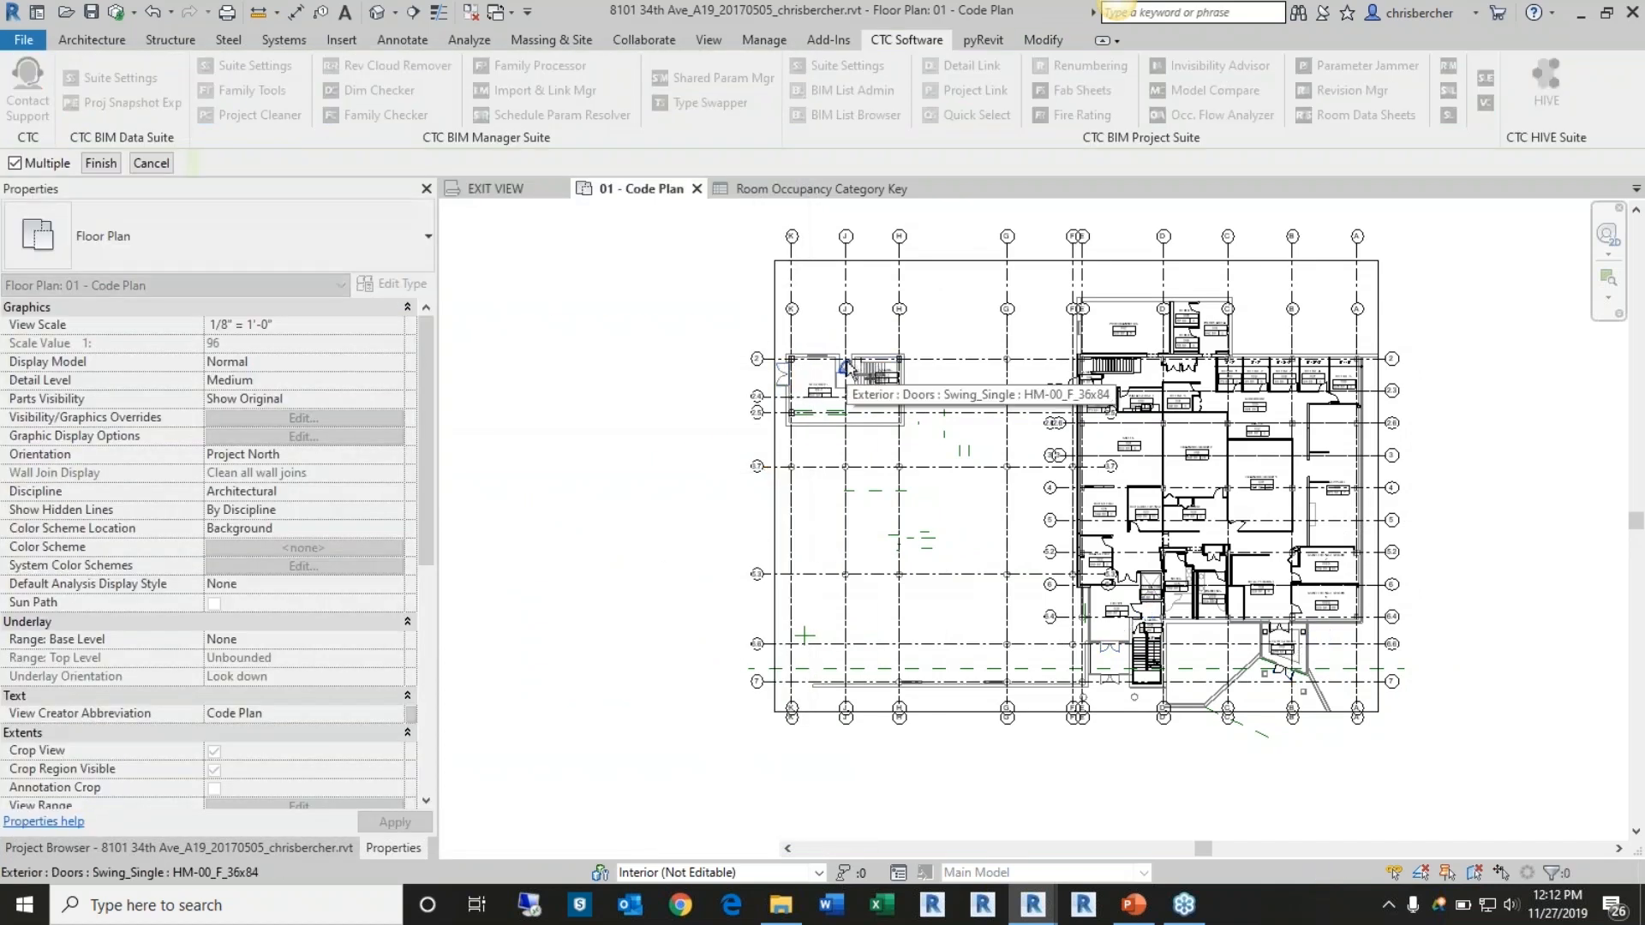
click(1110, 678)
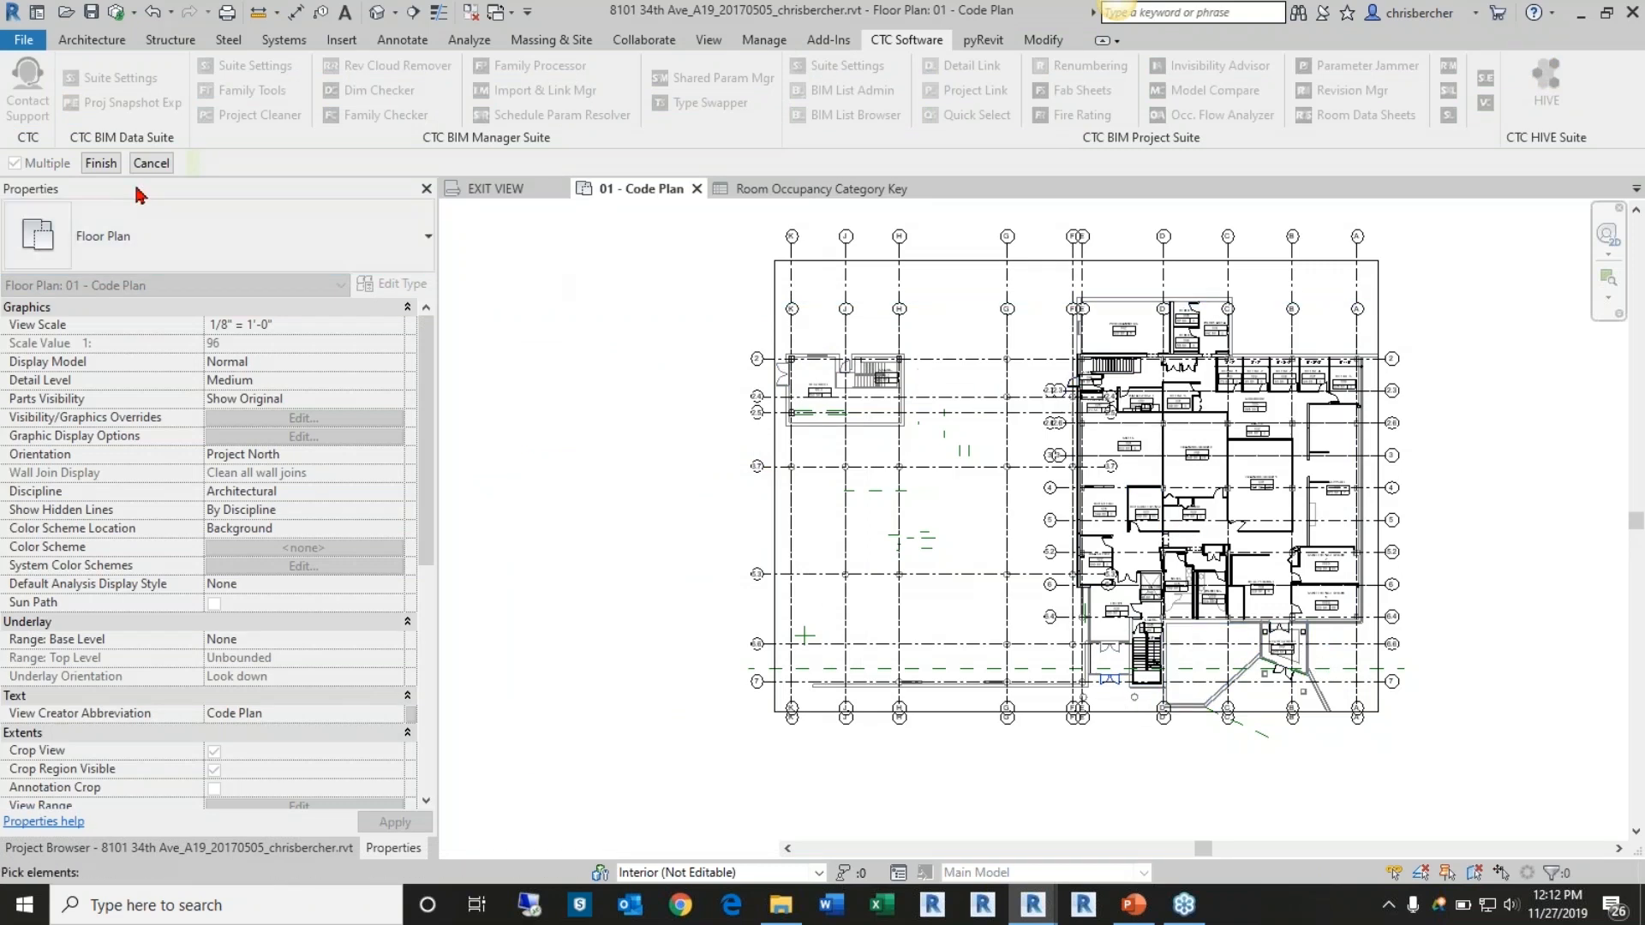
click(100, 163)
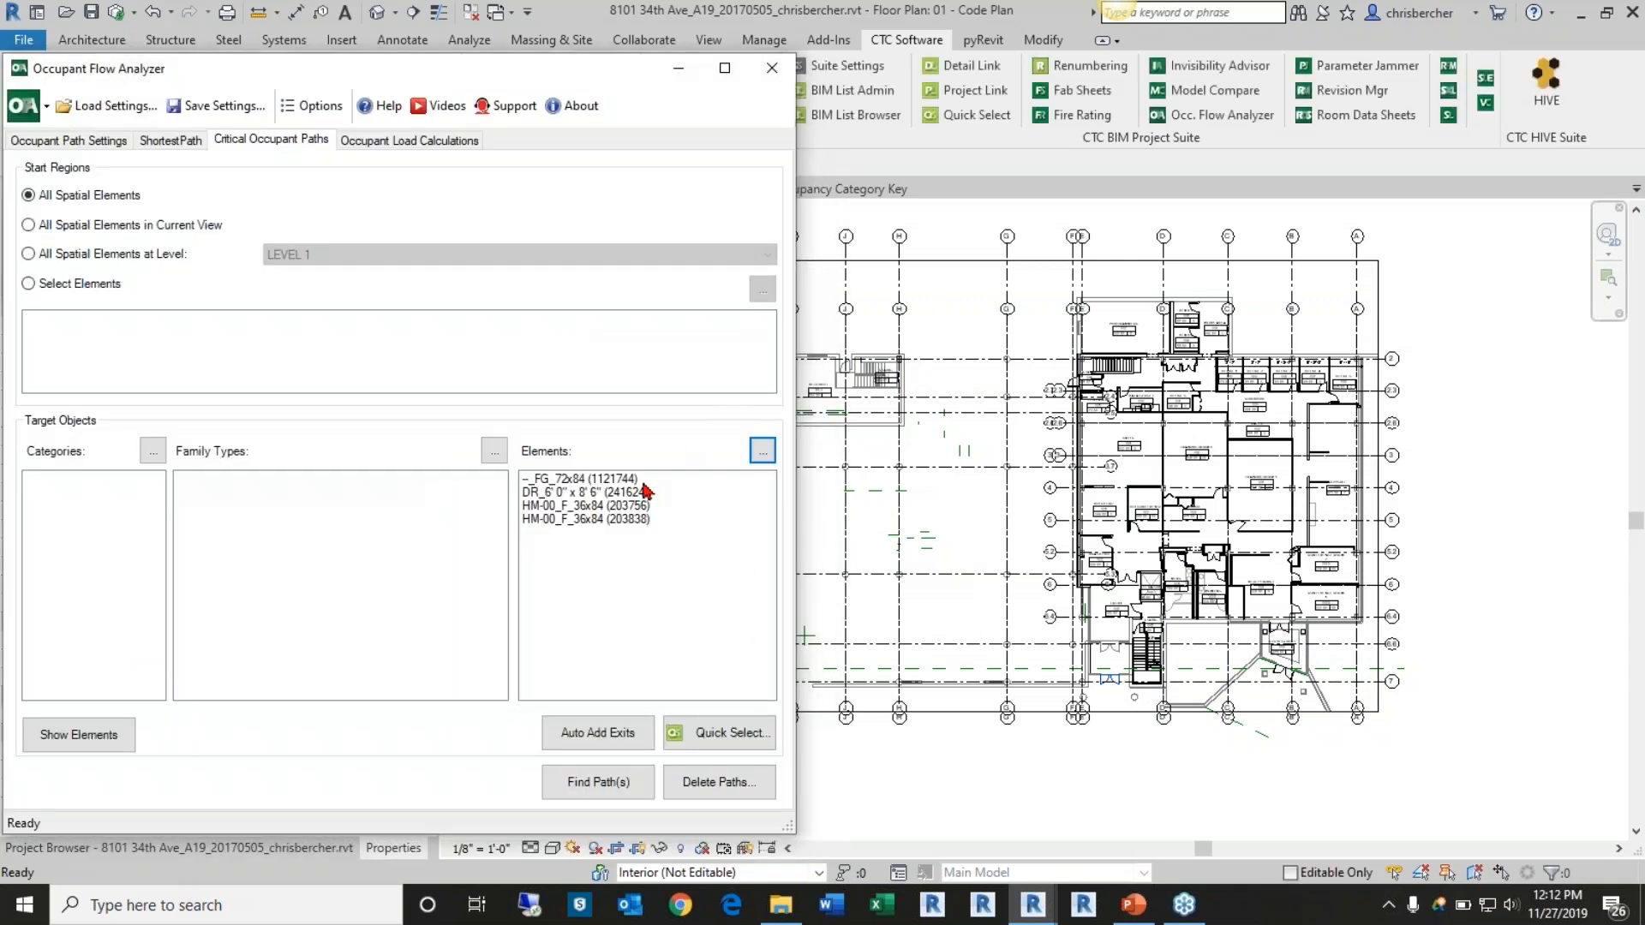
Find critical occupant paths from all spatial elements to the four target doors, review the failing elements and continue past the warnings
drag(518, 63, 574, 43)
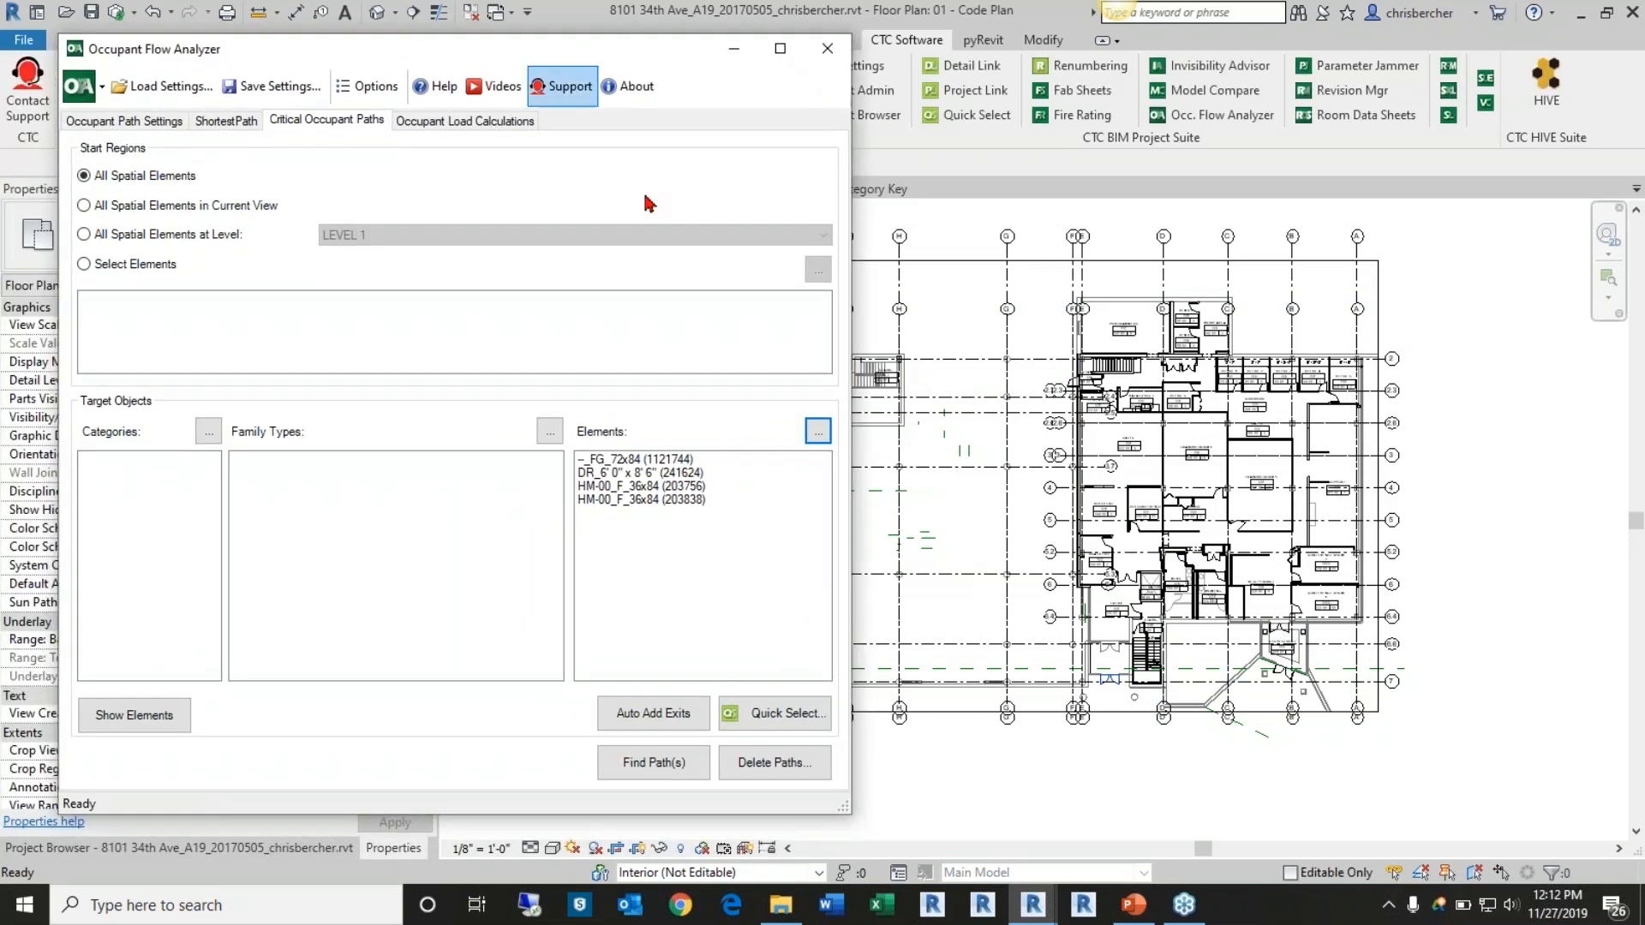
click(676, 764)
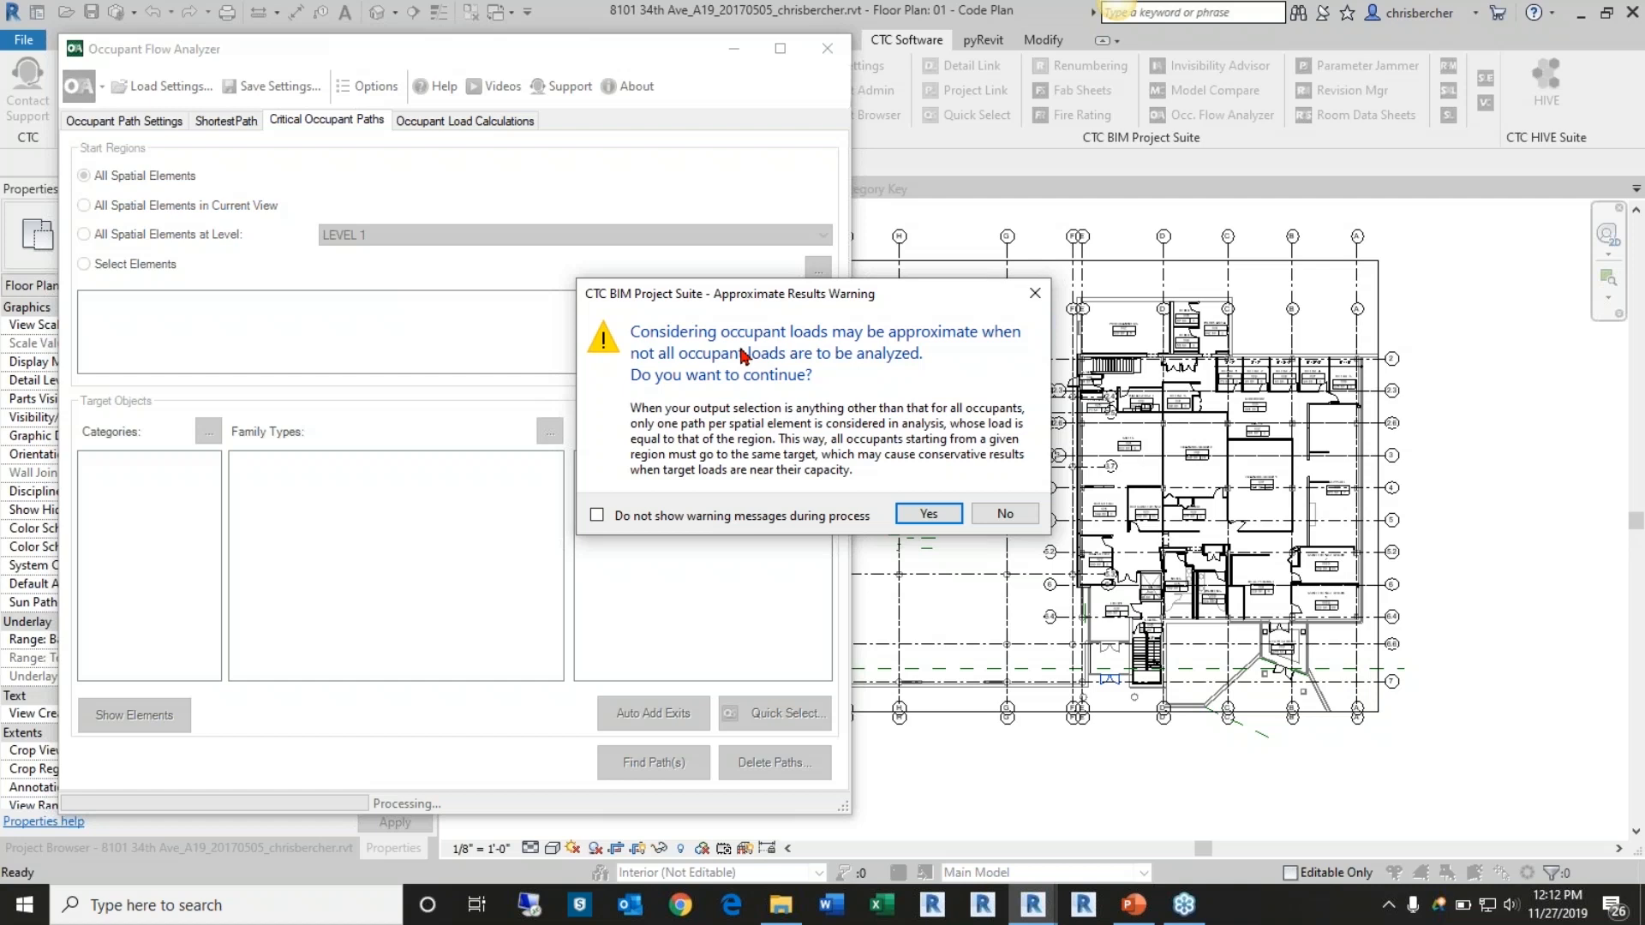
click(915, 516)
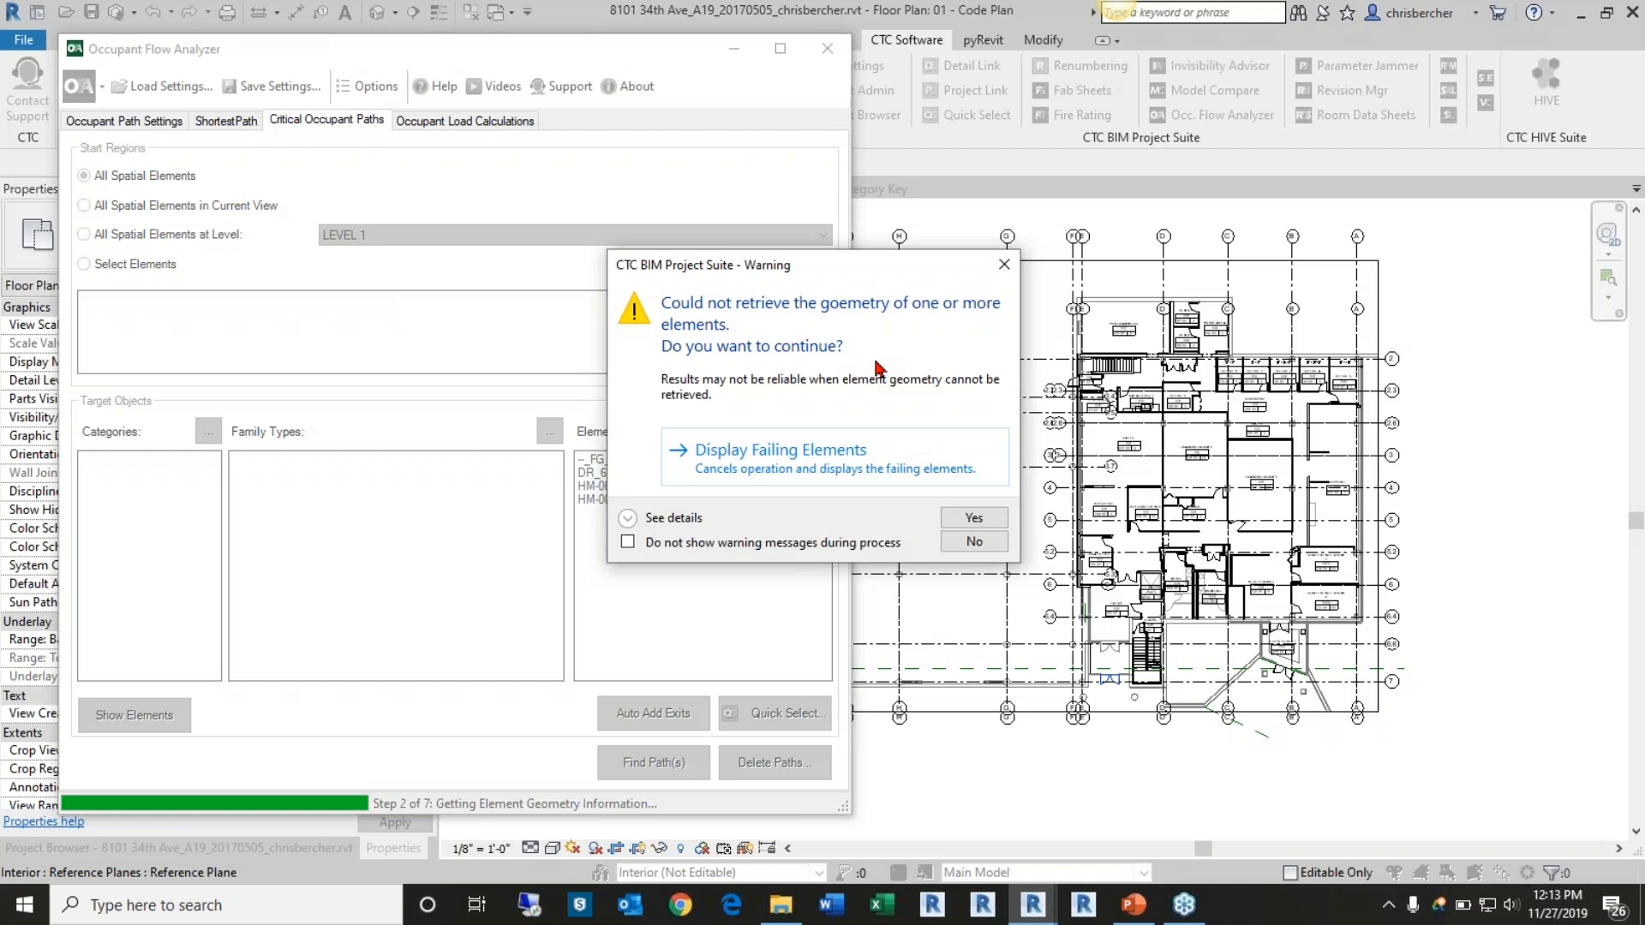
click(627, 517)
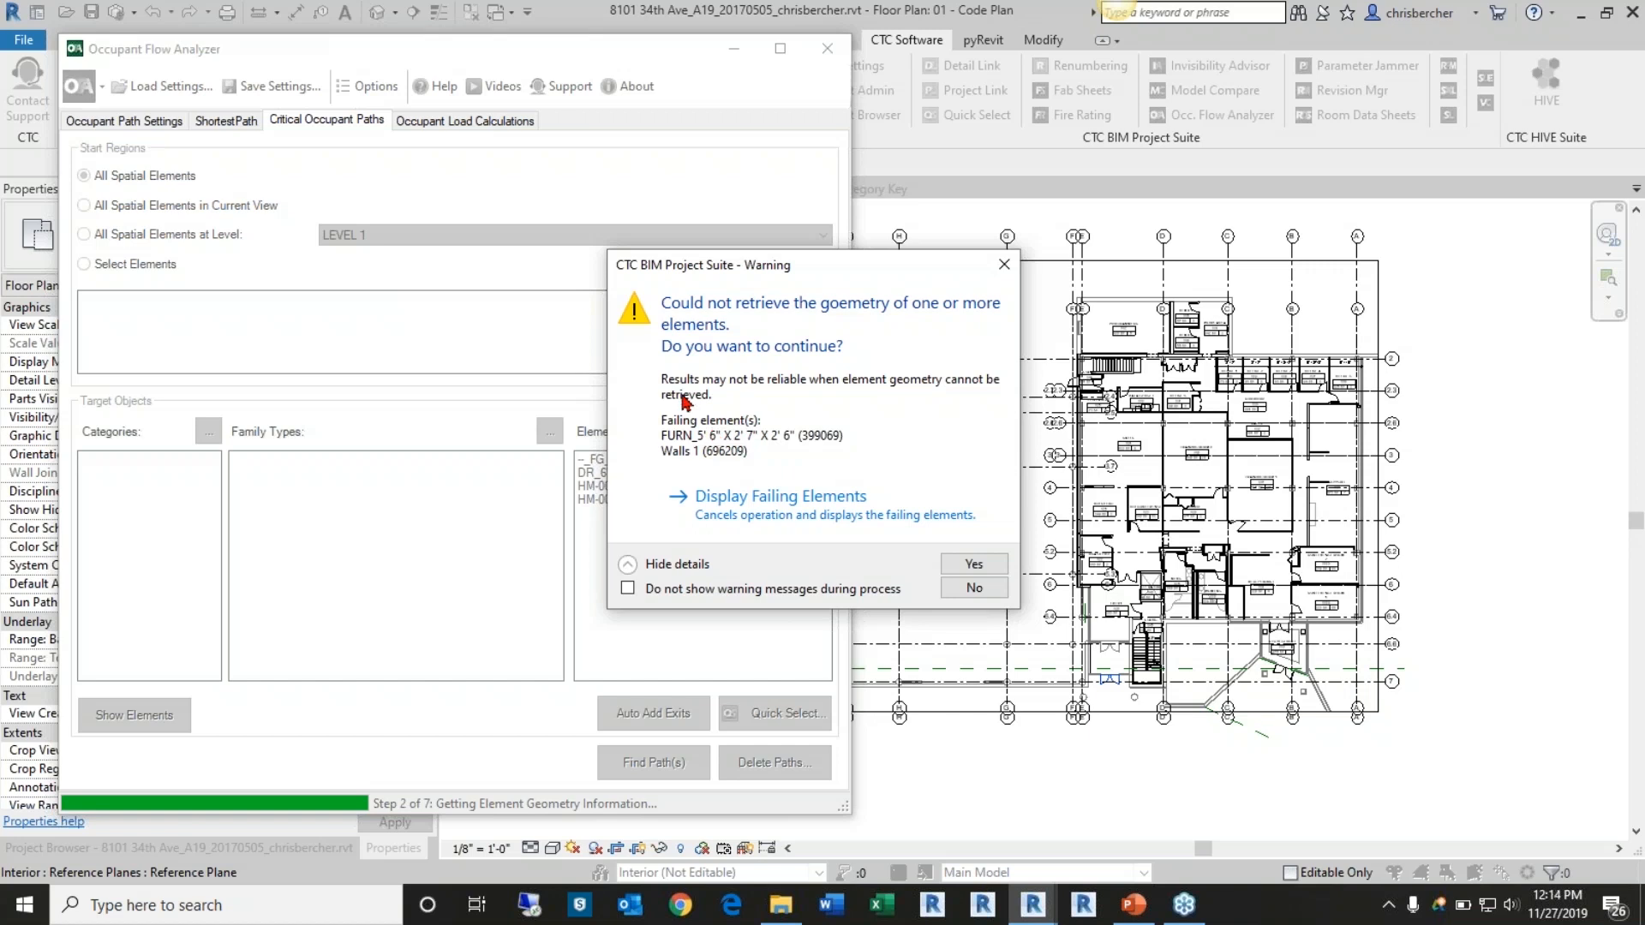
click(974, 564)
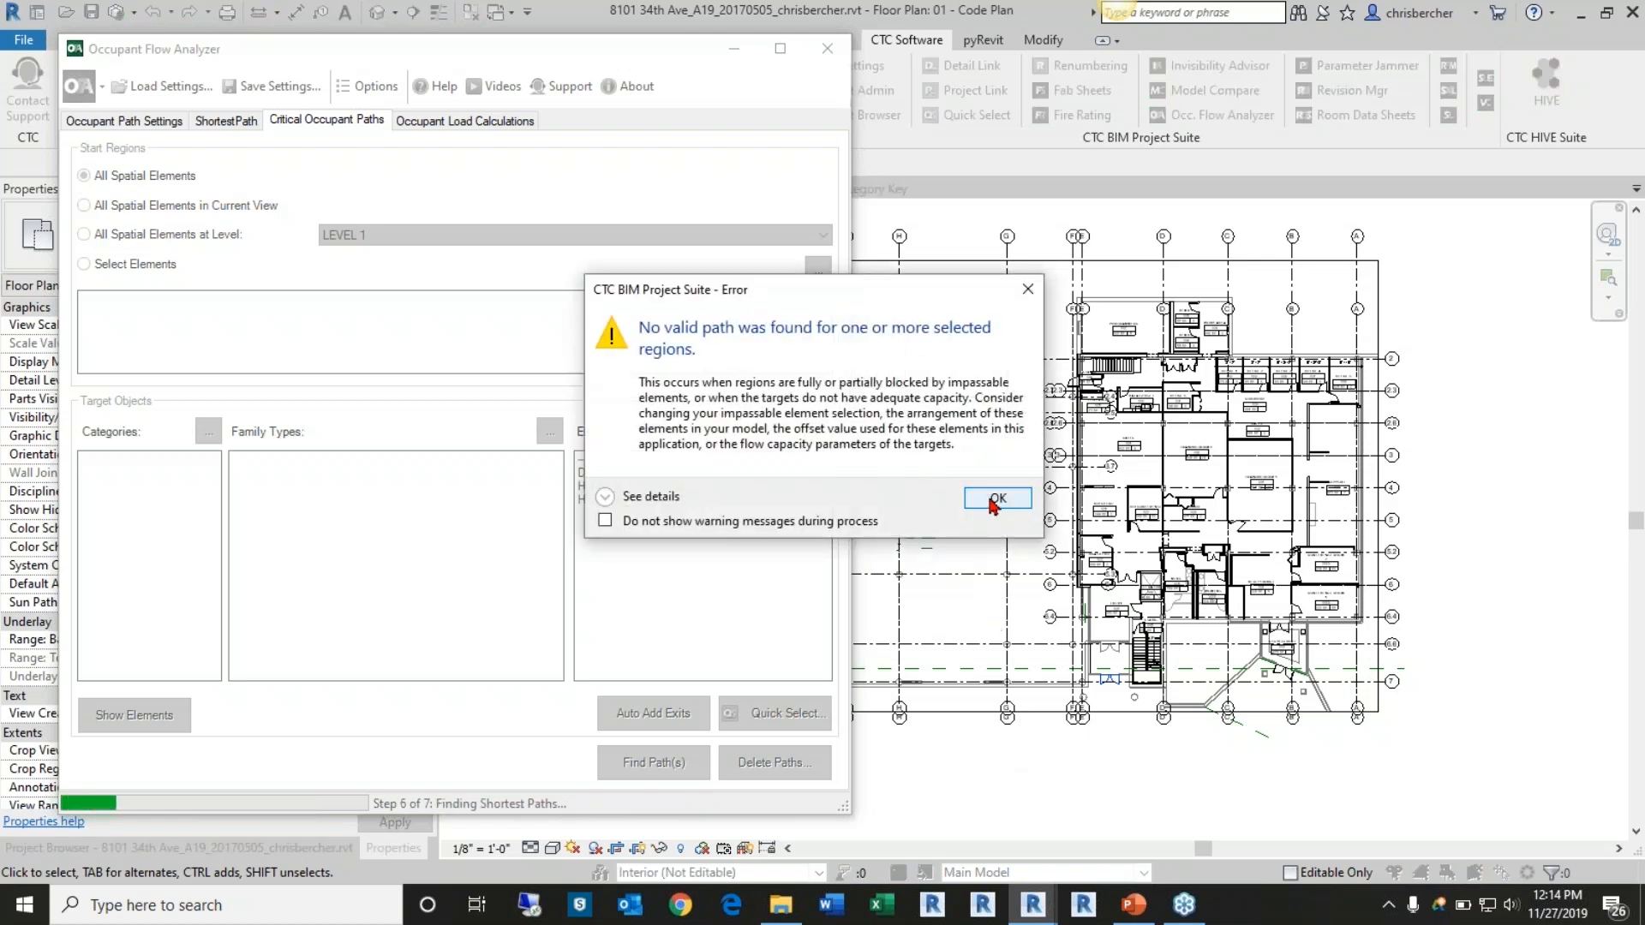
click(606, 496)
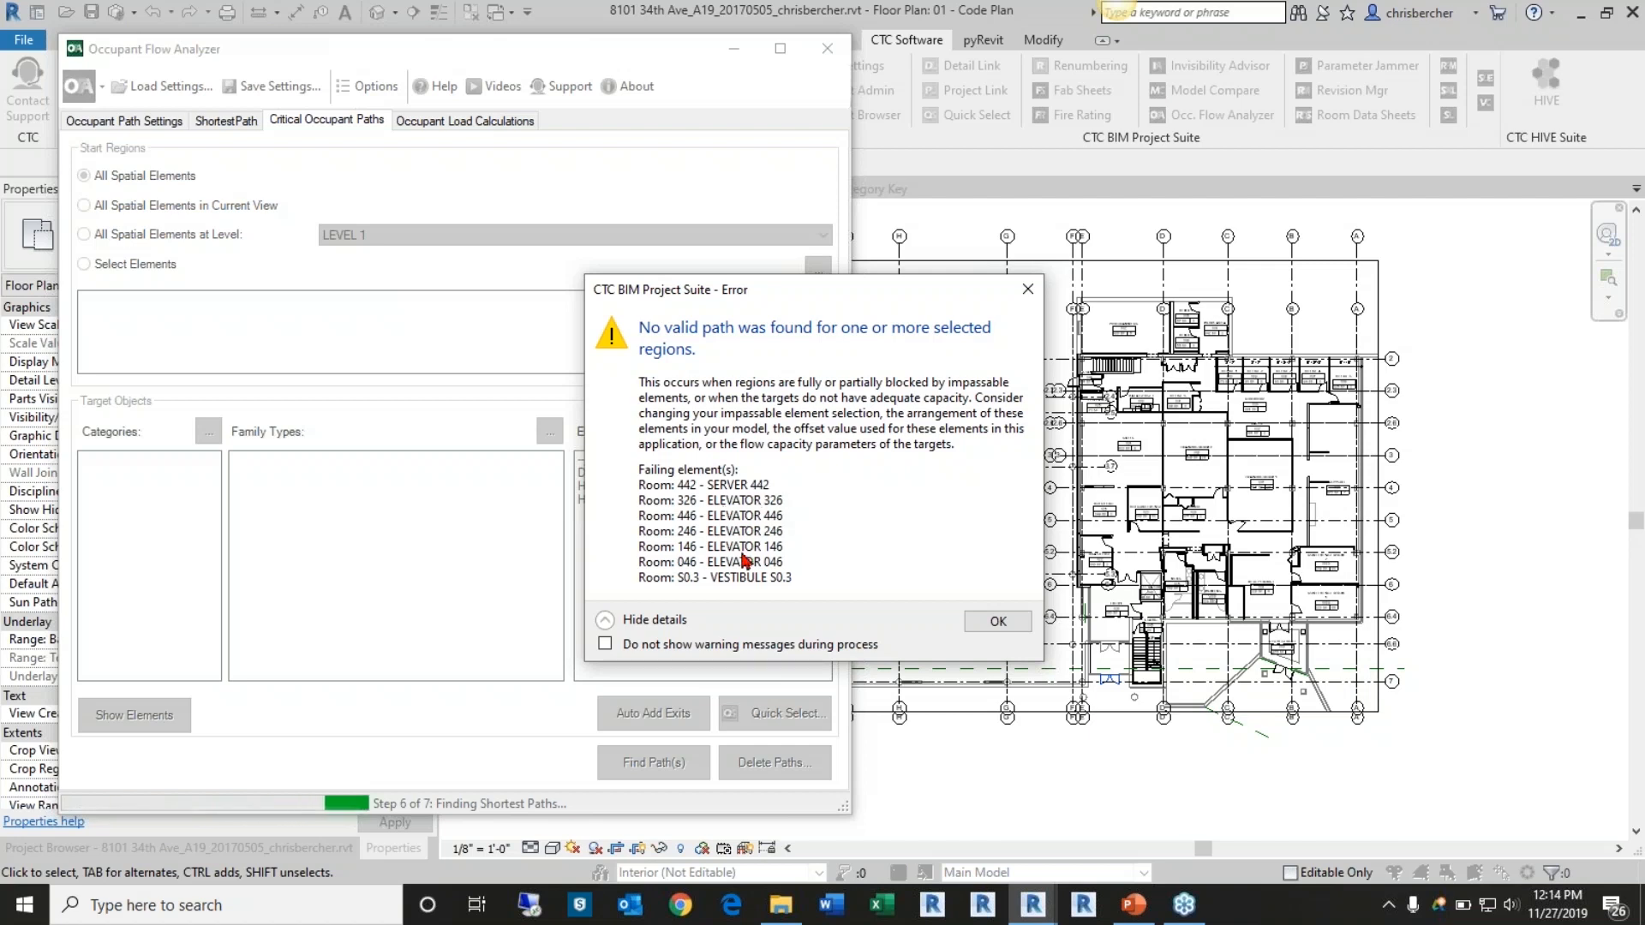
click(994, 622)
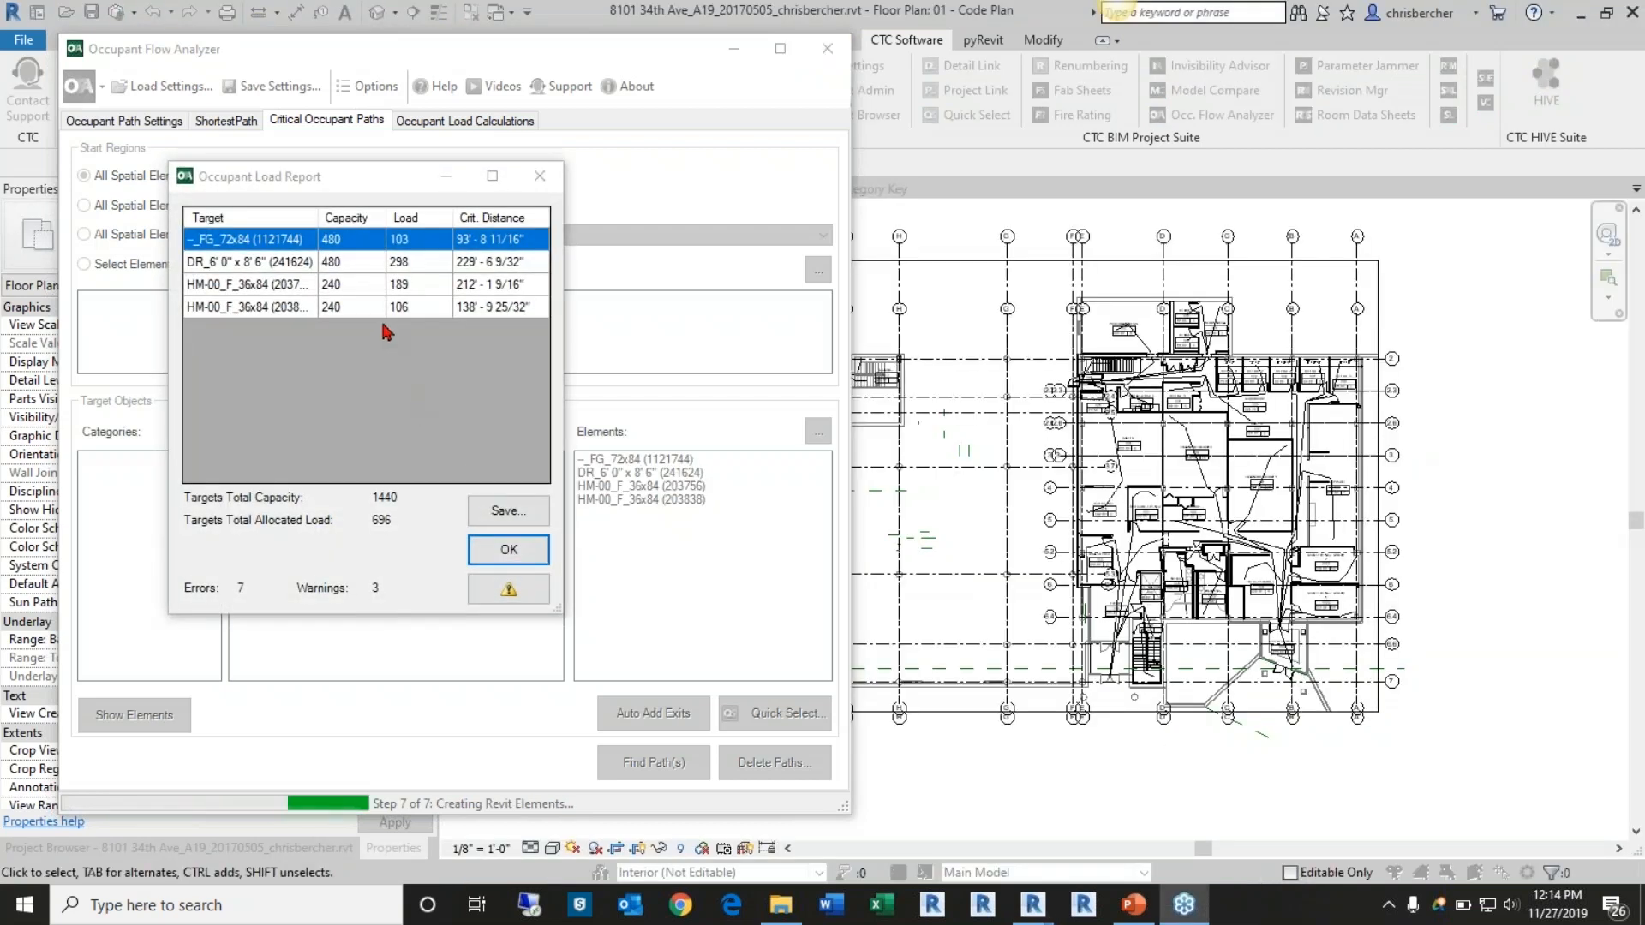
Review each door's capacity, load and critical distance in the Occupant Load Report, then close the report and the analyzer
drag(305, 178, 386, 203)
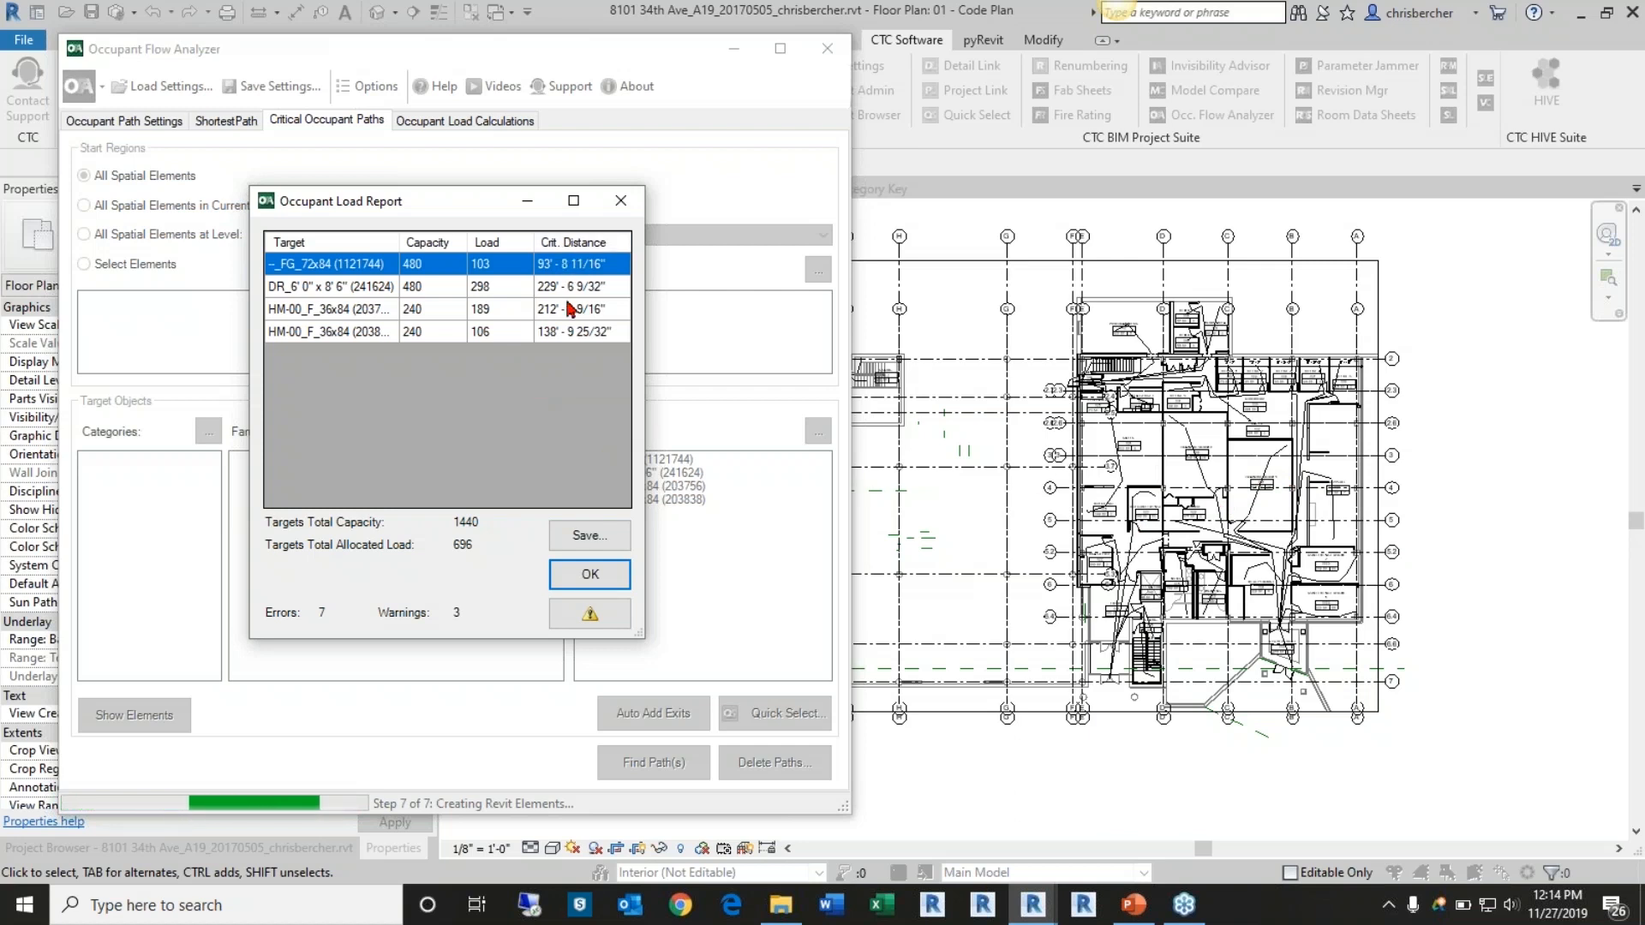
click(357, 290)
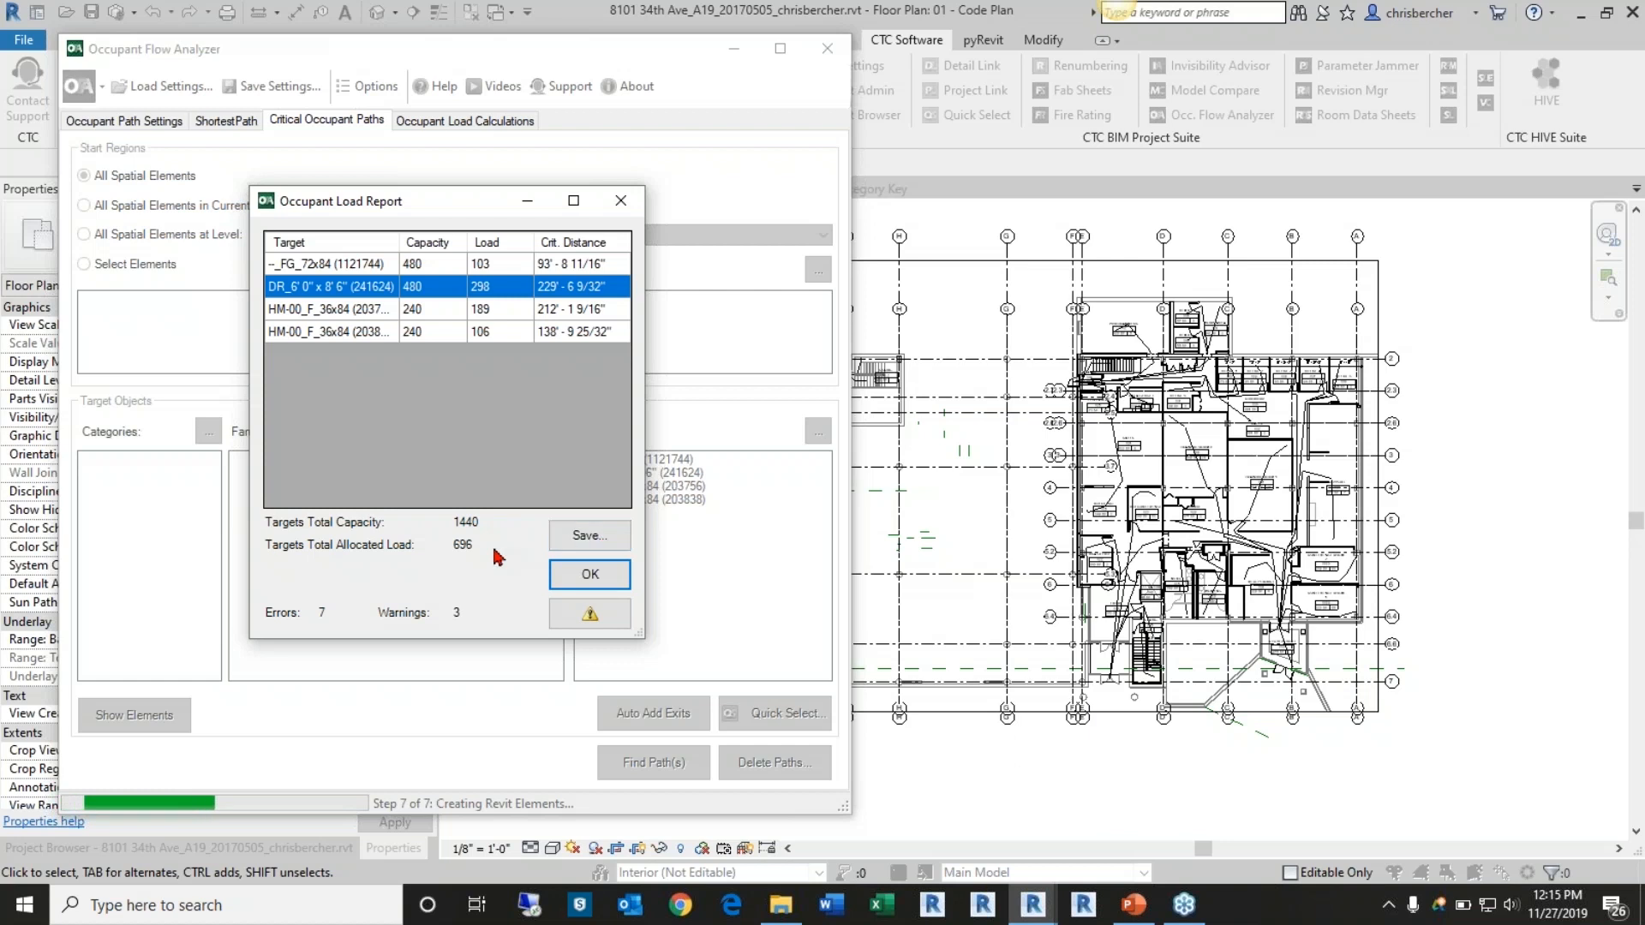
click(572, 575)
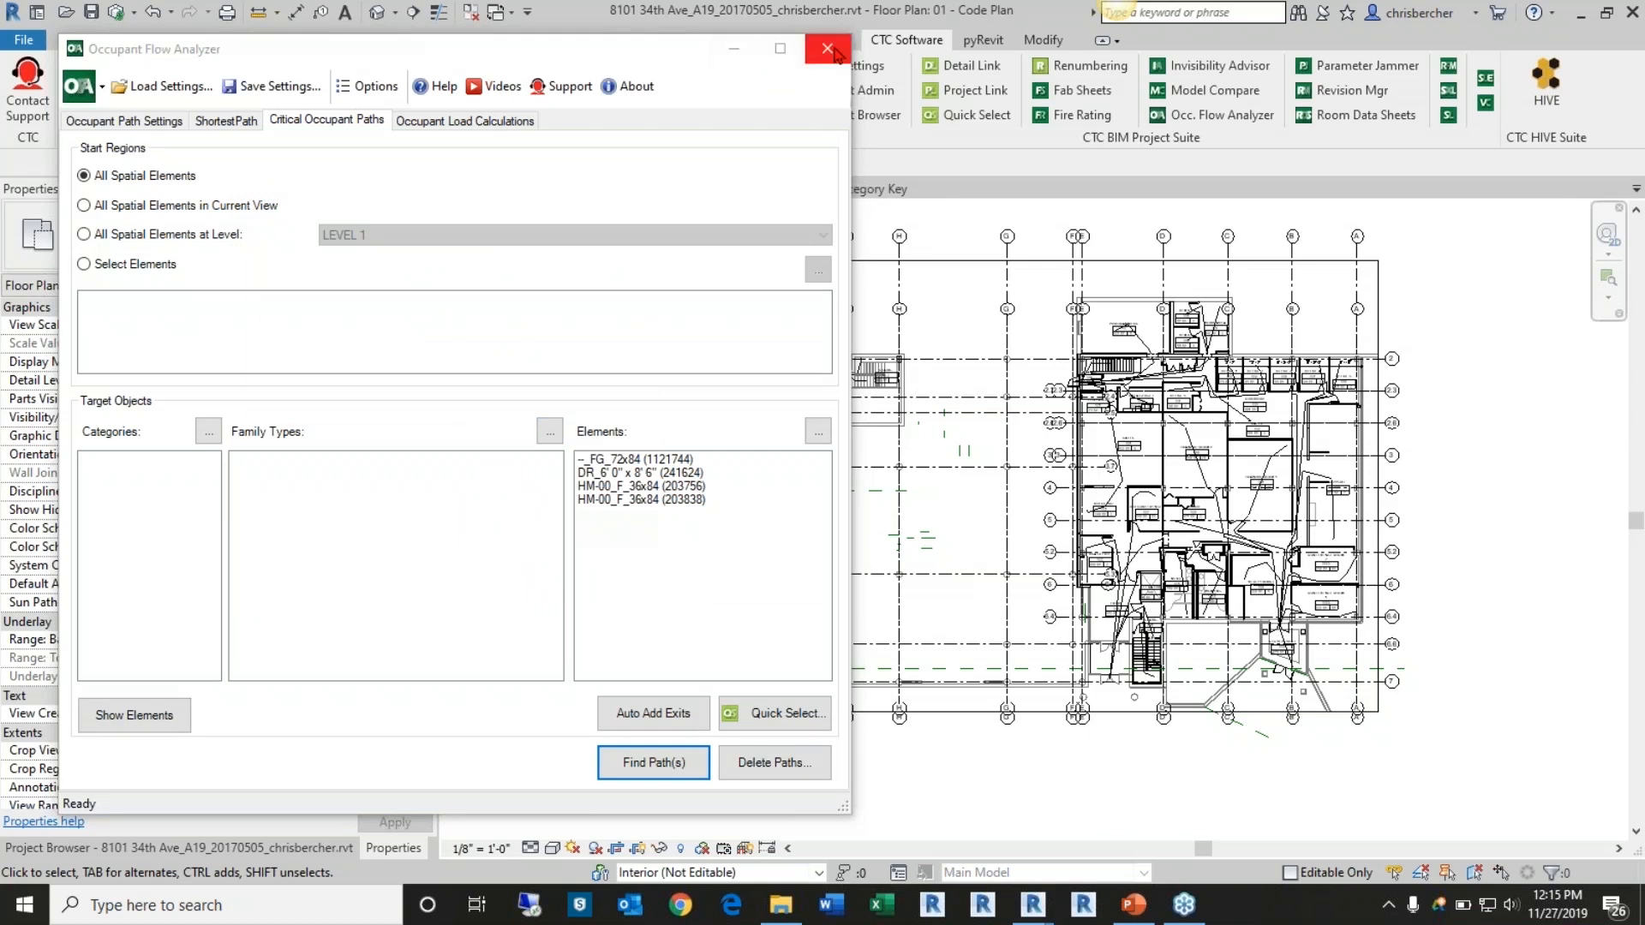
click(729, 56)
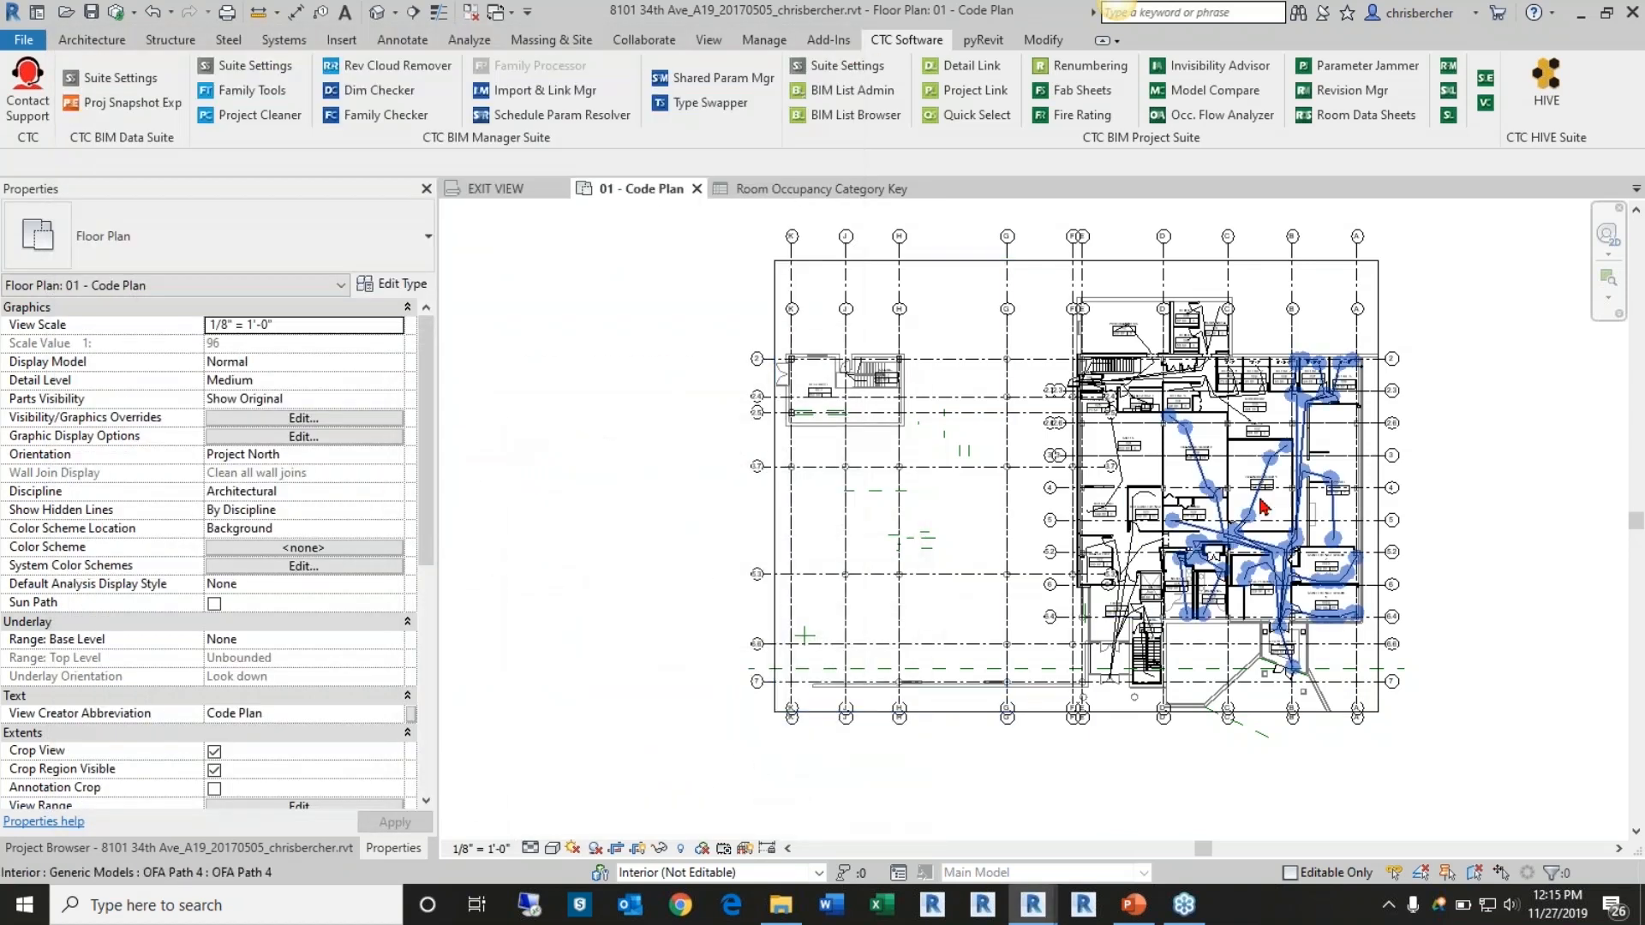
Select the occupant path network leading to the CTC Vestibule in the code plan to examine its route
scroll(1233, 505, up, 3)
middle_drag(1265, 508, 1185, 496)
scroll(1490, 342, up, 3)
middle_drag(1490, 342, 1135, 446)
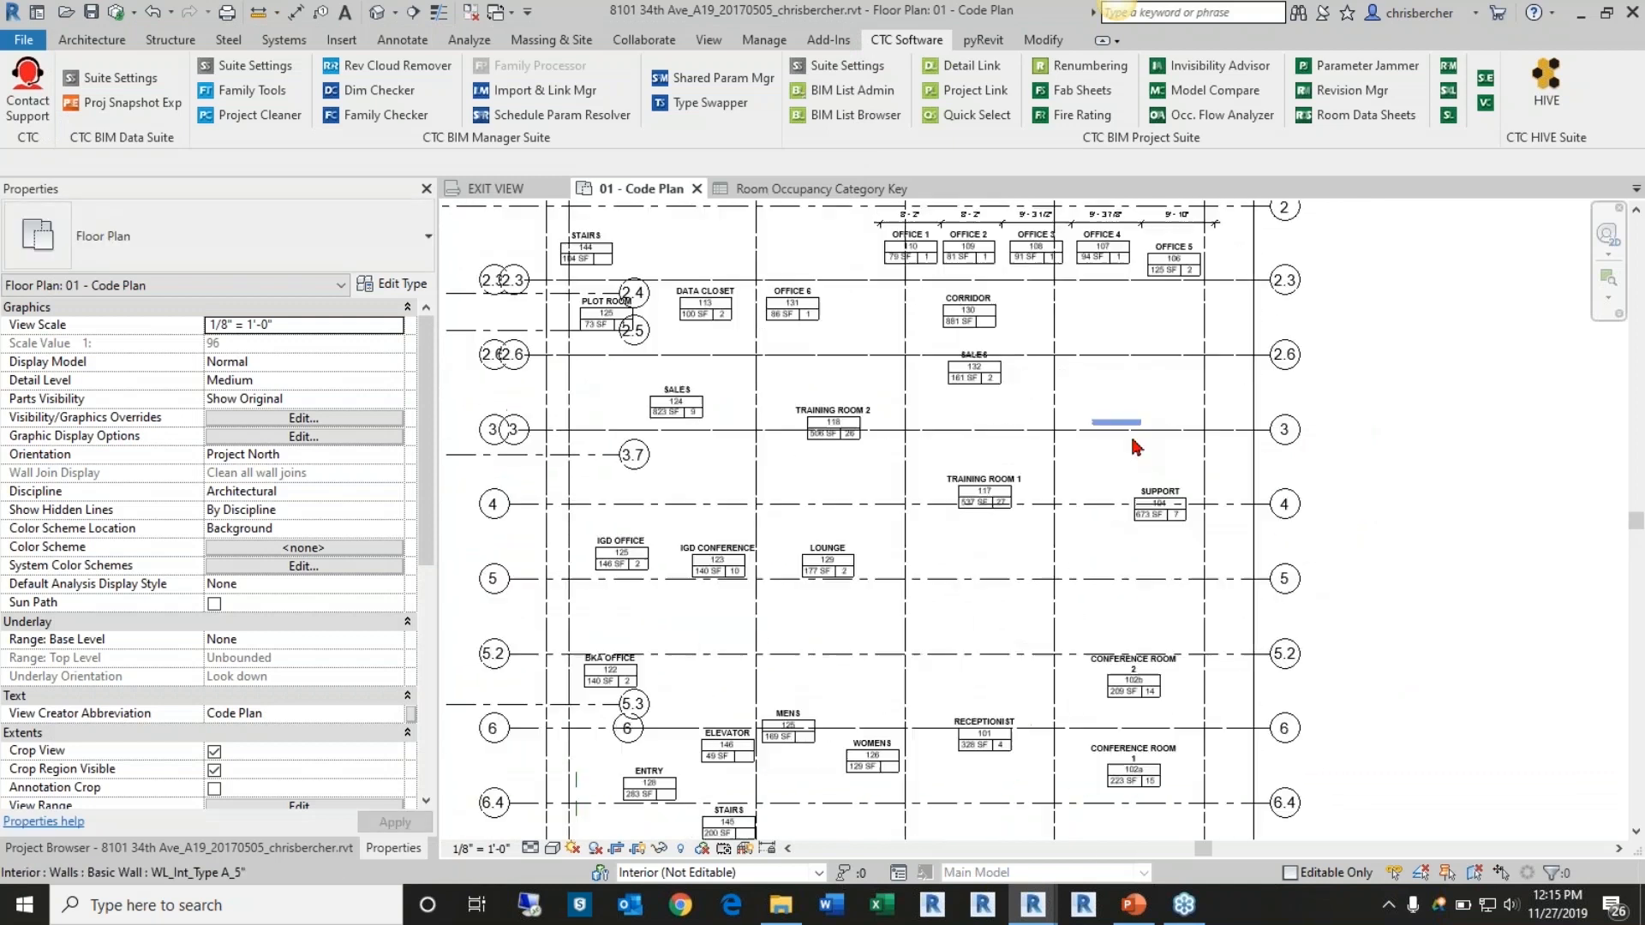
click(998, 463)
scroll(995, 464, down, 1)
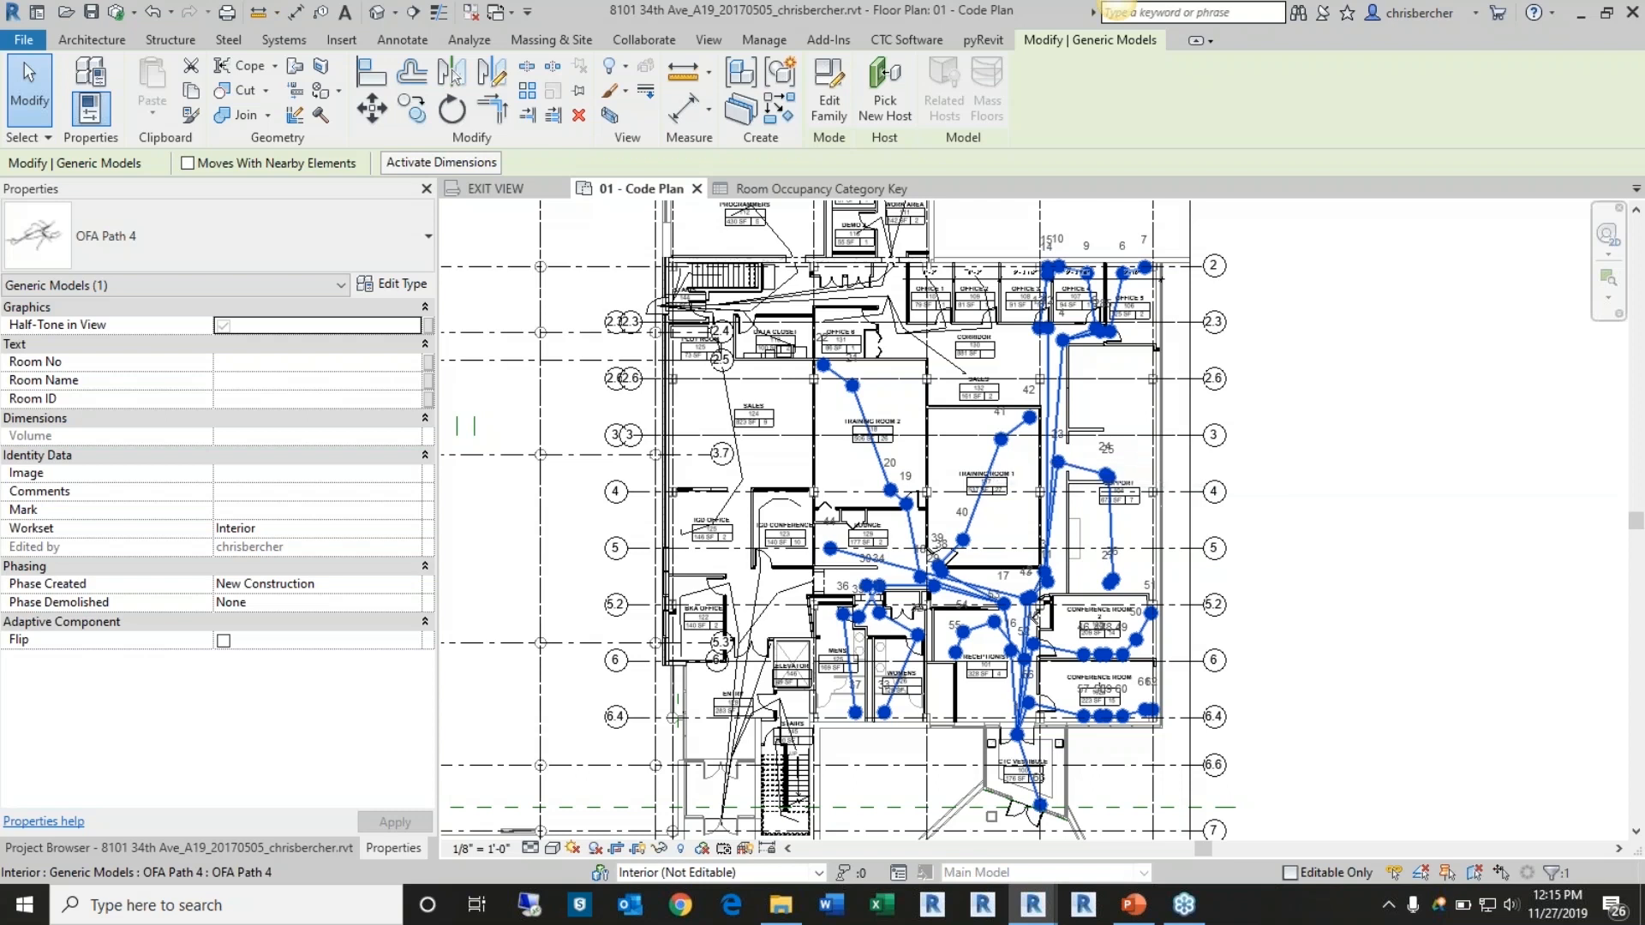
Check the occupant count of the path point at the outer door of the CTC Vestibule
middle_drag(996, 466, 983, 392)
middle_drag(1045, 698, 1048, 729)
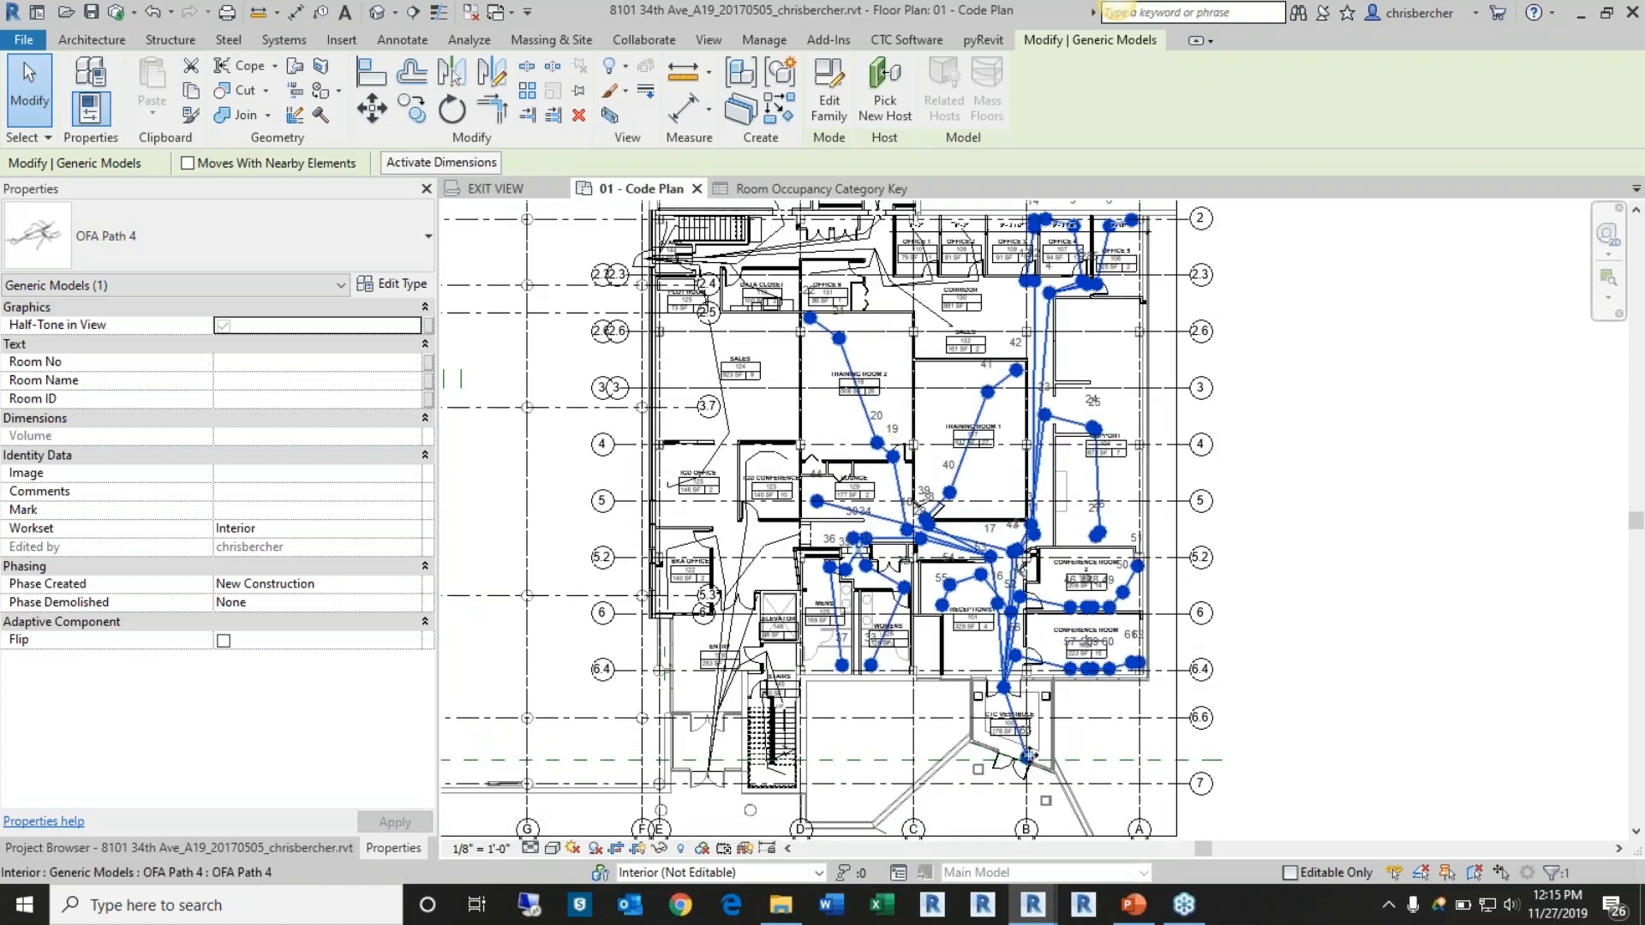
scroll(1049, 729, up, 3)
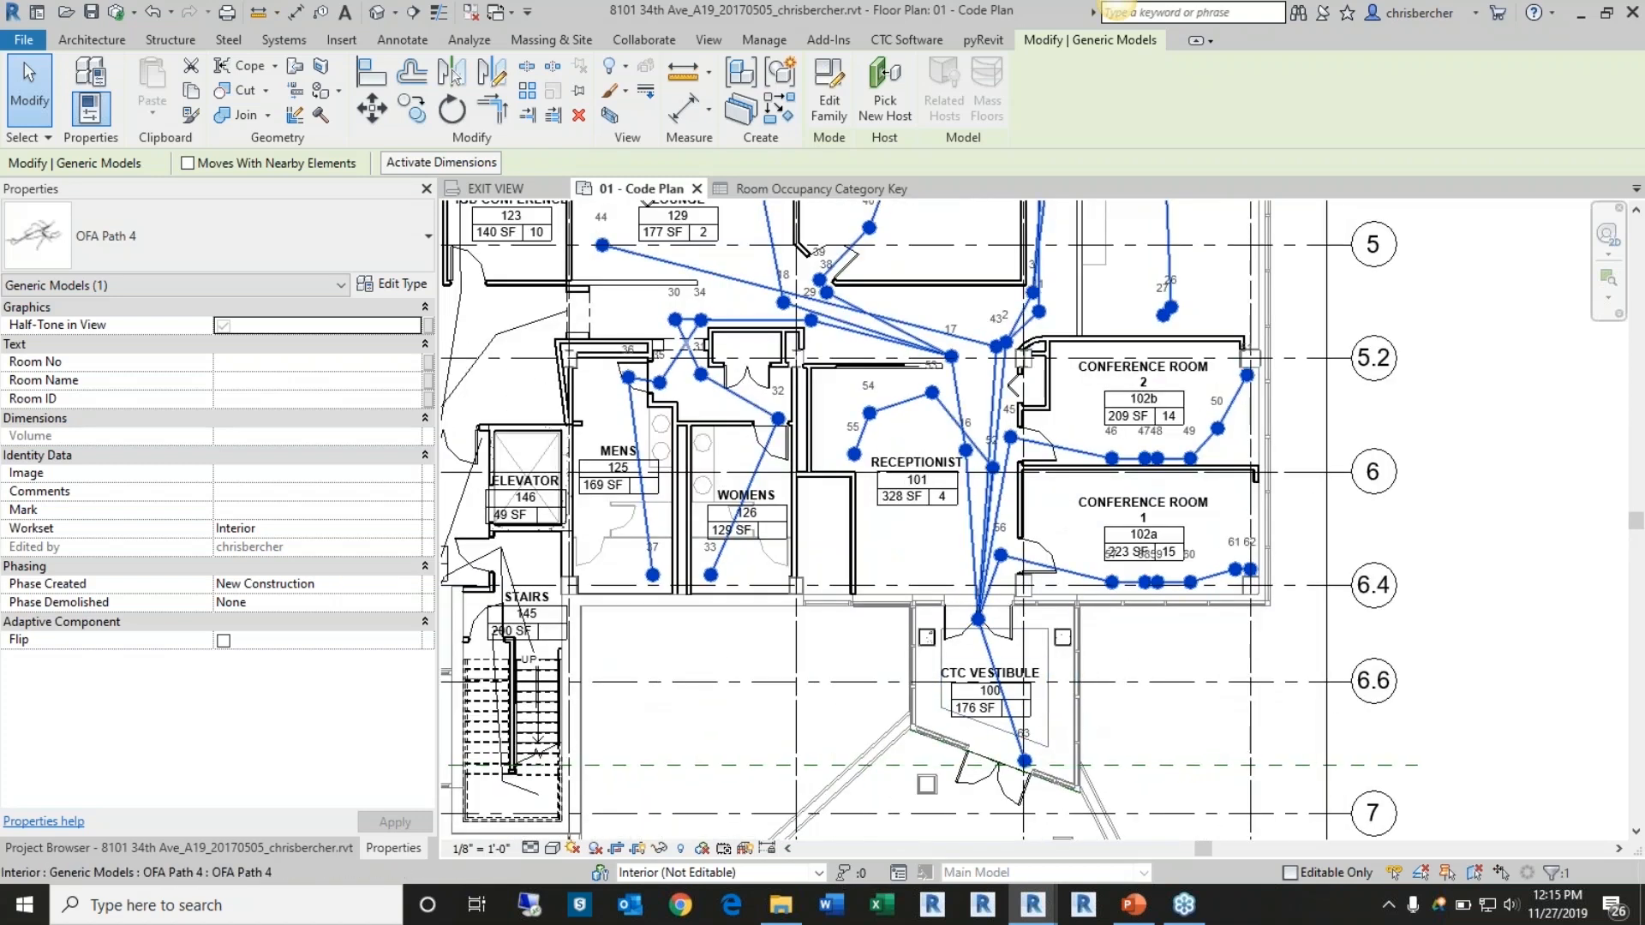
key(Escape)
click(1026, 763)
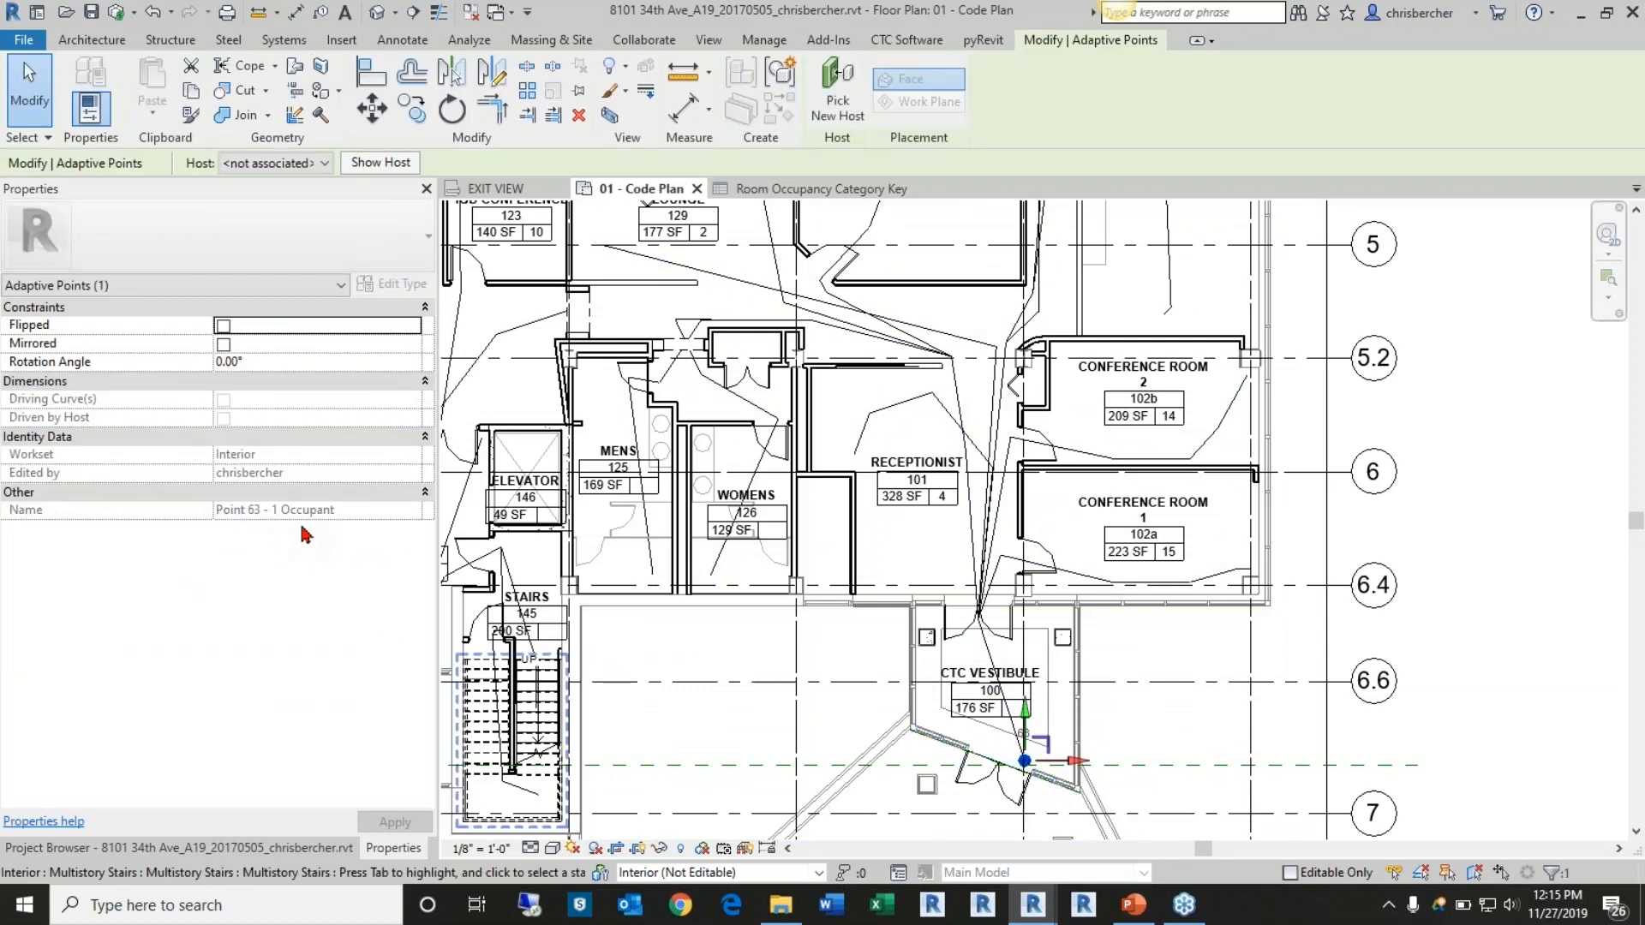
key(Escape)
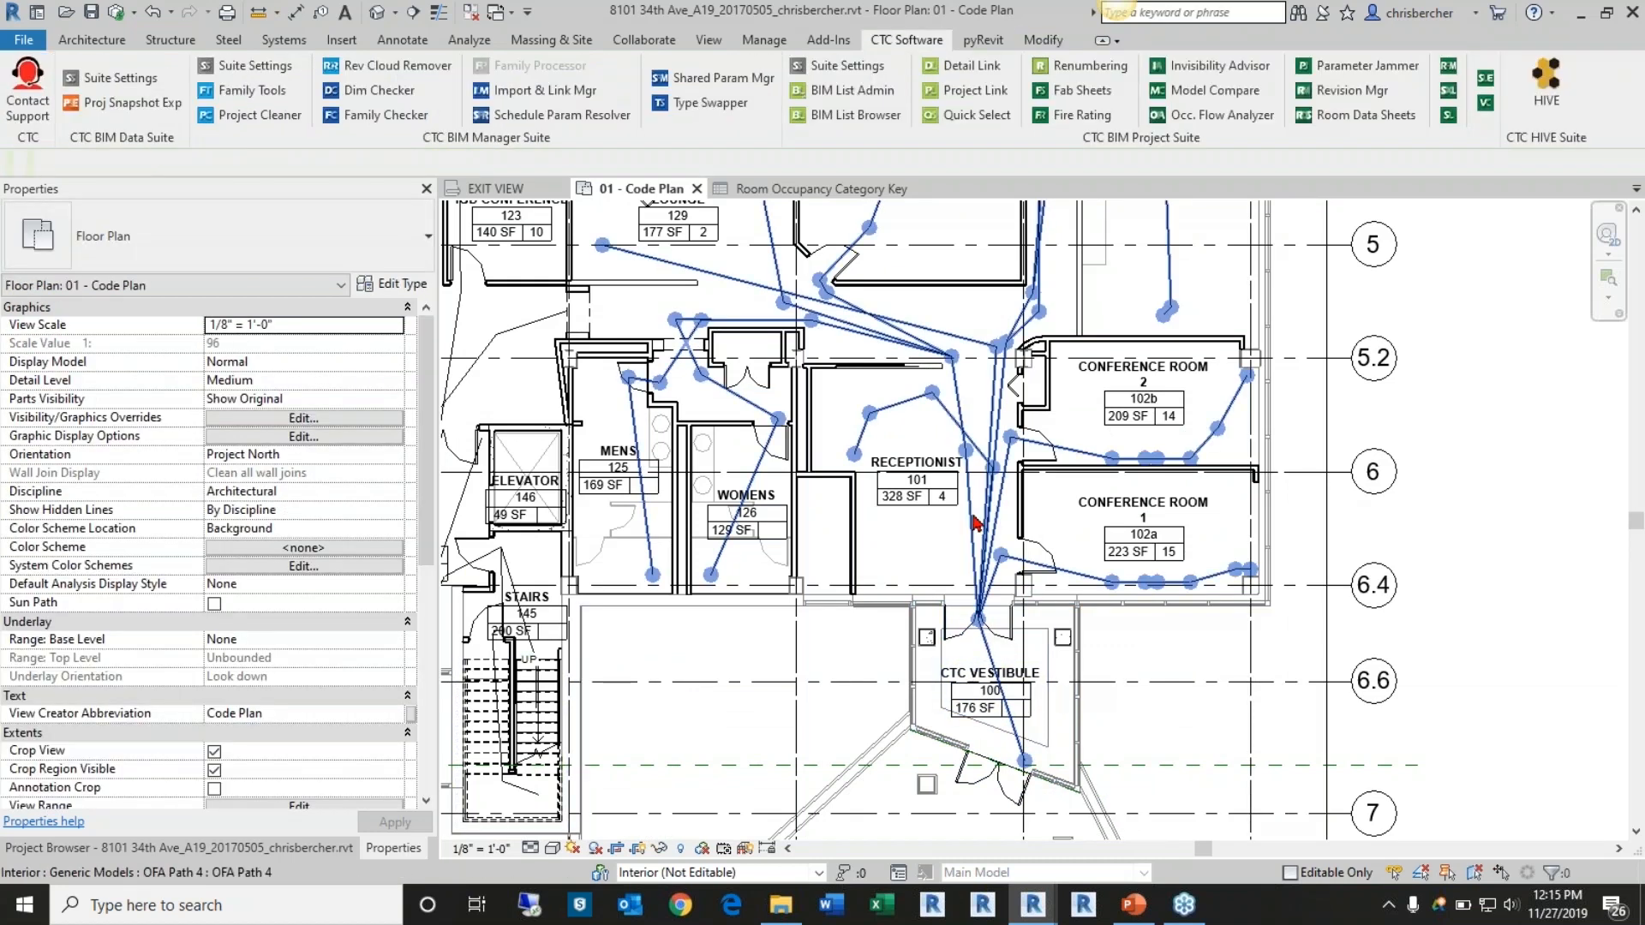
Select the vestibule path network again and check the occupant count at path point 17 above the Receptionist room
click(979, 619)
scroll(1101, 684, down, 2)
middle_drag(1019, 604, 1017, 620)
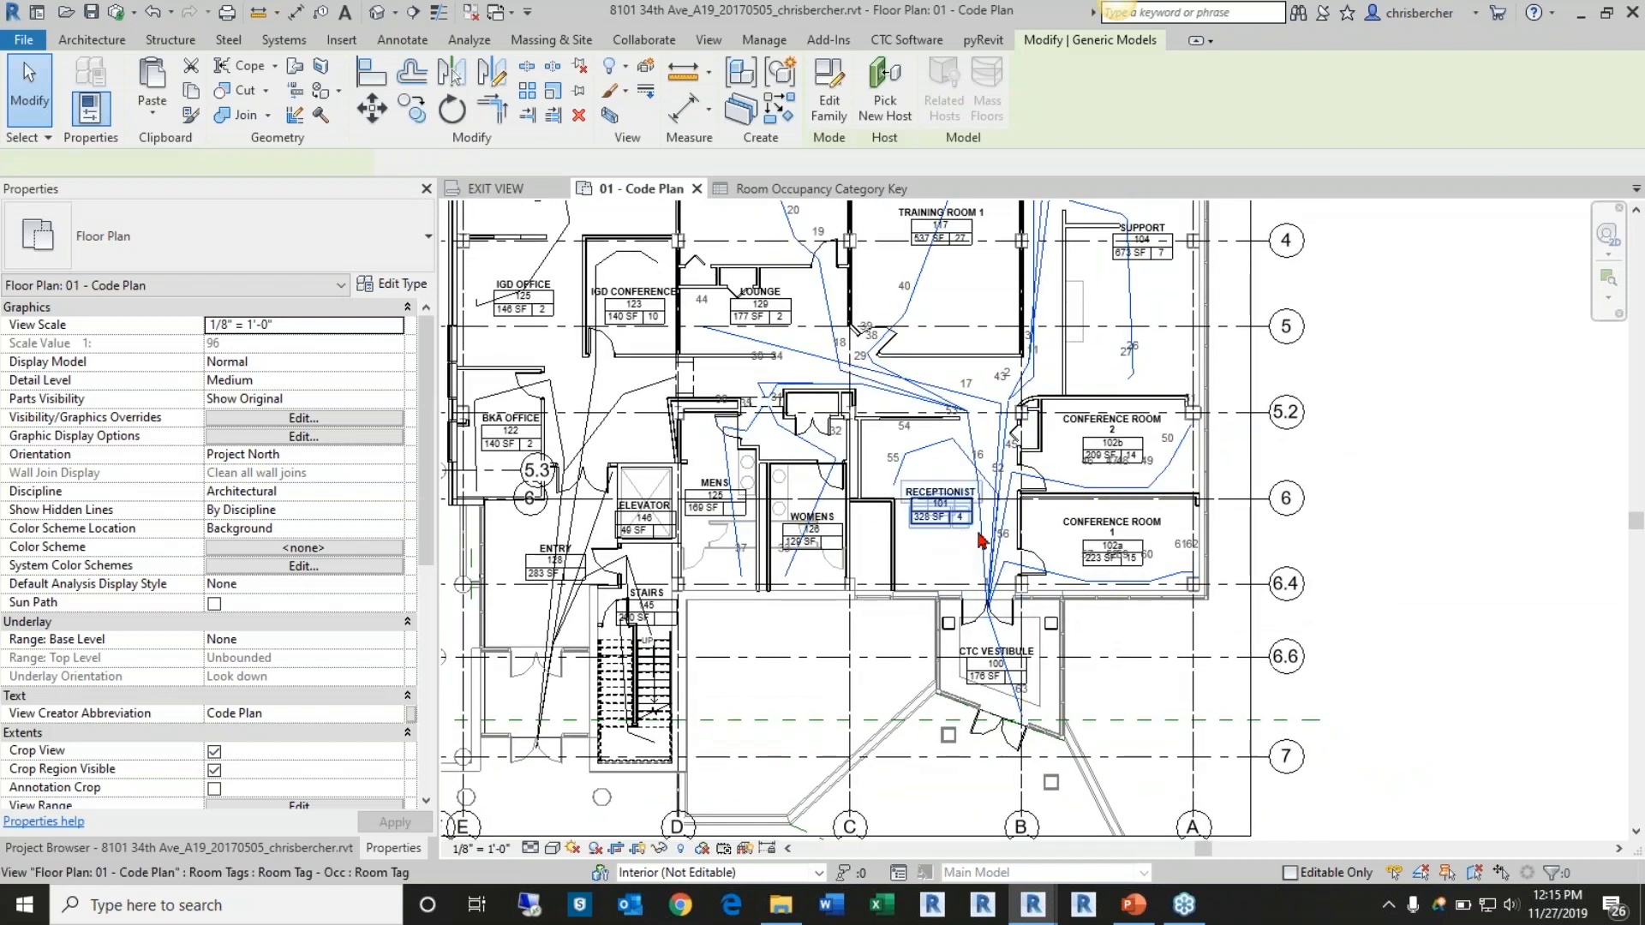
click(905, 454)
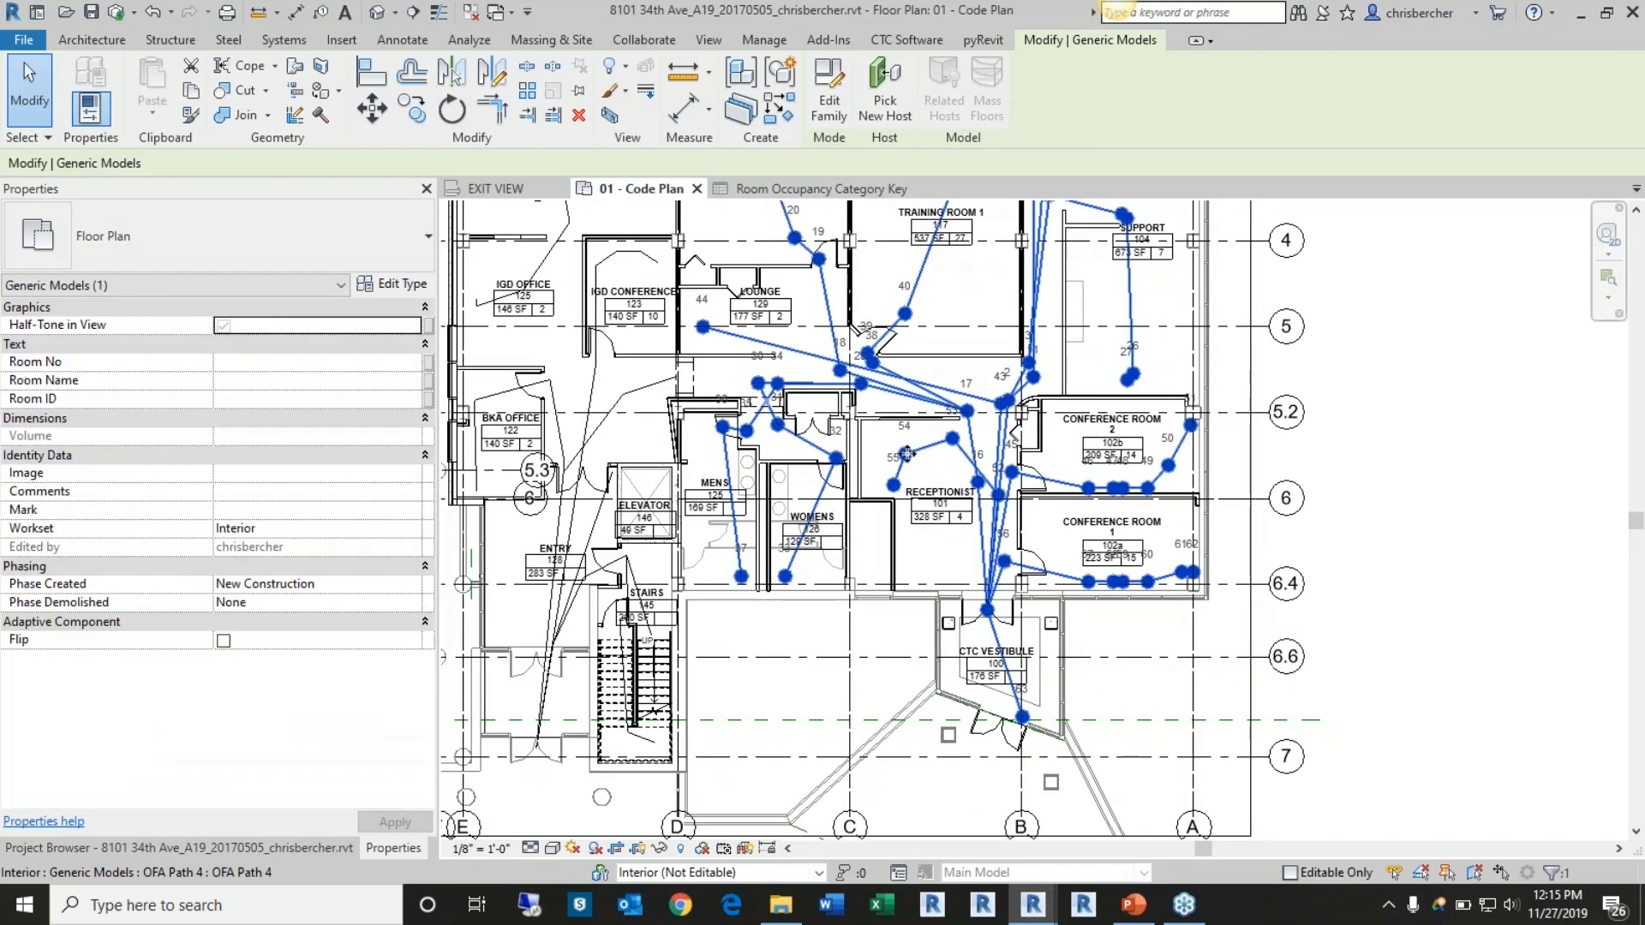
click(966, 411)
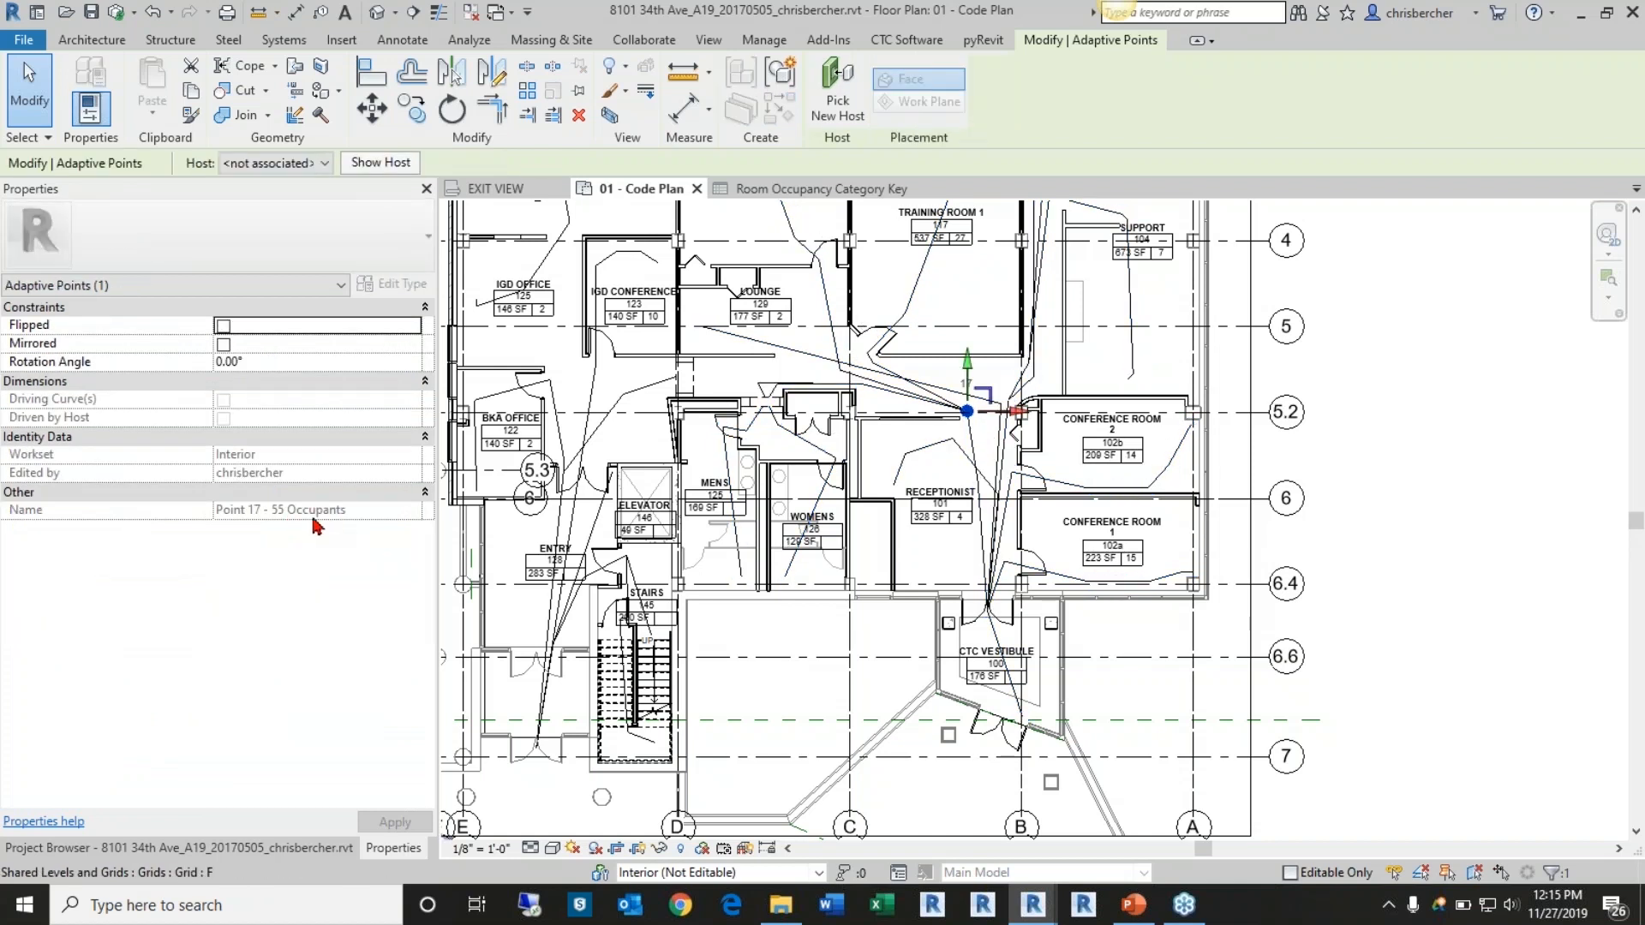
scroll(955, 409, up, 3)
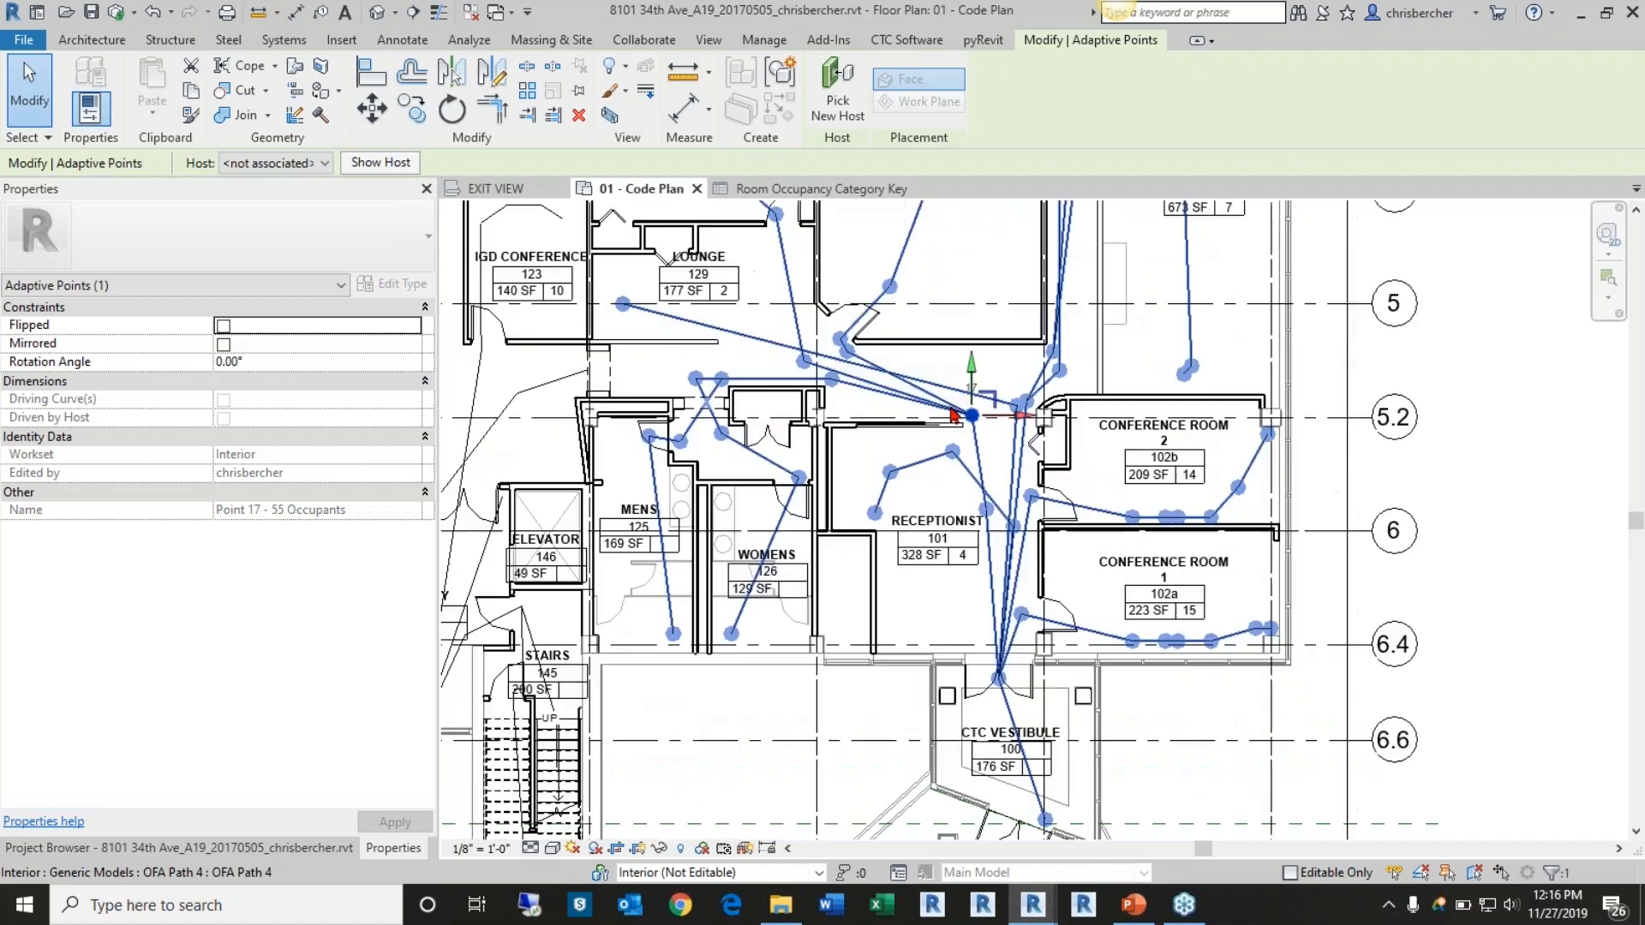
middle_drag(934, 406, 926, 470)
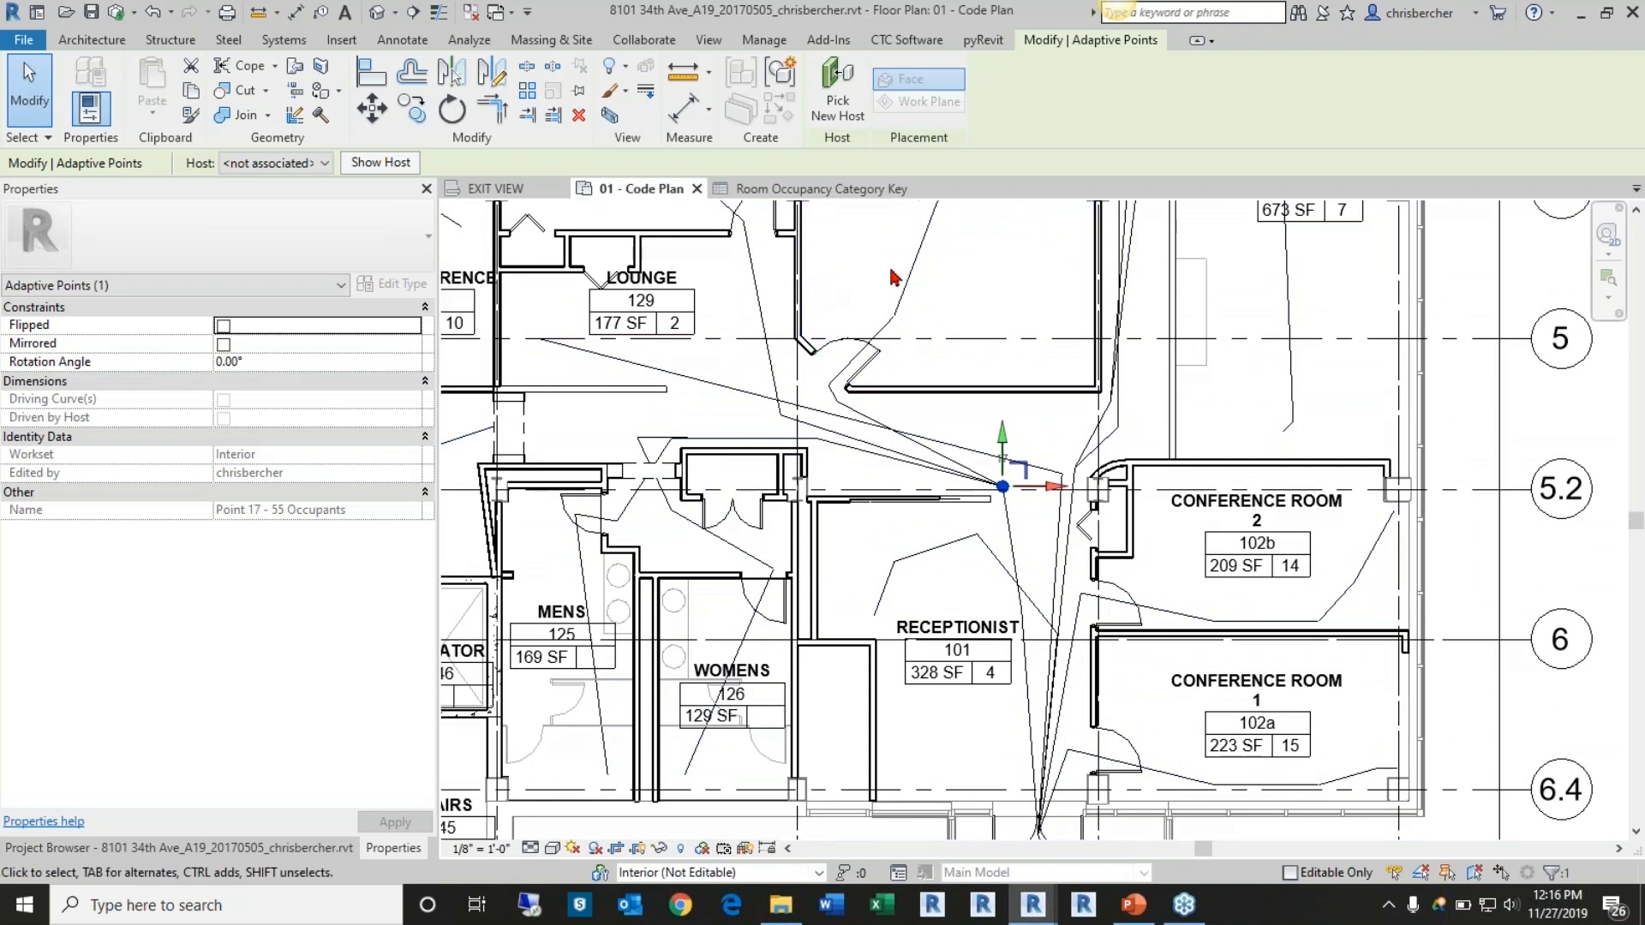
Check the occupant count at the path point beside Training Room 1's lower corner and trace the paths feeding it
middle_drag(1088, 334, 1095, 545)
scroll(1098, 448, down, 1)
click(1082, 409)
middle_drag(1079, 364, 1068, 467)
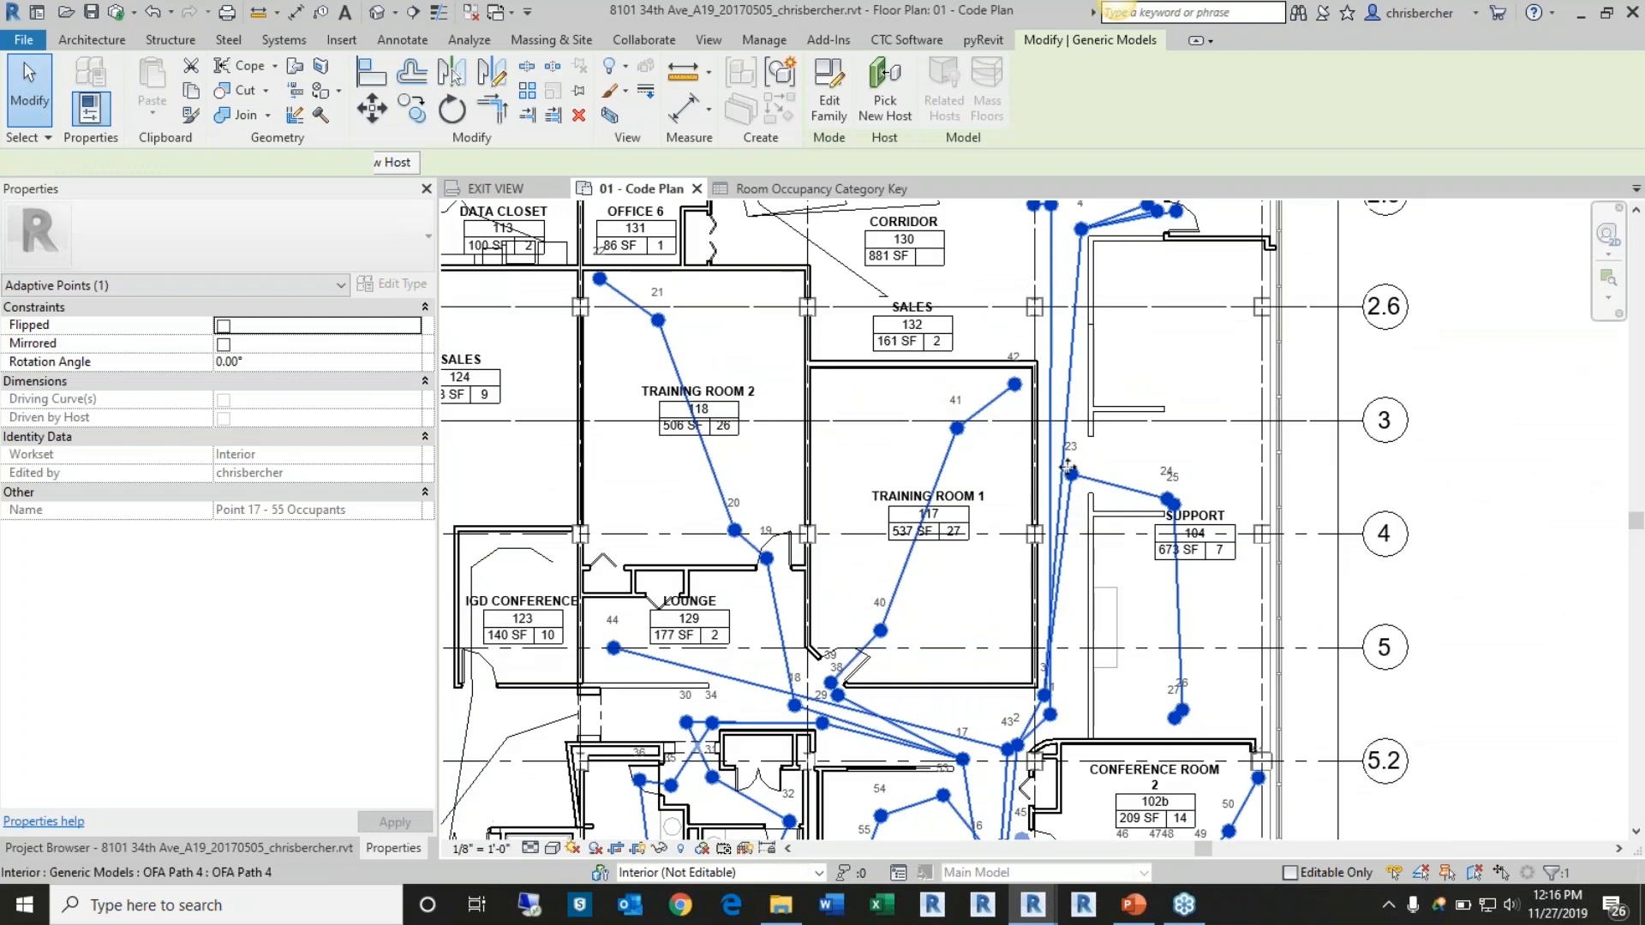
click(1045, 696)
click(1045, 695)
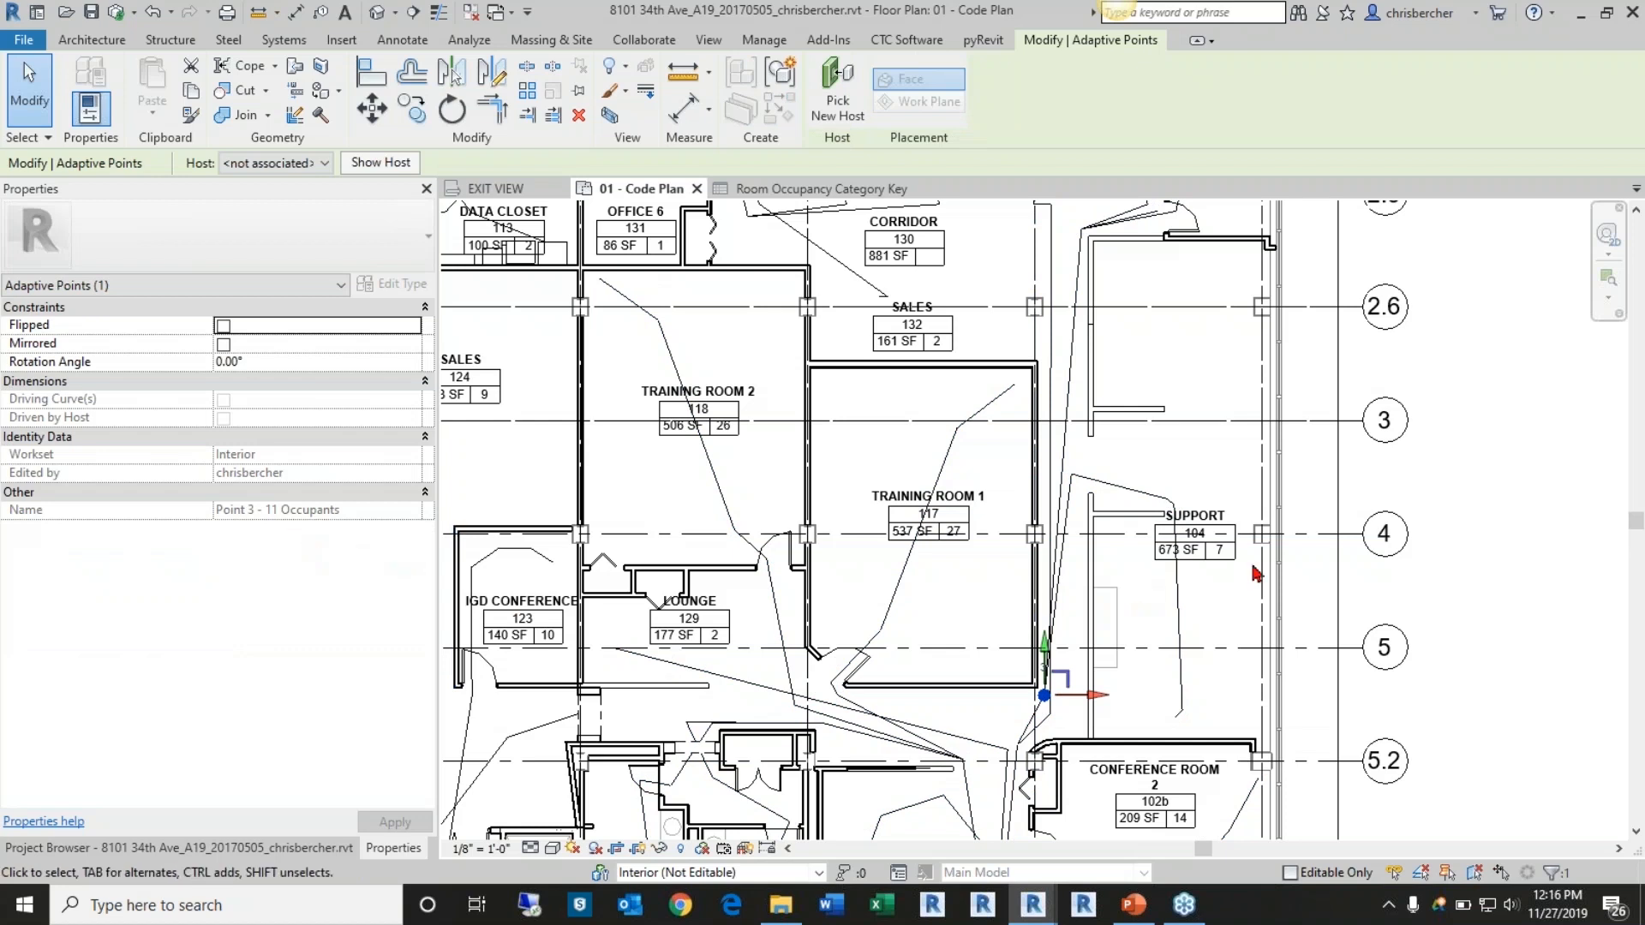
scroll(1061, 521, up, 3)
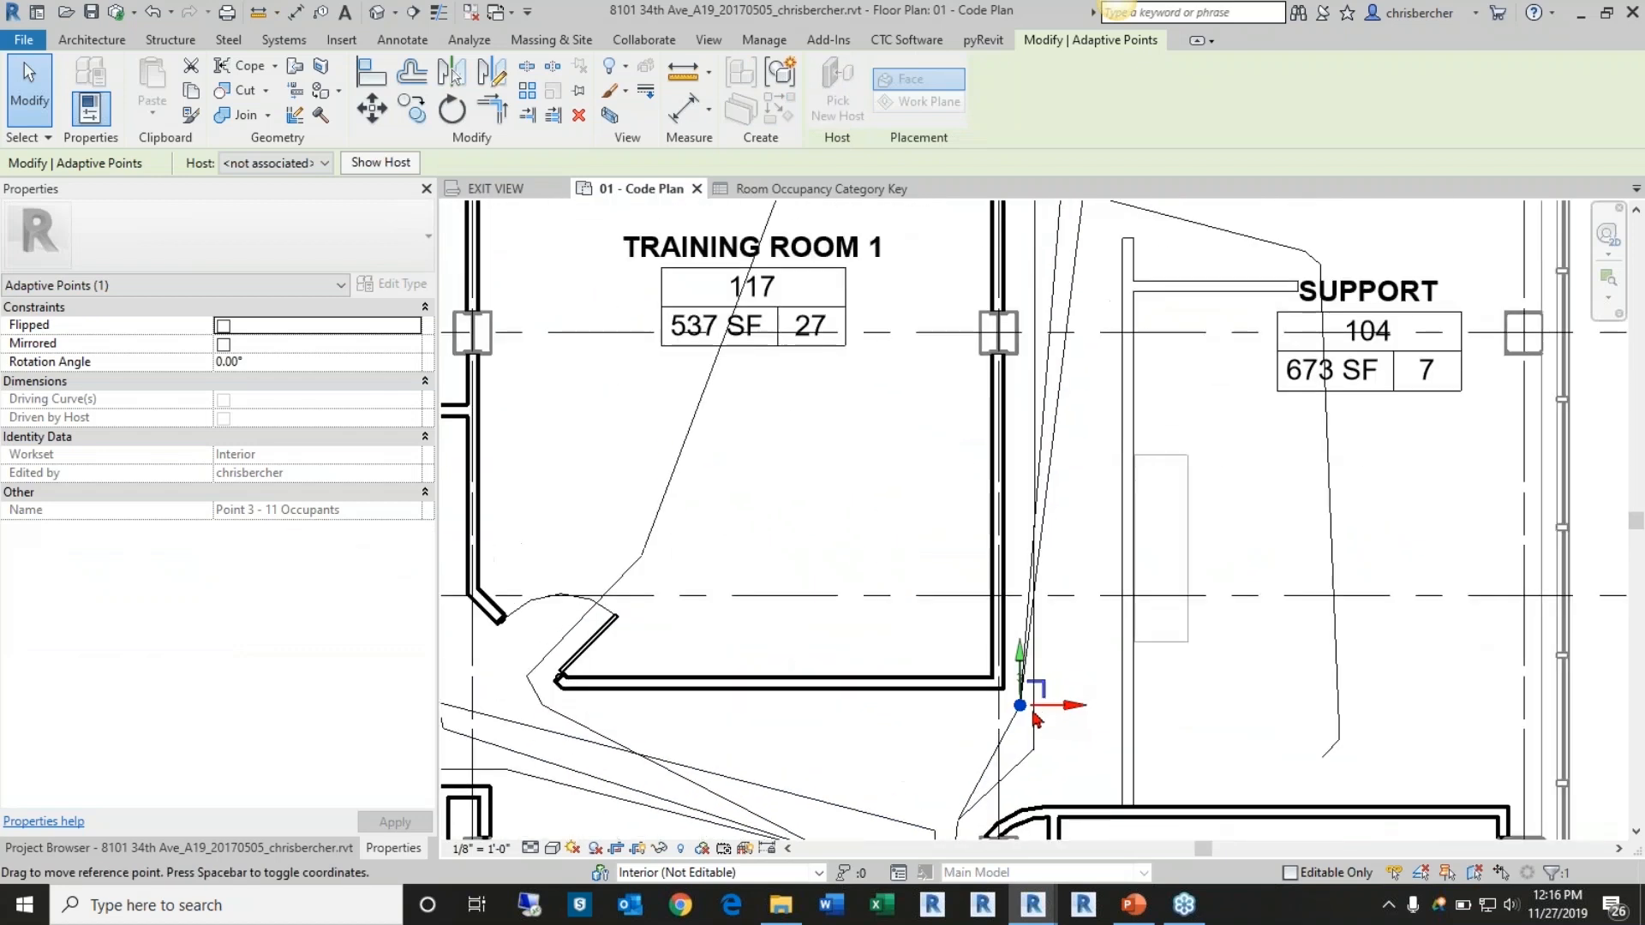
middle_drag(1057, 415, 1065, 488)
scroll(1075, 557, down, 4)
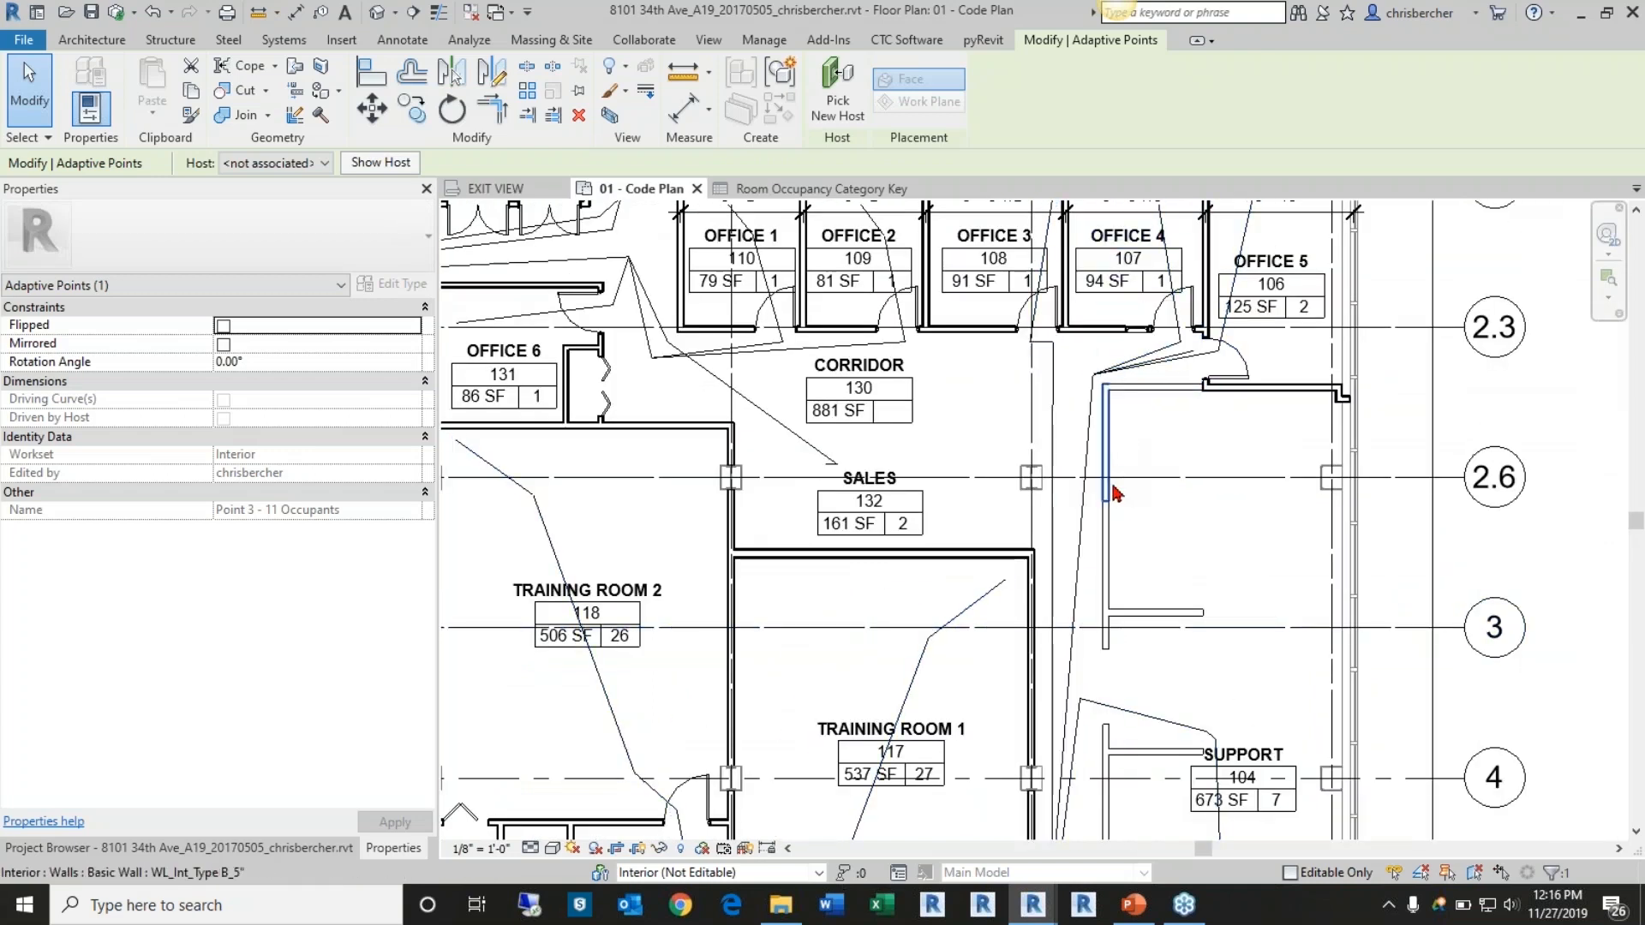
scroll(1109, 477, down, 2)
middle_drag(1113, 588, 1171, 449)
scroll(1041, 634, down, 1)
middle_drag(1035, 620, 1044, 572)
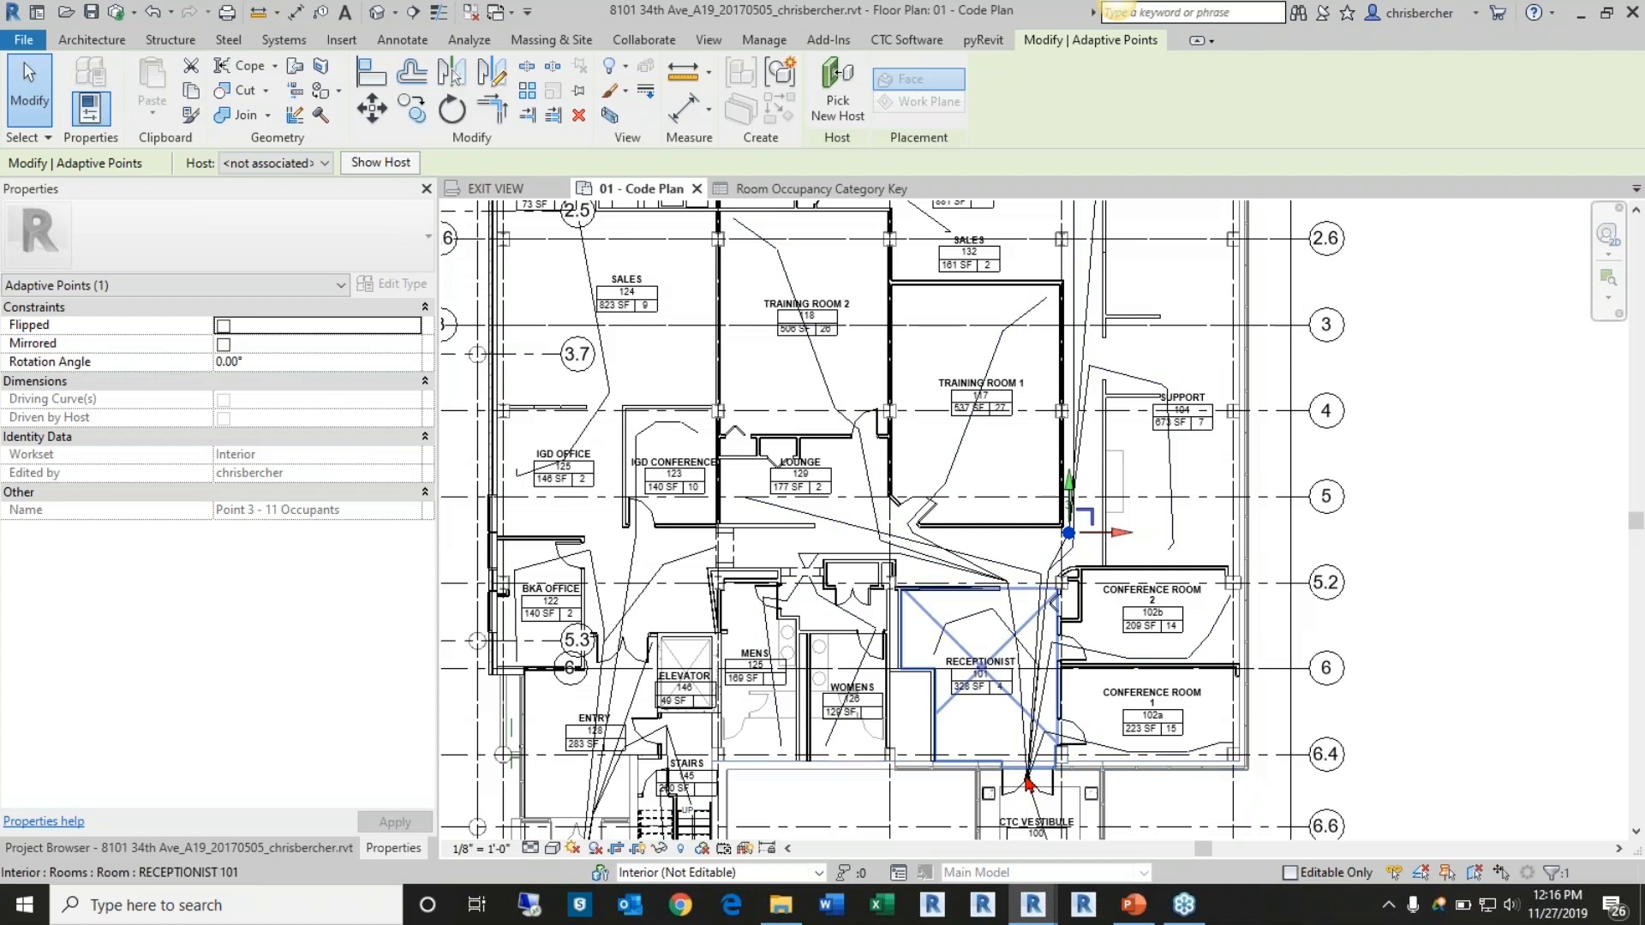
Check the occupant count at the path point on the door between Receptionist and CTC Vestibule, then clear the selection
scroll(1028, 783, up, 1)
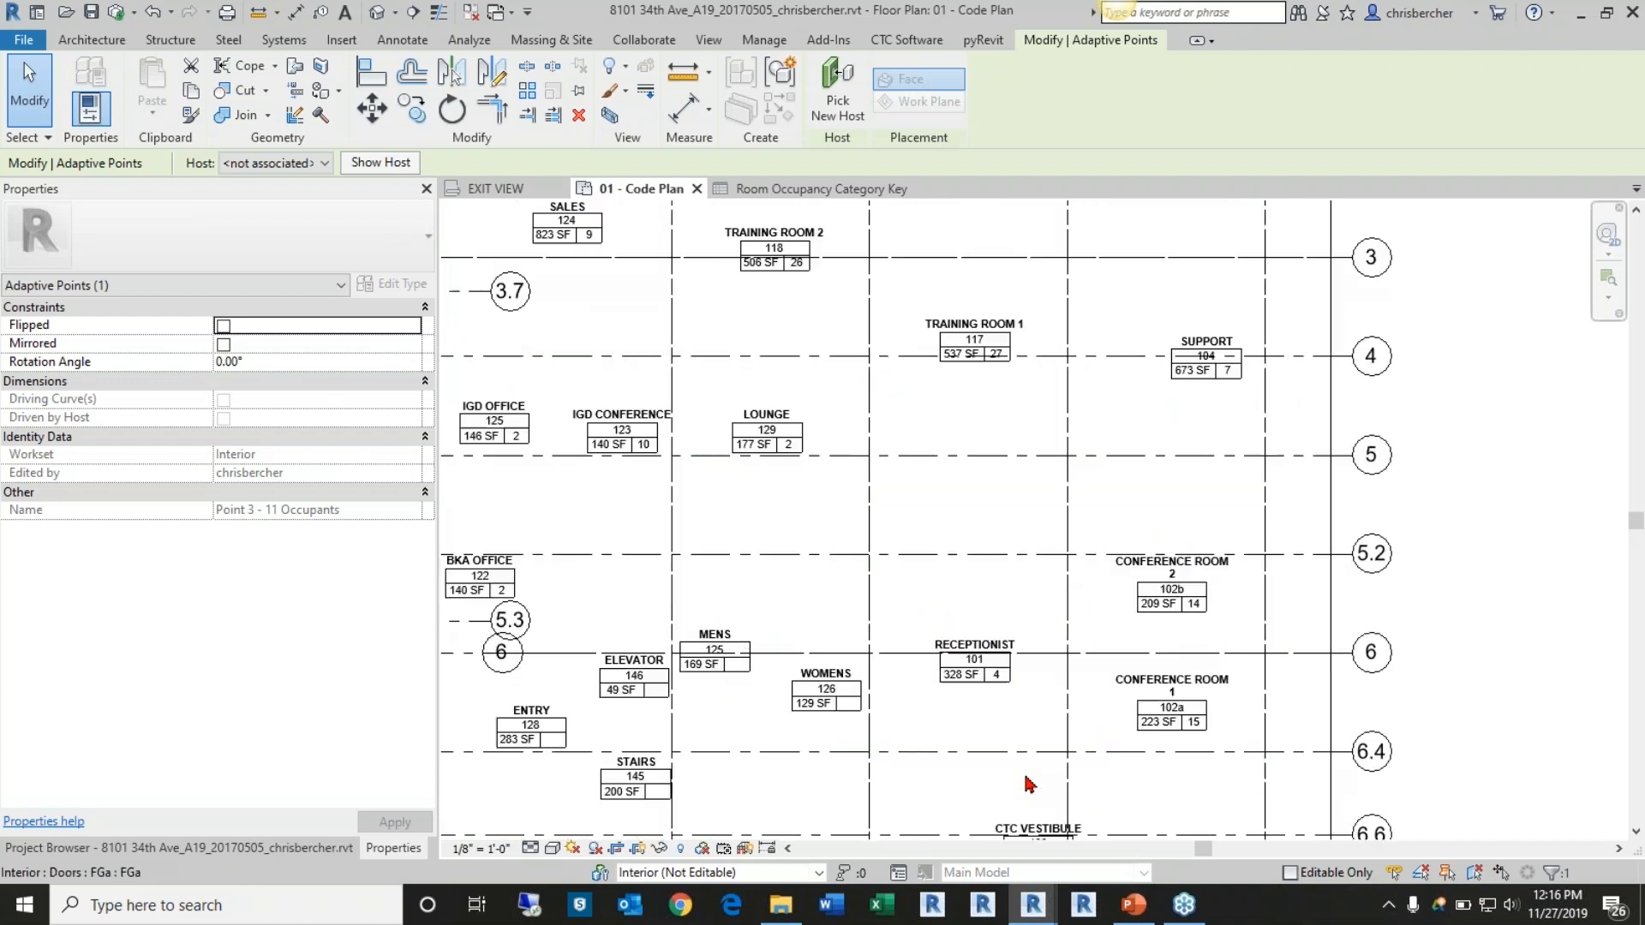
scroll(1028, 784, up, 2)
click(1032, 787)
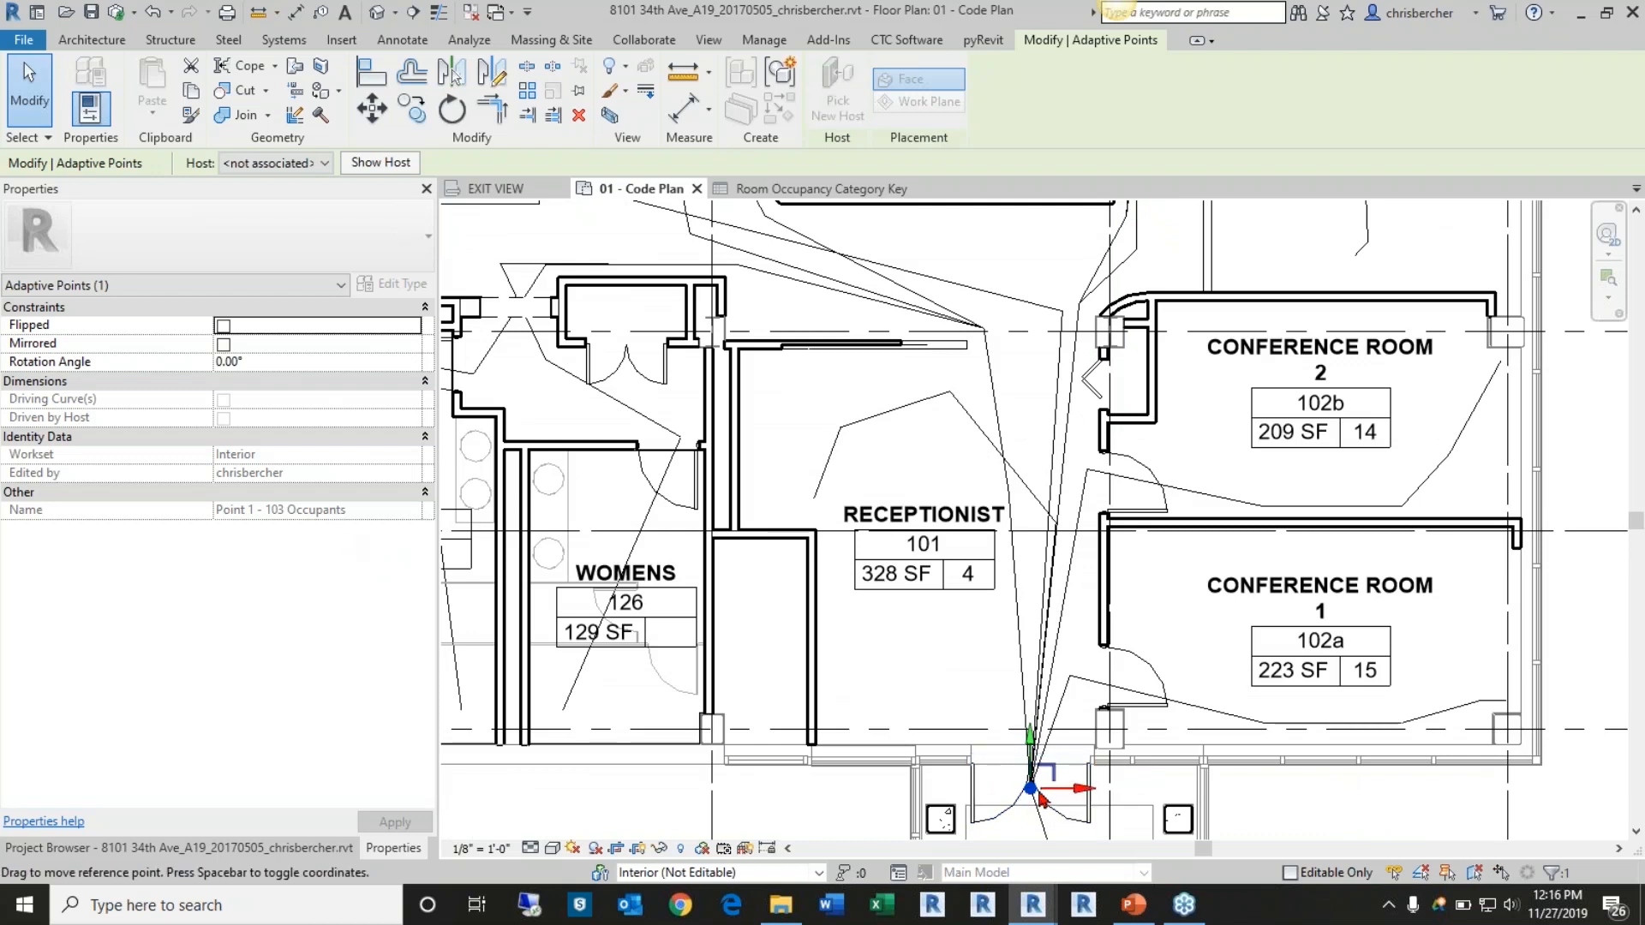
scroll(1041, 788, down, 3)
scroll(1055, 796, down, 1)
middle_drag(1055, 797, 1072, 676)
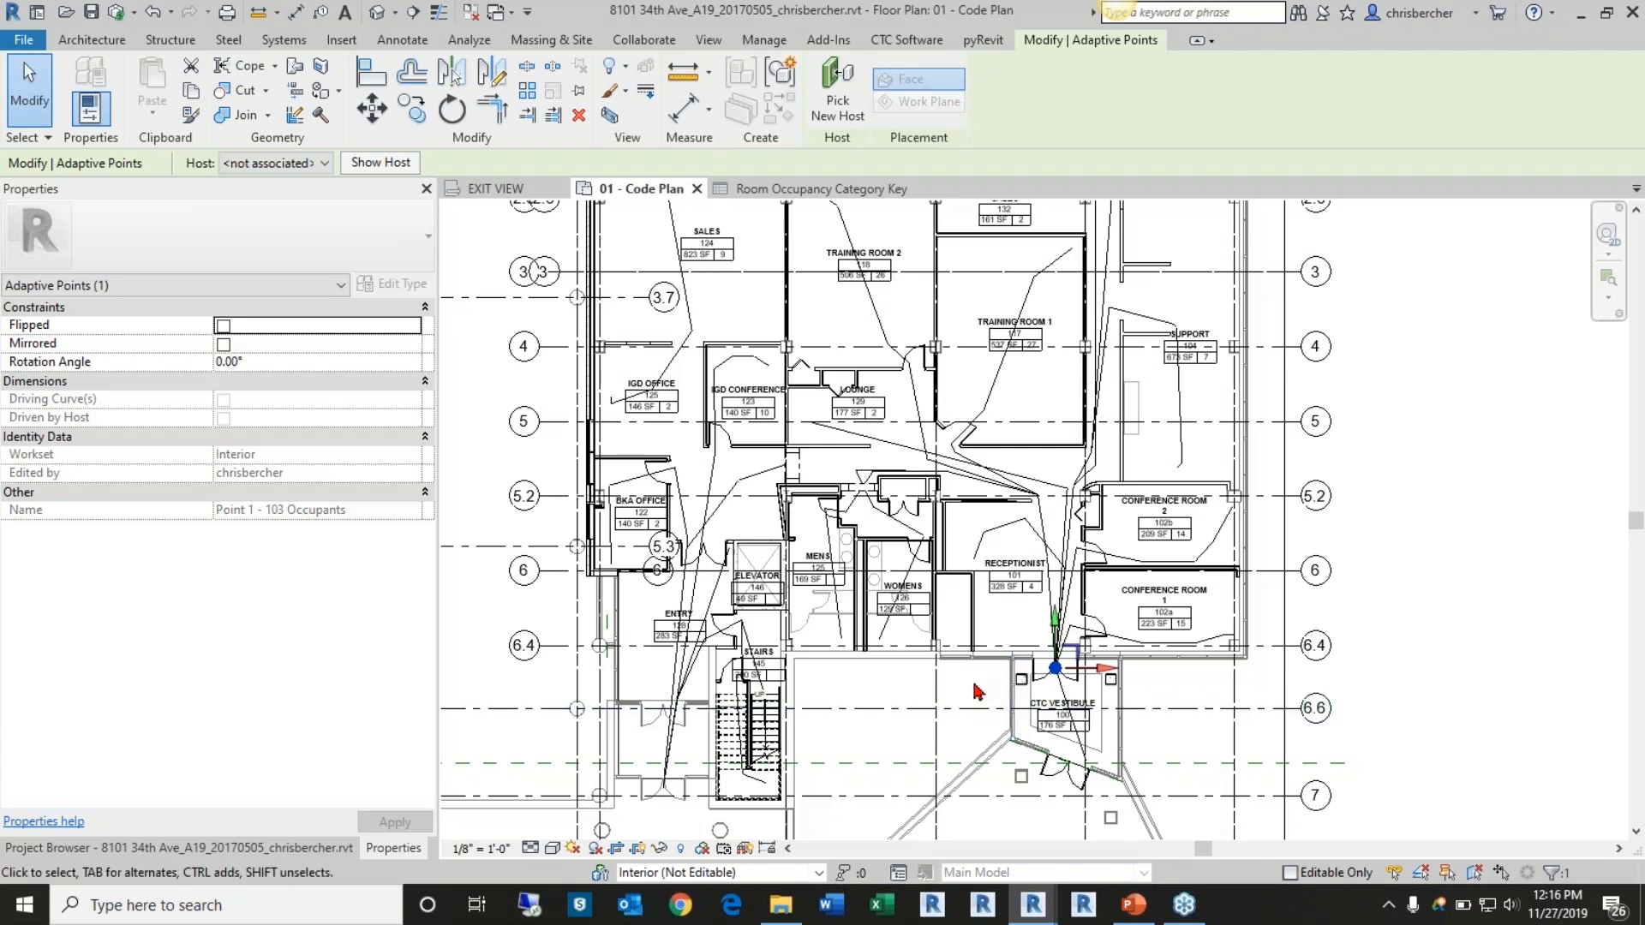
middle_drag(978, 691, 991, 709)
click(987, 707)
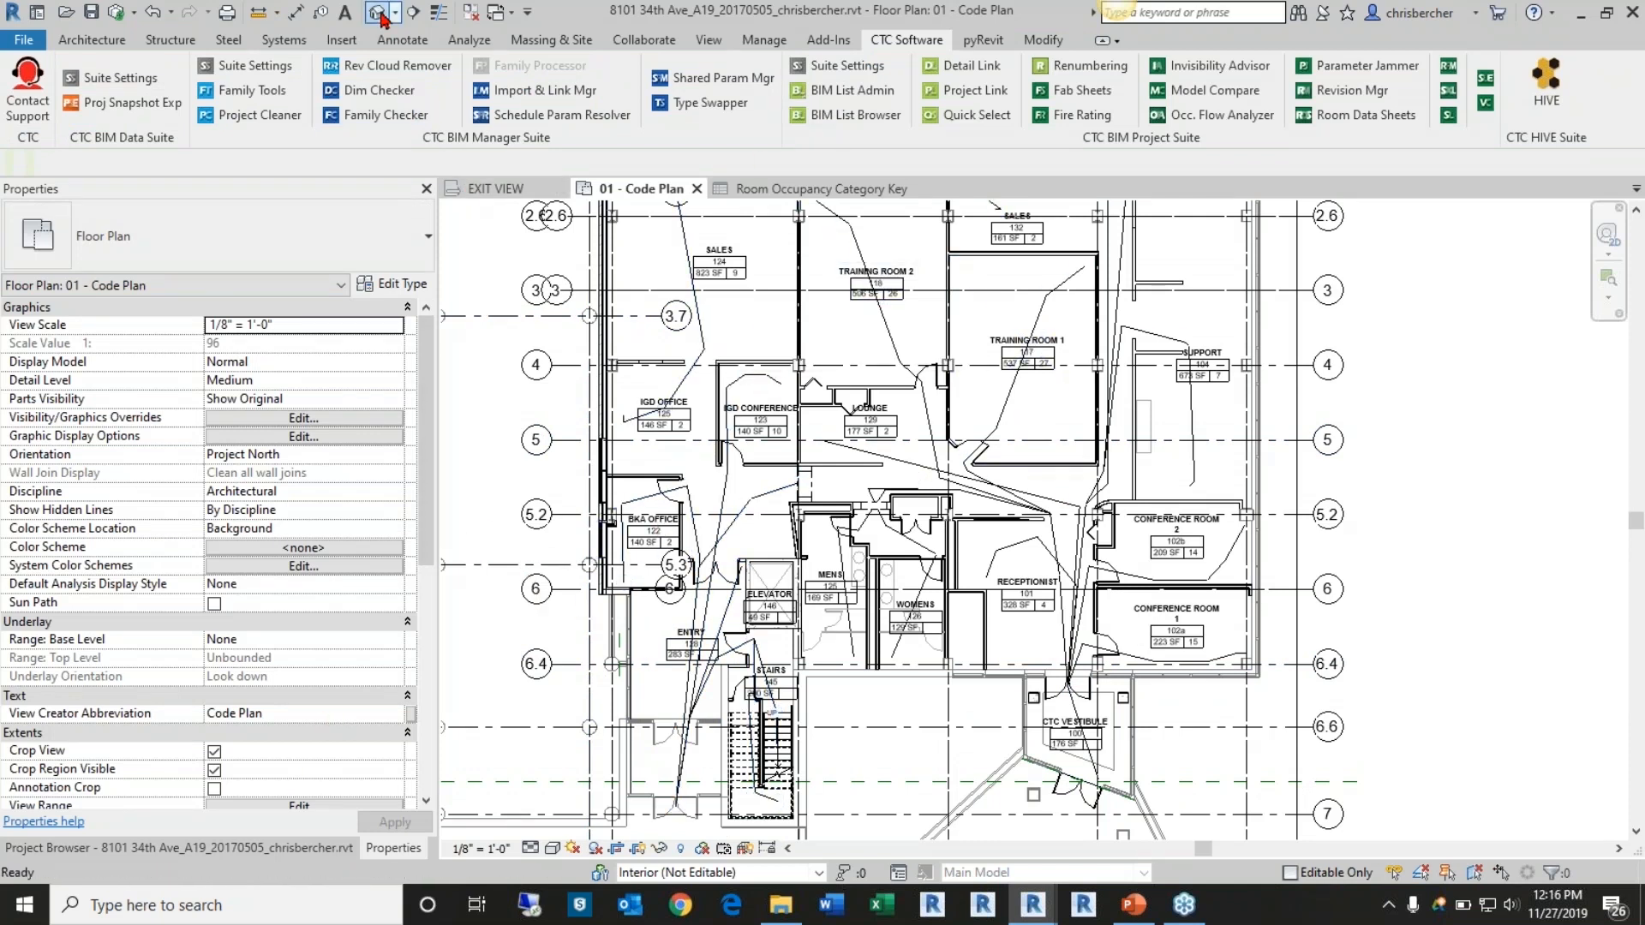
Open the default 3D view and hide every model category except Generic Models
click(957, 535)
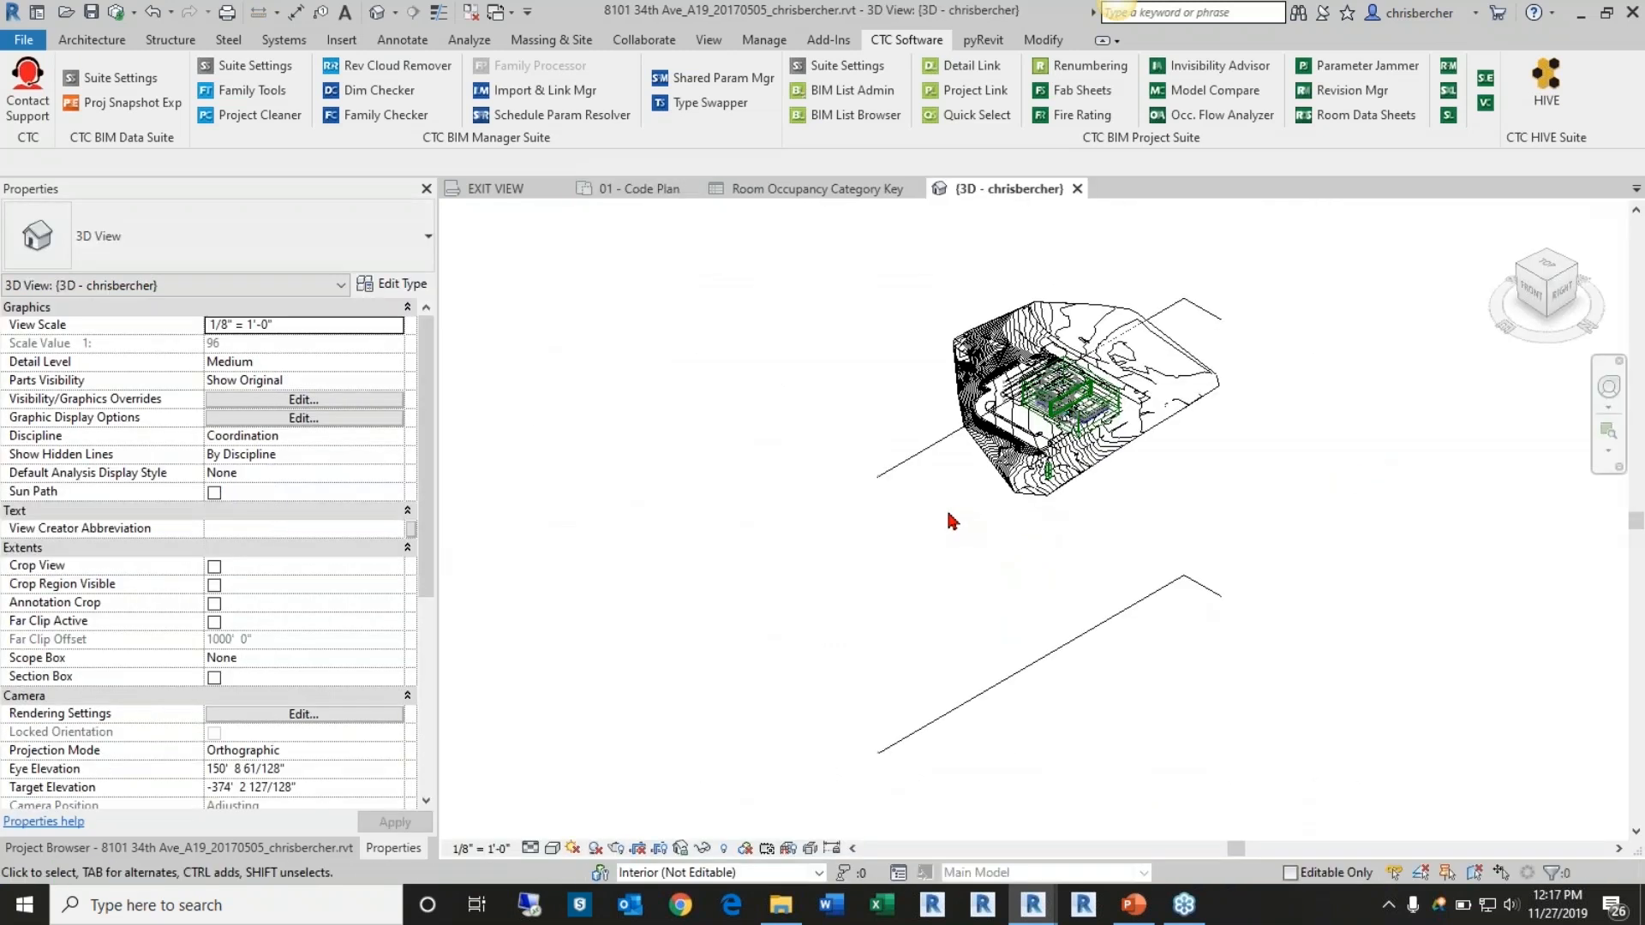
key(v)
key(g)
click(492, 597)
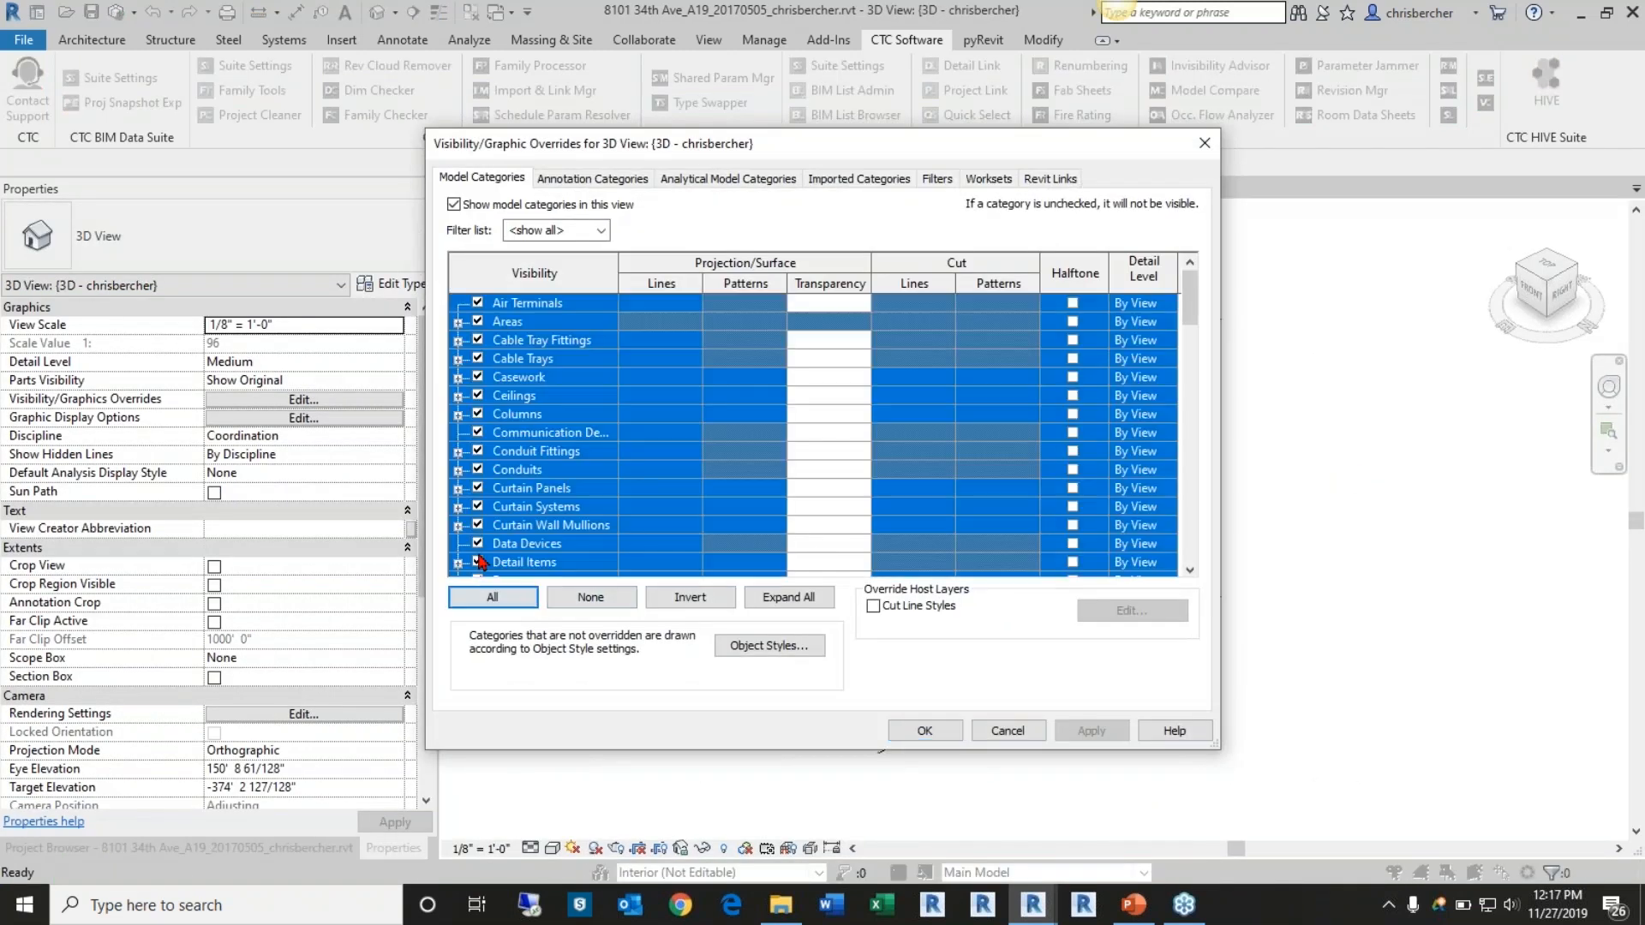
click(478, 549)
scroll(533, 548, down, 3)
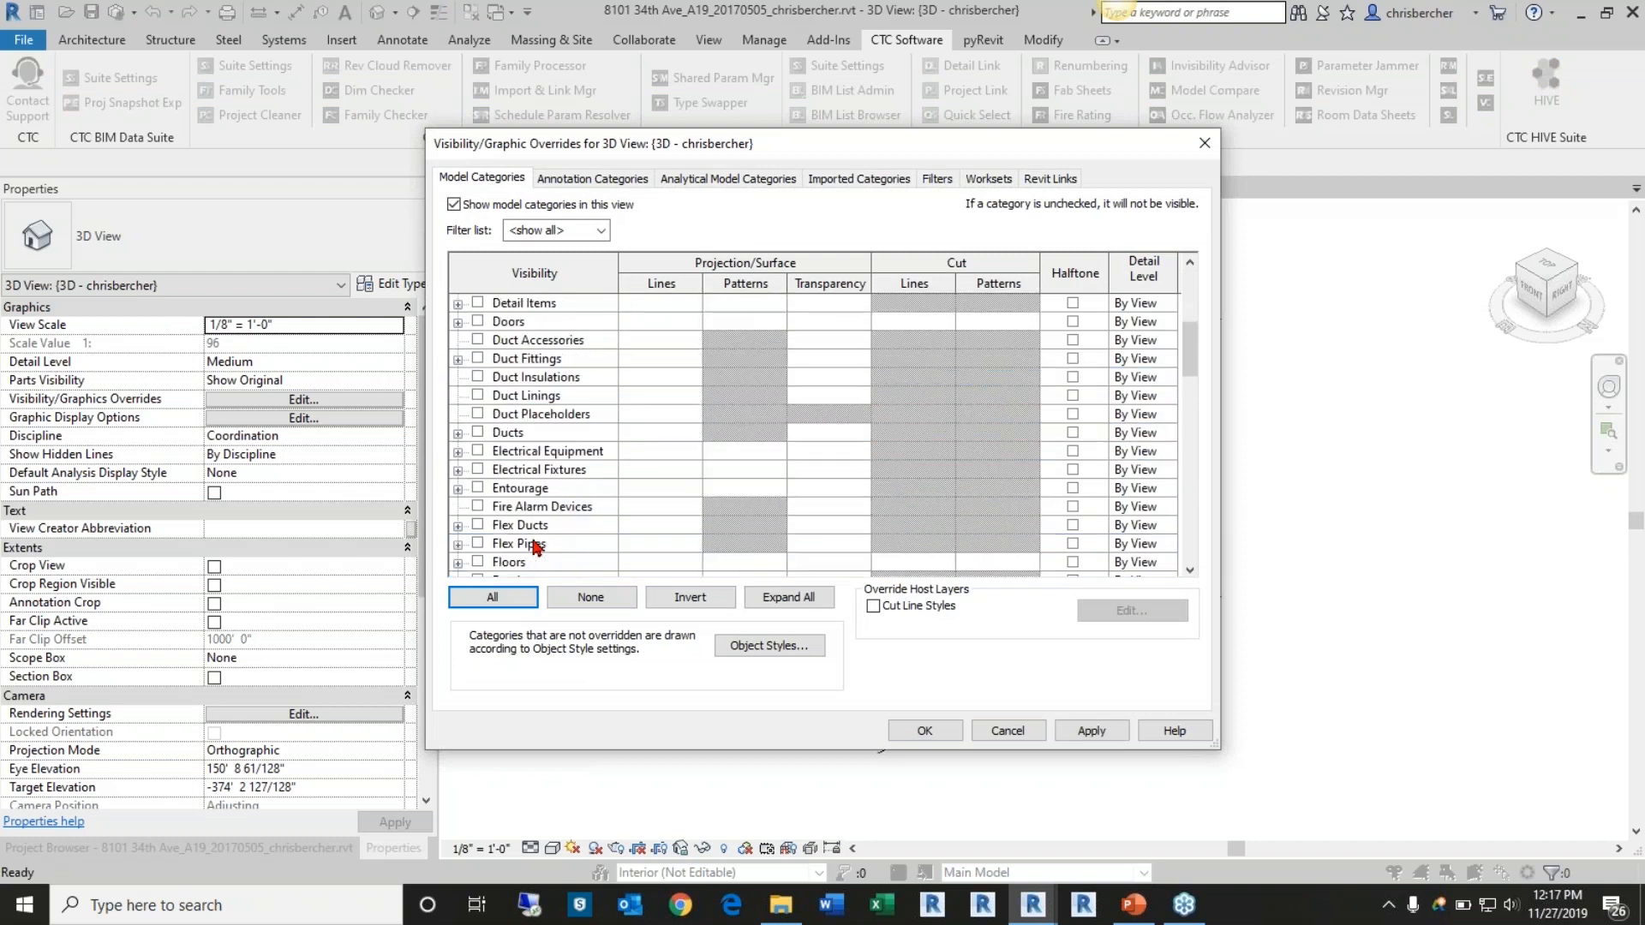
scroll(536, 546, down, 1)
click(479, 507)
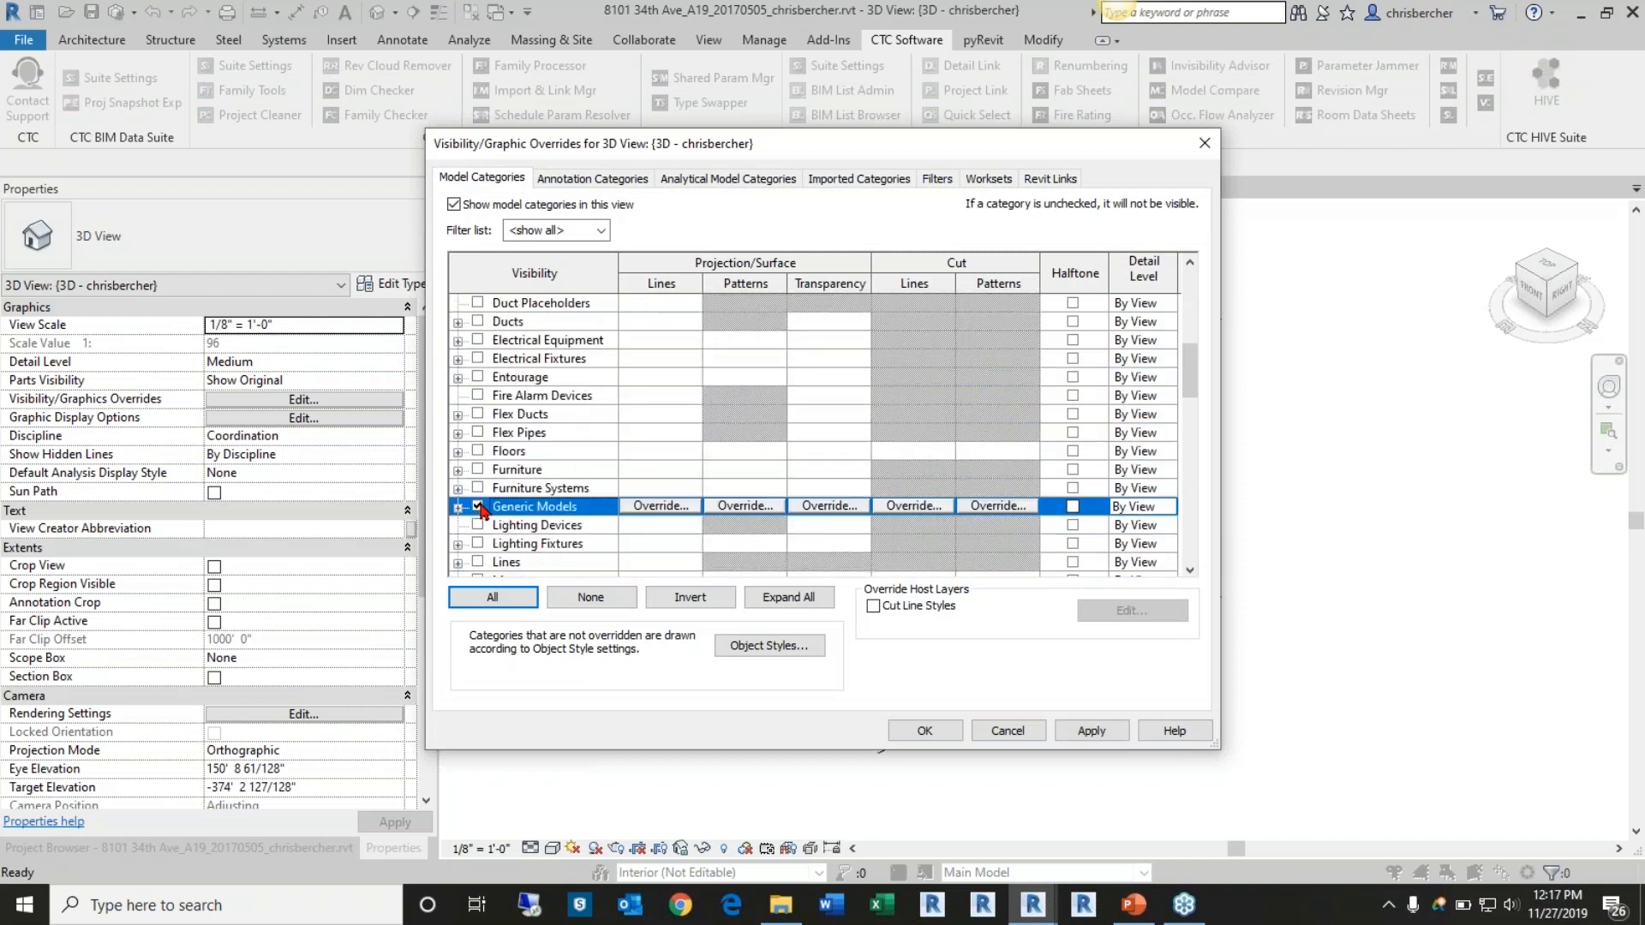
click(956, 734)
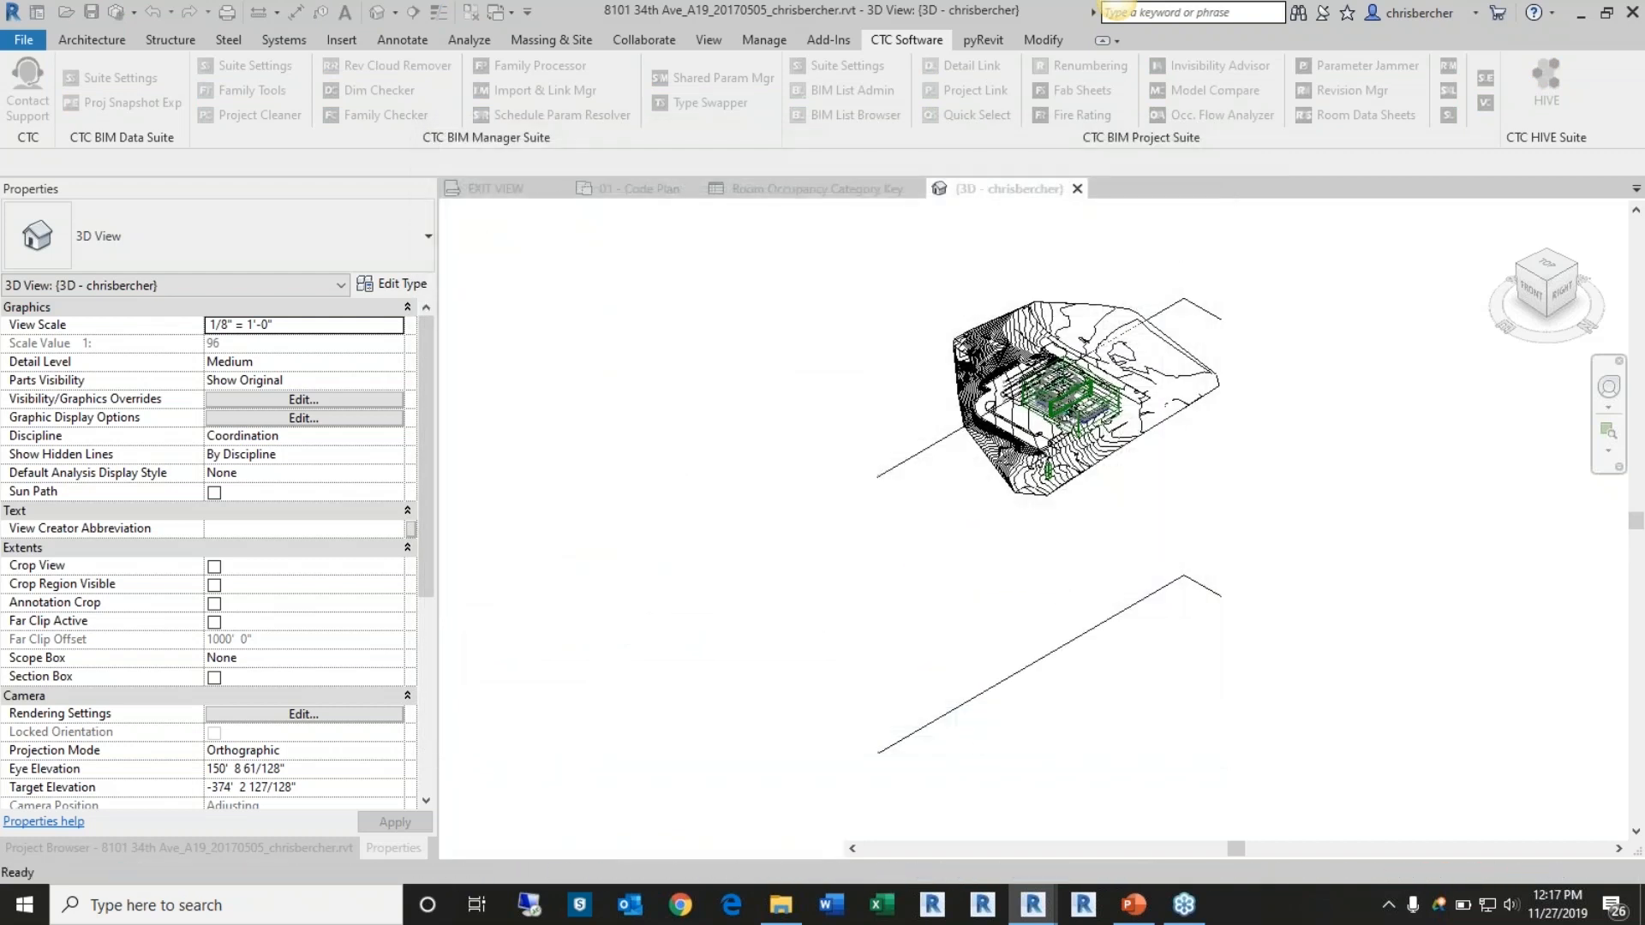
Turn off the display of imported categories in the 3D view
scroll(1193, 485, up, 5)
scroll(1188, 406, up, 2)
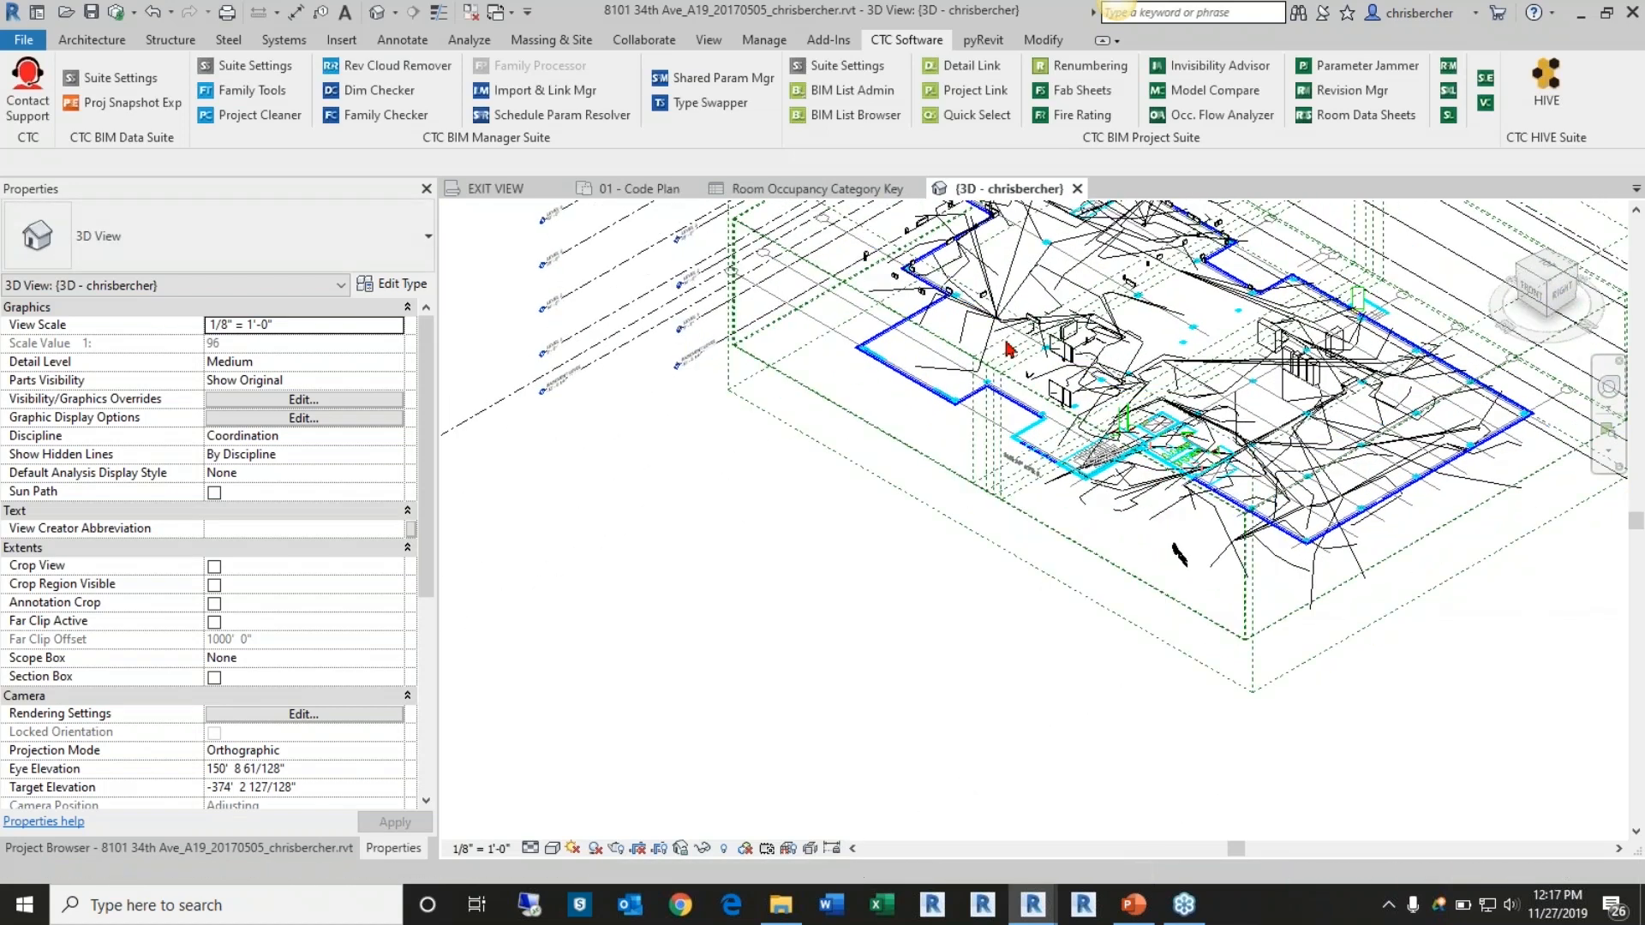
key(v)
key(g)
click(859, 178)
click(454, 204)
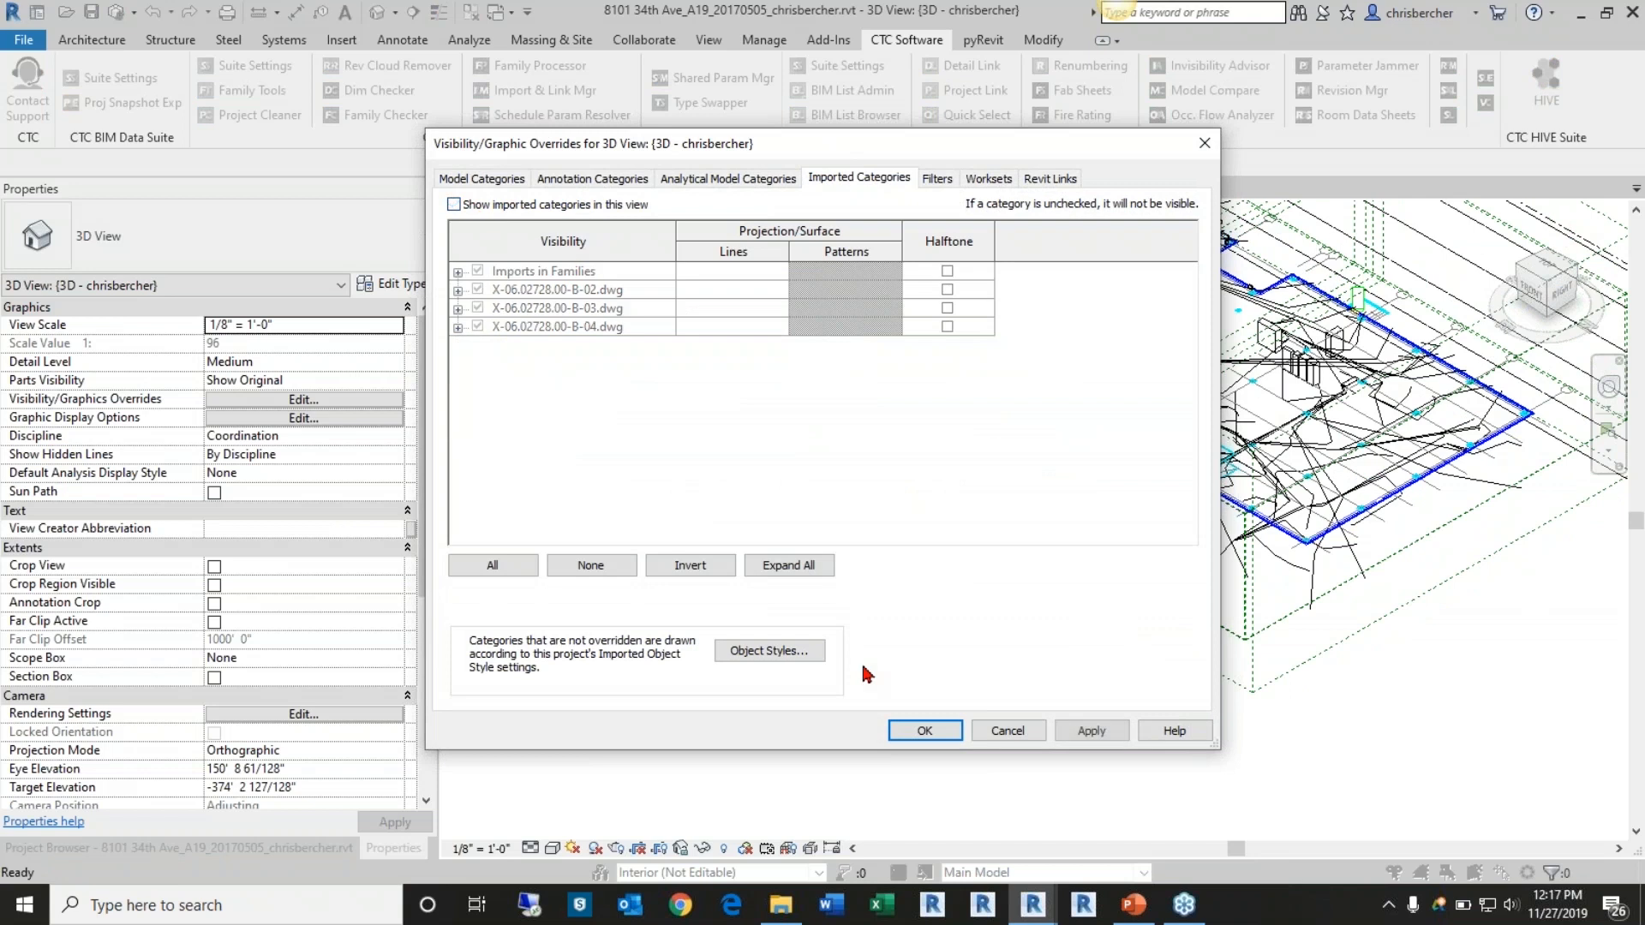
click(924, 730)
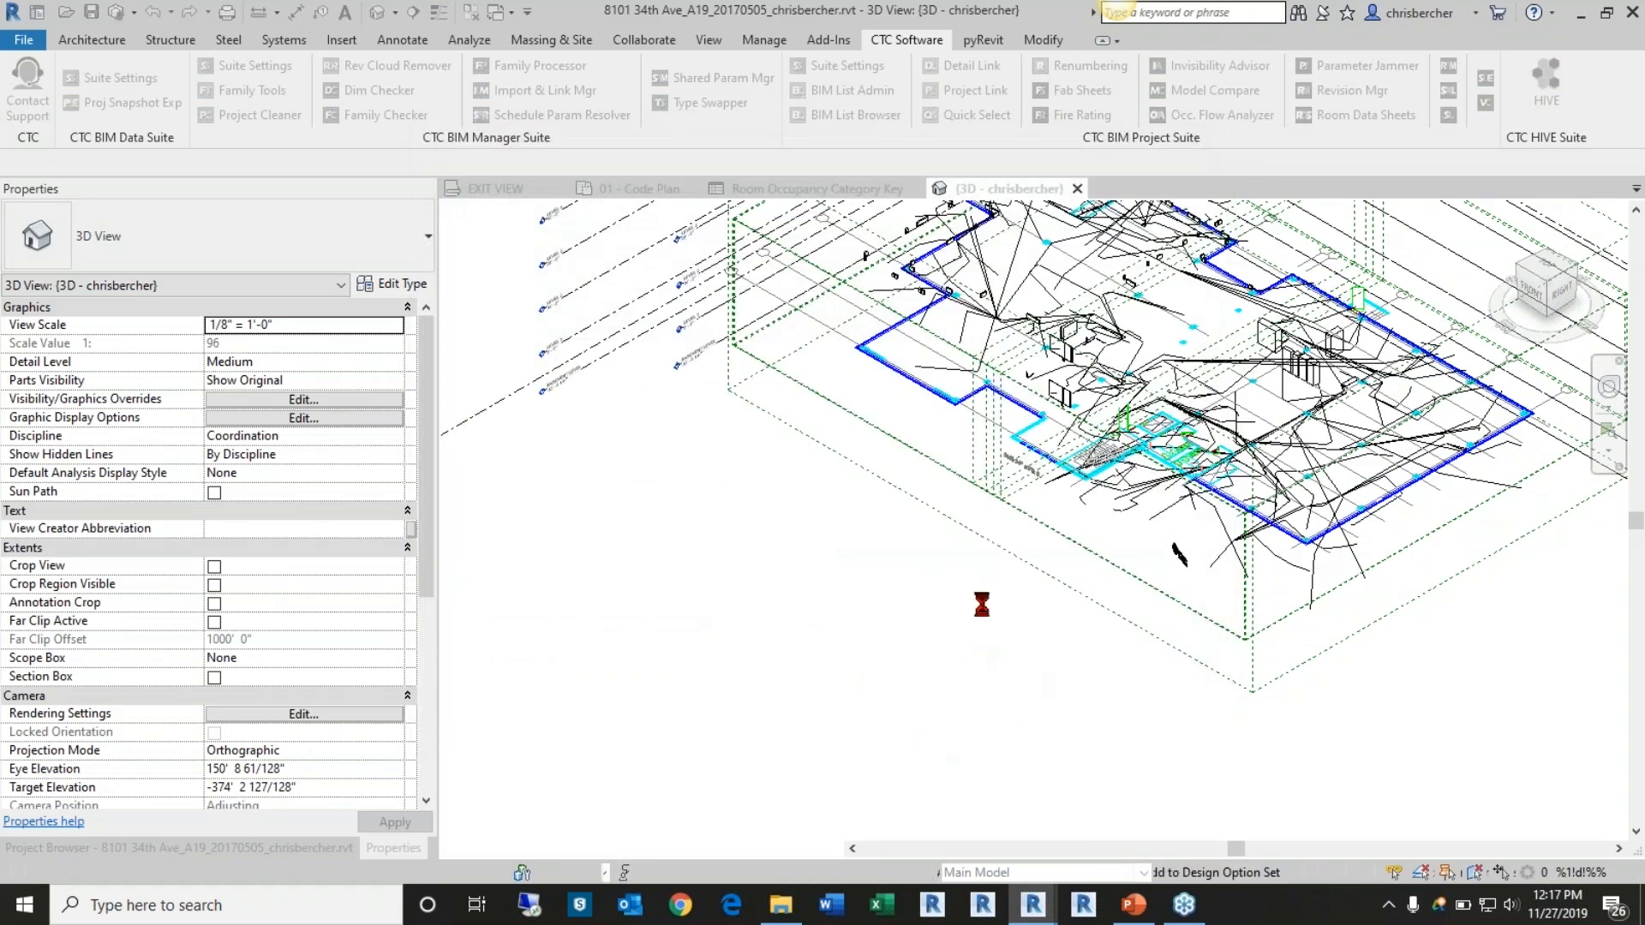
Select the OFA Path 1 network in 3D and examine how it runs across the levels from several angles, then clear the selection
middle_drag(991, 680, 874, 840)
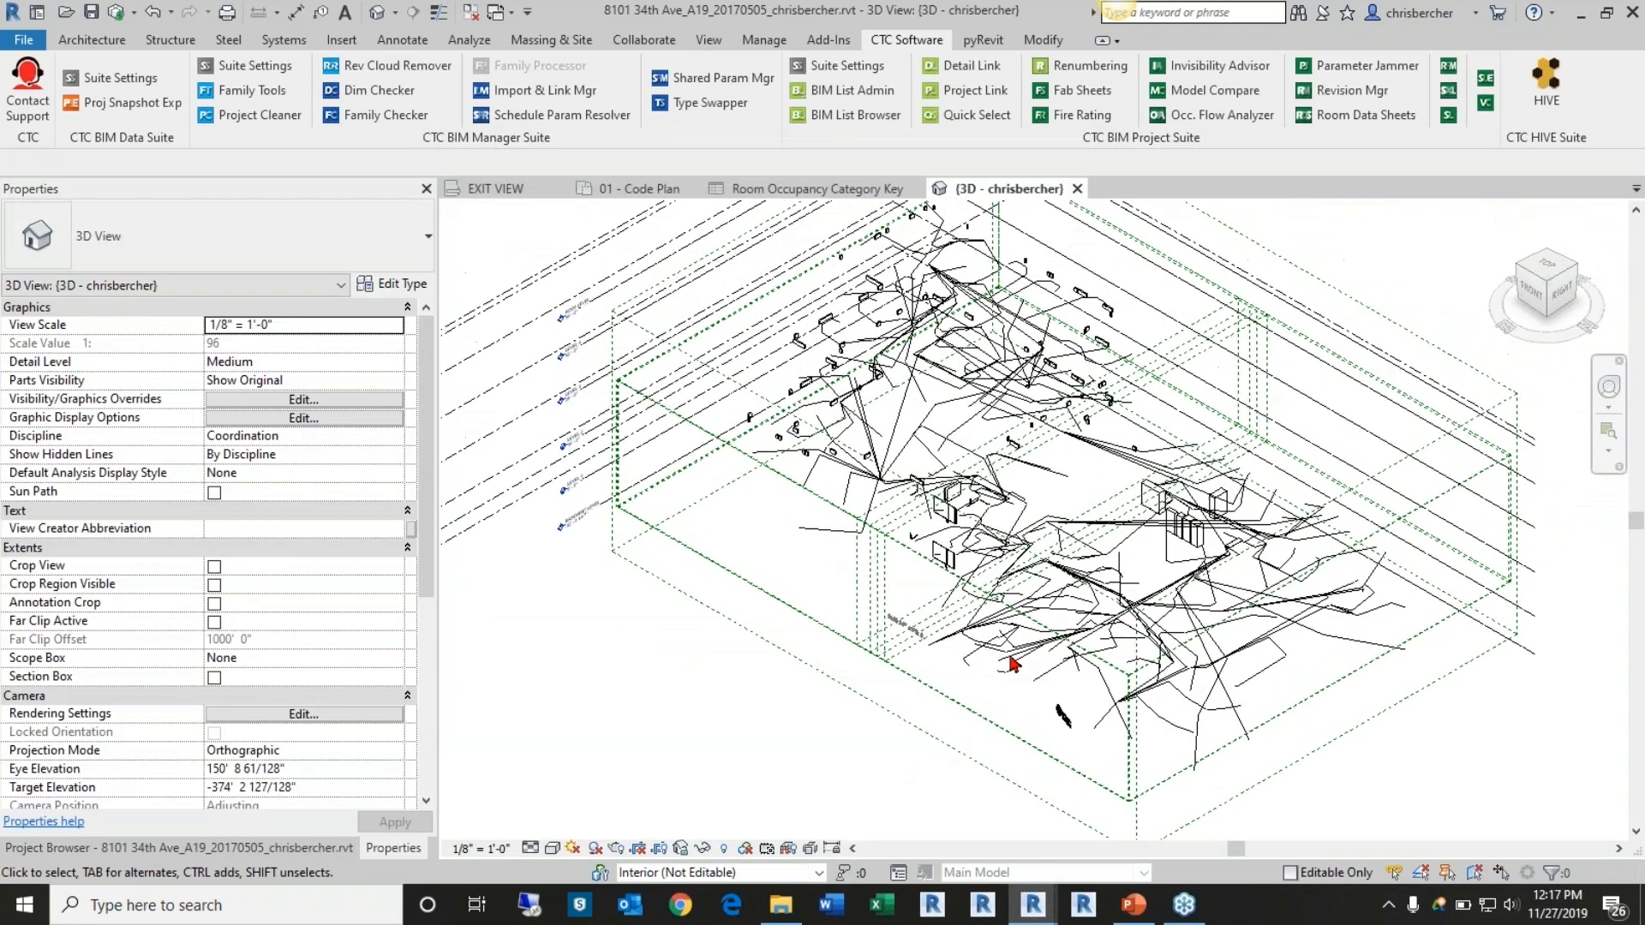
click(1030, 658)
shift+middle_drag(1062, 715, 957, 500)
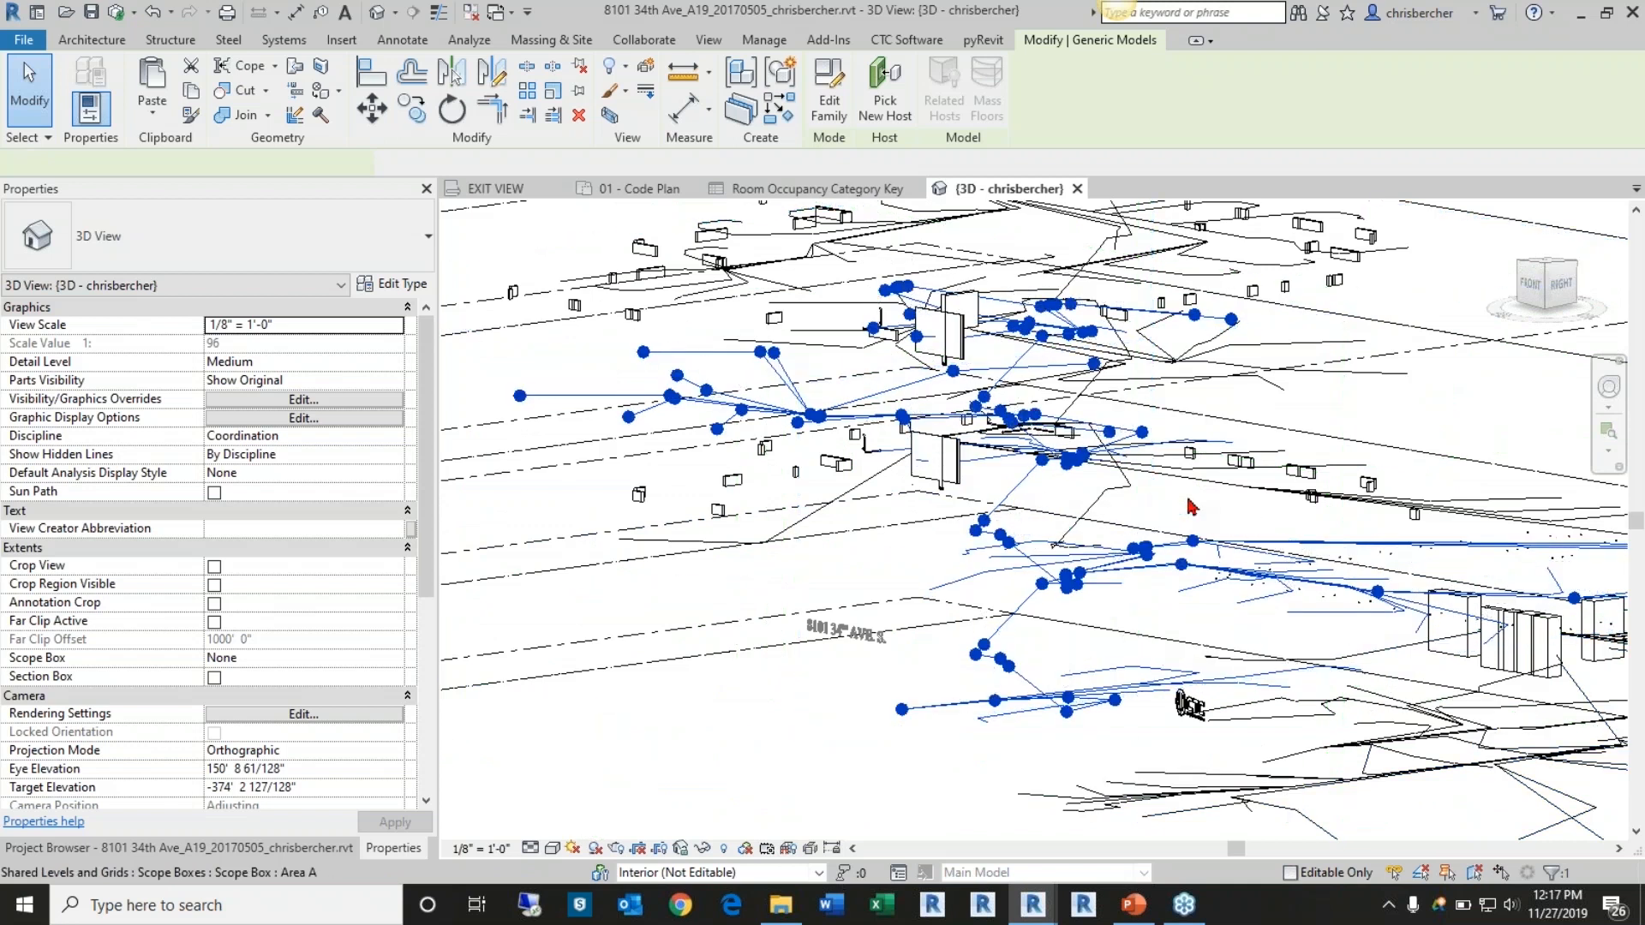
shift+middle_drag(1178, 505, 1157, 526)
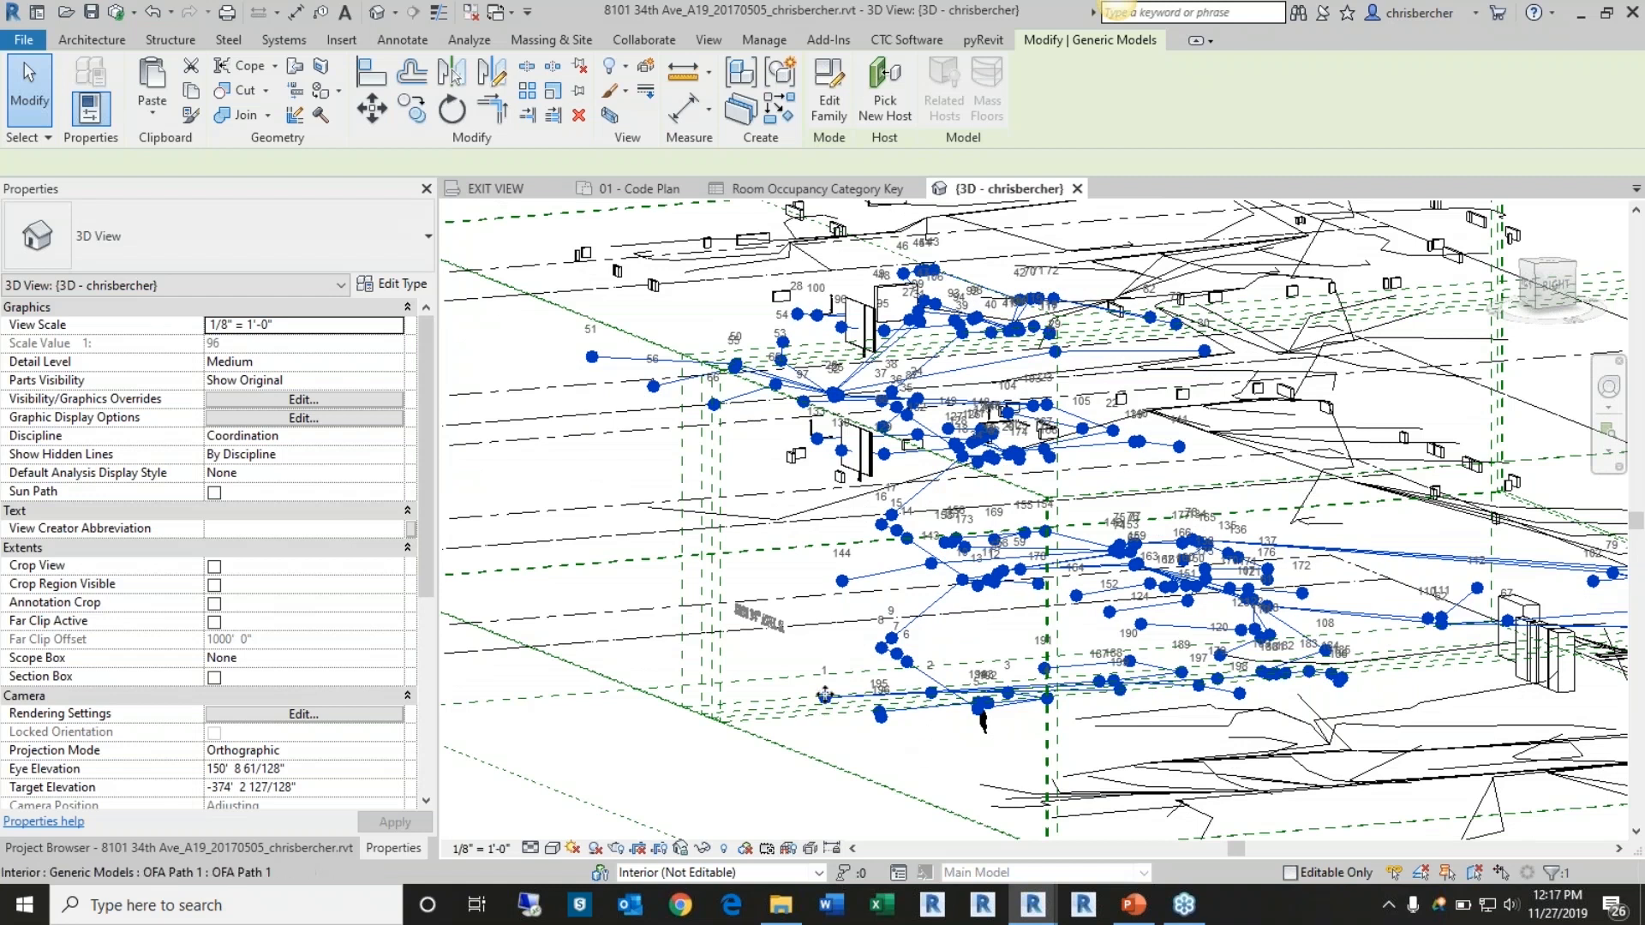
shift+middle_drag(924, 754, 982, 599)
scroll(947, 736, down, 5)
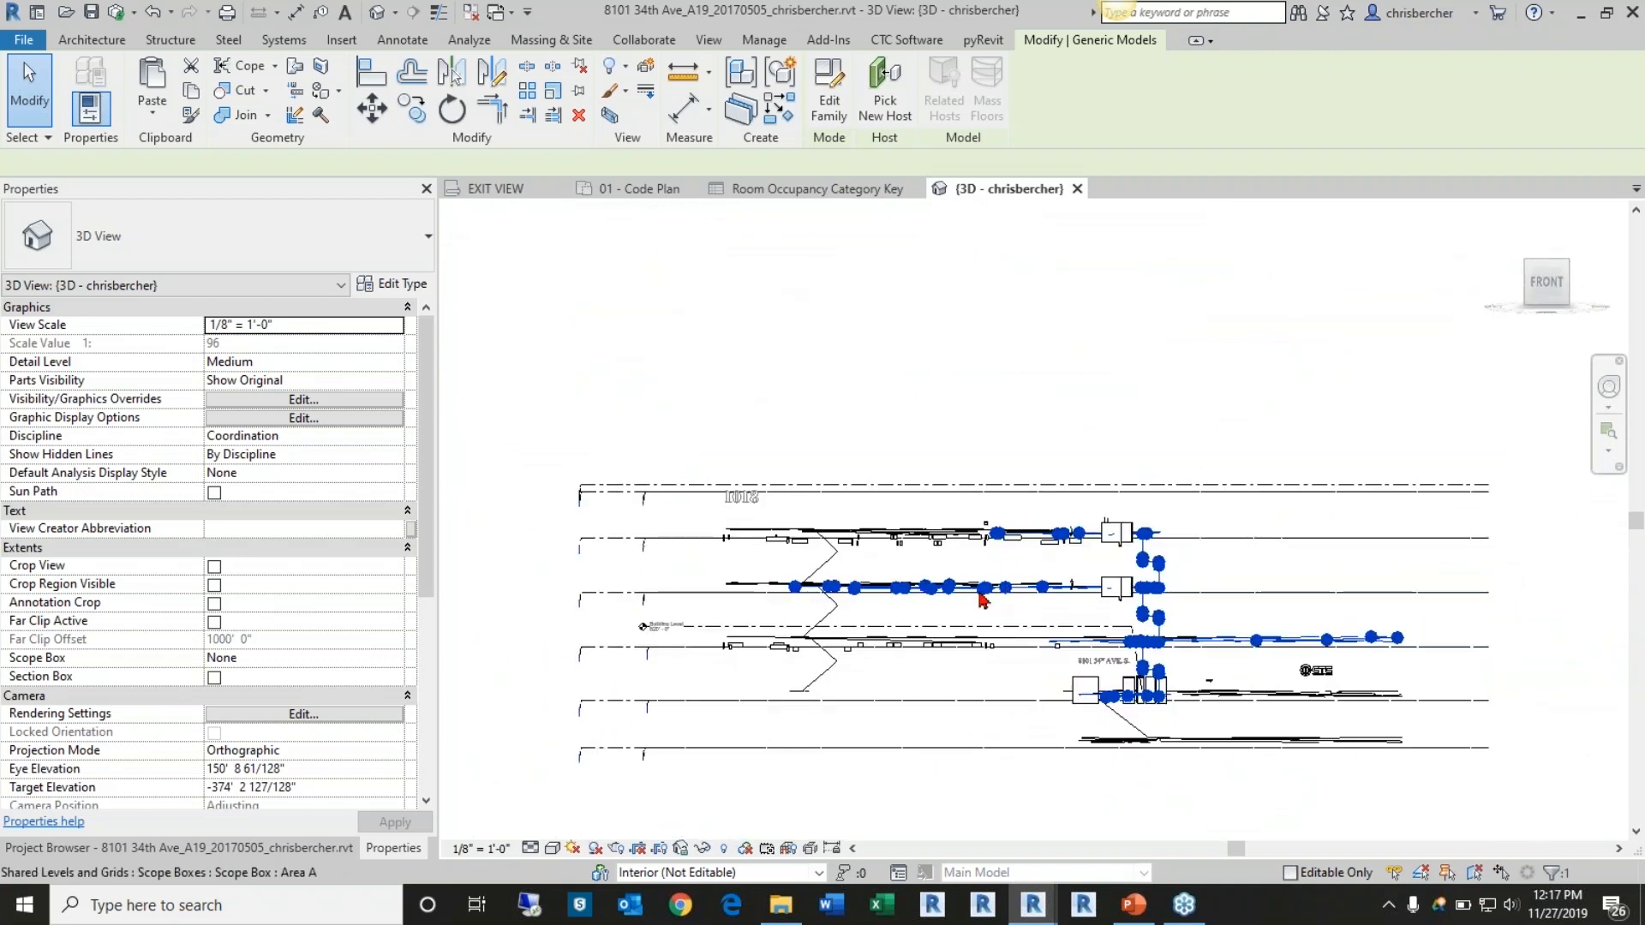
shift+middle_drag(918, 536, 1028, 446)
click(949, 423)
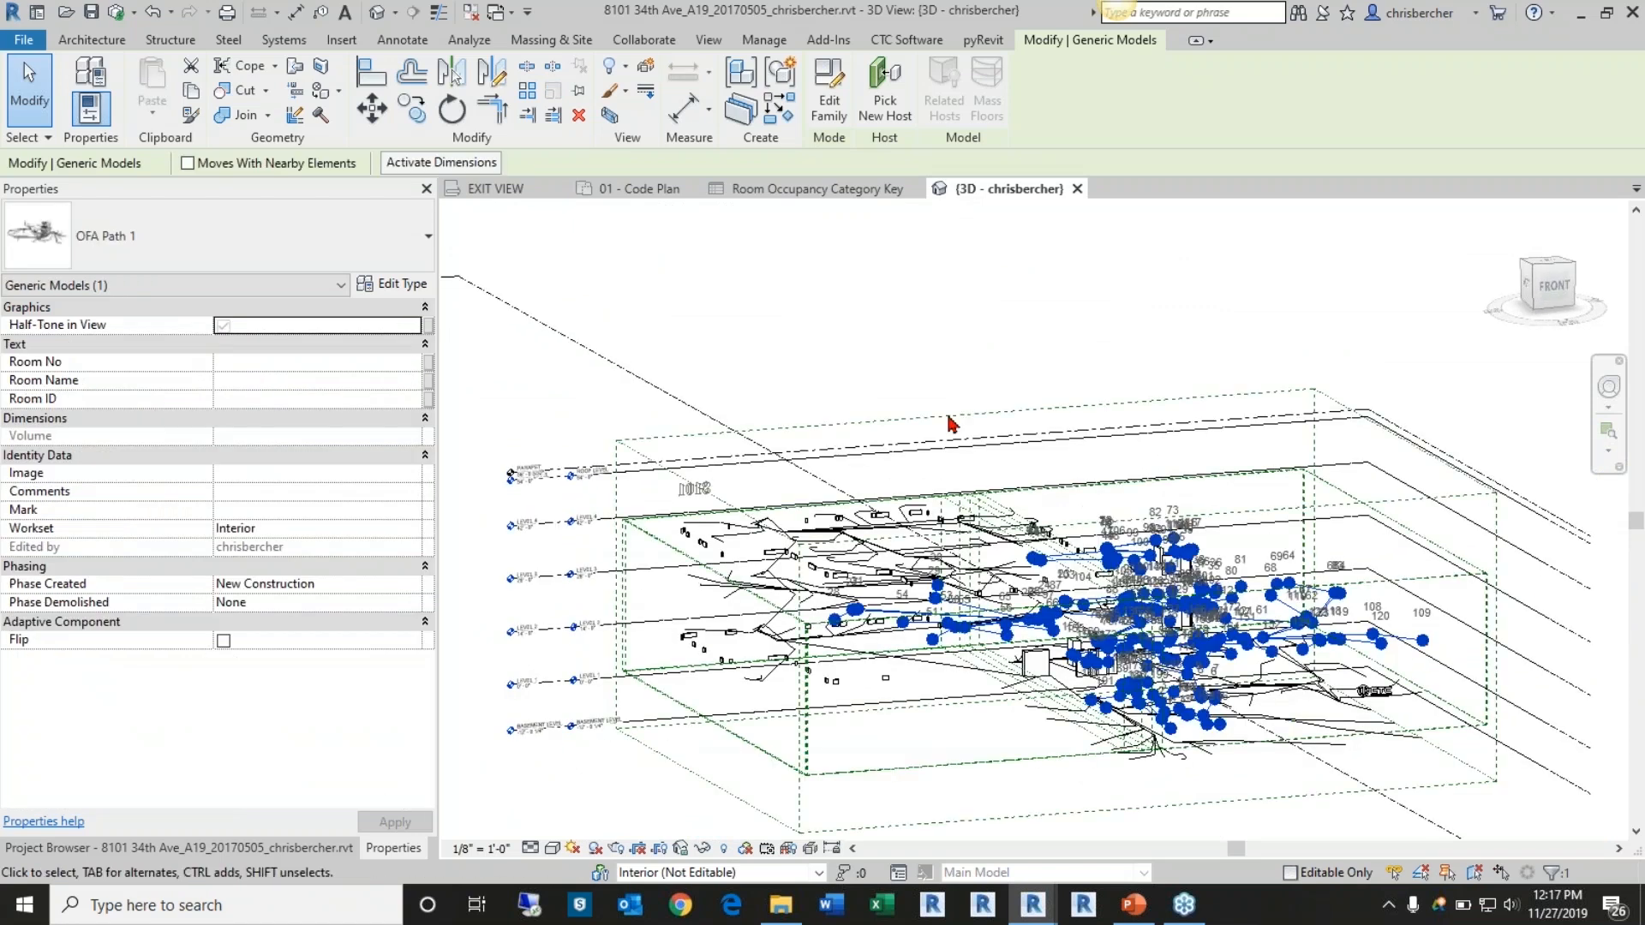
Select the OFA Path 2 network and examine its route through the floors in 3D
shift+middle_drag(907, 409, 967, 473)
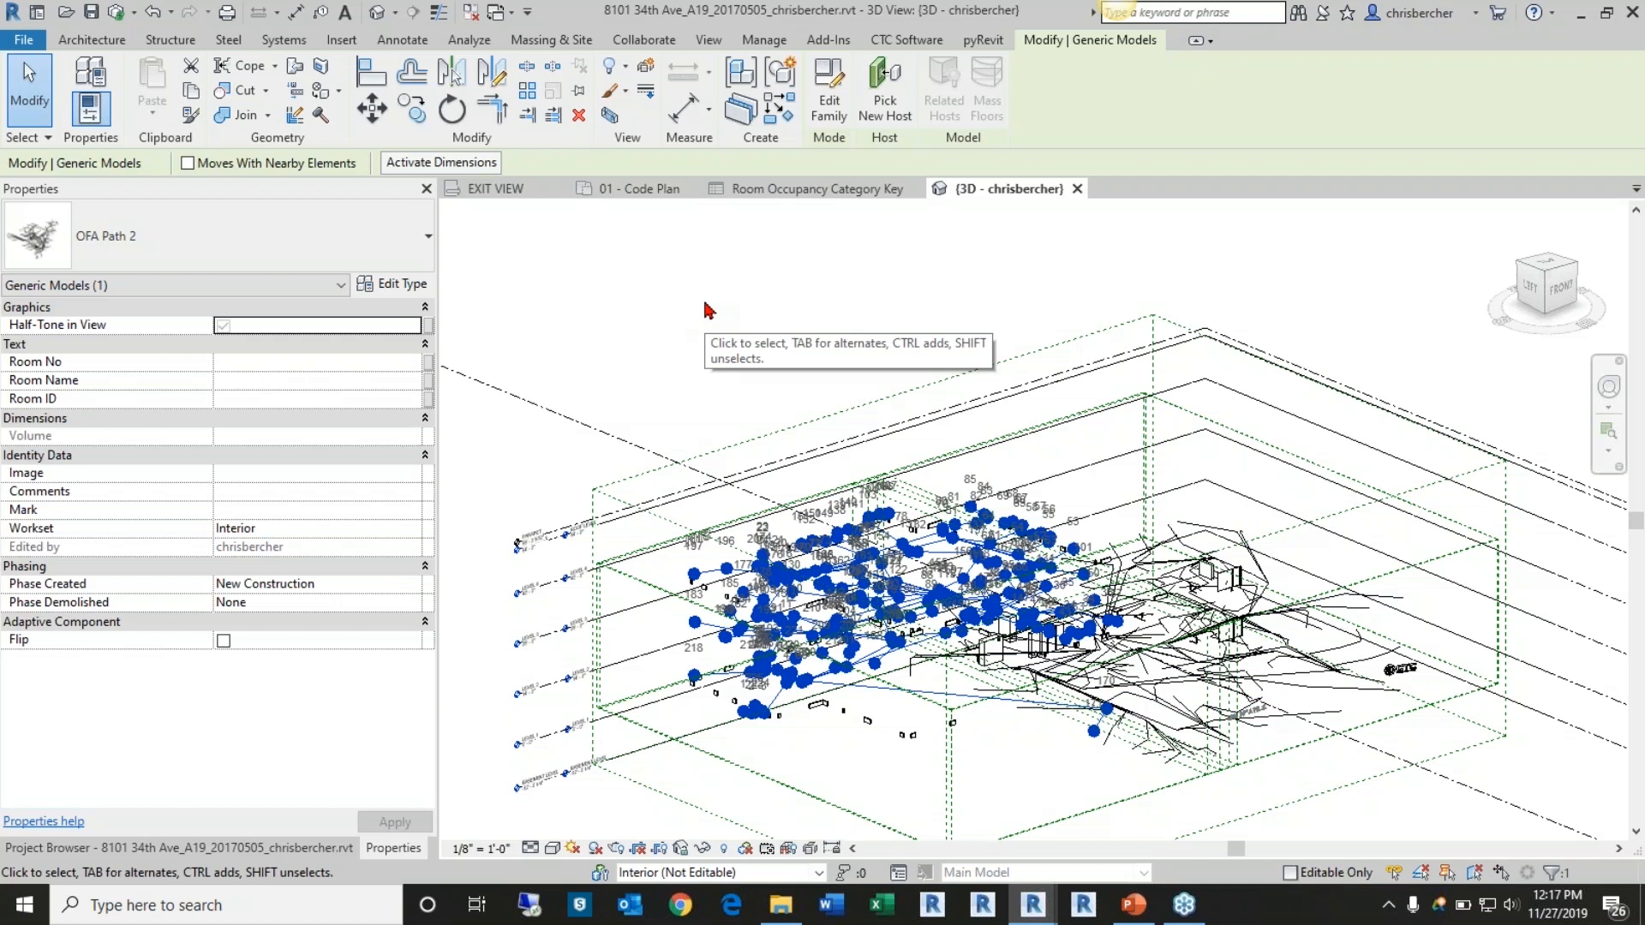
click(896, 339)
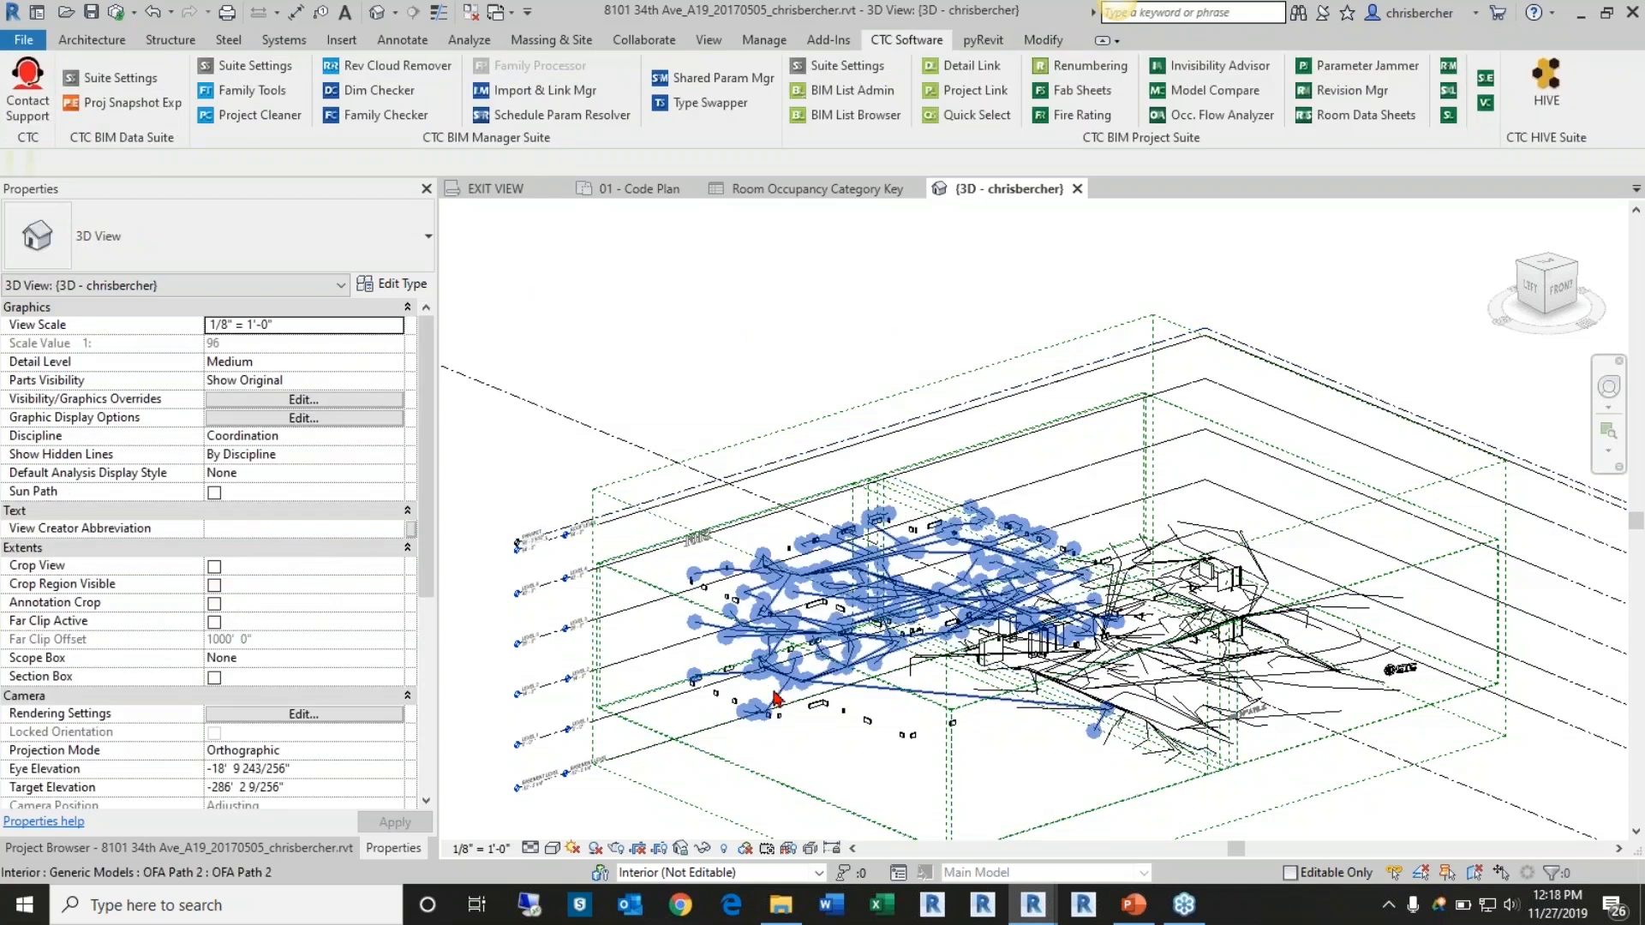
click(775, 699)
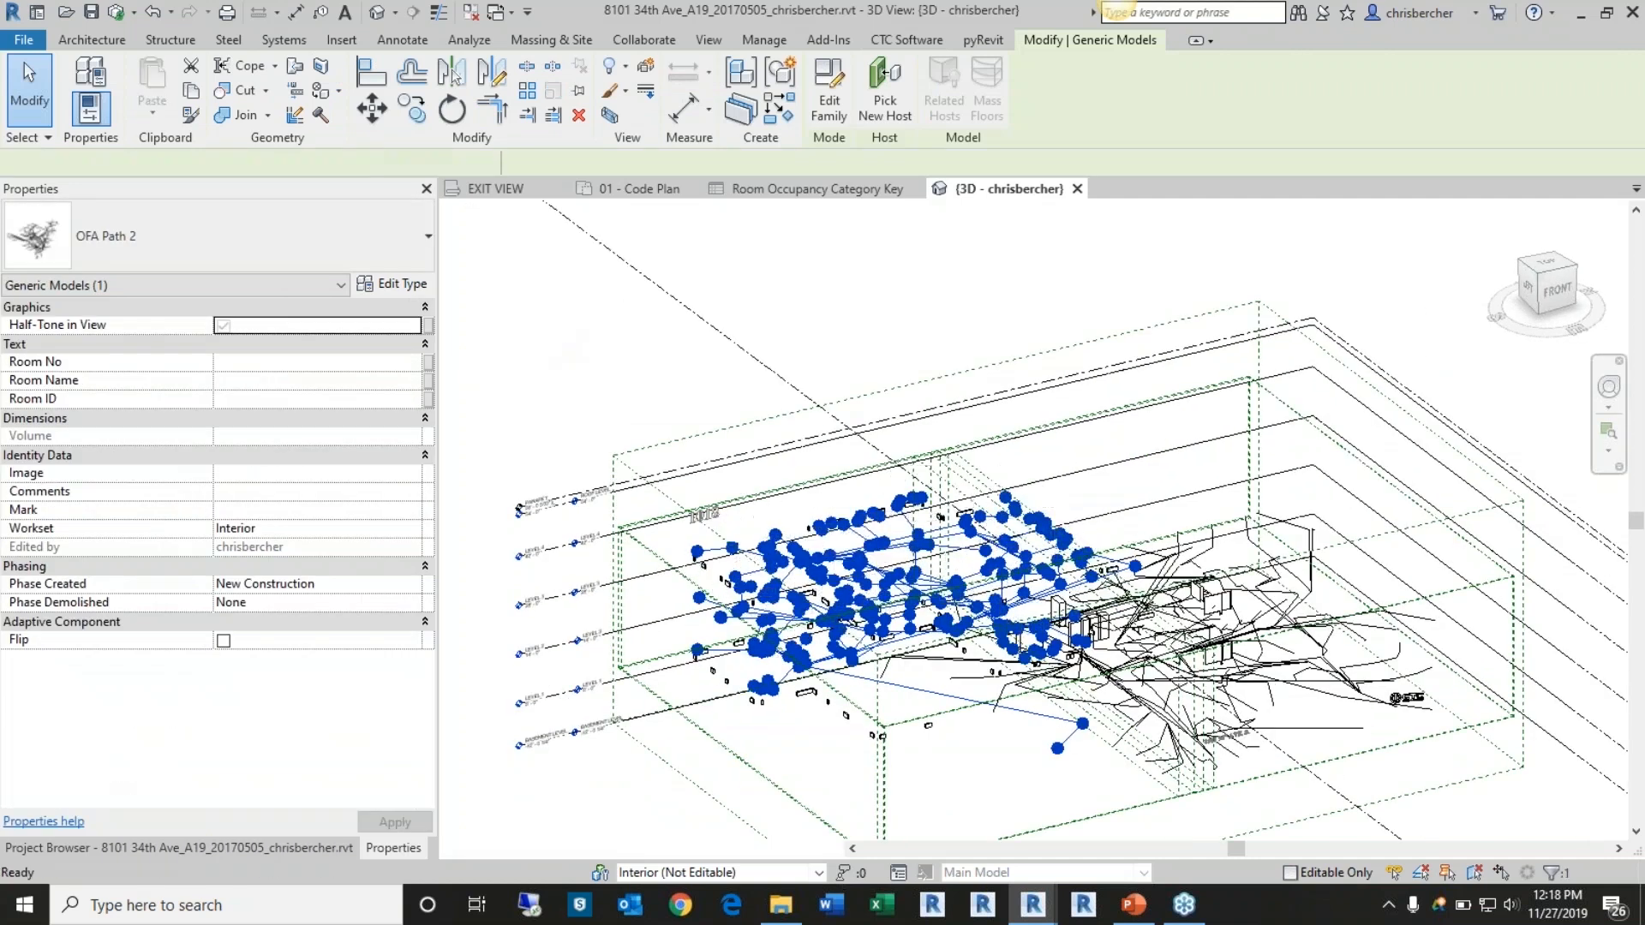
Return to the 01 - Code Plan view and examine the path network running through Entry and Stairs, then clear the selection
key(ctrl+Tab)
key(ctrl+Tab)
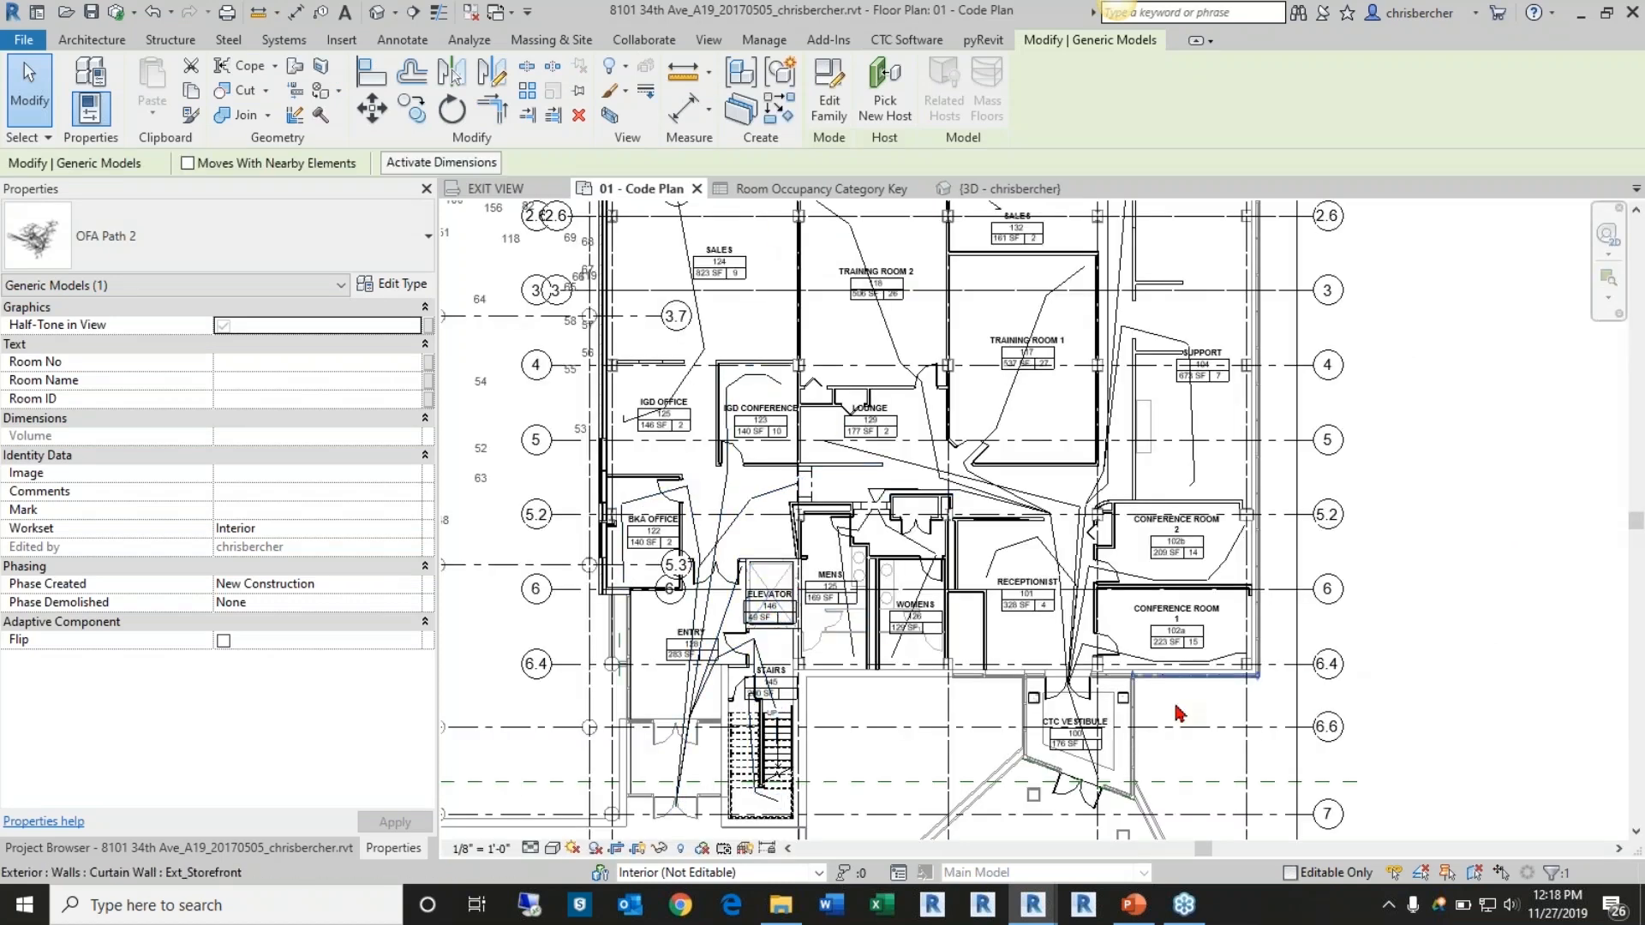
key(Escape)
middle_drag(860, 716, 908, 677)
scroll(676, 557, up, 5)
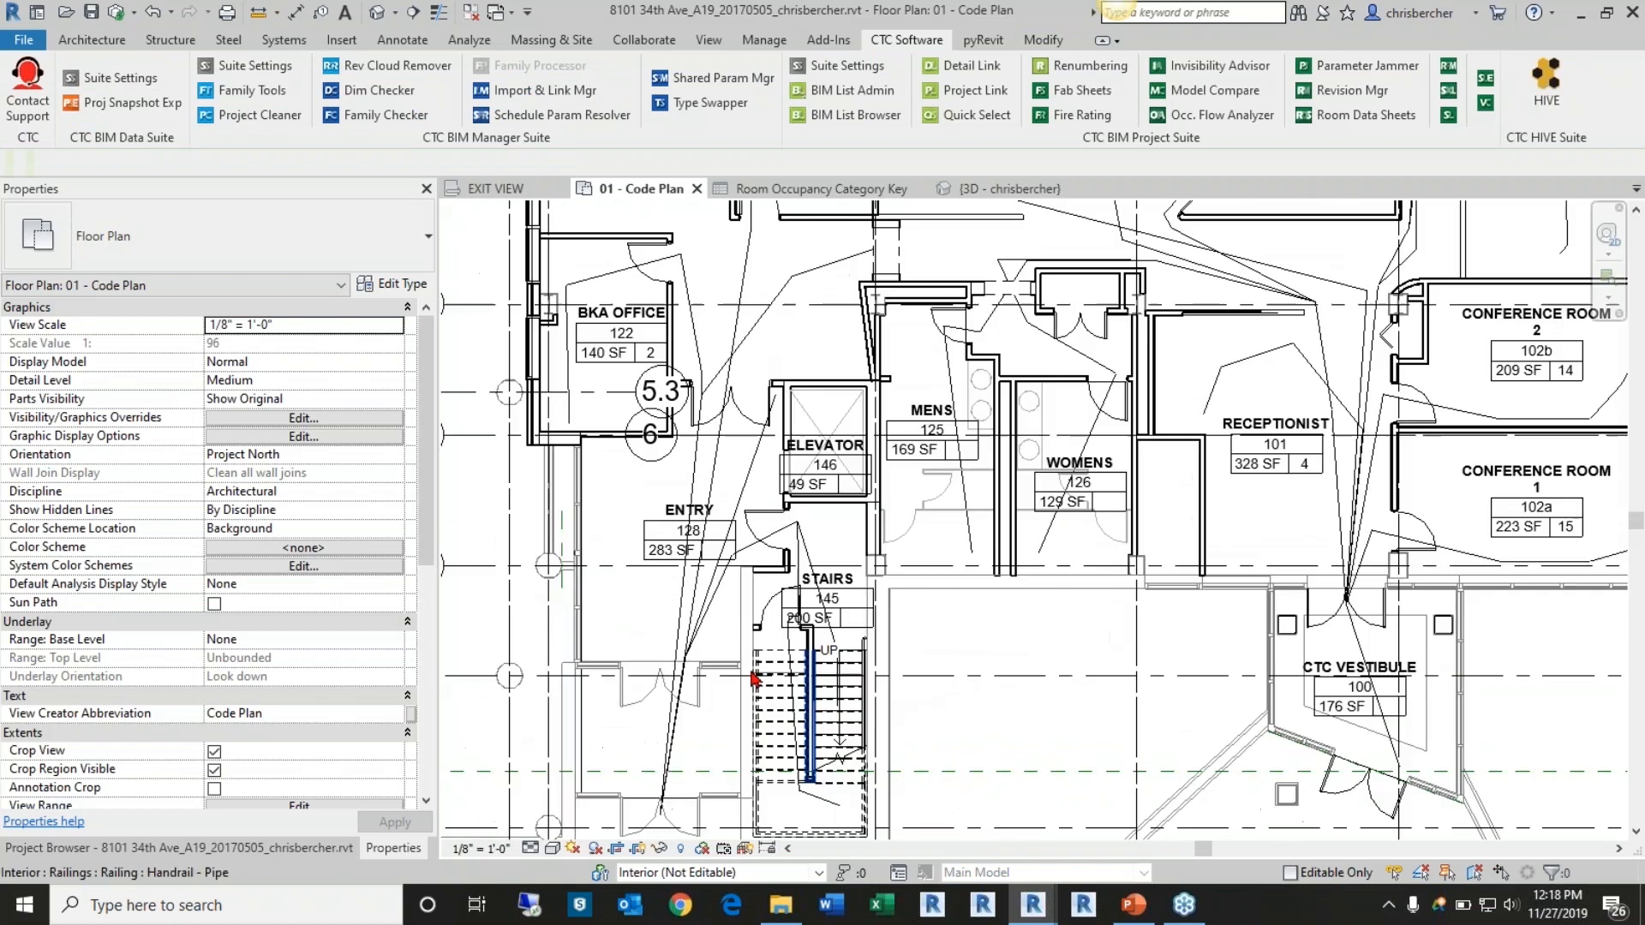
scroll(675, 562, down, 3)
click(646, 561)
middle_drag(646, 561, 732, 576)
scroll(735, 557, down, 2)
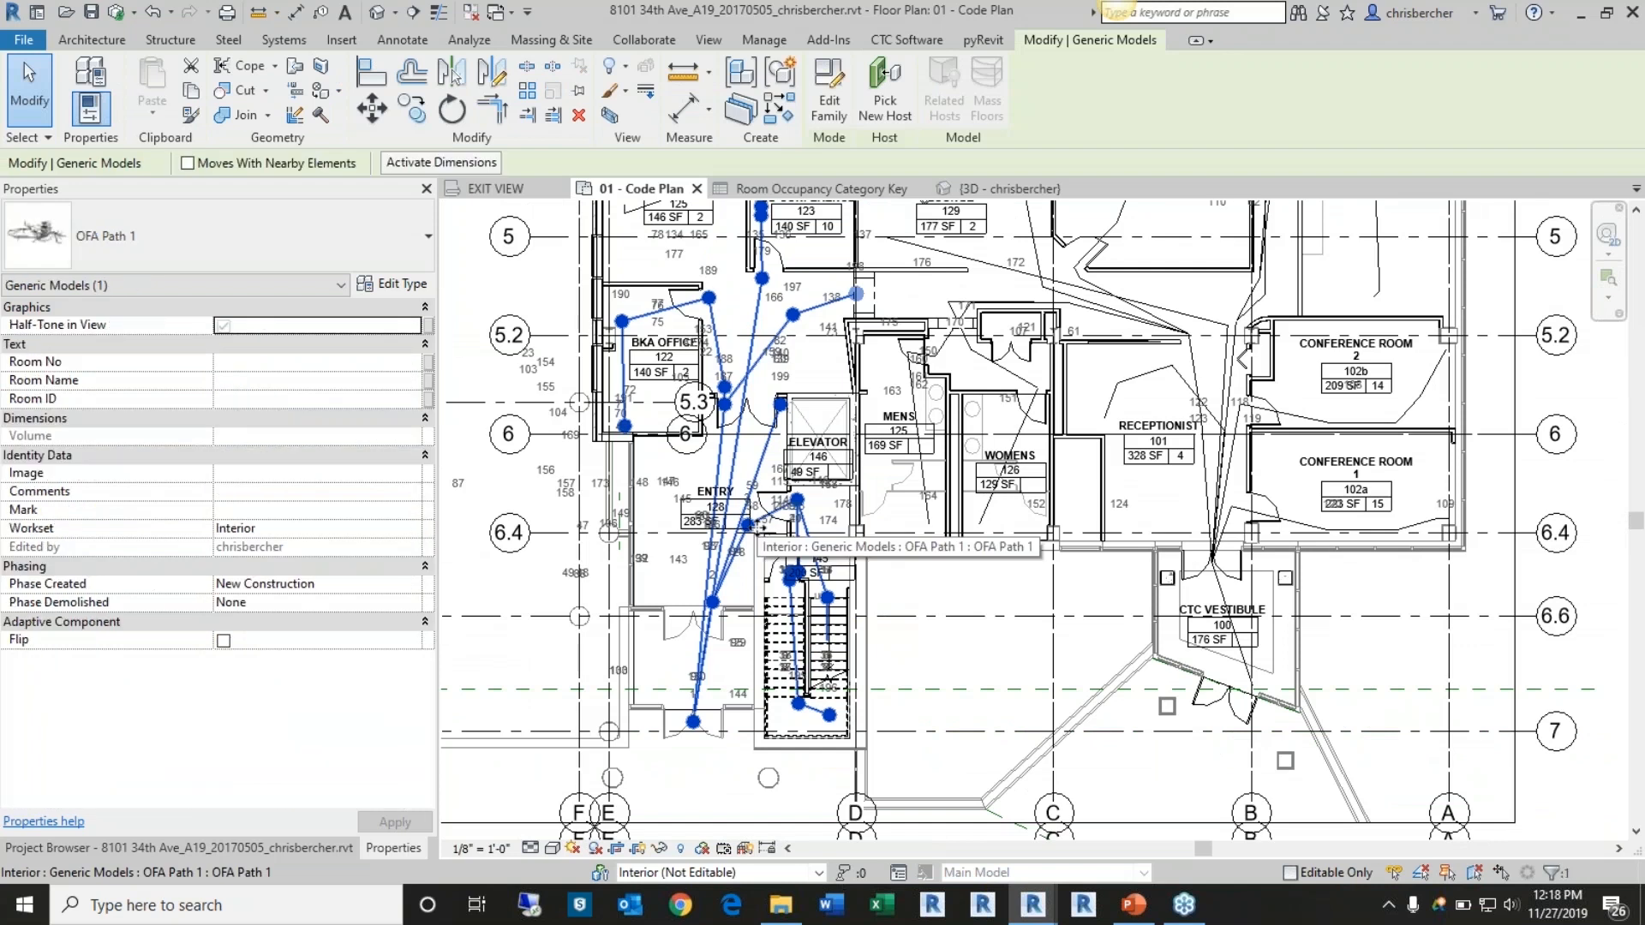
key(Escape)
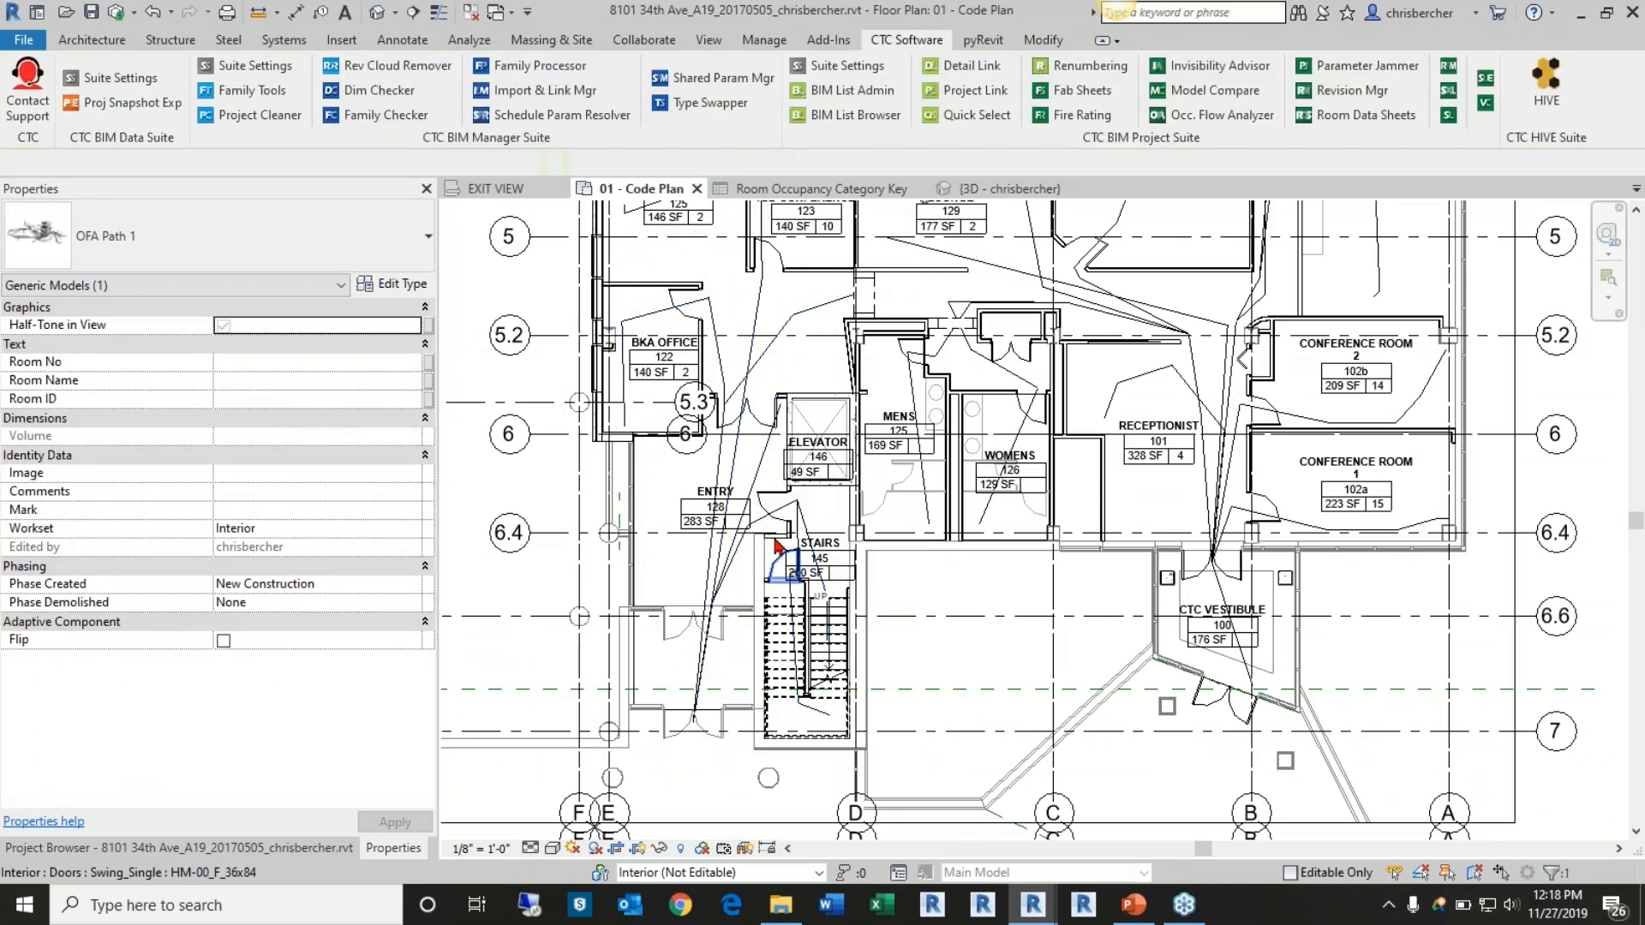
Check the occupant count at path point 190 in the BKA Office, try moving the point upward, and clear the selection
click(802, 514)
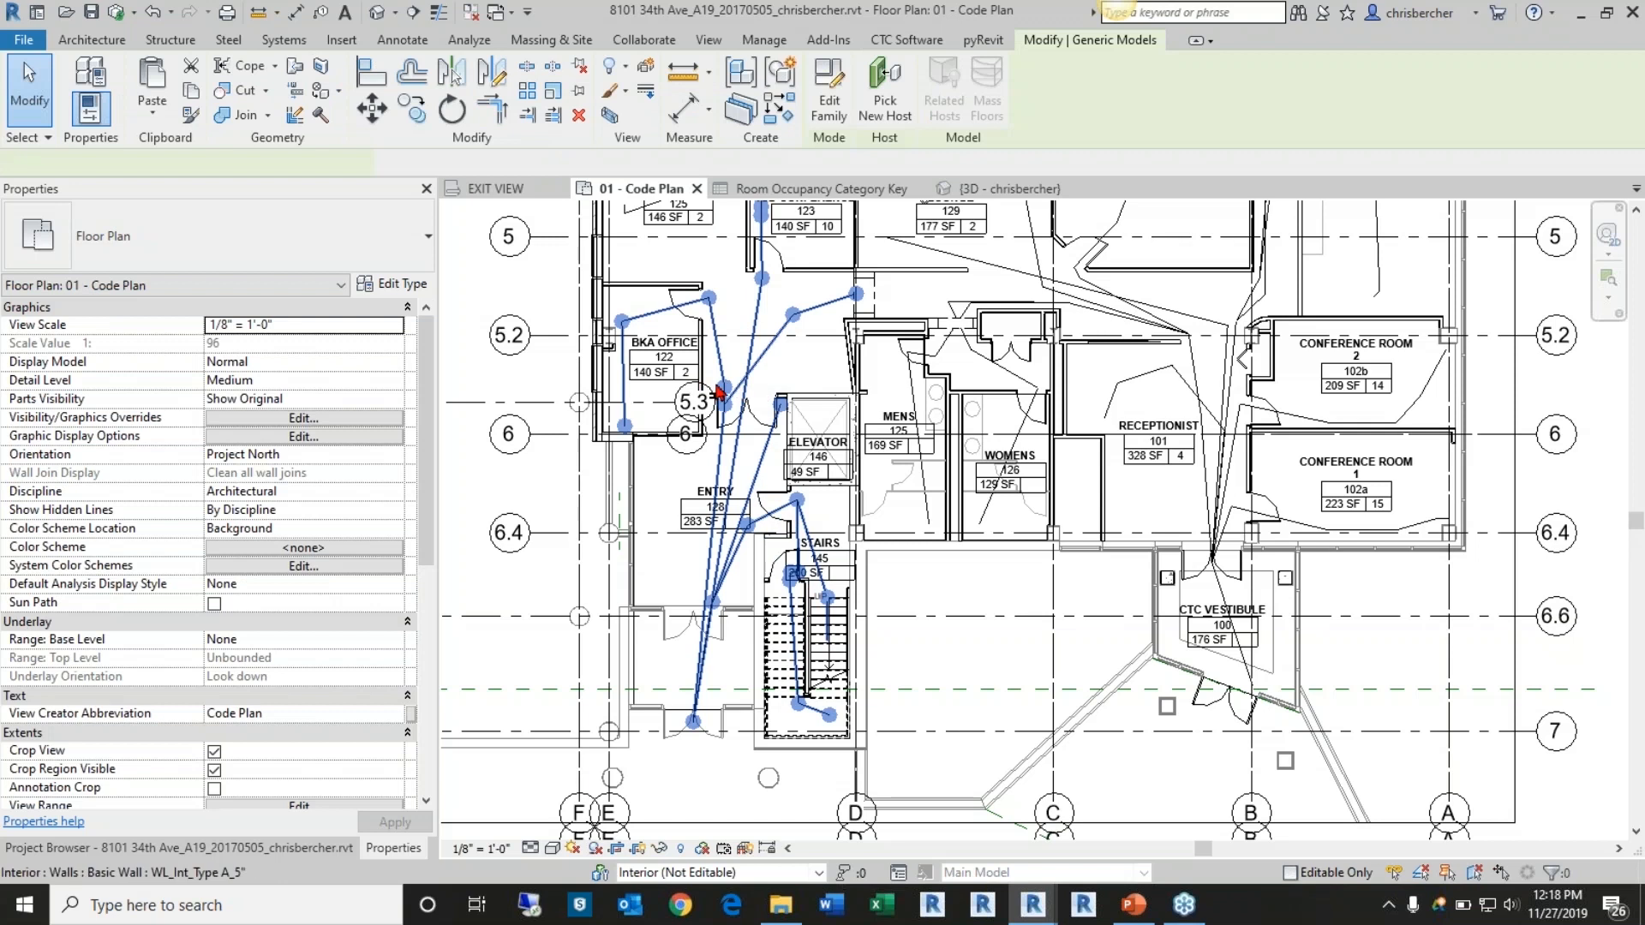
scroll(724, 386, up, 3)
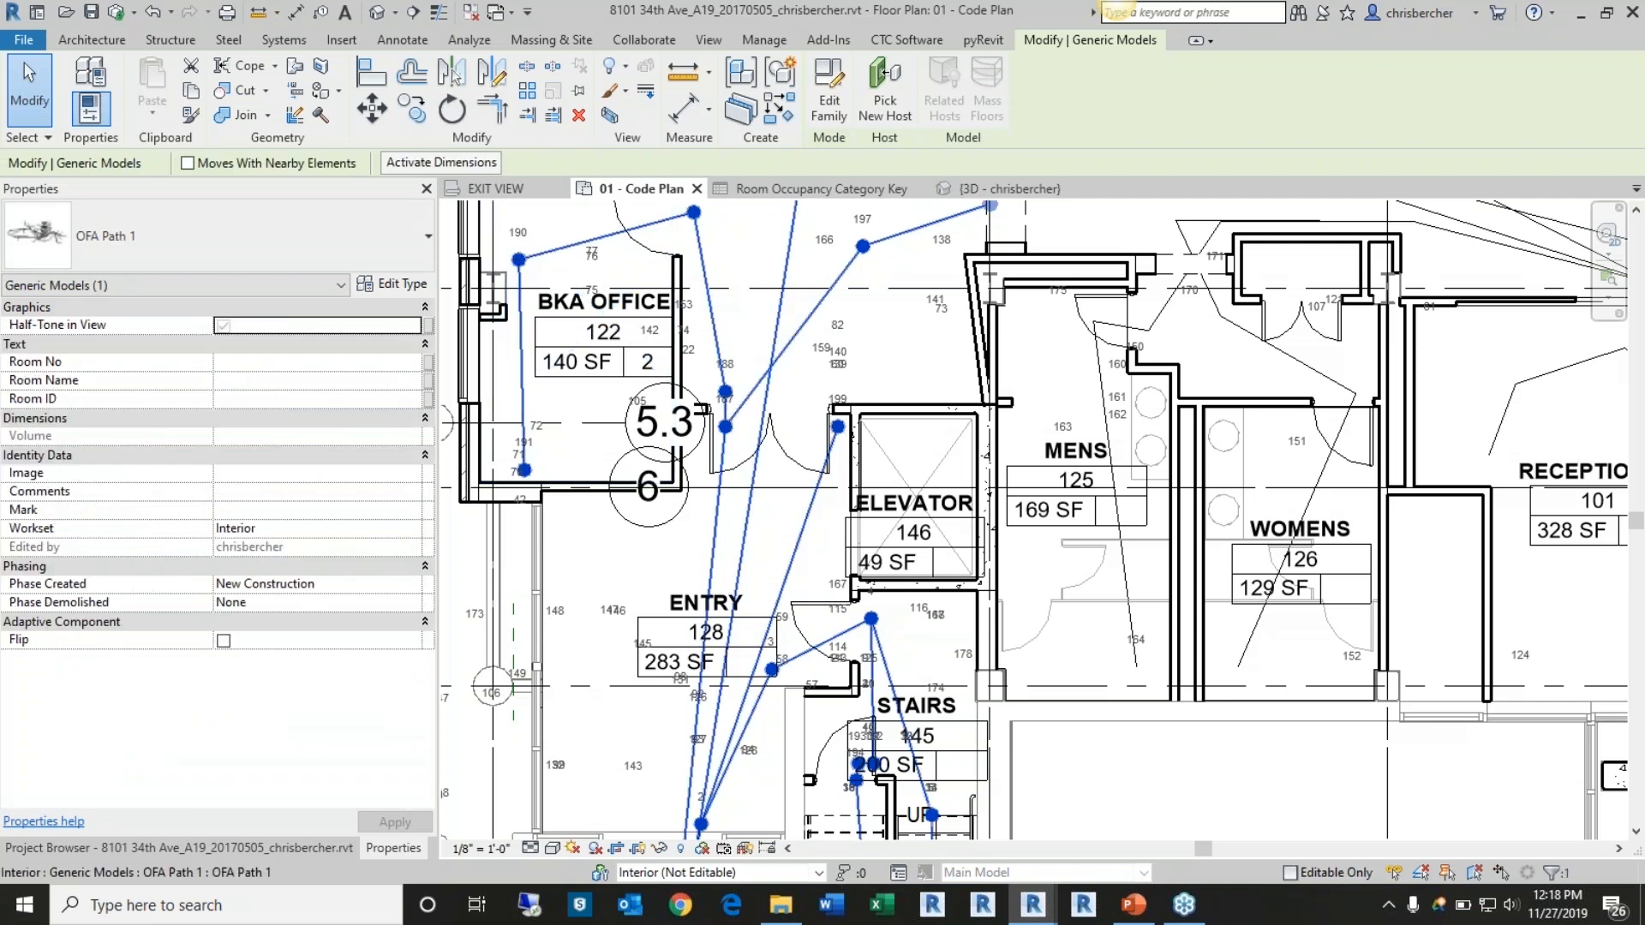
click(520, 258)
middle_drag(520, 214, 526, 286)
drag(524, 333, 523, 332)
mouse_move(527, 265)
mouse_down()
mouse_move(524, 292)
mouse_move(527, 240)
mouse_move(524, 290)
mouse_up()
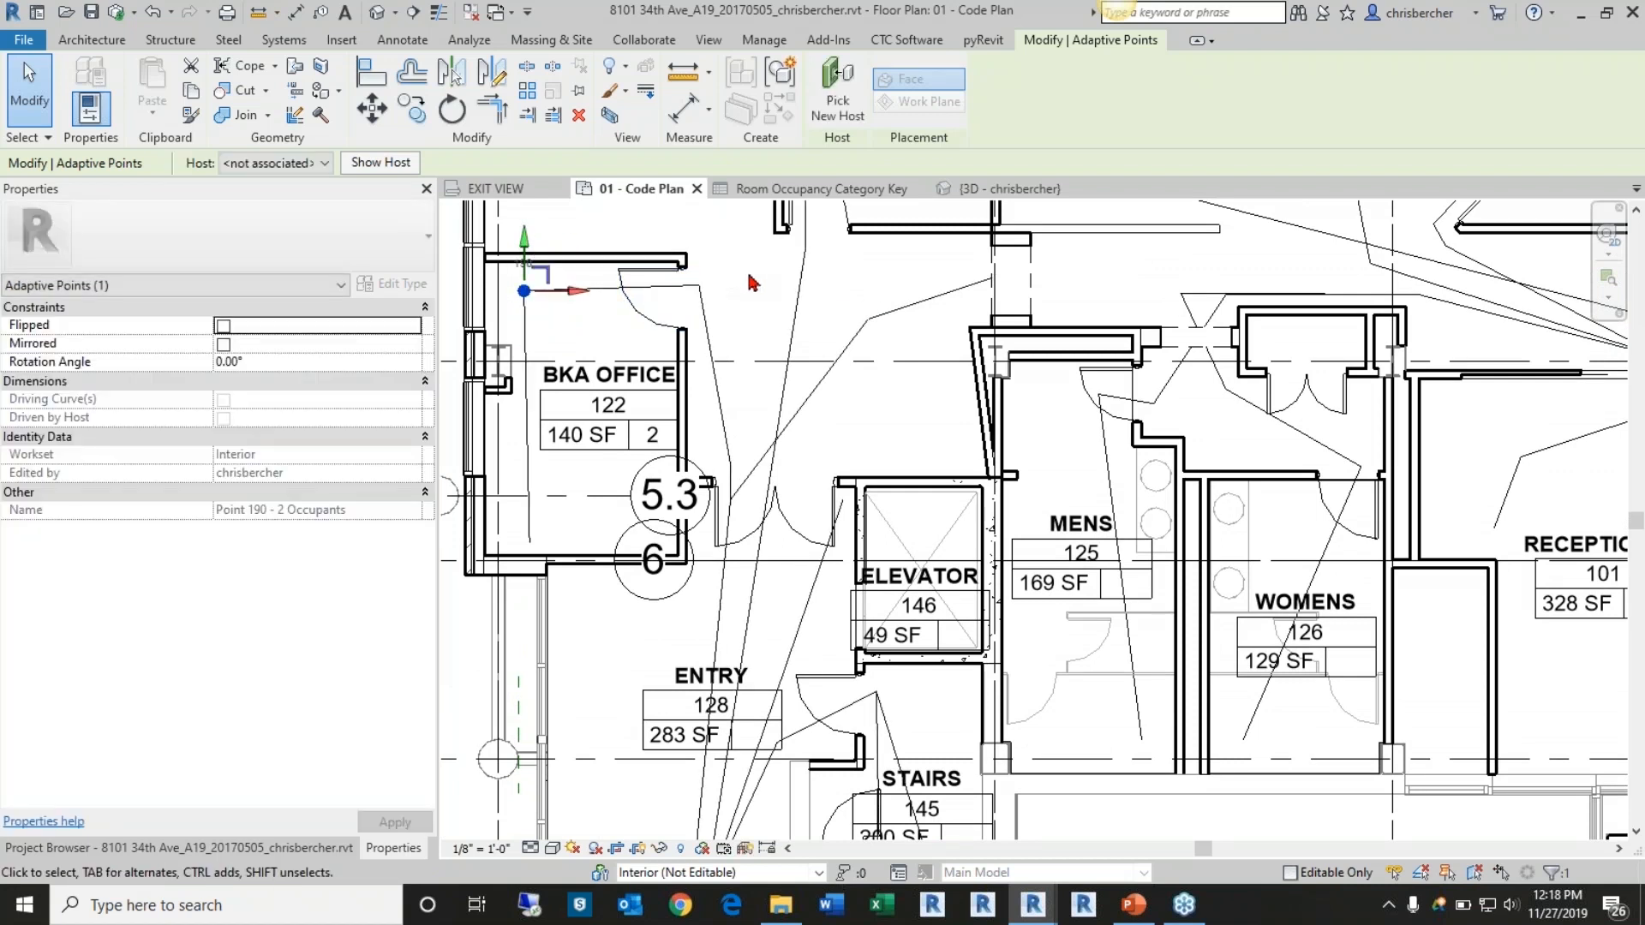
click(814, 322)
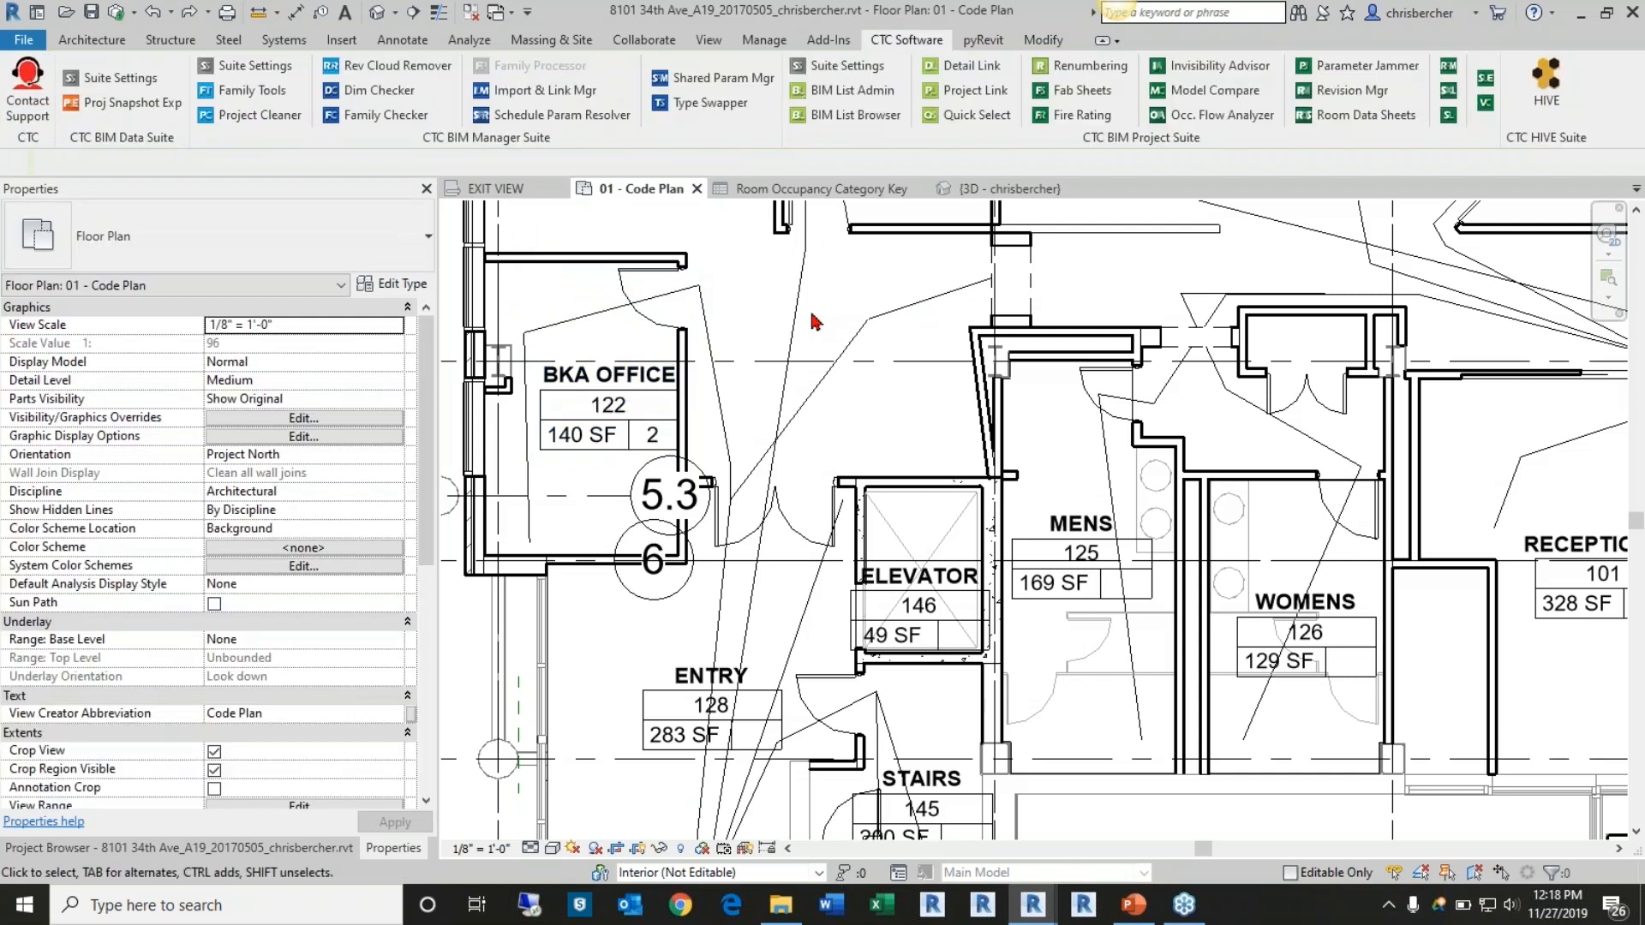
Select the Entry path network again and trace its branches up to the IGD Conference room, then clear the selection
scroll(841, 274, down, 2)
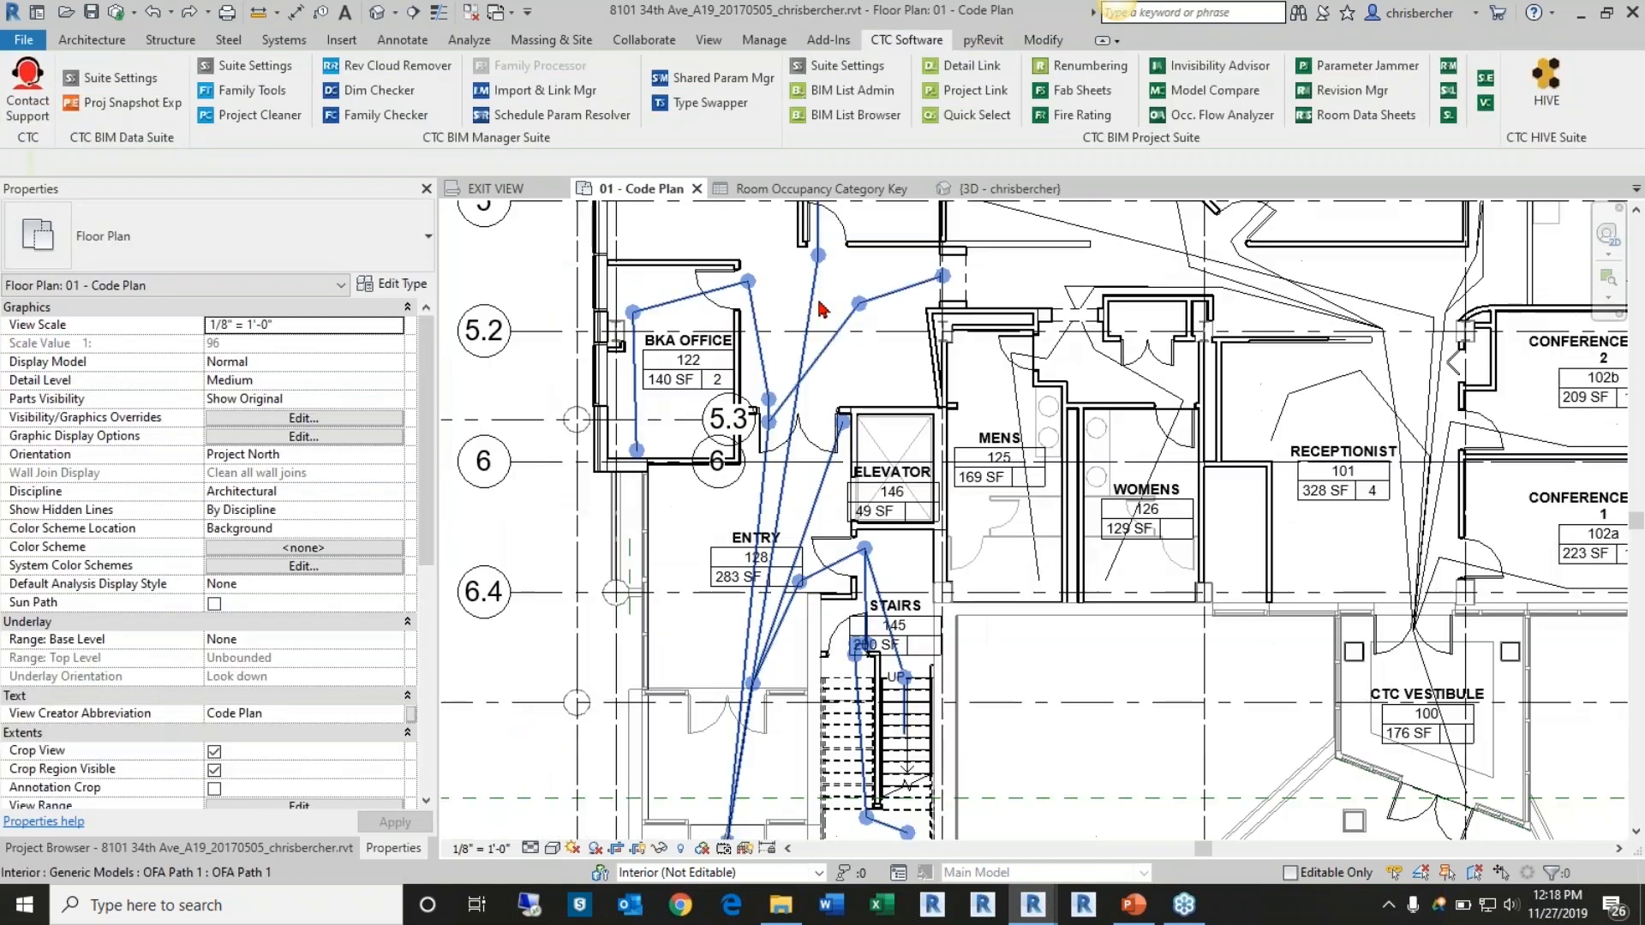
click(845, 316)
scroll(845, 315, down, 2)
middle_drag(802, 454, 778, 456)
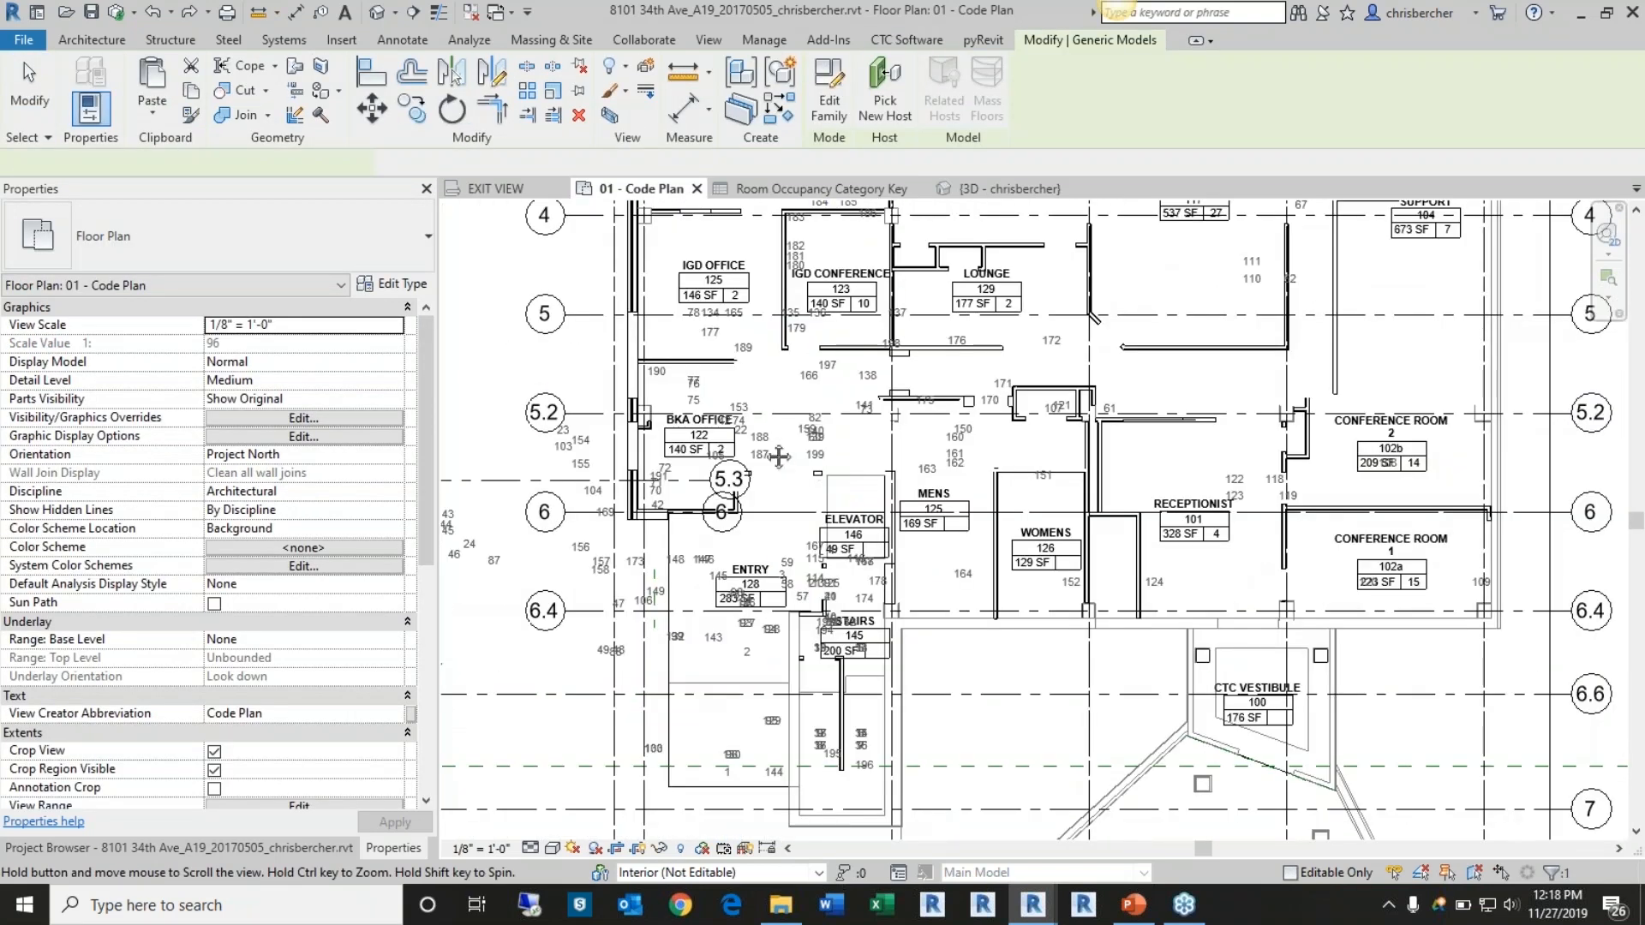
middle_drag(789, 336, 777, 409)
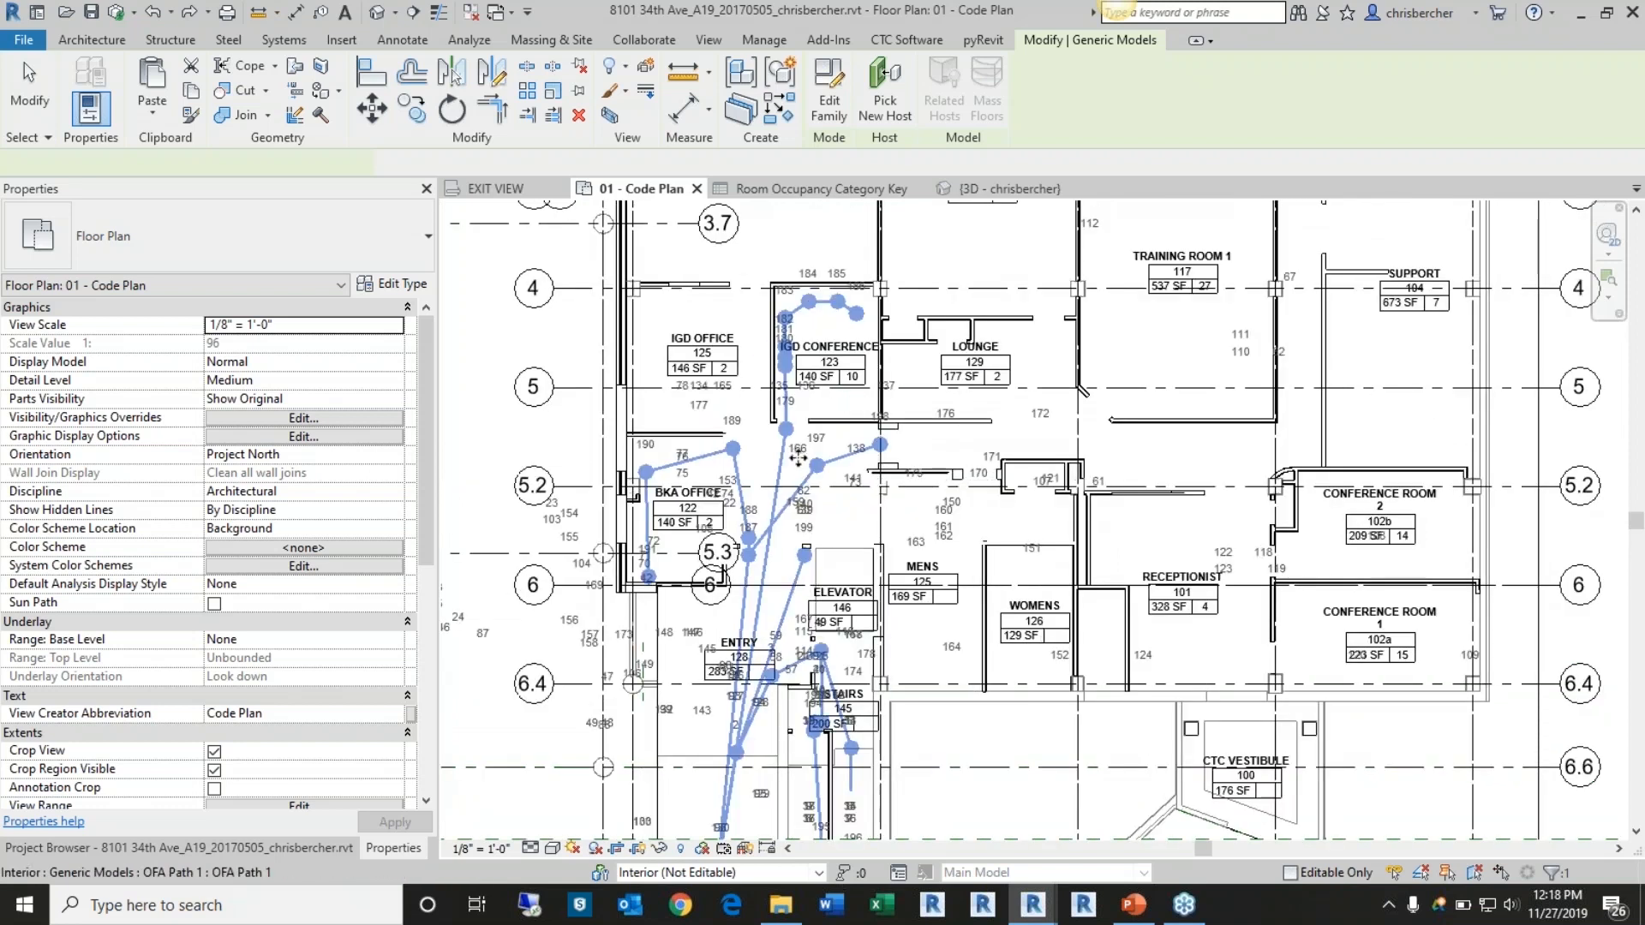
key(Escape)
scroll(926, 480, down, 1)
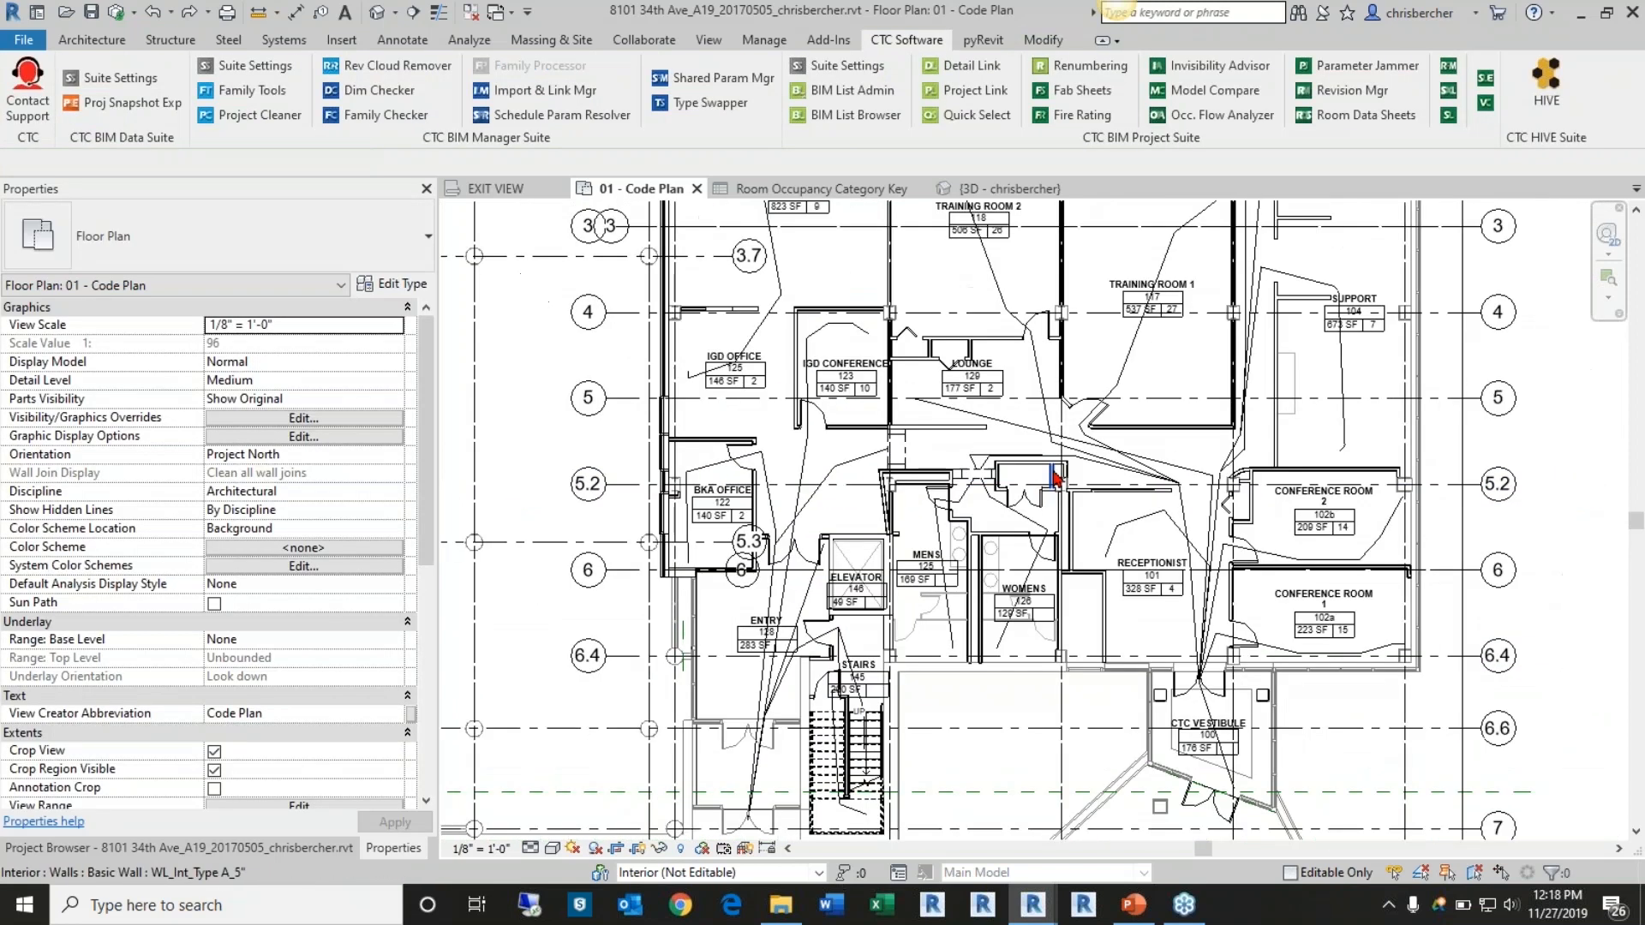
Select the path network leading to the CTC Vestibule and bring the Occupant Flow Analyzer window back up
click(1148, 458)
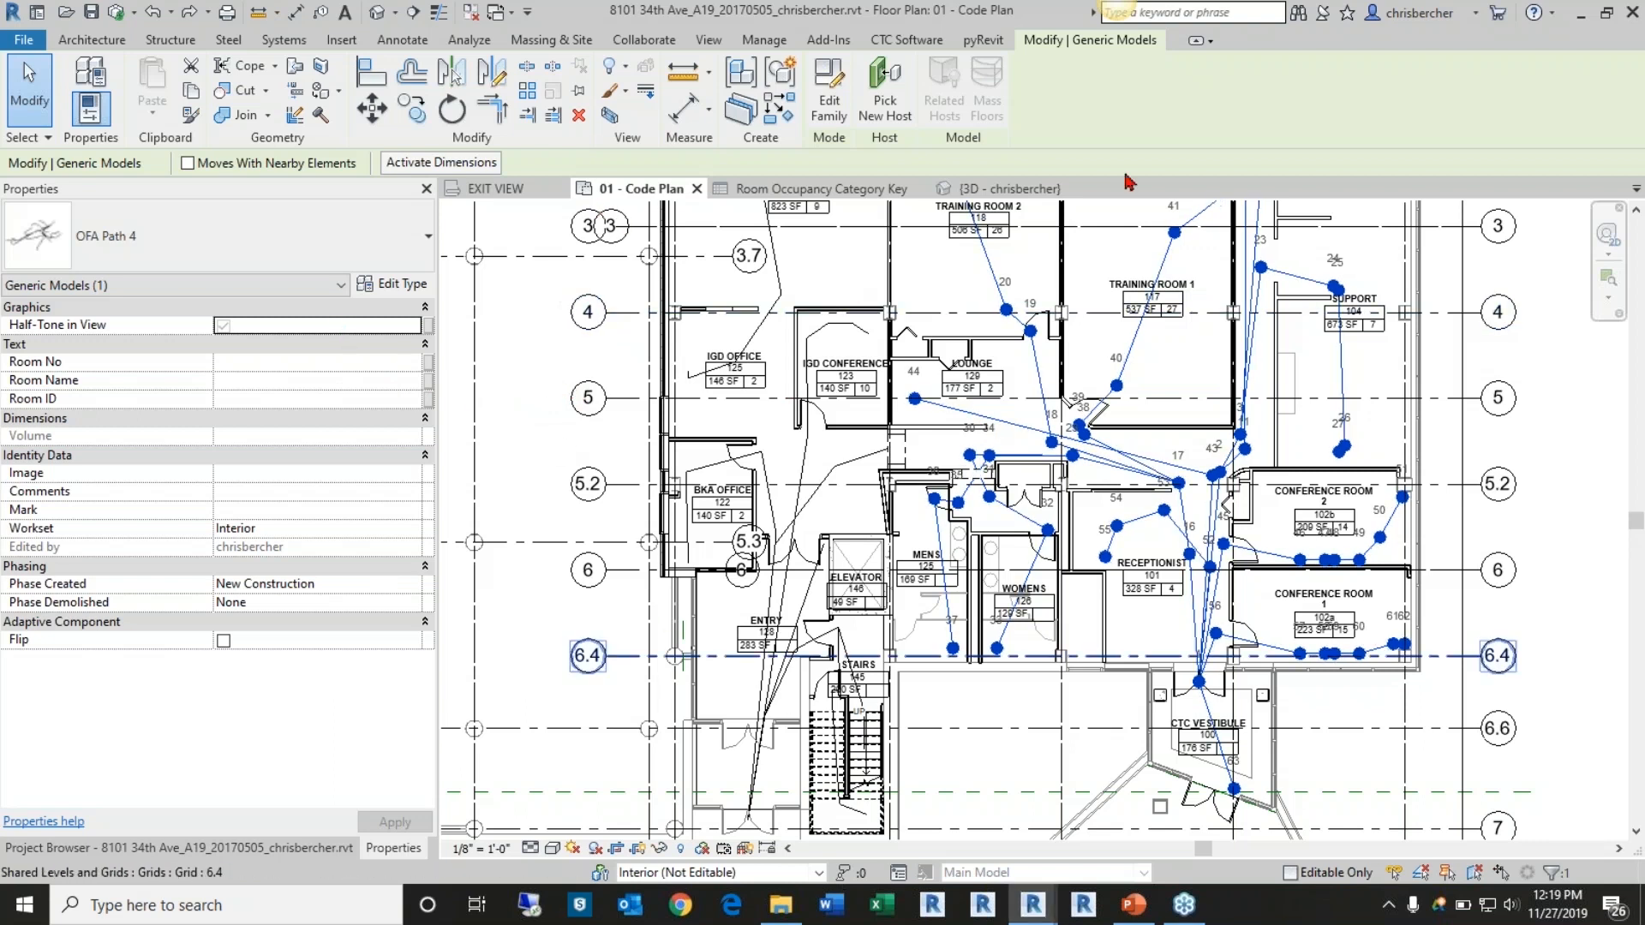
click(908, 39)
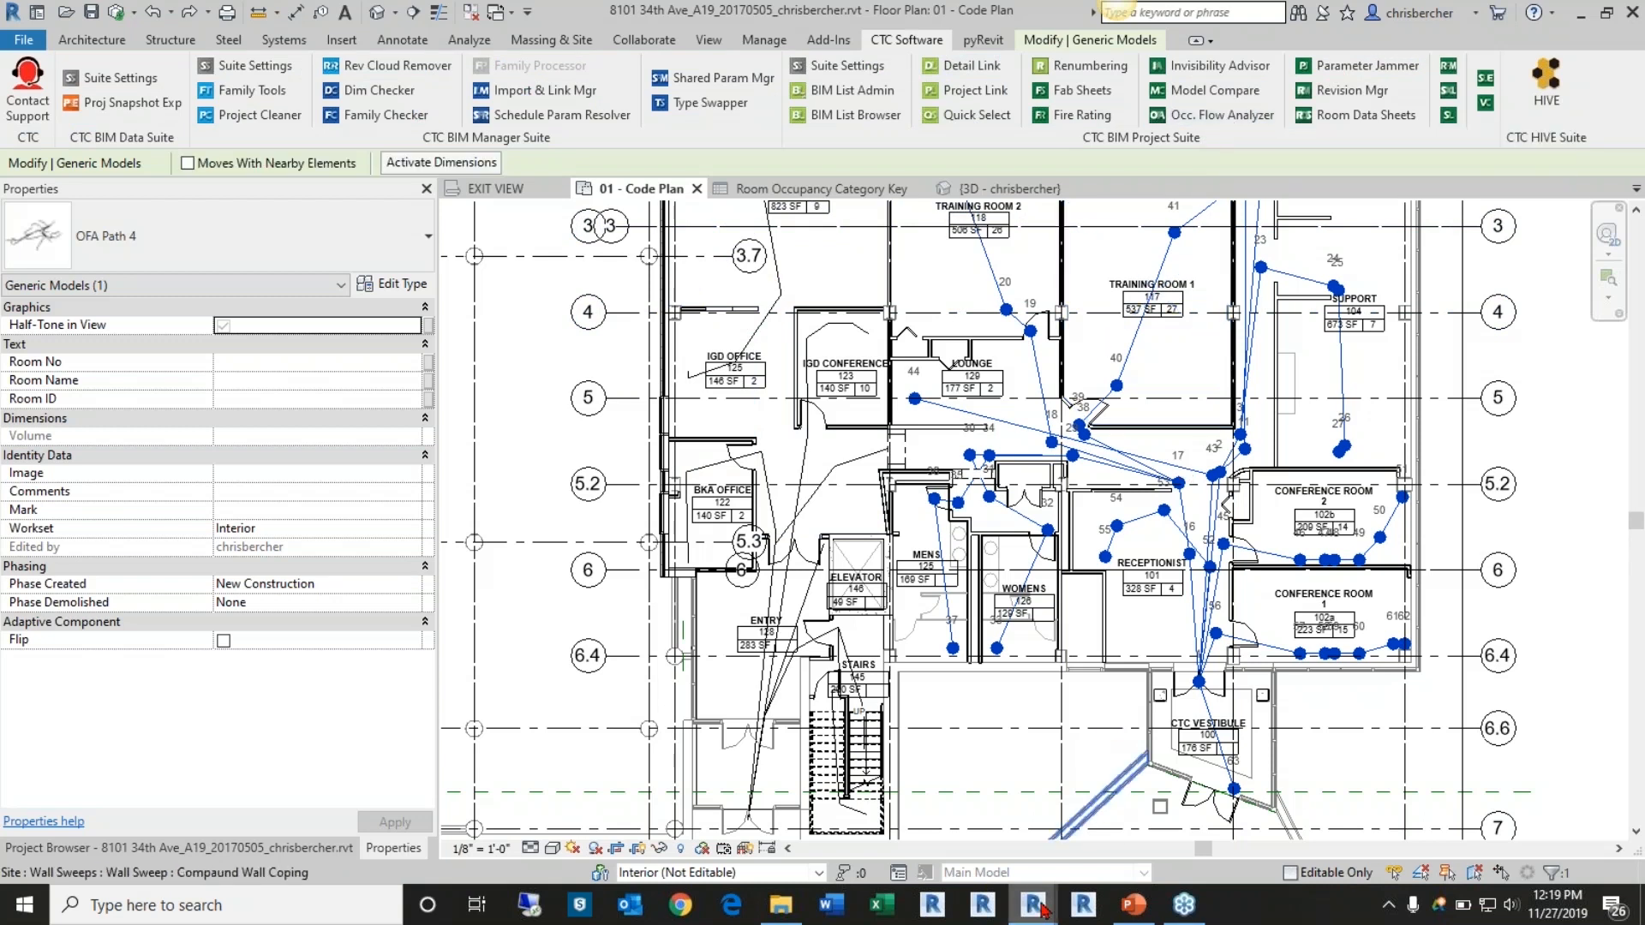
mouse_move(1041, 909)
click(908, 823)
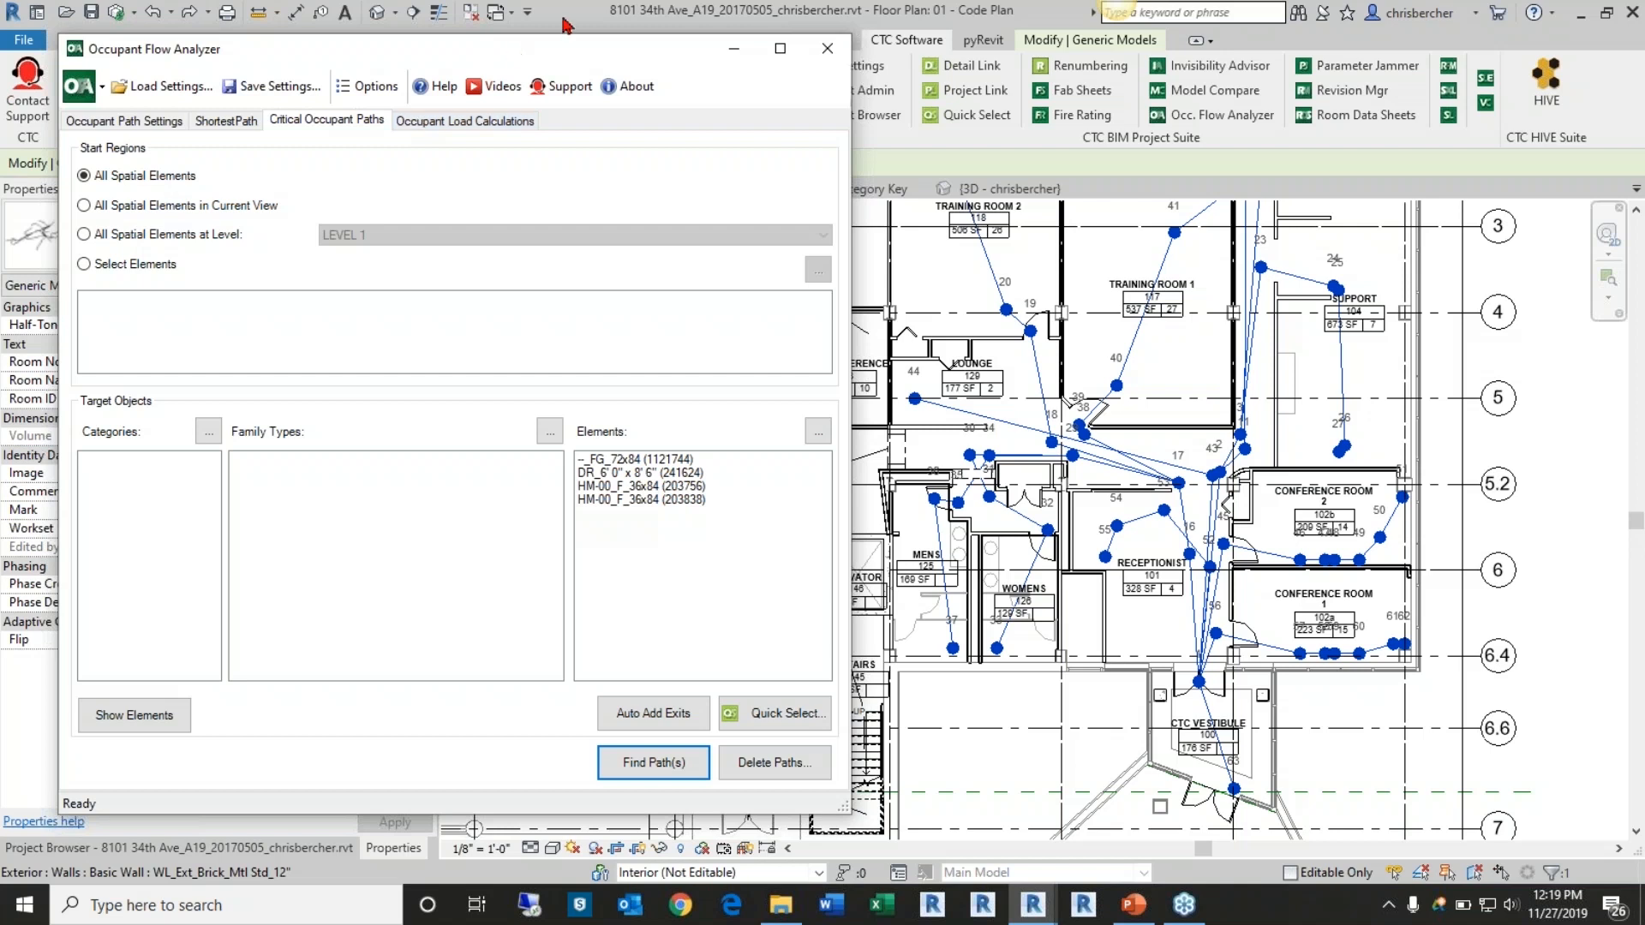
Move and shrink the analyzer window, bring the plan's Entry area into view beside it, and show the ShortestPath options
drag(553, 56, 529, 50)
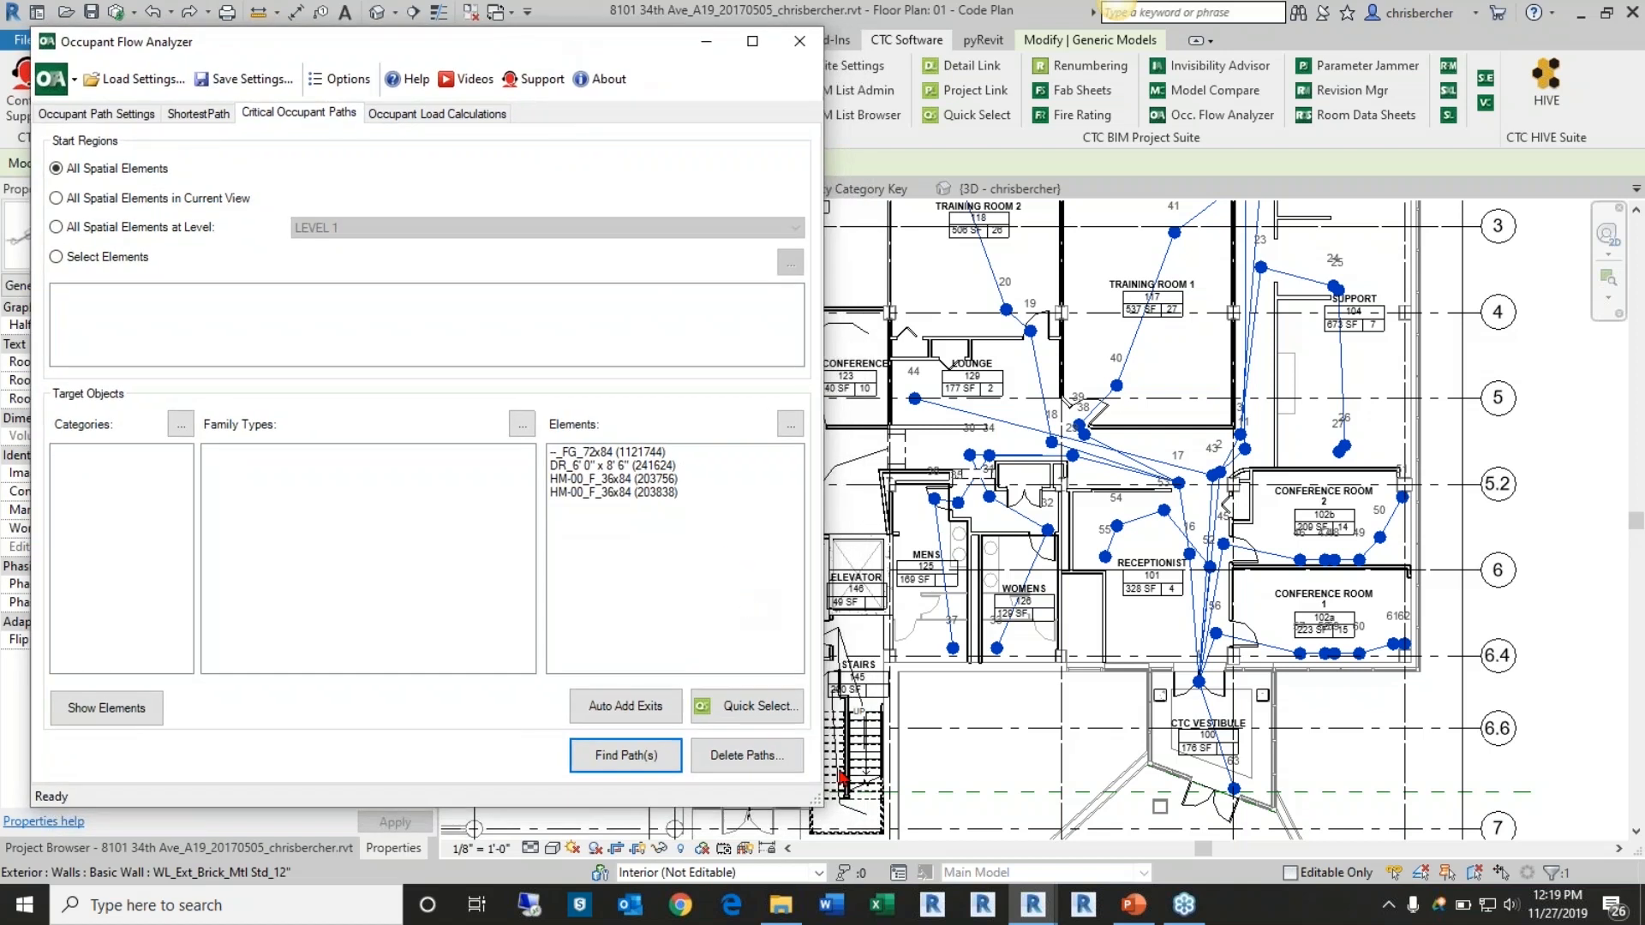
drag(816, 802, 734, 757)
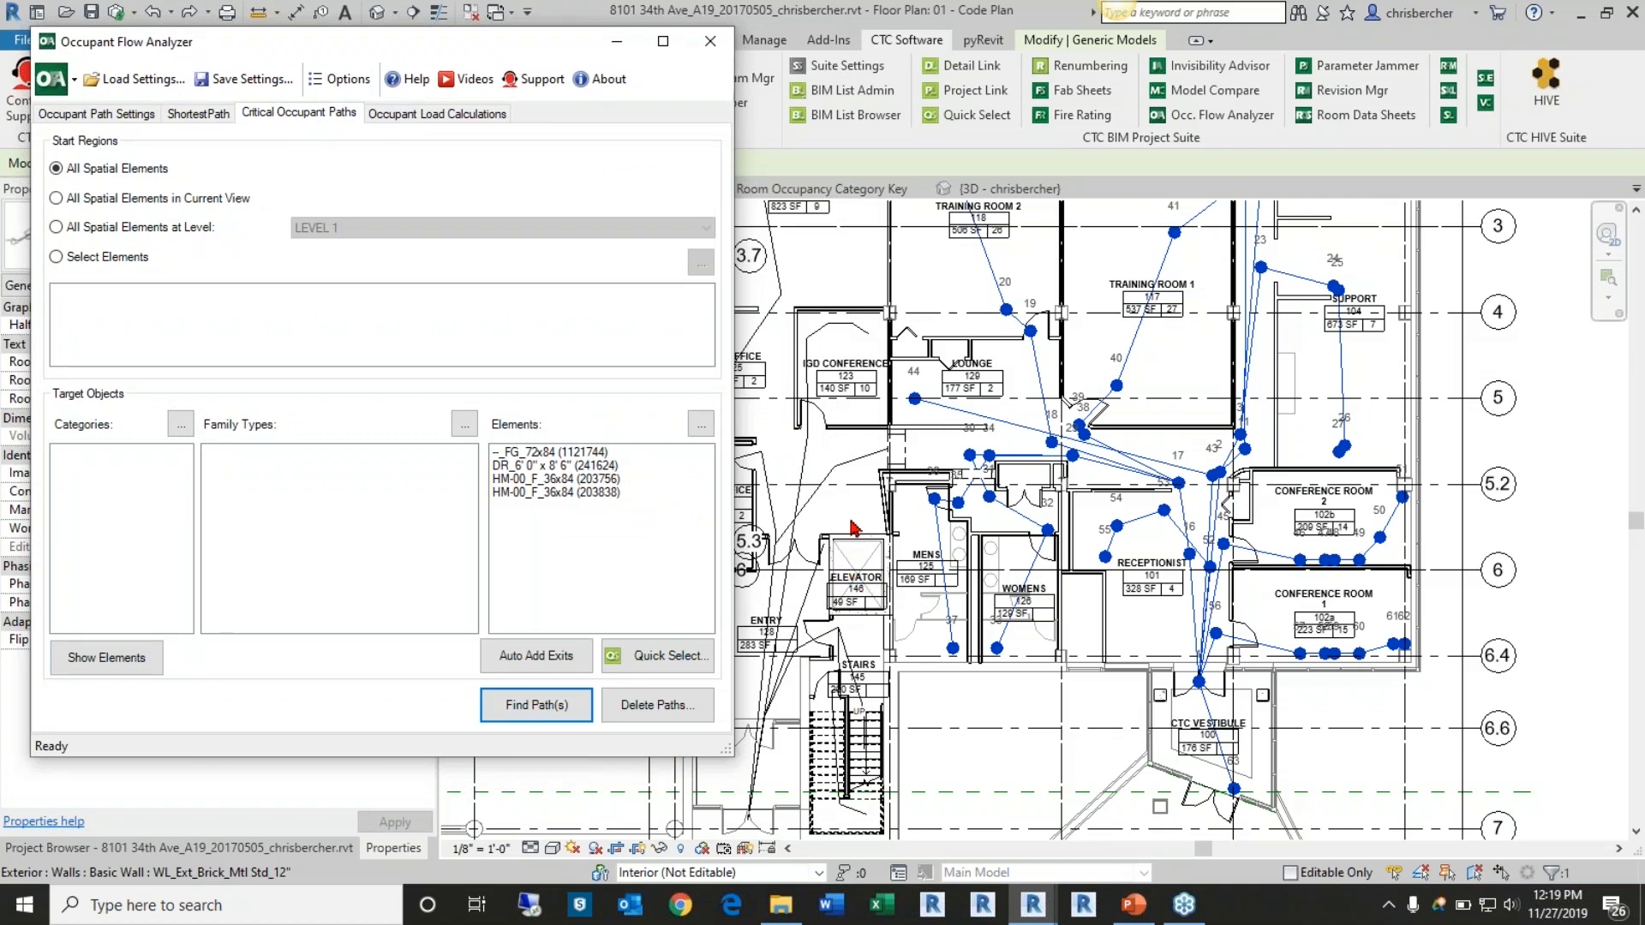
middle_drag(852, 527, 986, 503)
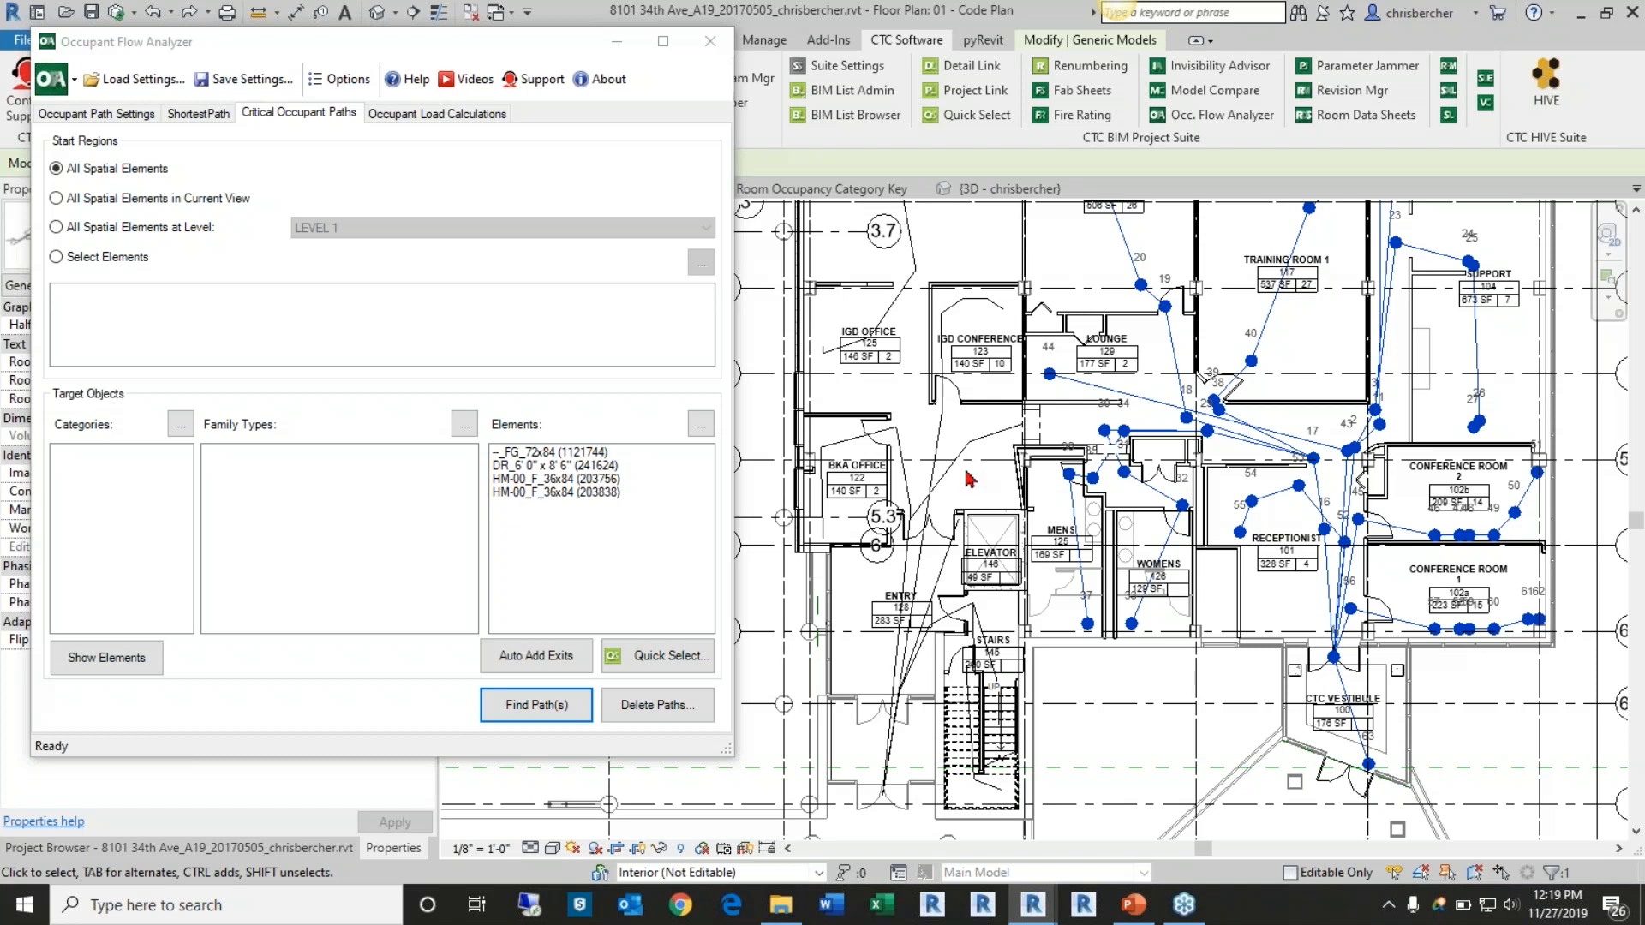
click(199, 115)
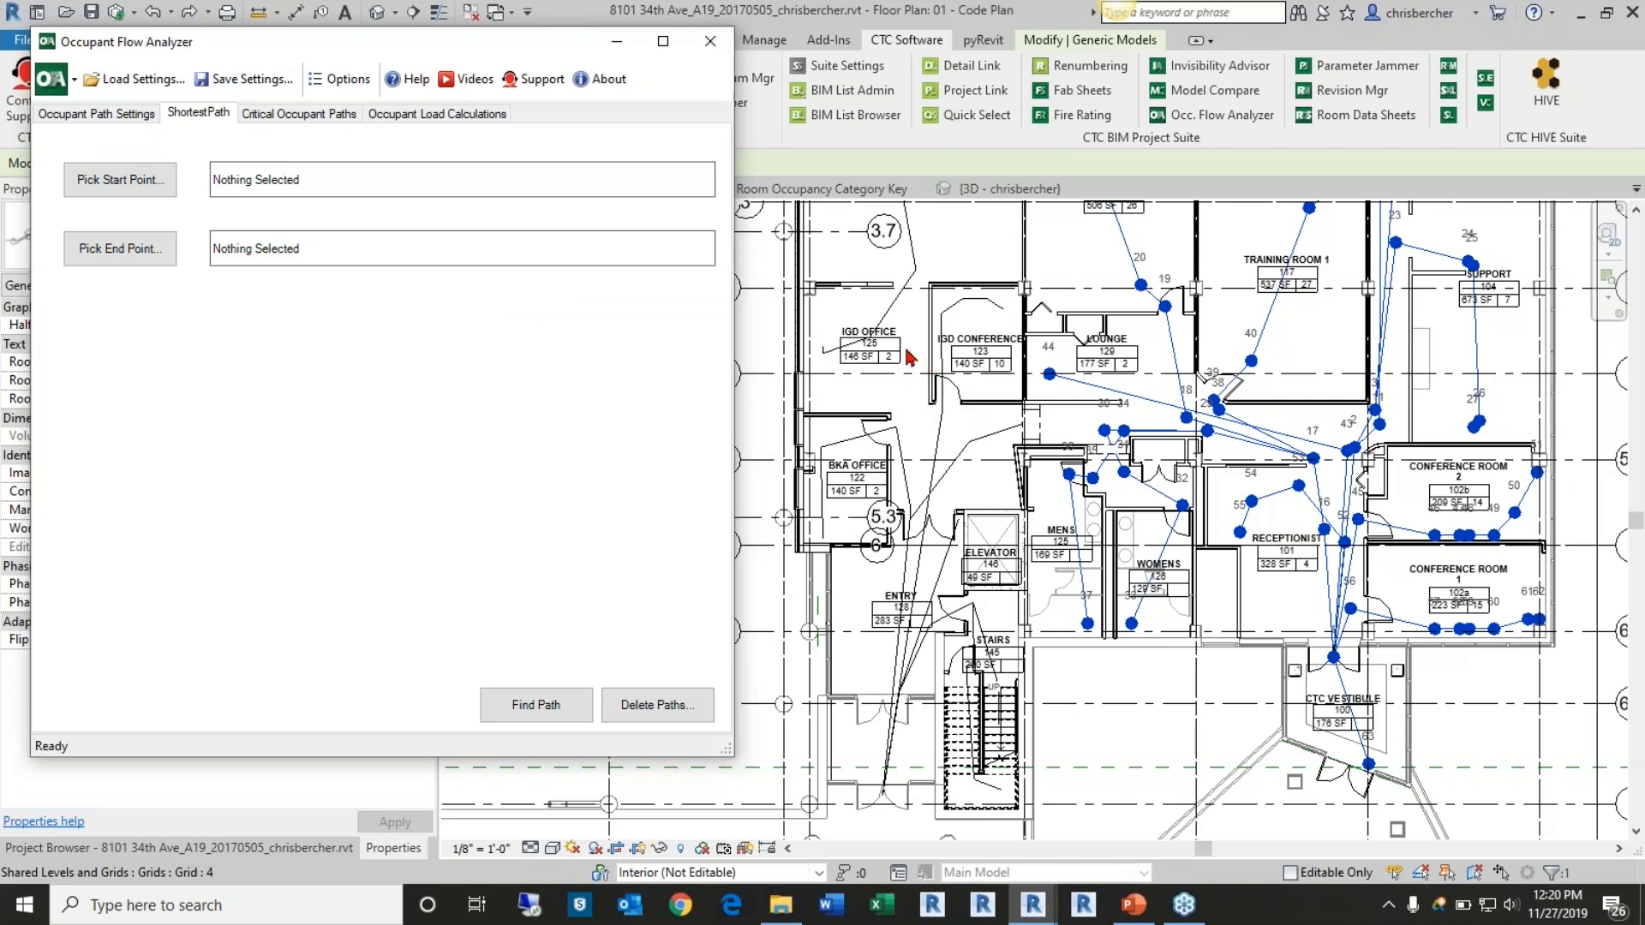
Pick a point inside IGD Office 125 as the start point of the shortest path
scroll(900, 356, up, 2)
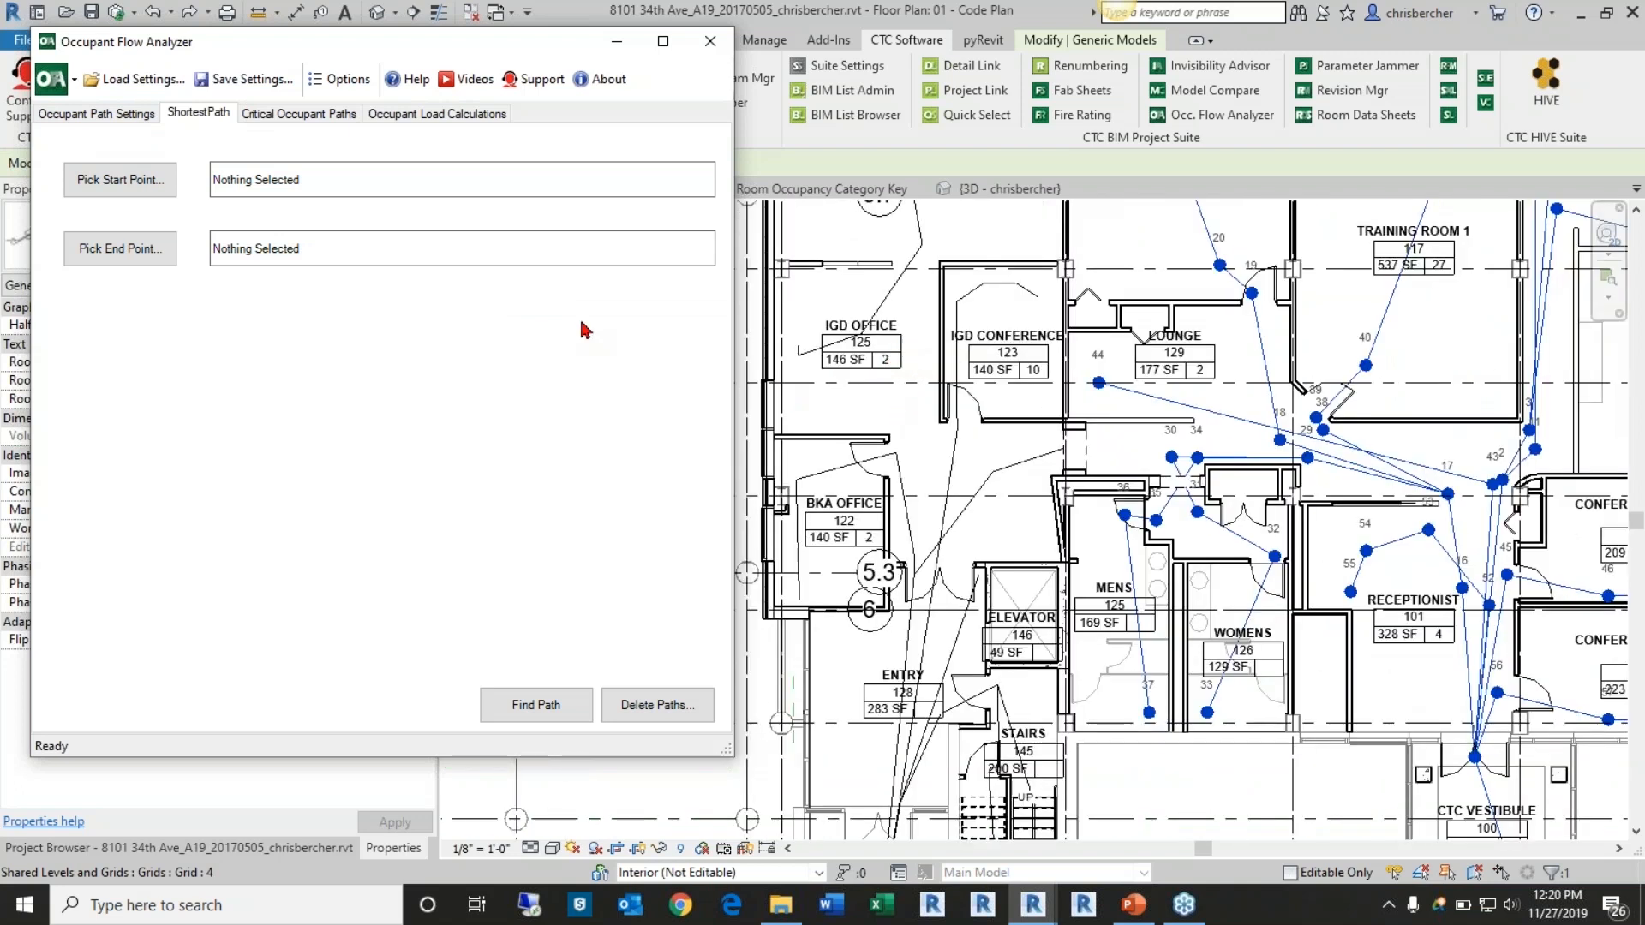
click(137, 181)
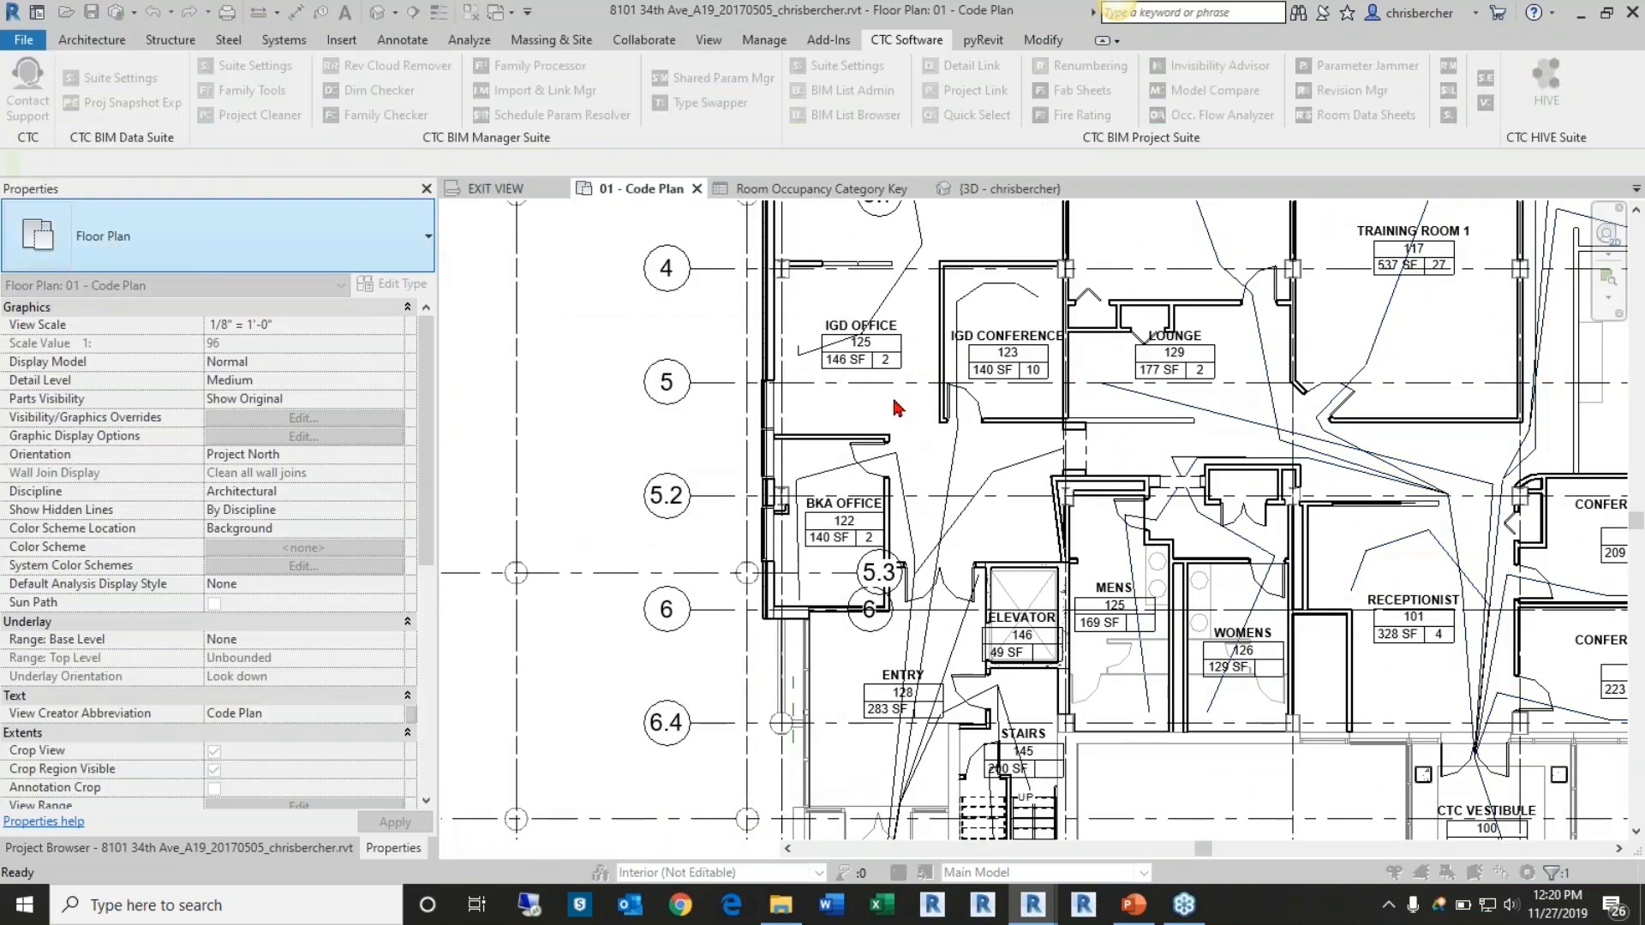
click(808, 287)
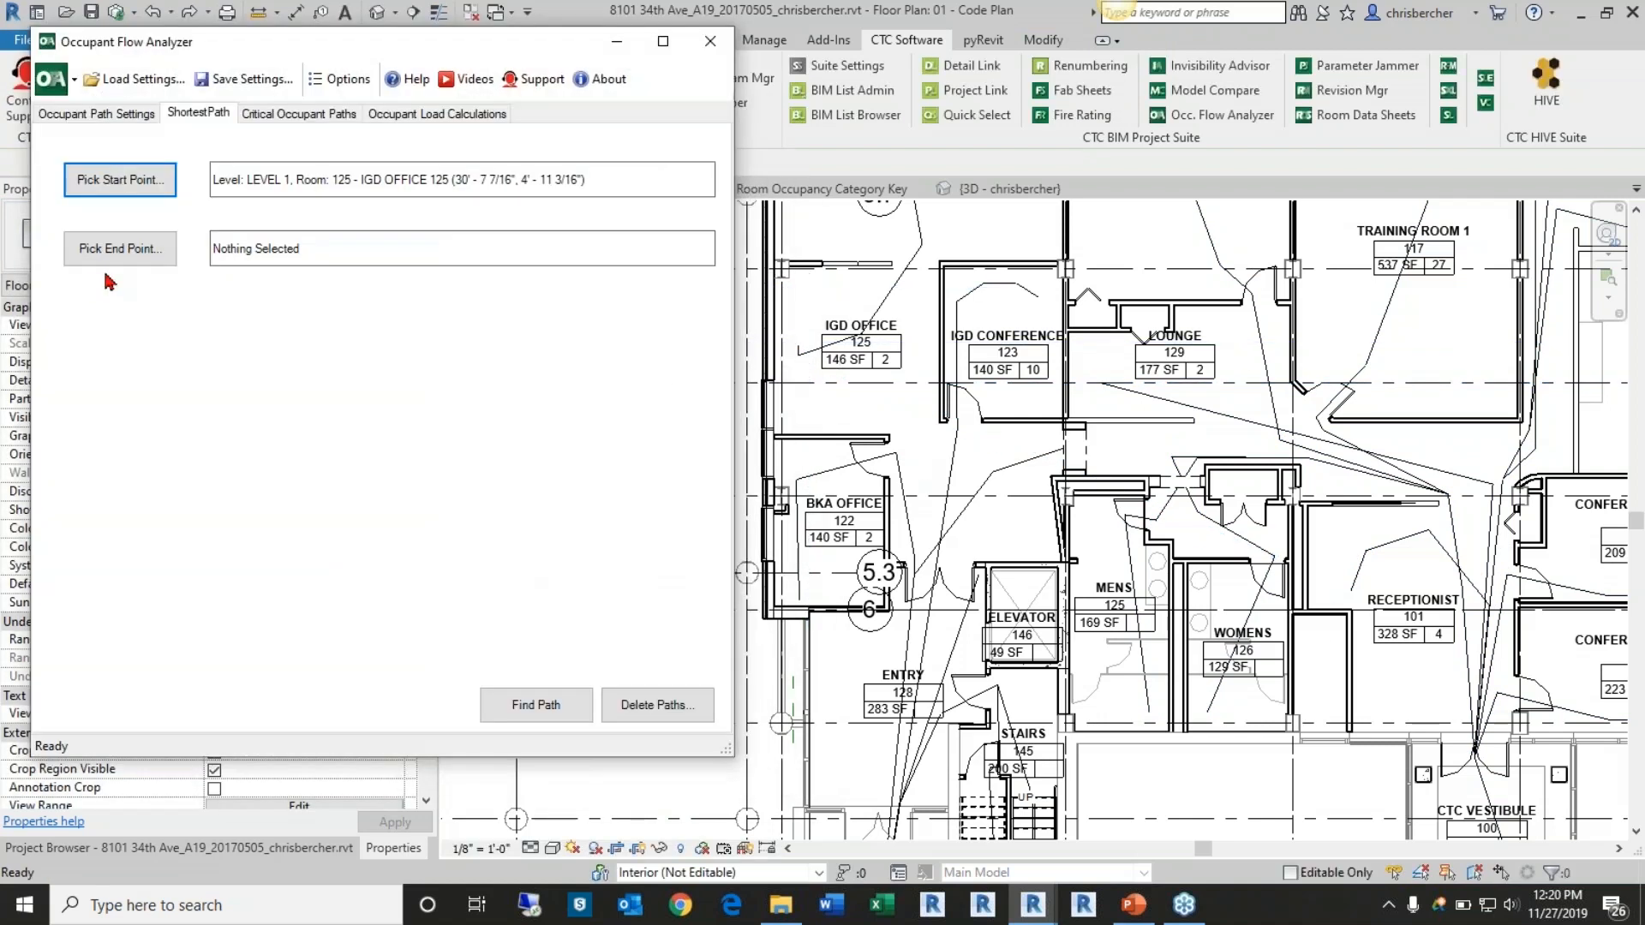
Pick a Level 1 point in the lower vestibule below Entry as the shortest path's end point
click(130, 251)
ctrl+scroll(641, 510, down, 5)
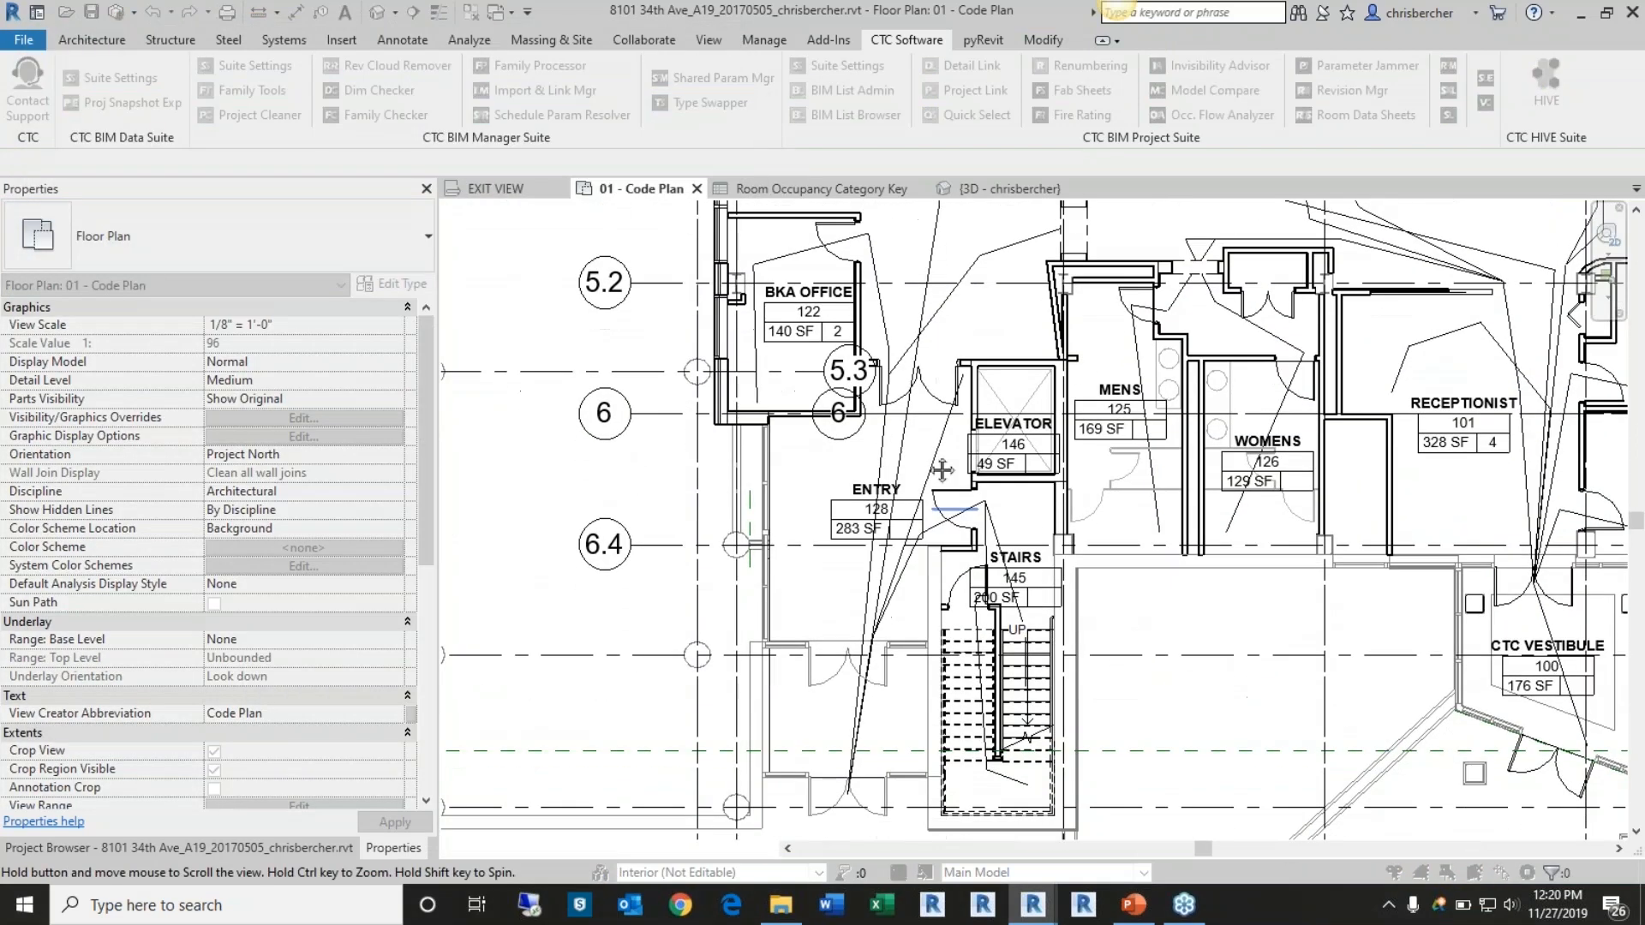
click(855, 698)
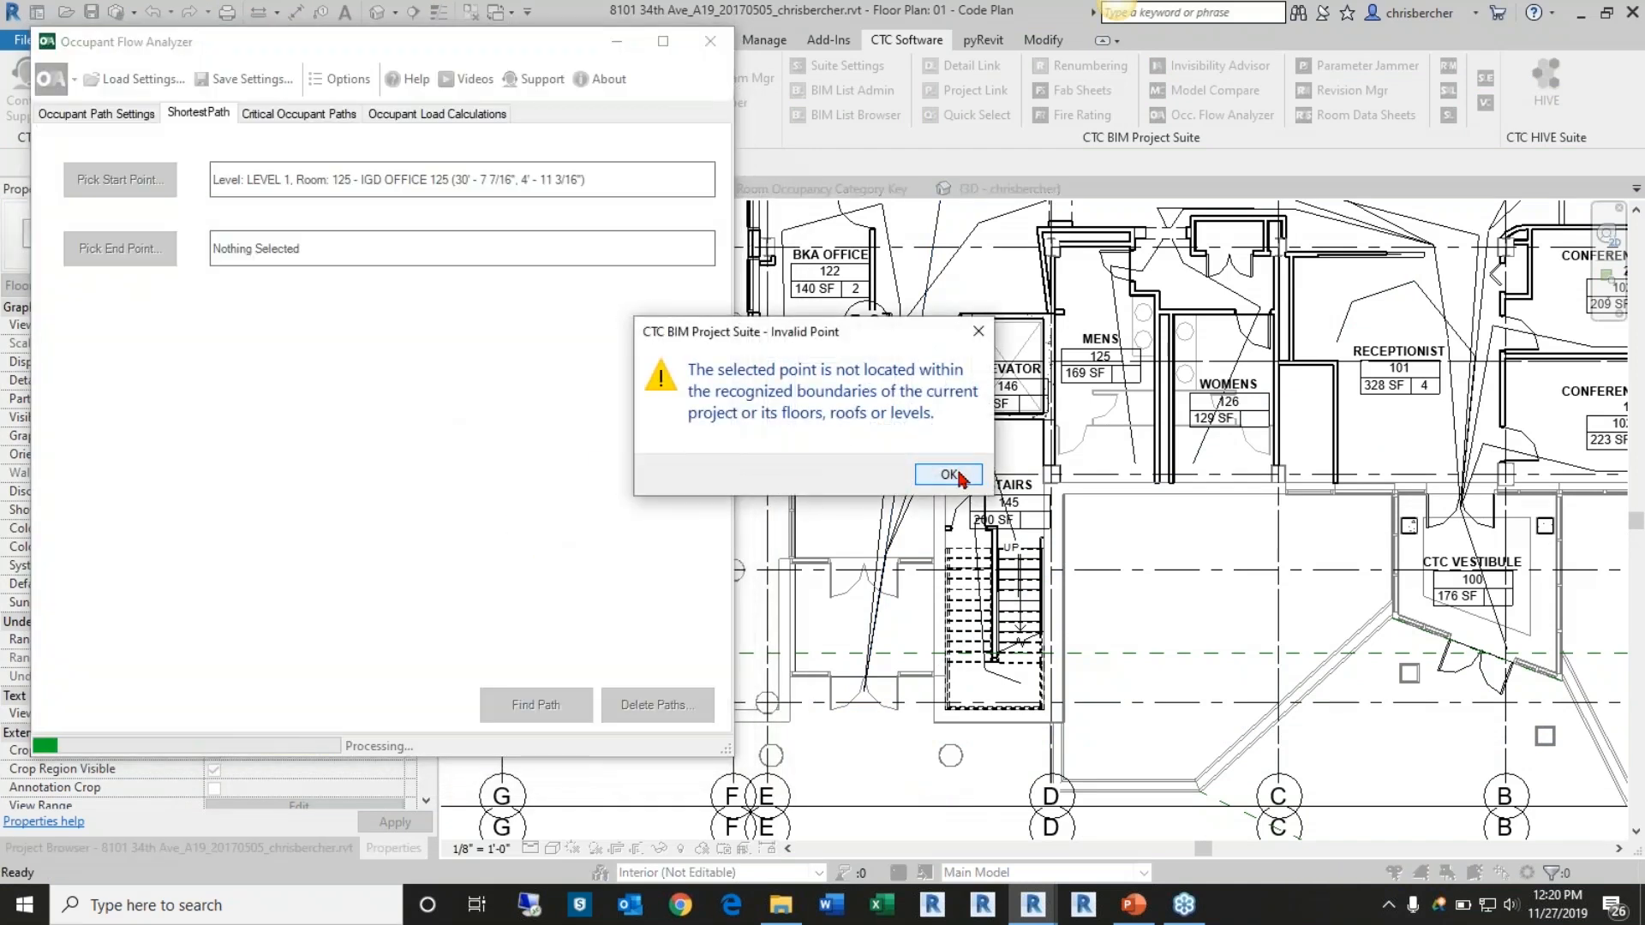
click(948, 475)
click(121, 249)
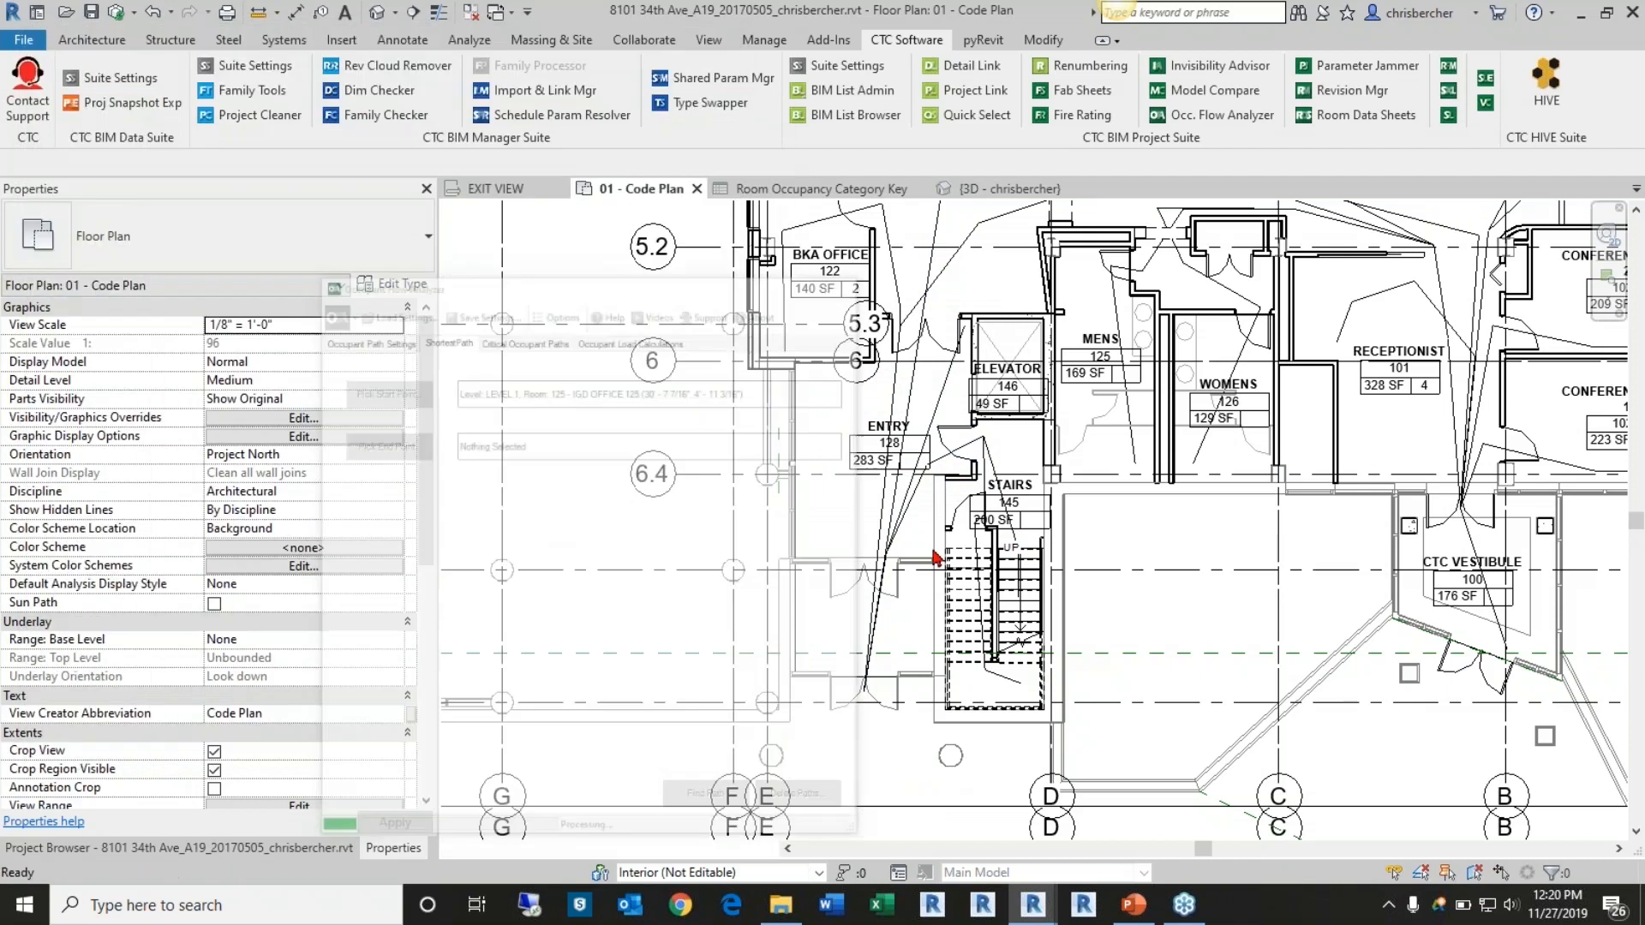
click(918, 639)
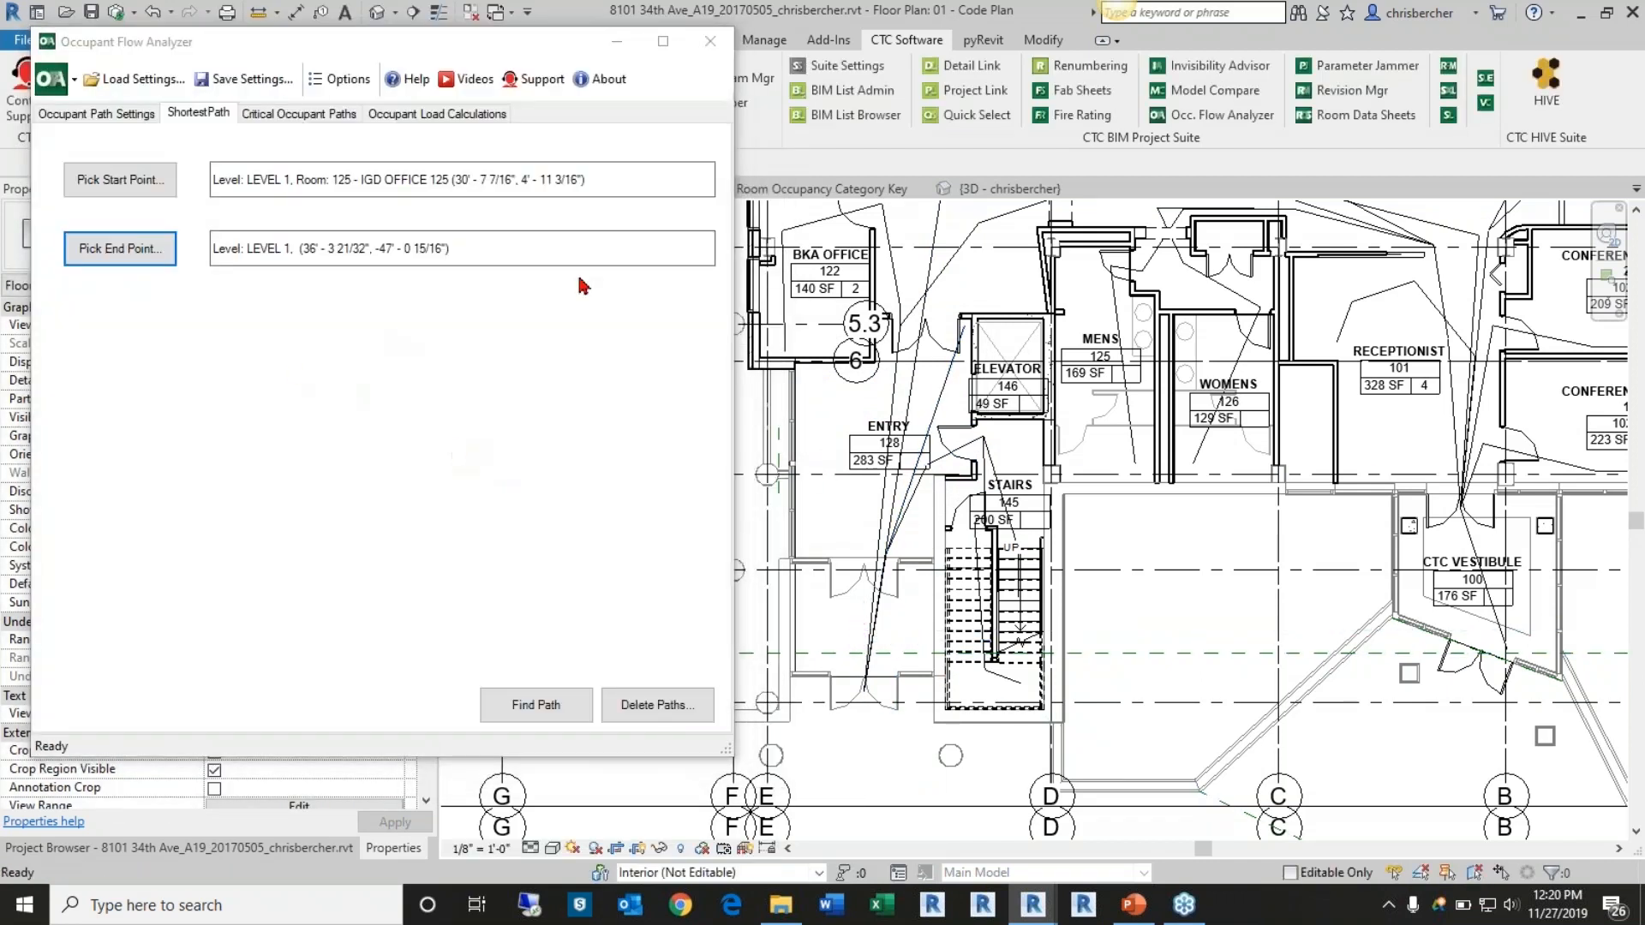
Try to find the shortest path from the IGD Office to the Entry vestibule, continuing despite unretrievable element geometry
click(536, 699)
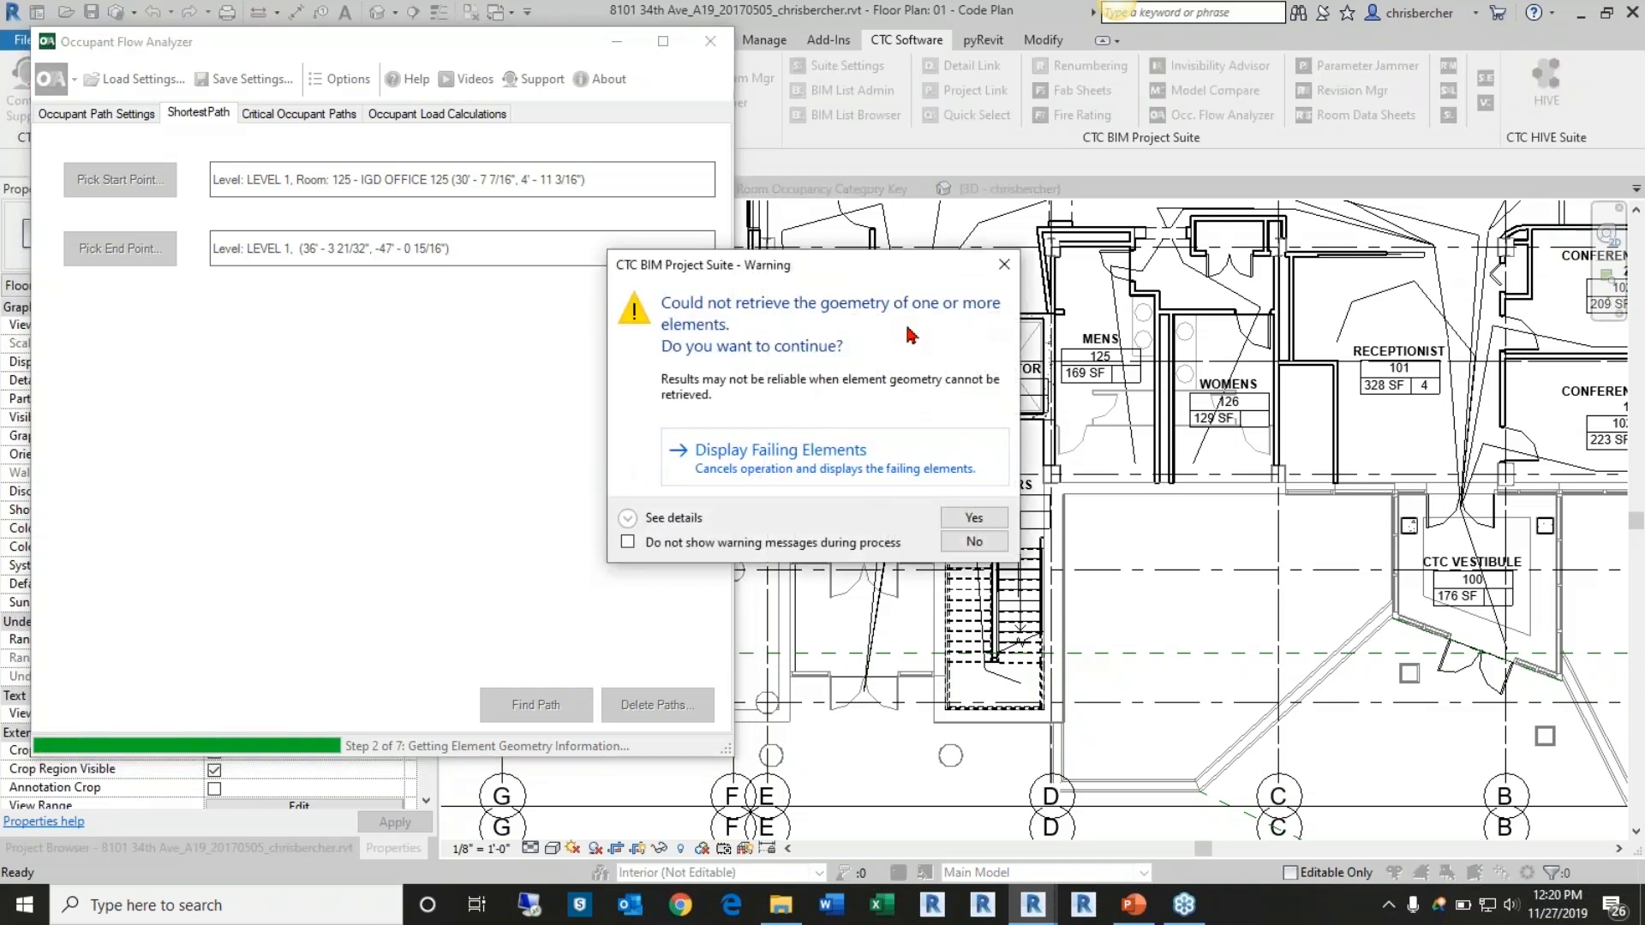
click(972, 518)
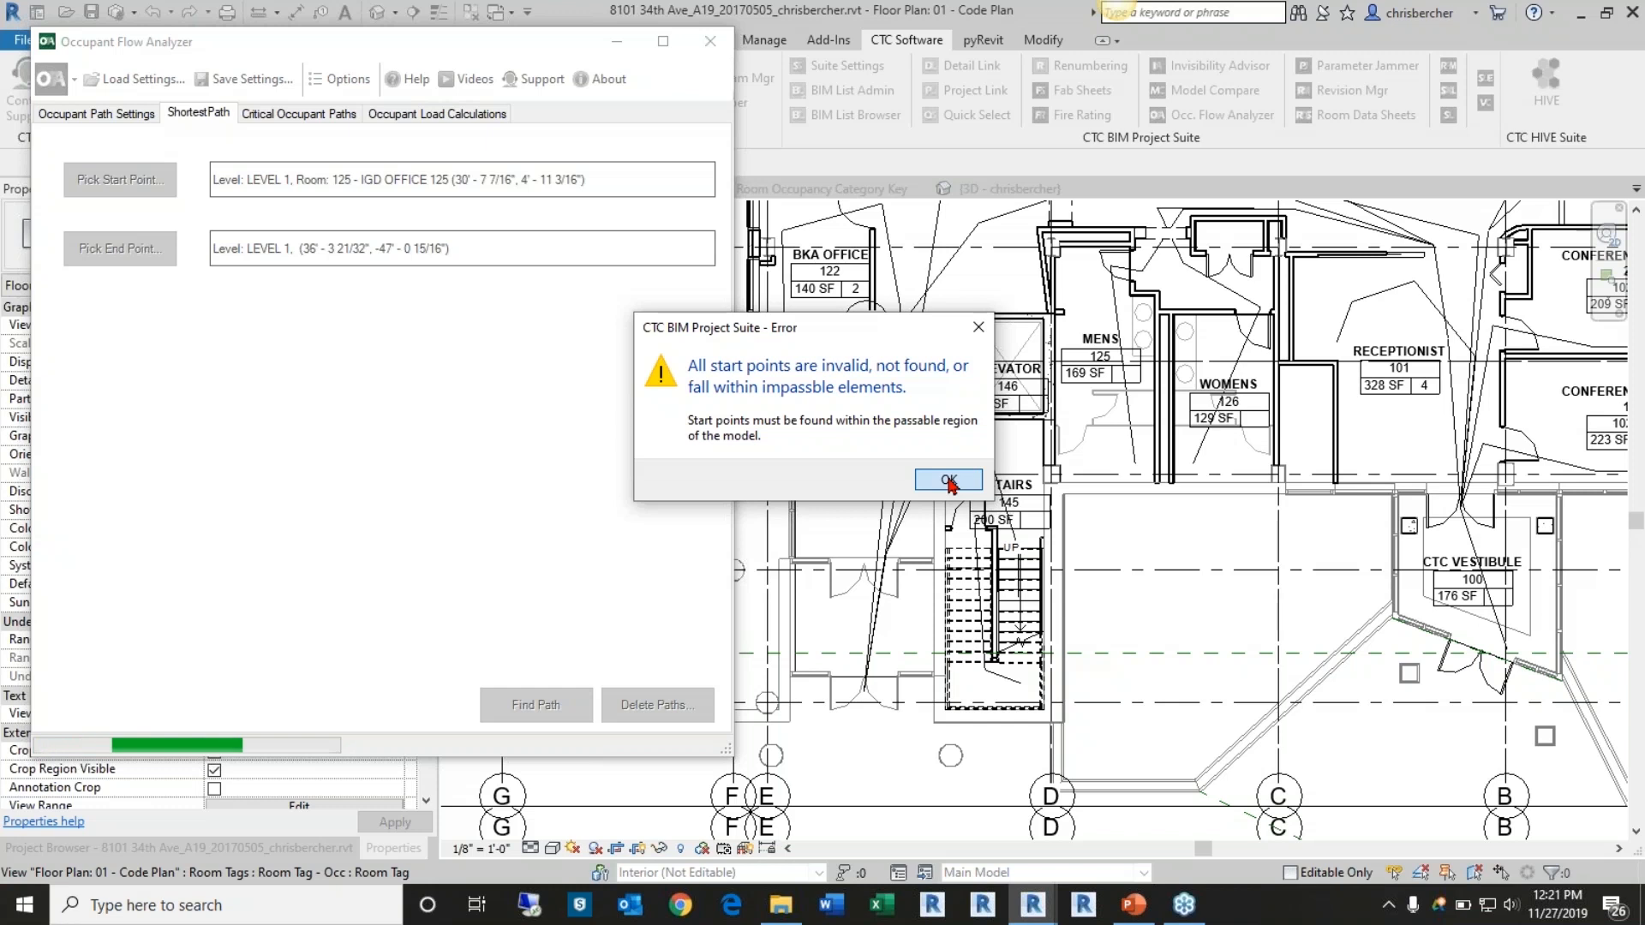
click(949, 480)
Pick a new shortest path start point in the IGD Office plan area, close to the existing path's end
scroll(844, 540, down, 1)
scroll(844, 539, down, 2)
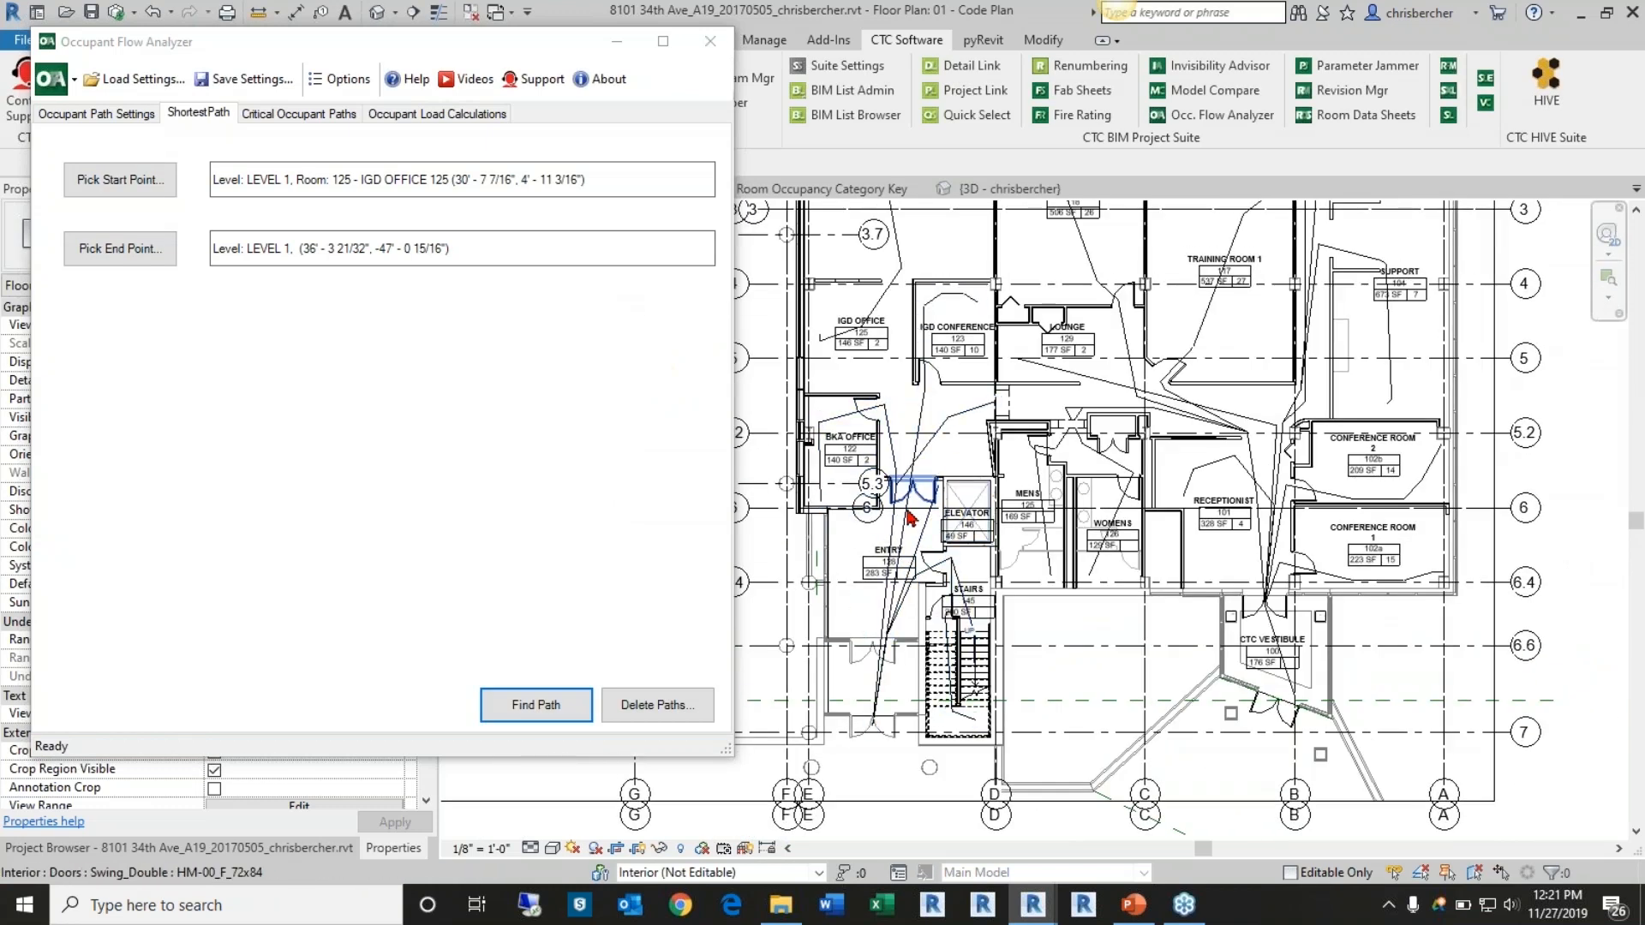
scroll(923, 480, up, 2)
middle_drag(771, 213, 807, 296)
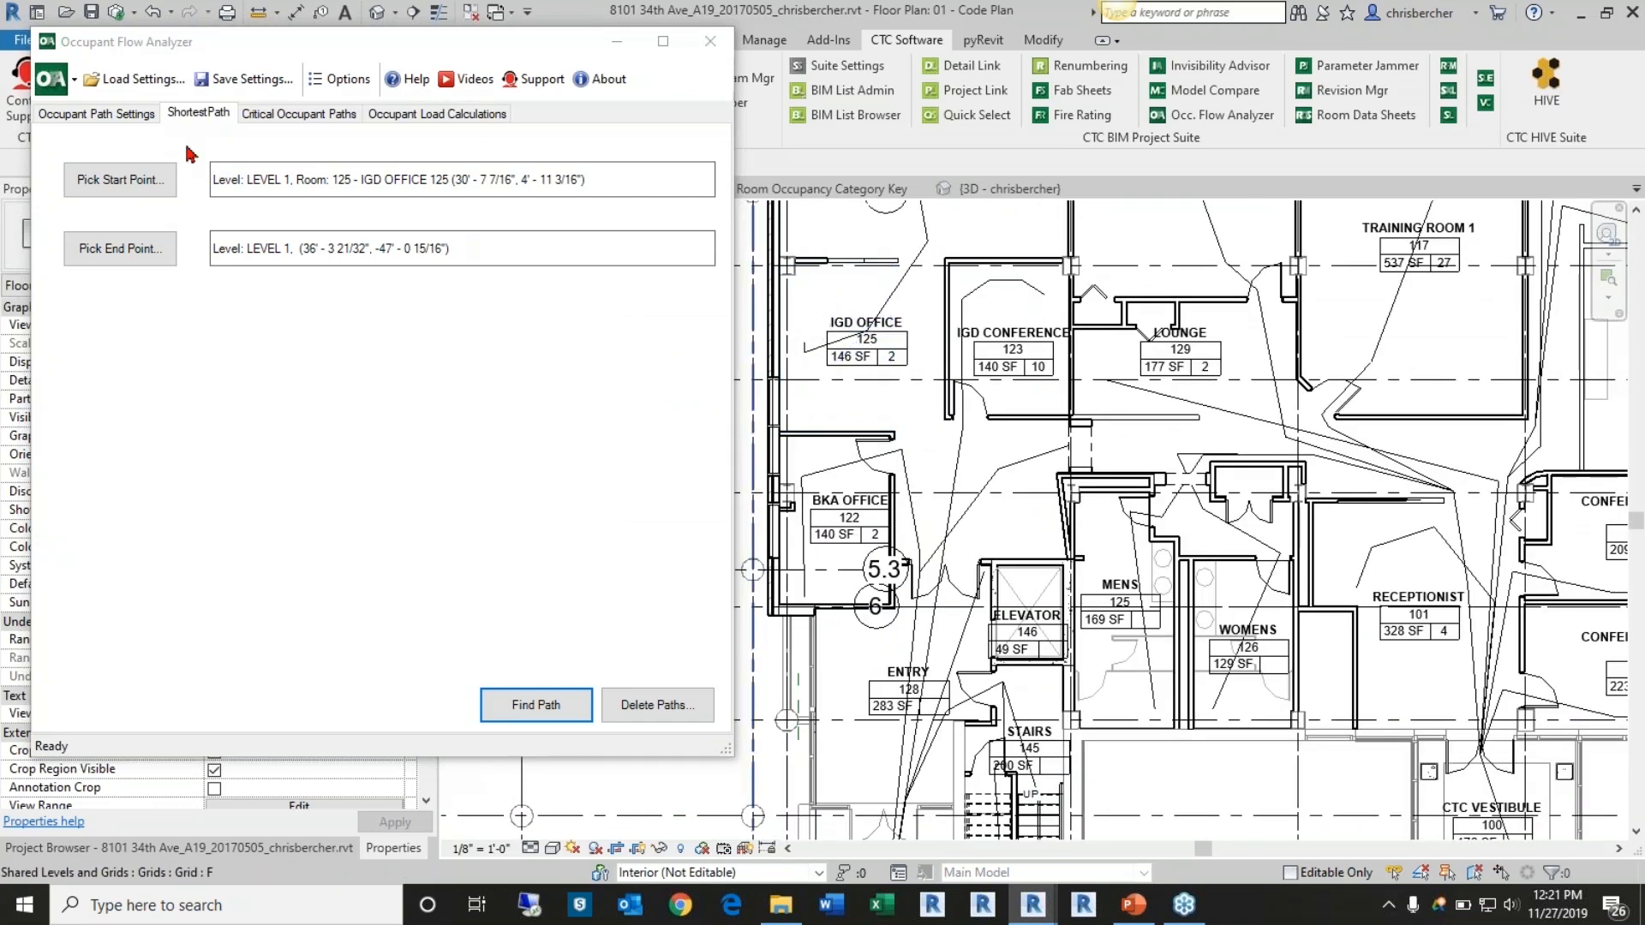
click(120, 179)
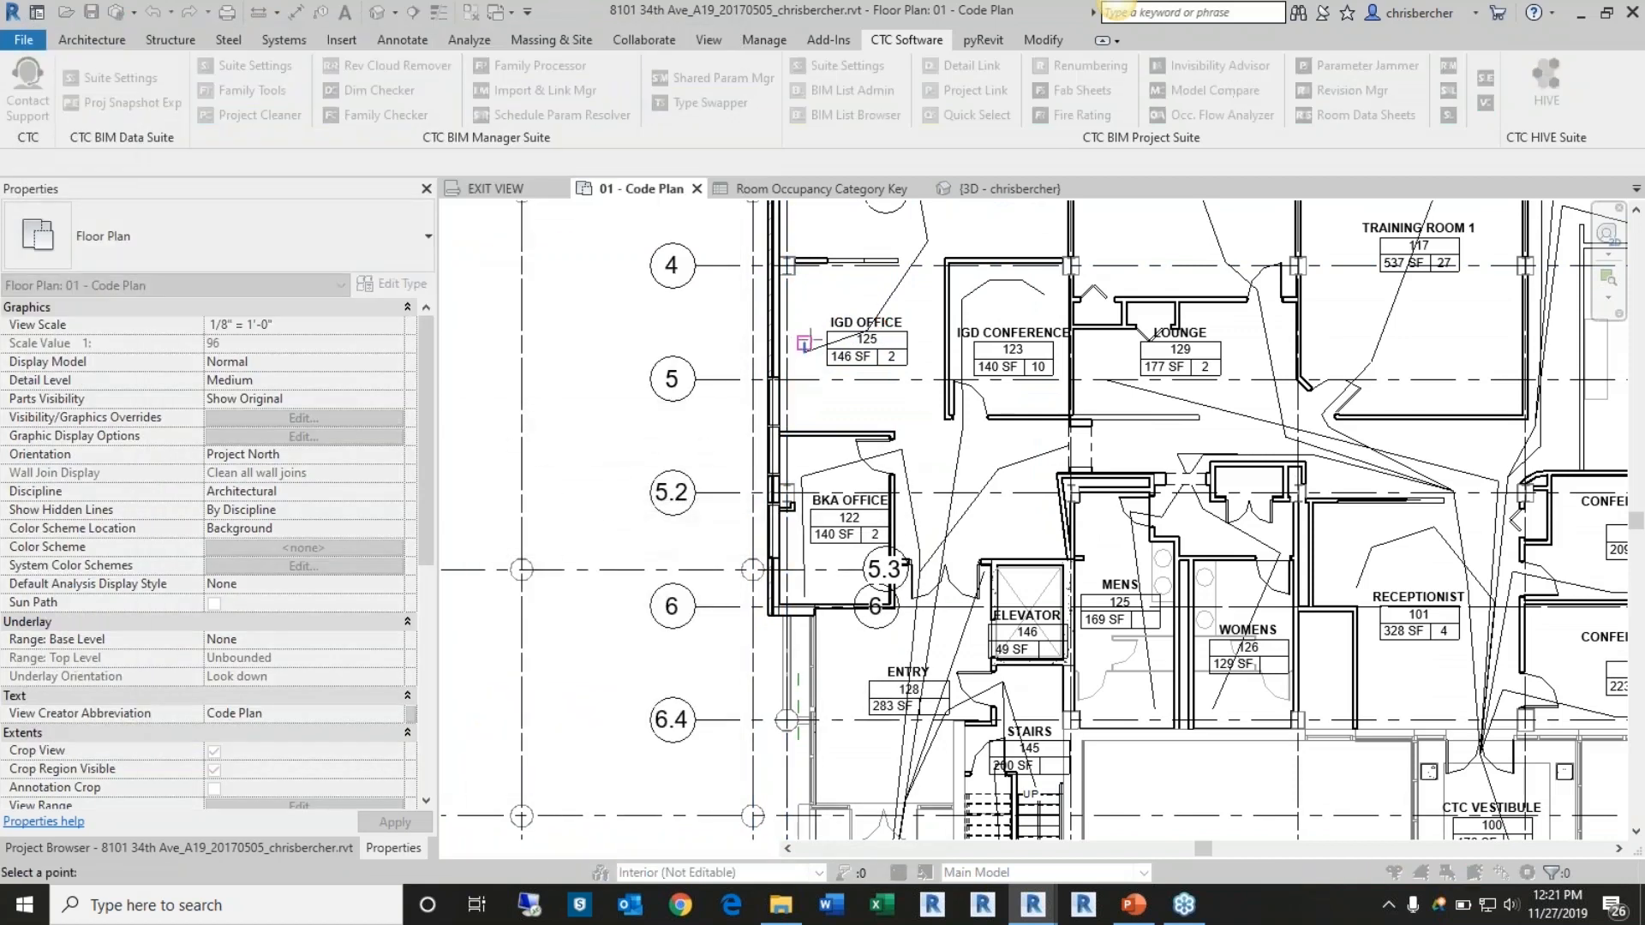
scroll(807, 341, up, 4)
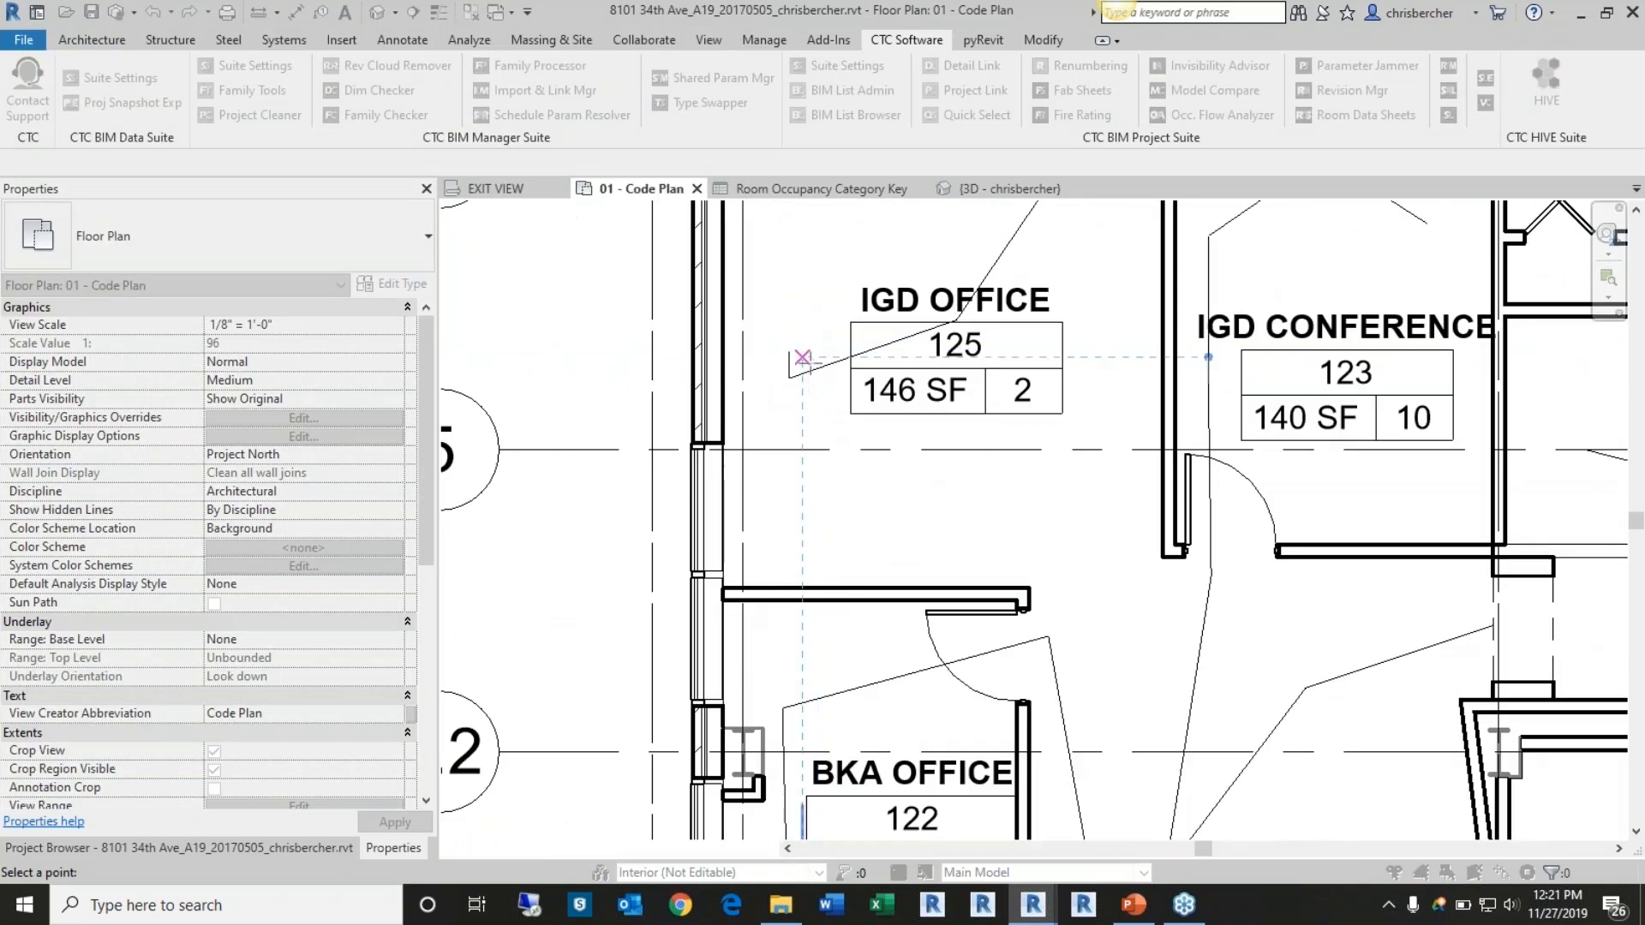
click(815, 366)
Run the shortest path search again, cancel it by displaying the failing elements, and clear the resulting selection
click(533, 706)
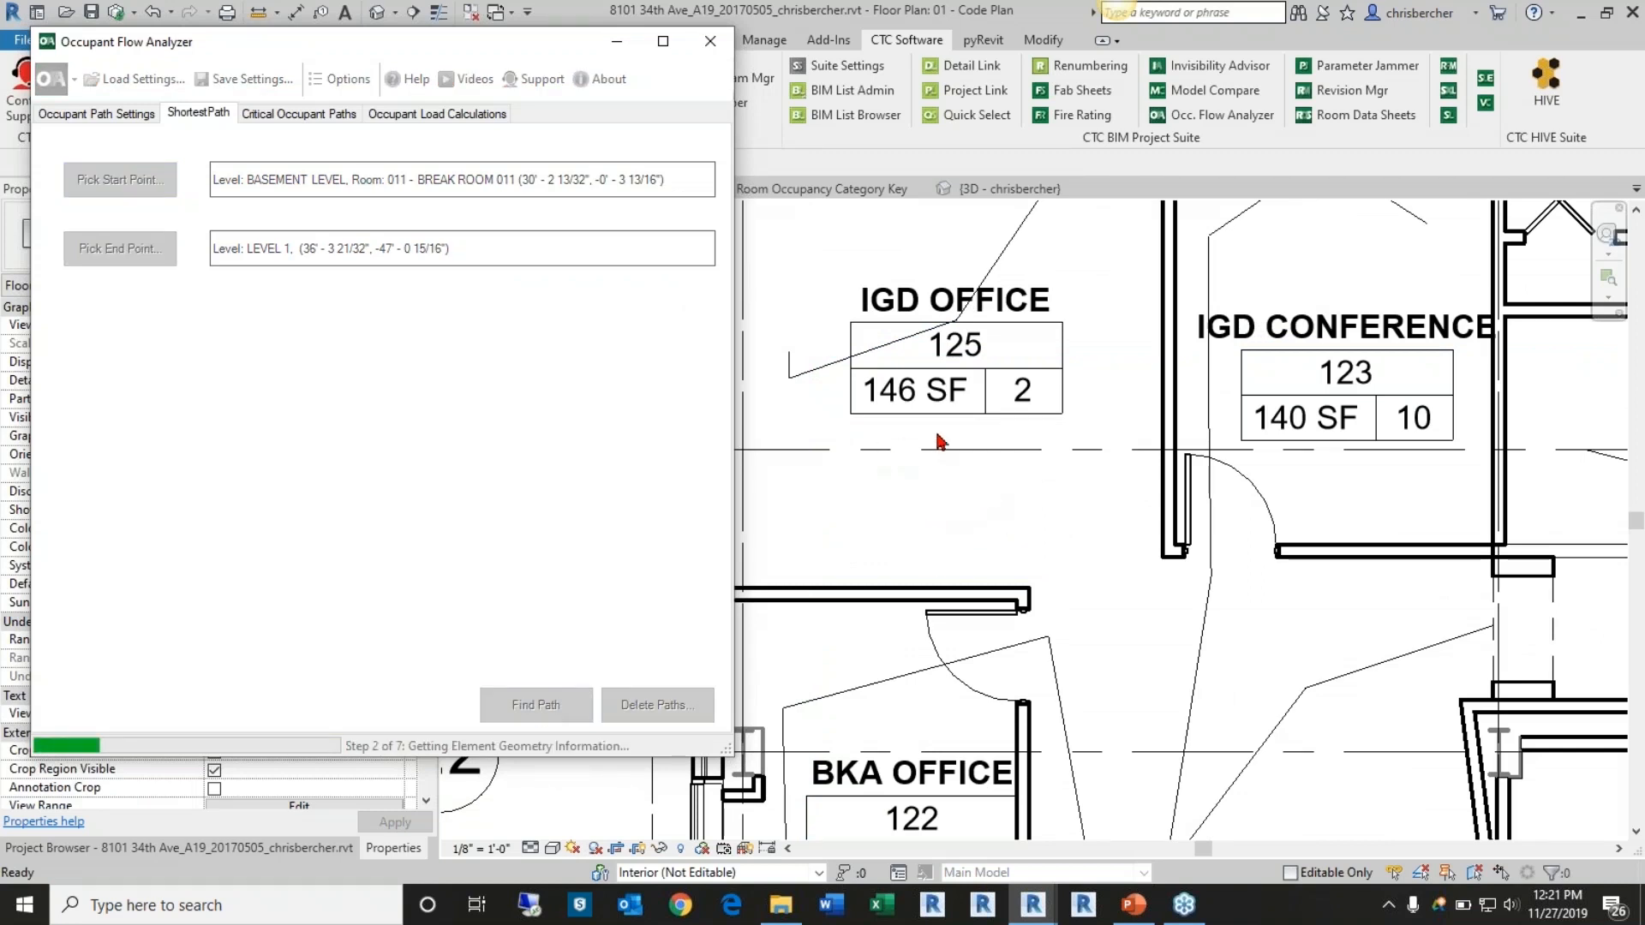
click(1015, 539)
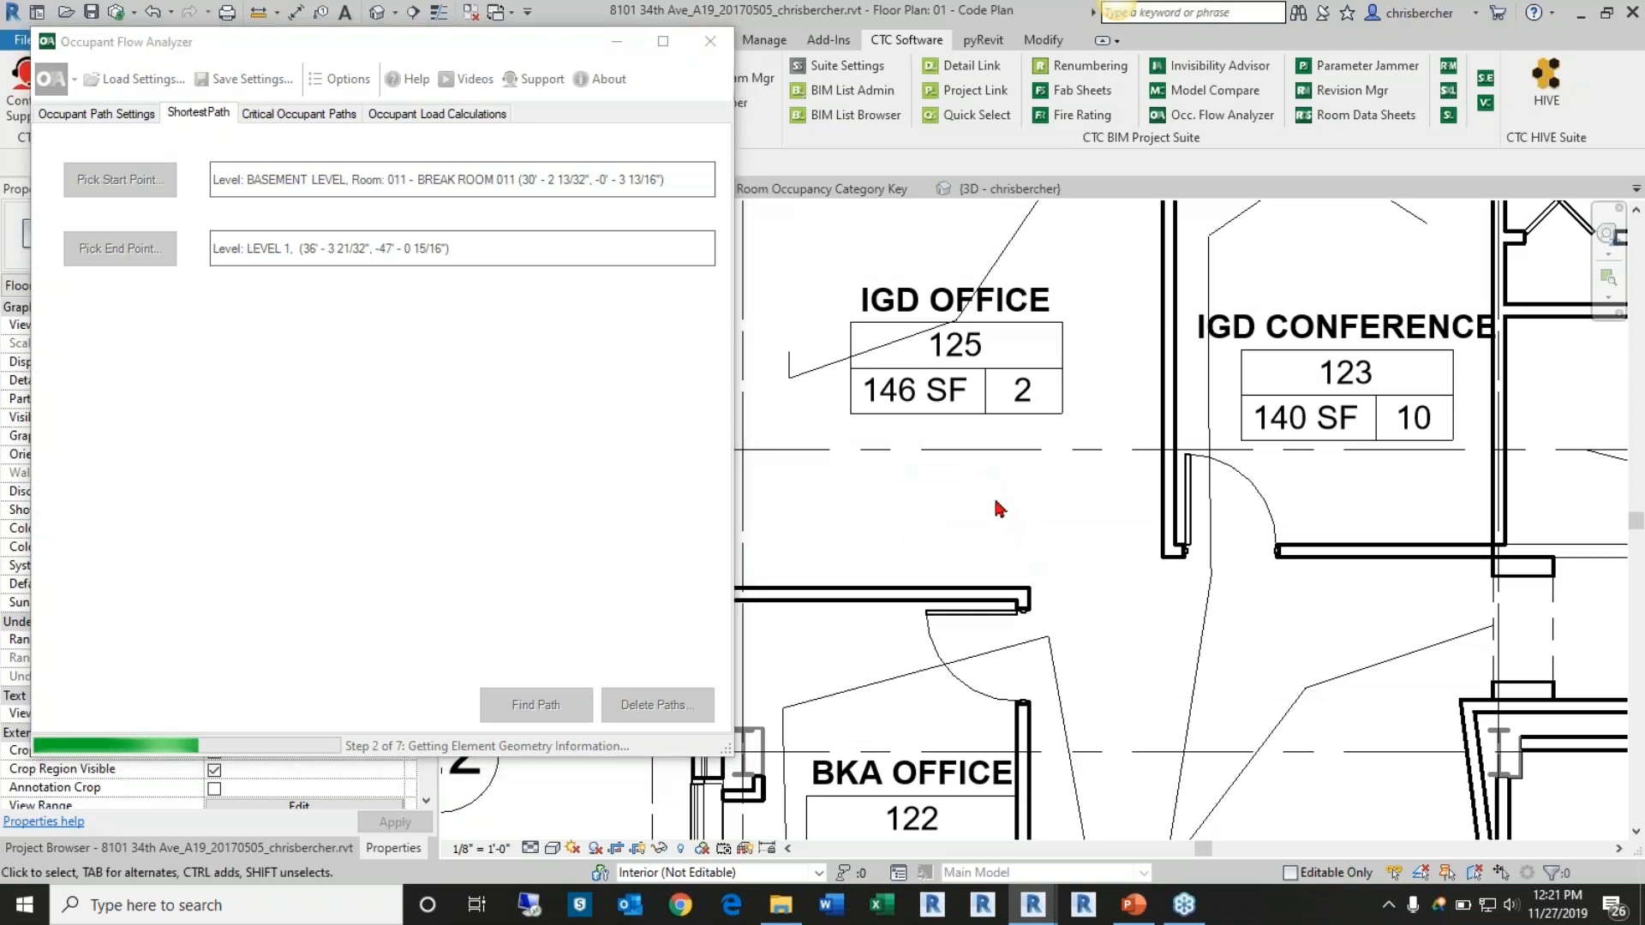
scroll(999, 510, down, 2)
middle_drag(973, 510, 1047, 504)
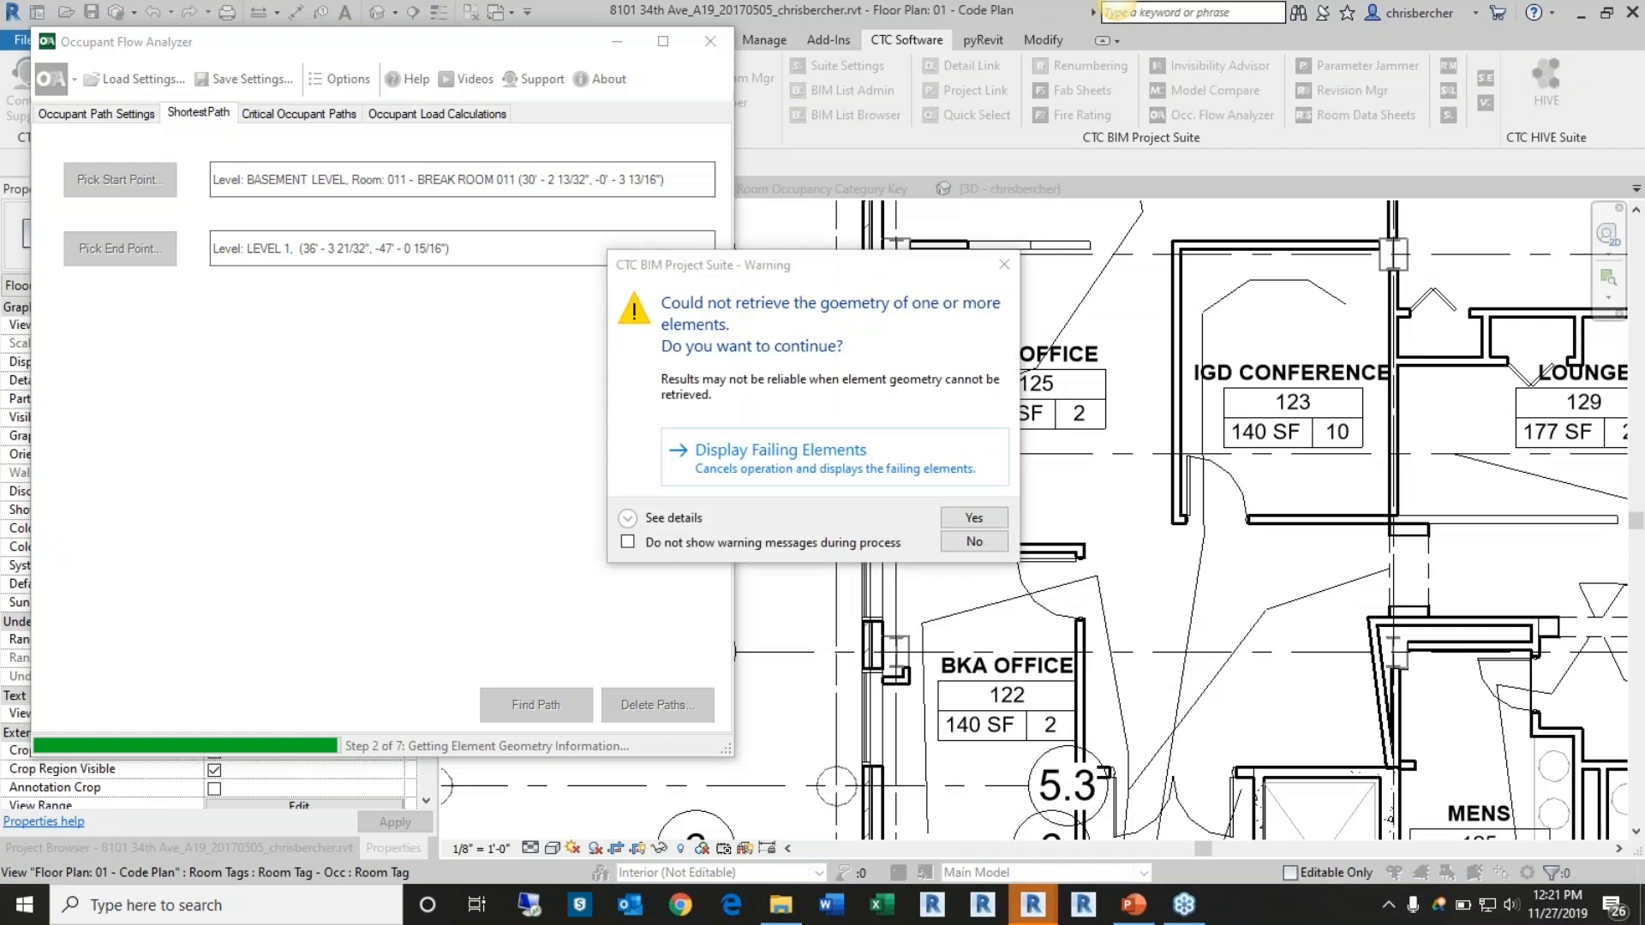
click(779, 452)
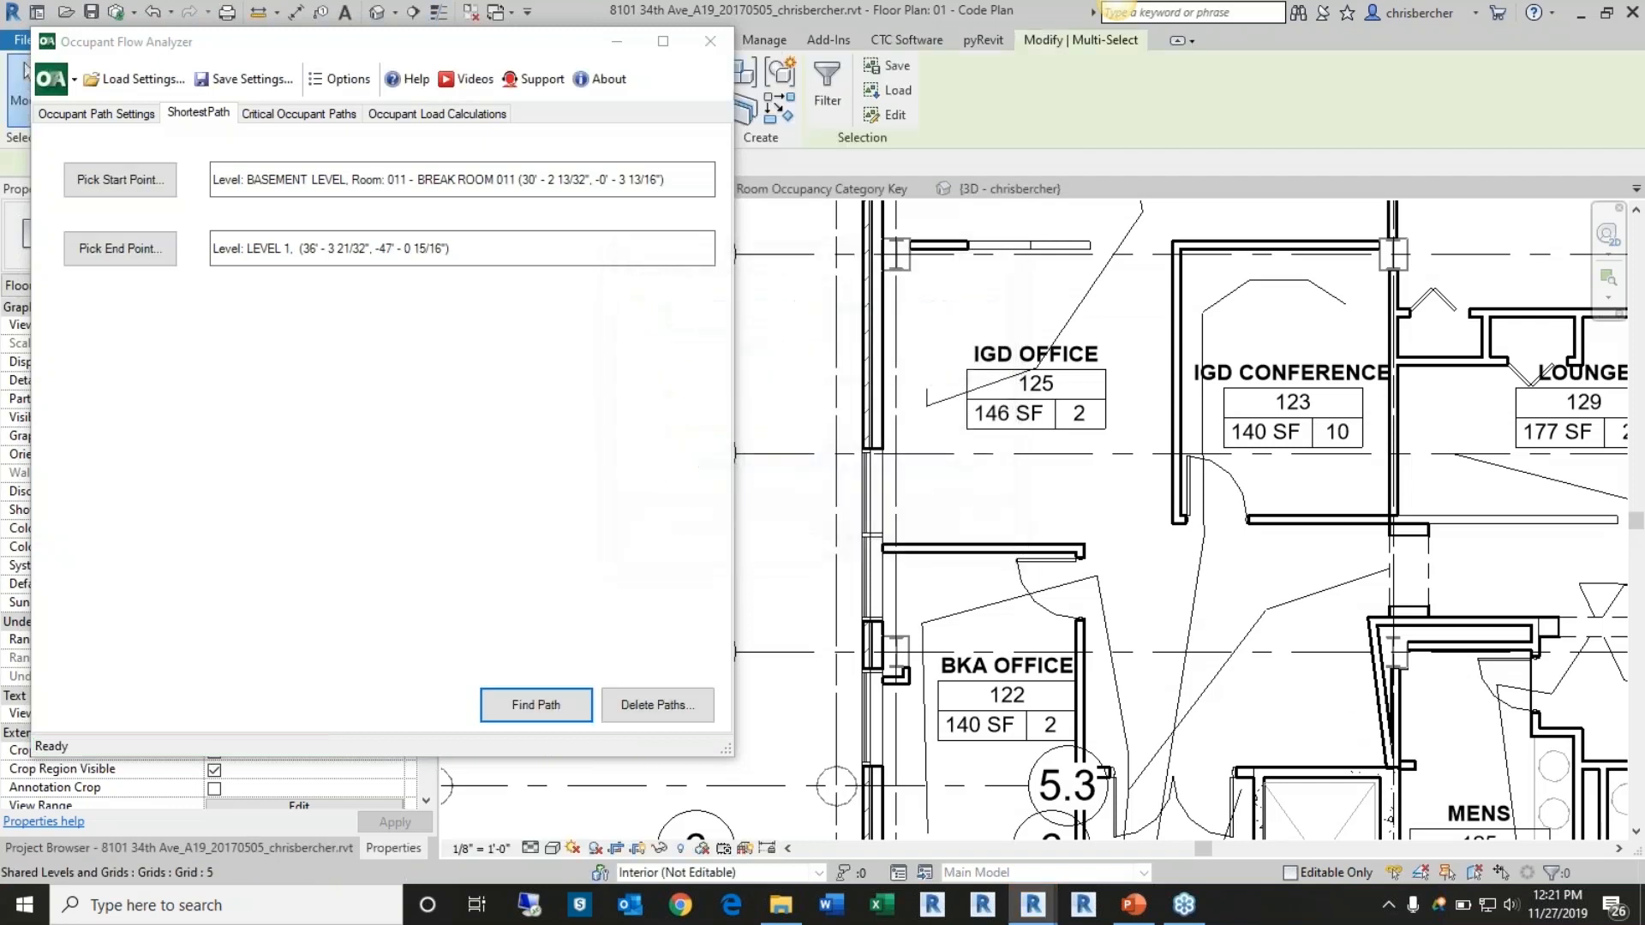
click(781, 662)
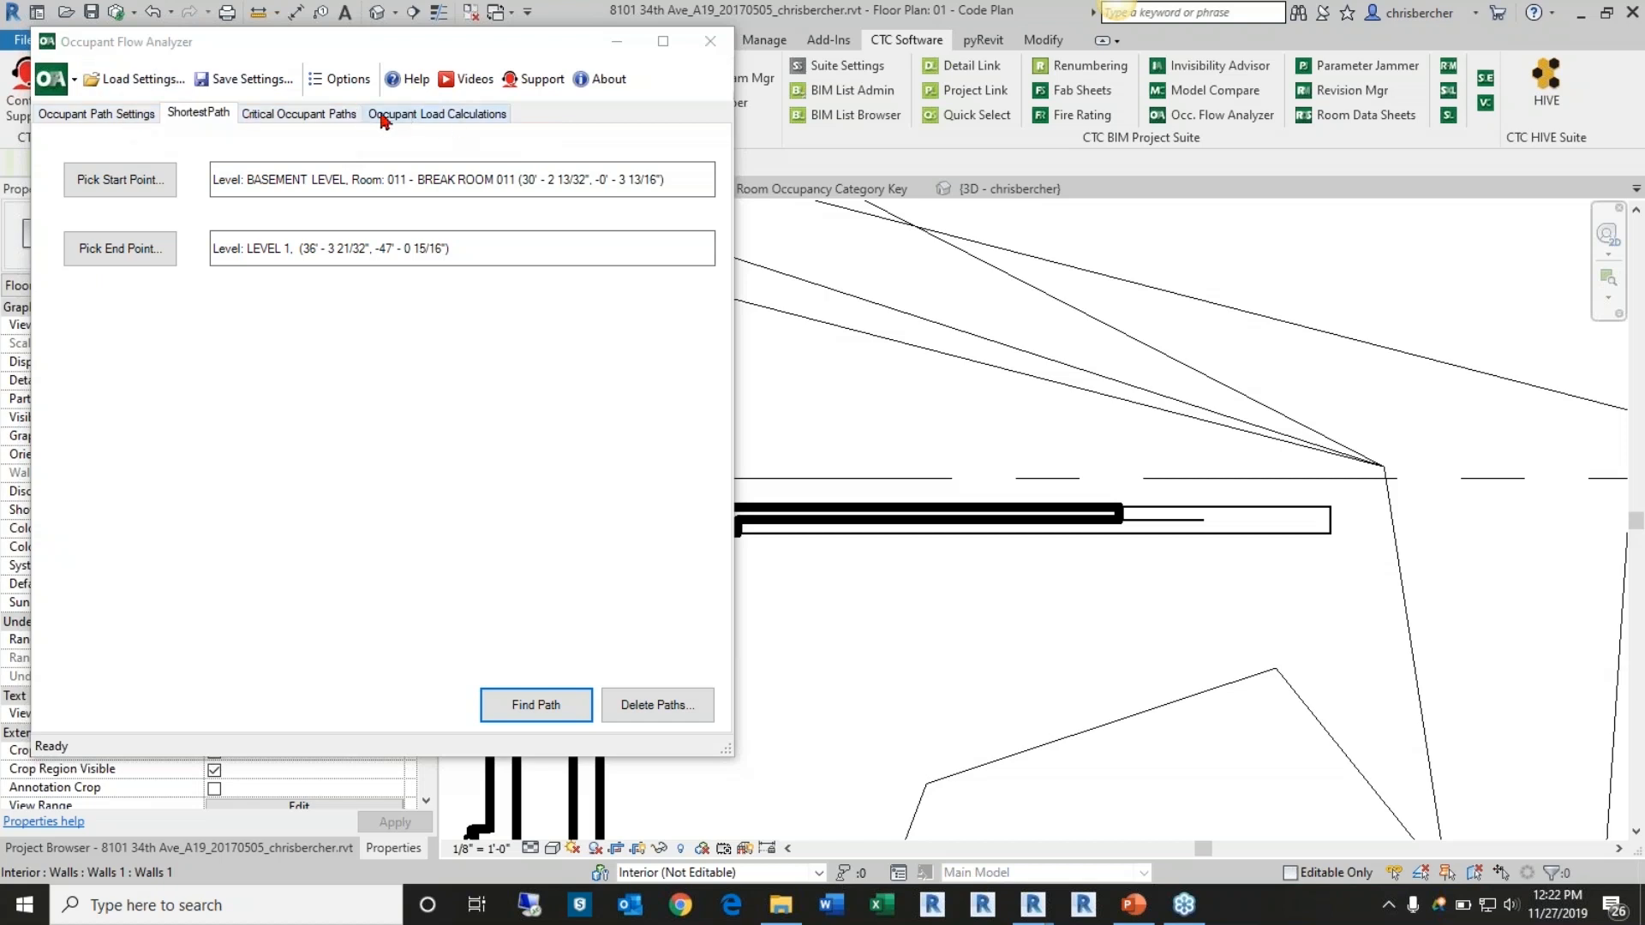
Review the Critical Occupant Paths options, then the impassable objects and analysis options in Occupant Path Settings
click(319, 120)
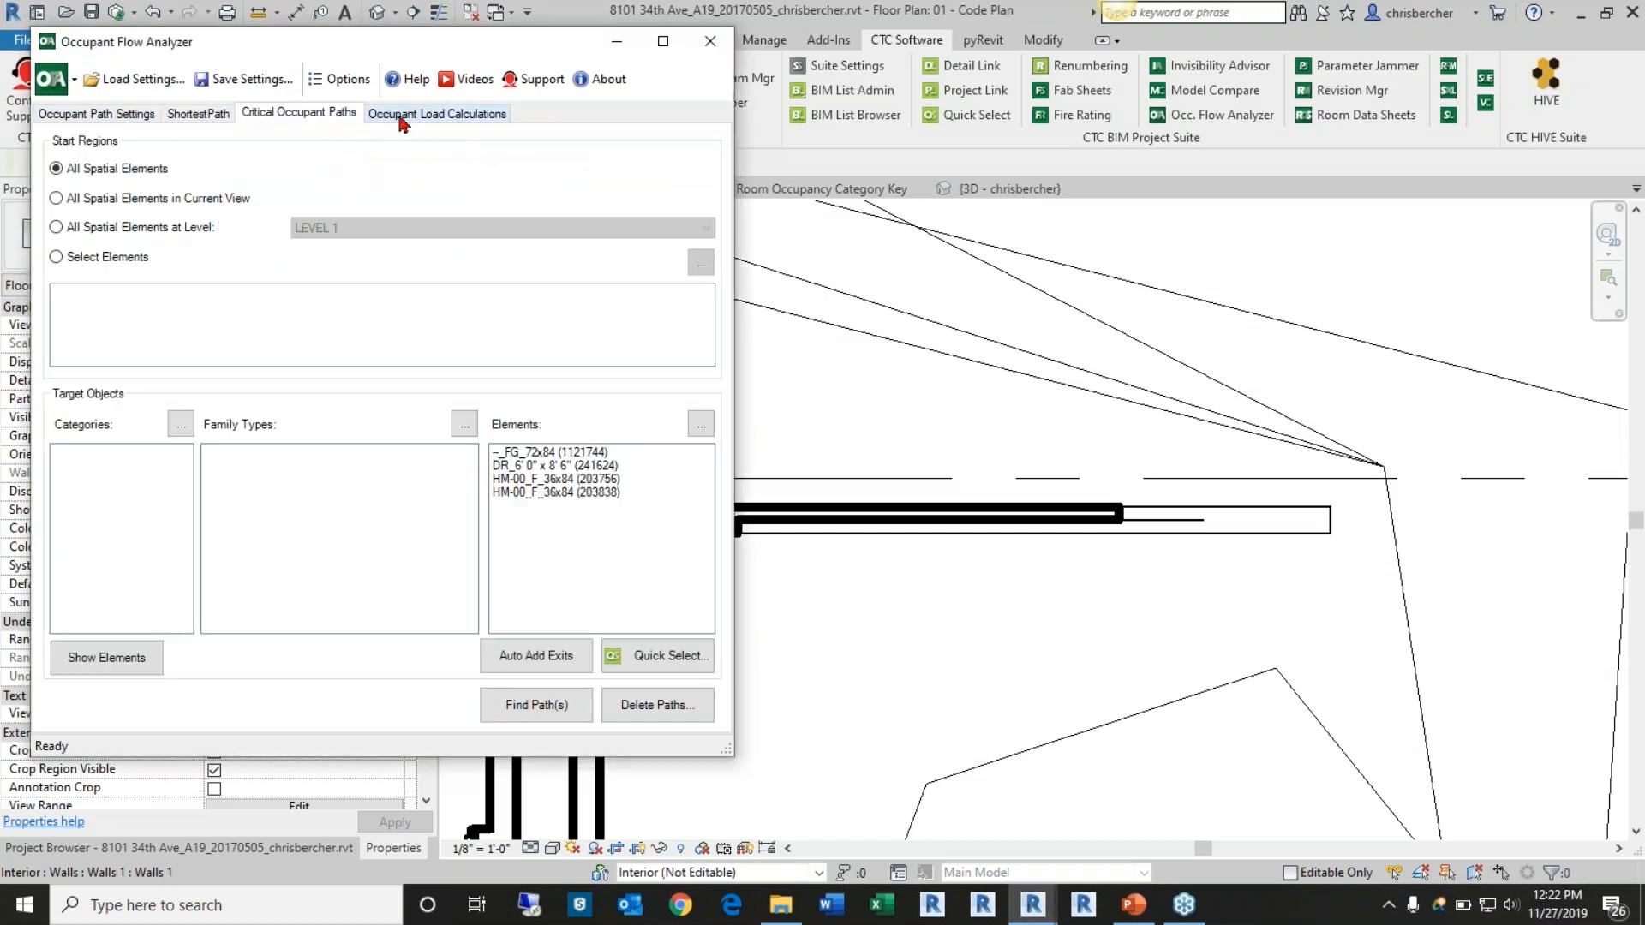
click(118, 114)
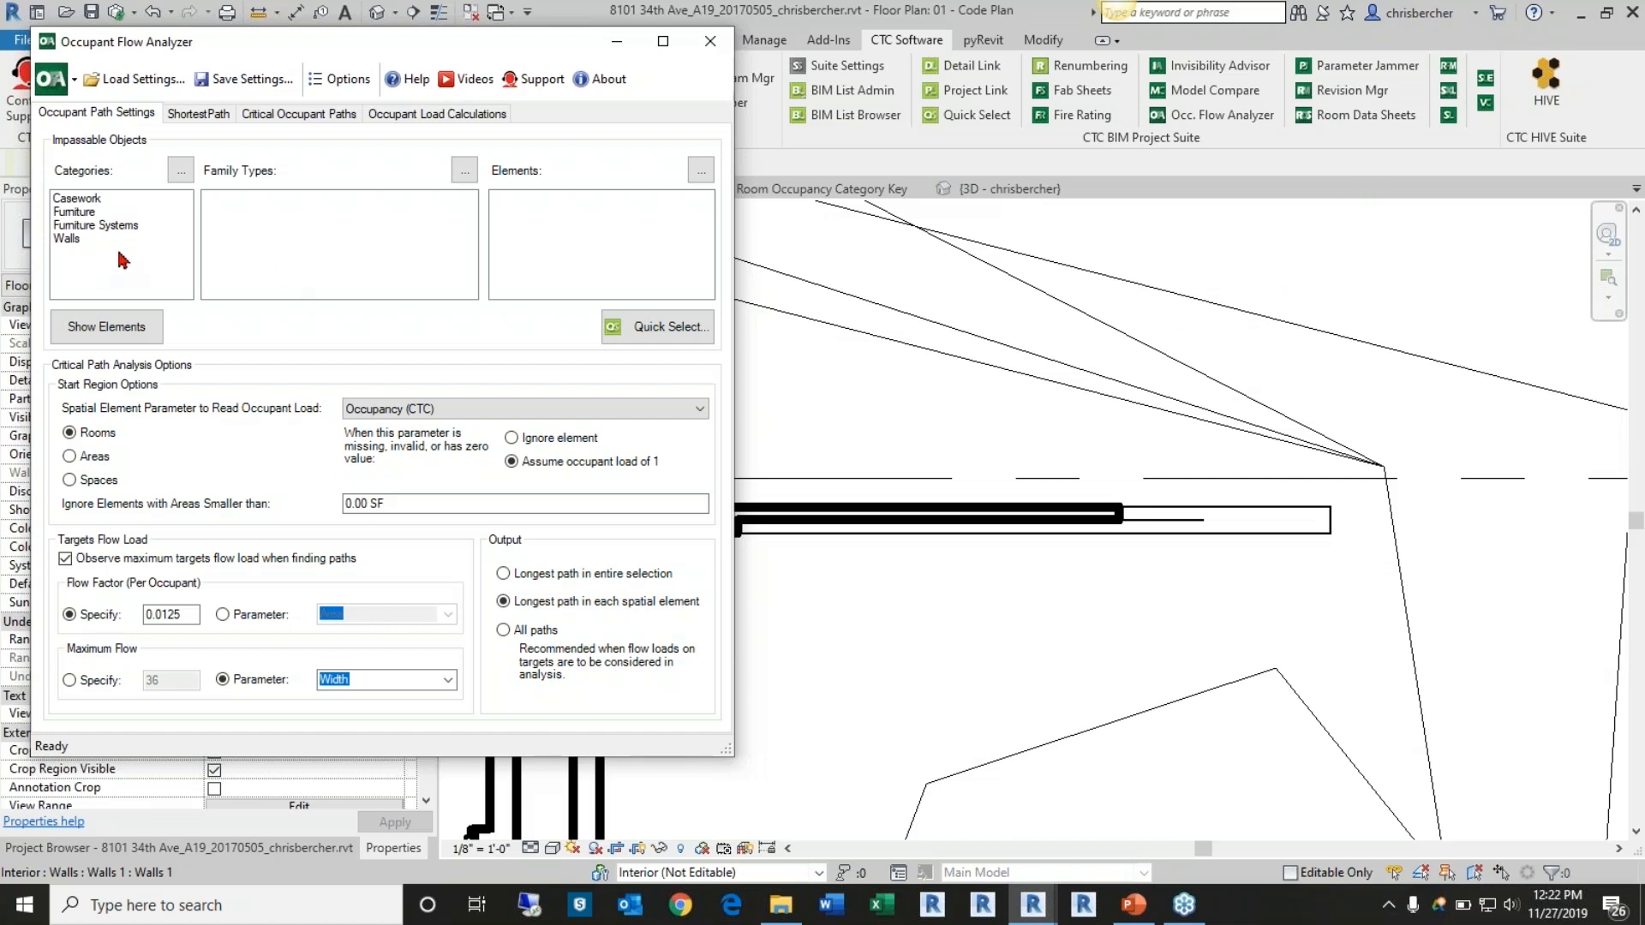
click(1005, 334)
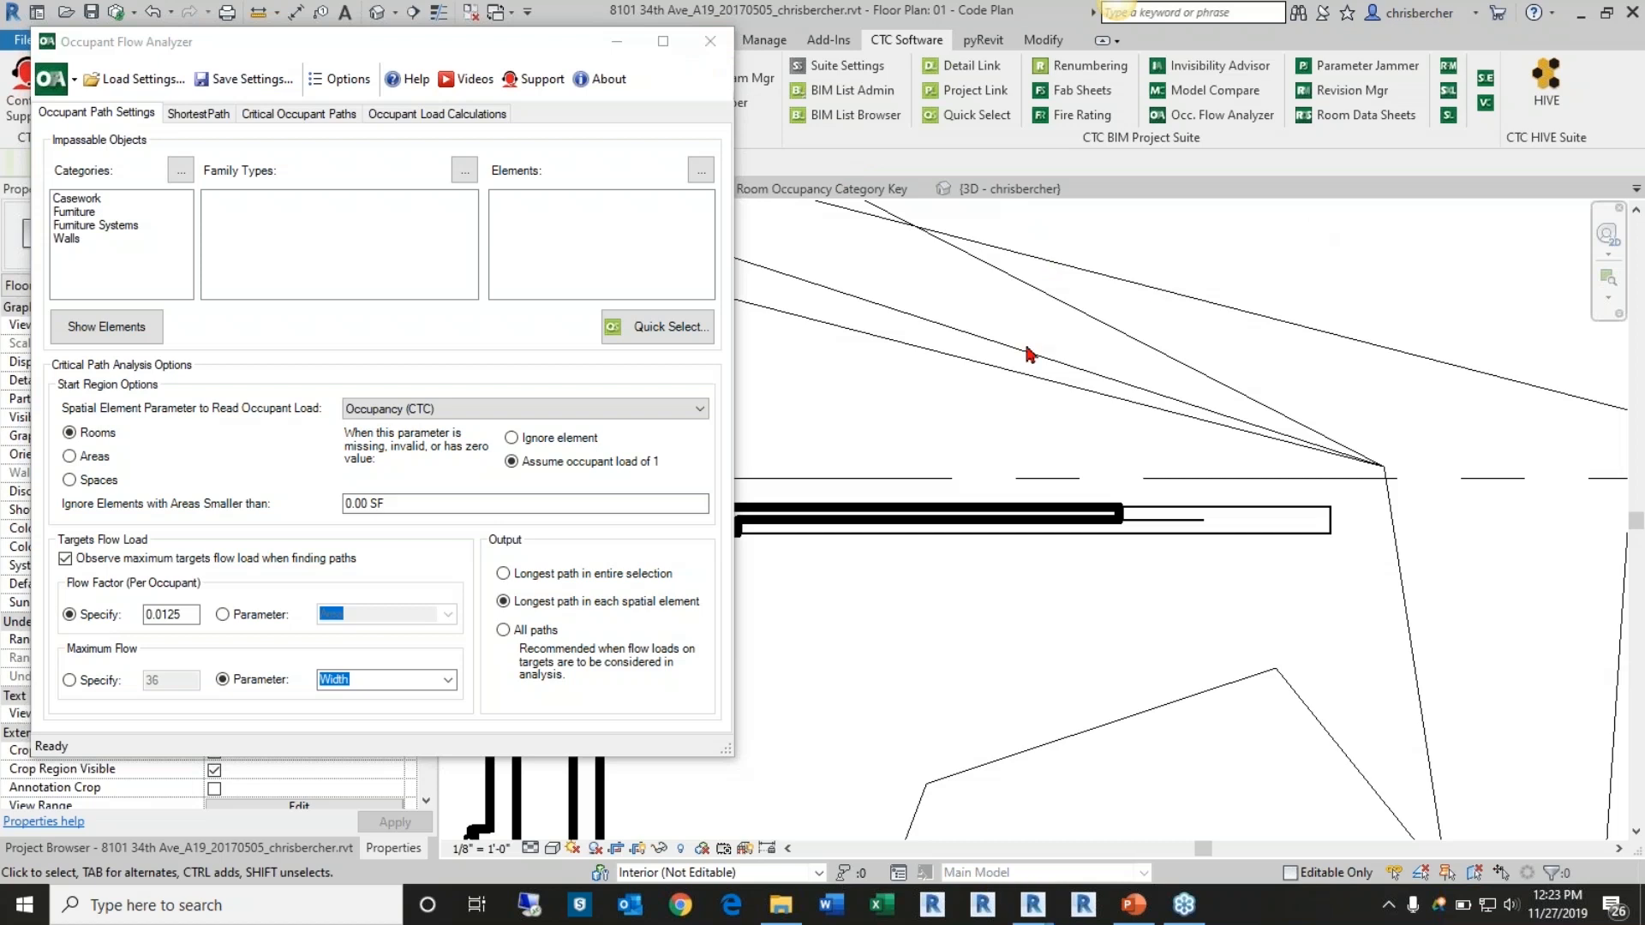
Select the Receptionist 101 room tag to examine the room's extent against the occupant paths
scroll(1032, 377, down, 4)
scroll(1154, 591, down, 1)
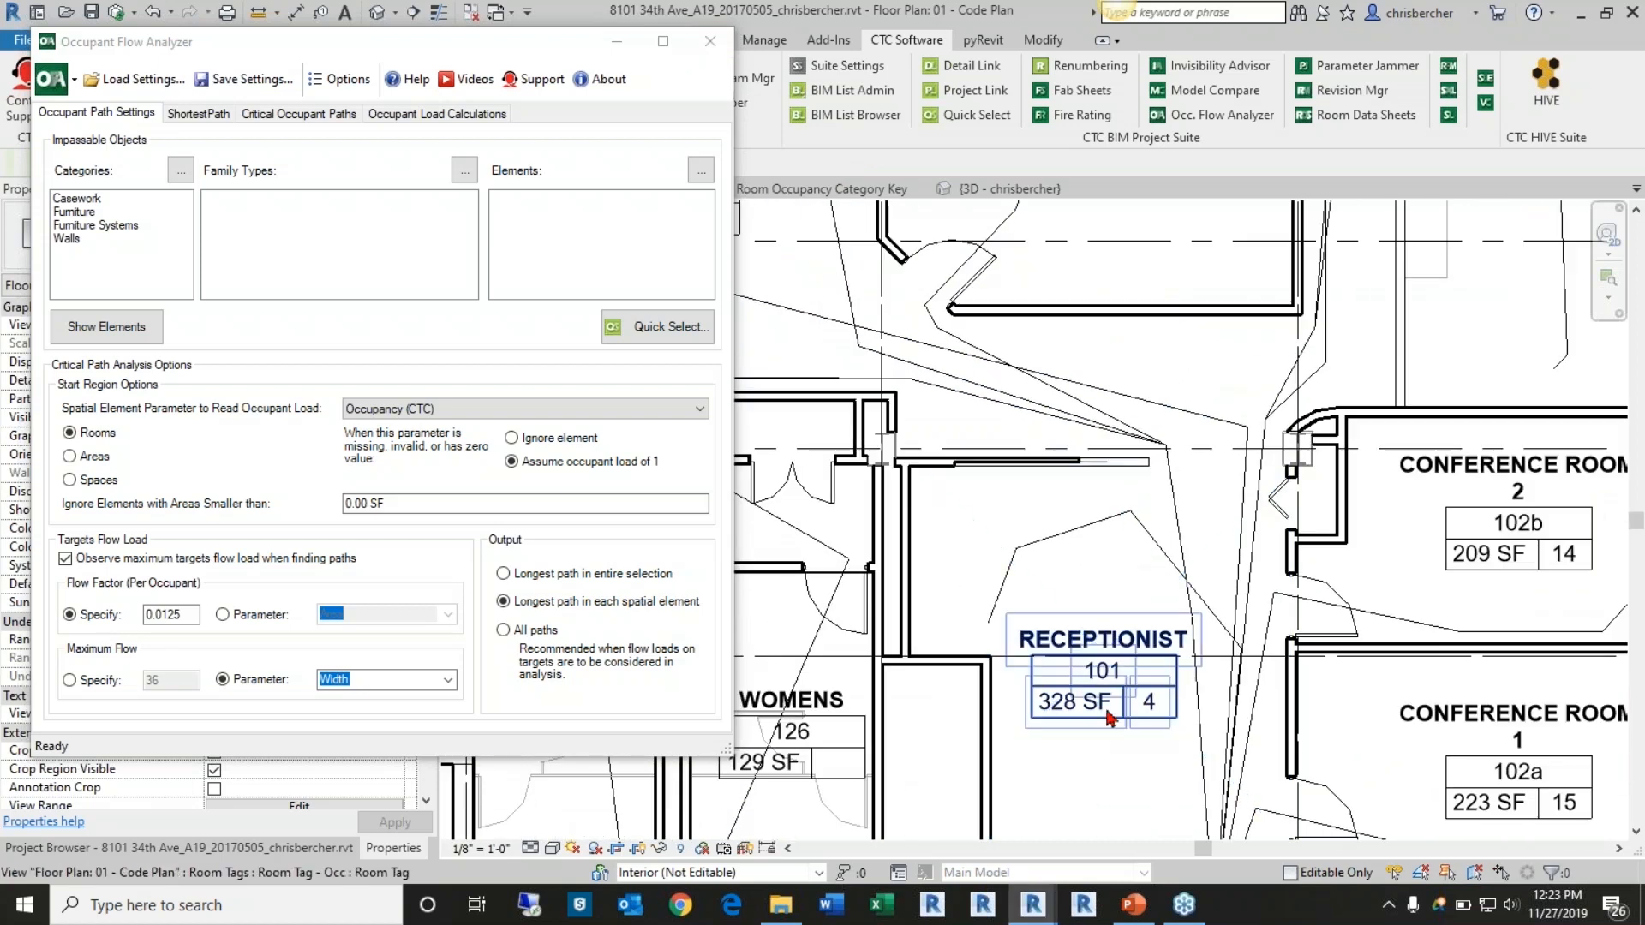
click(1110, 673)
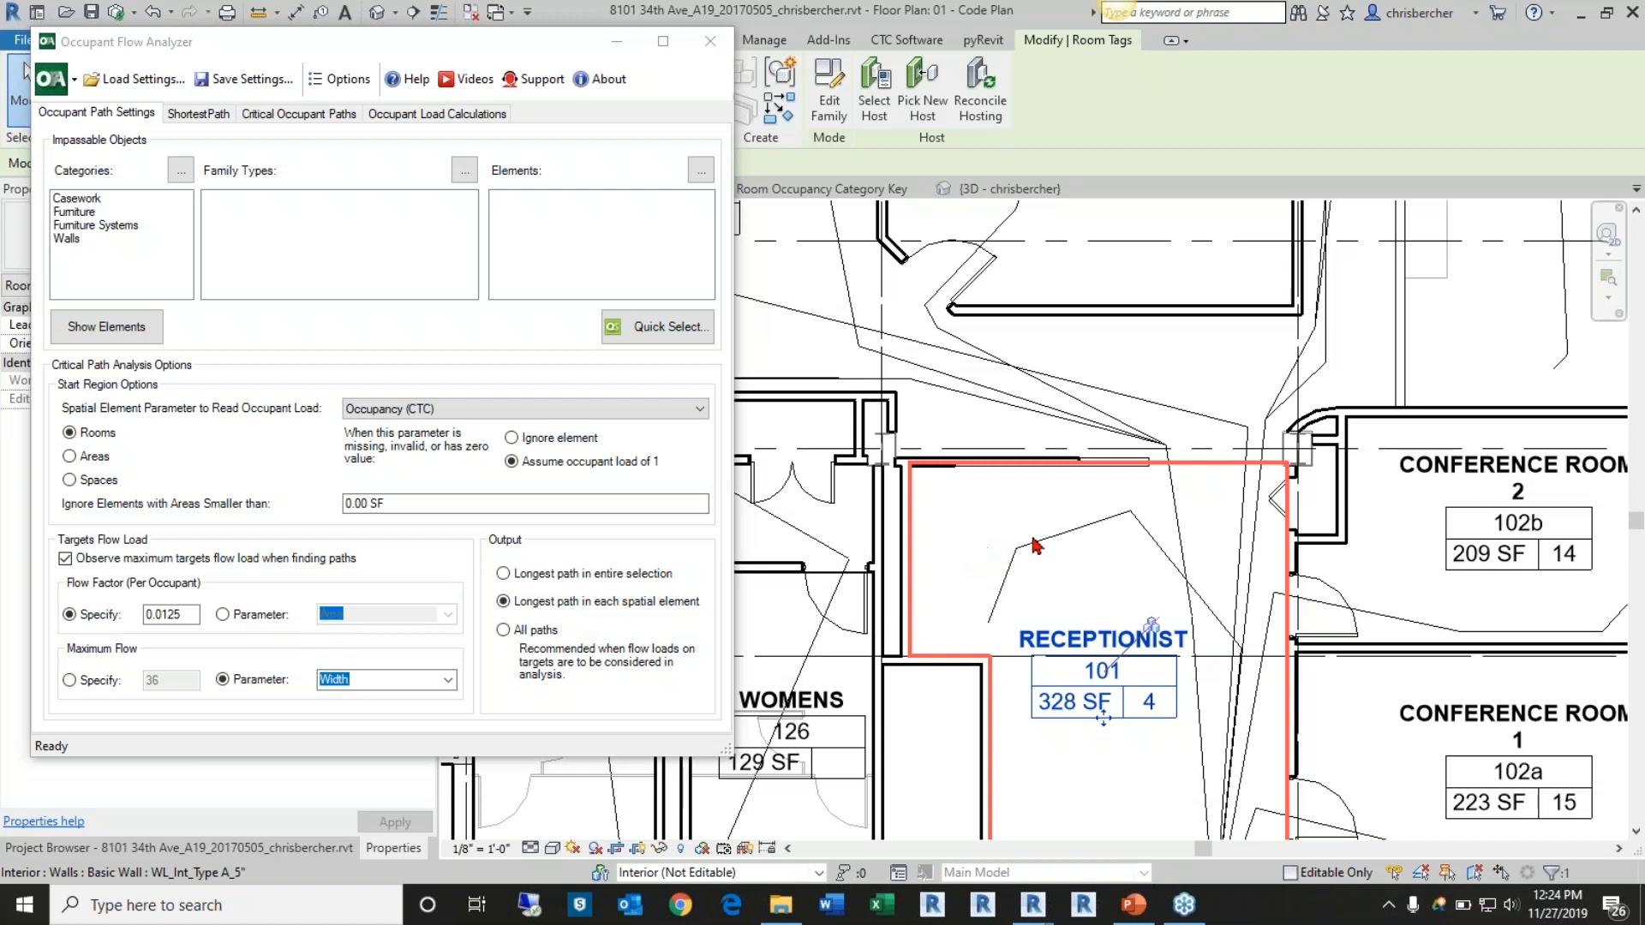
Move path point 2, beside Conference Room 2's curved corner, onto neighbouring point 43 so the two paths overlap
scroll(1030, 558, down, 2)
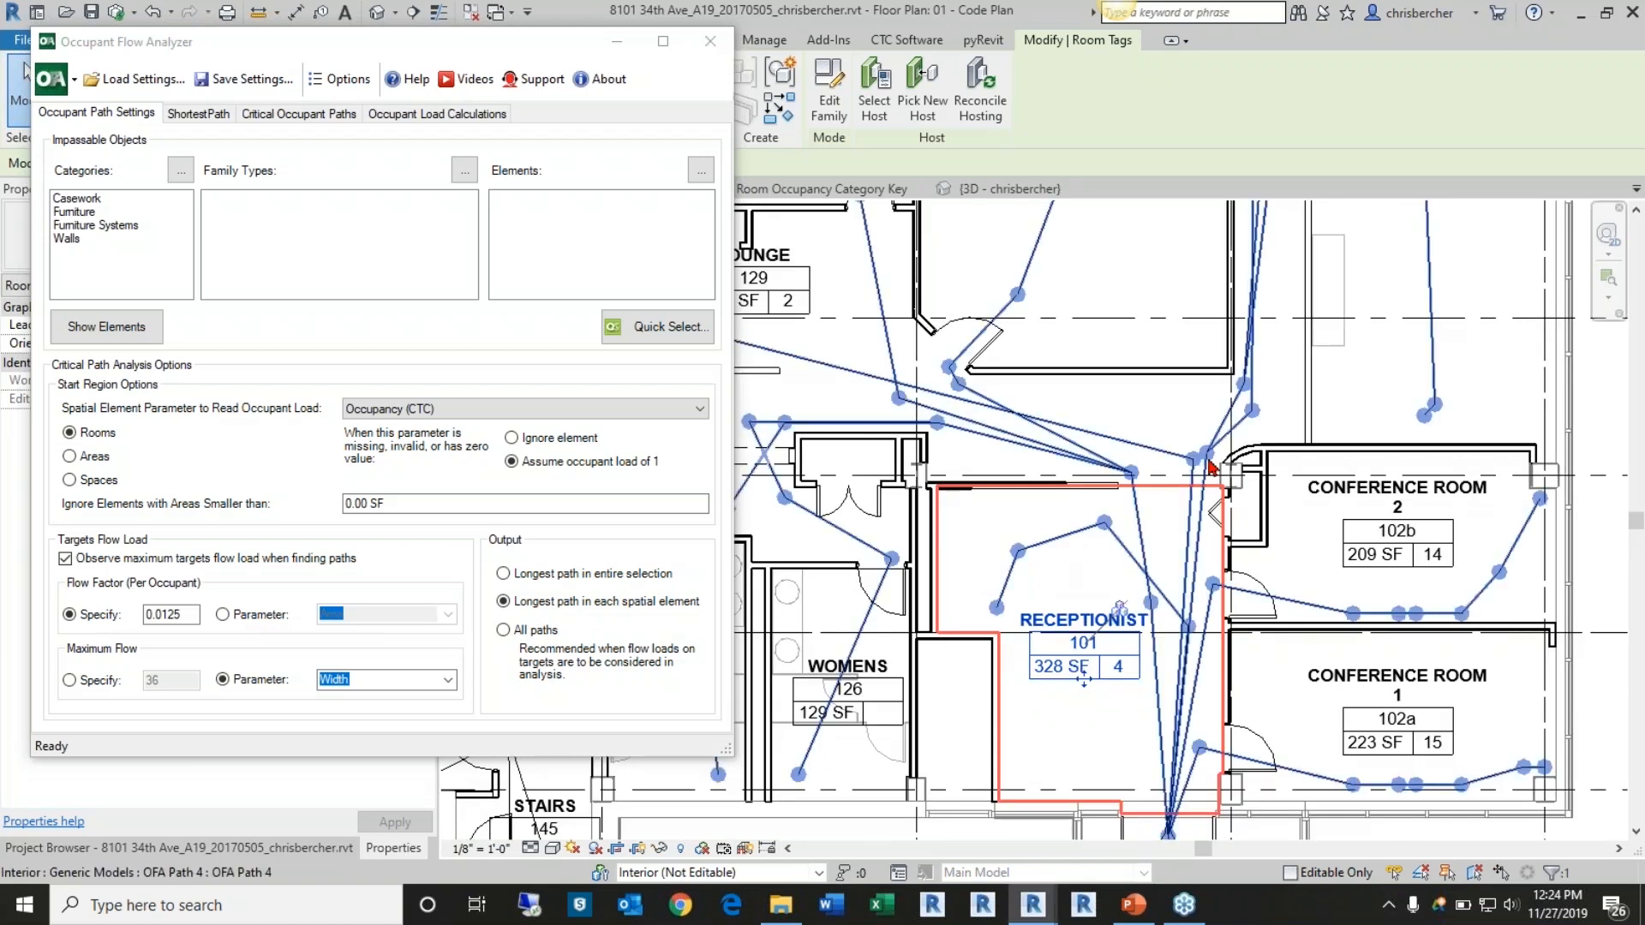
scroll(1209, 463, up, 2)
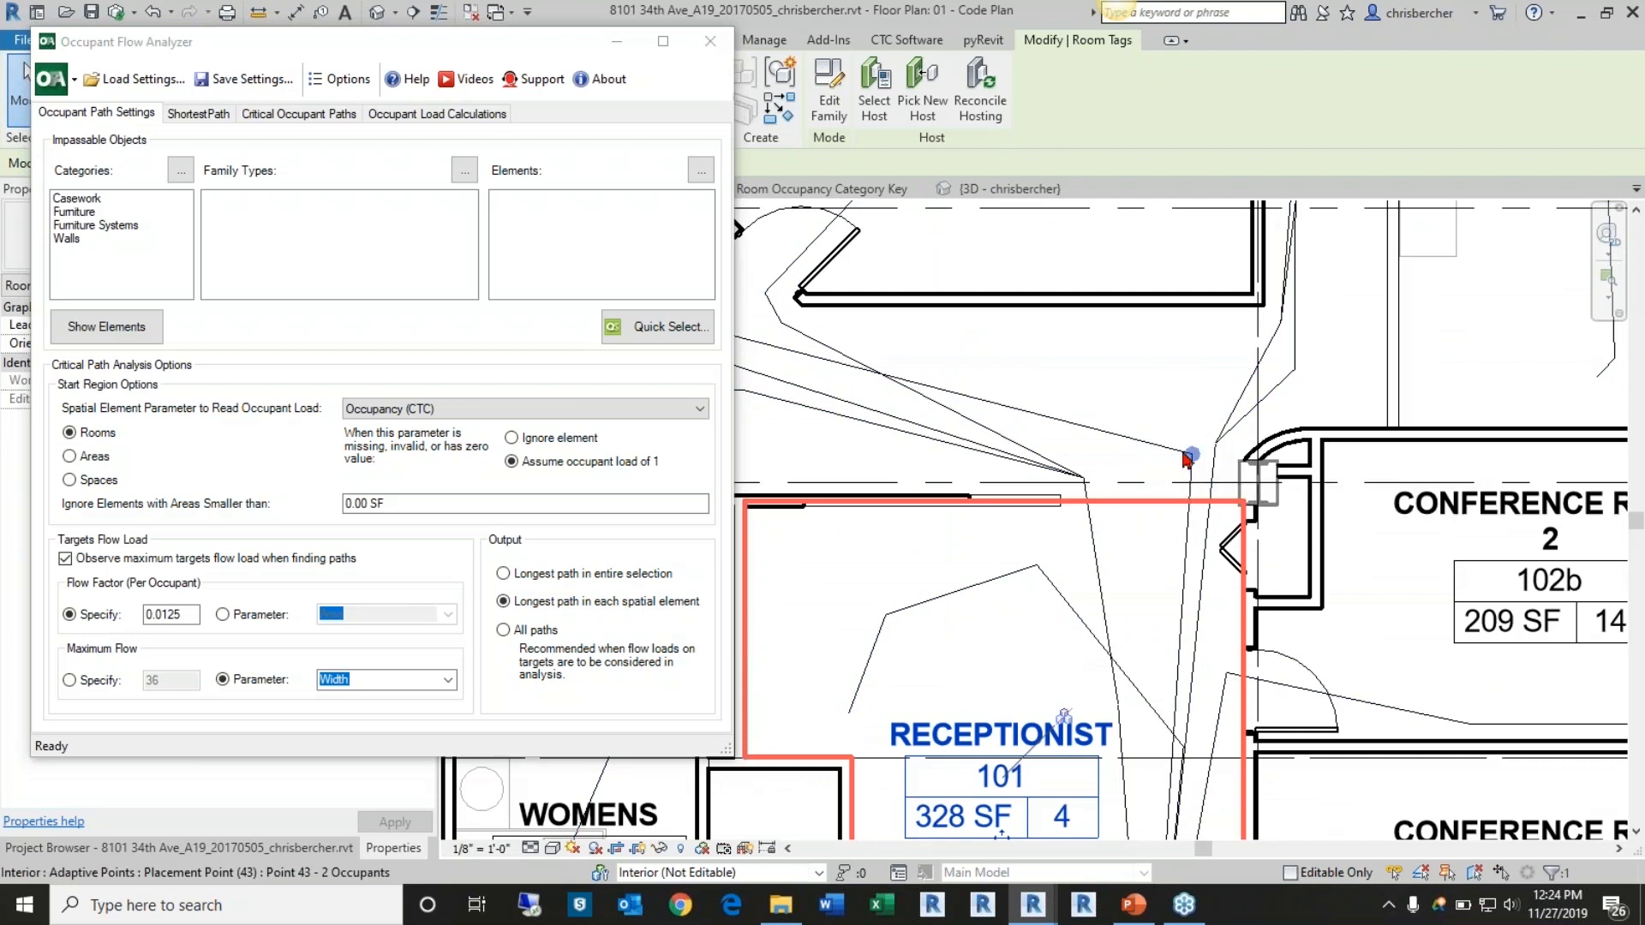
click(1214, 444)
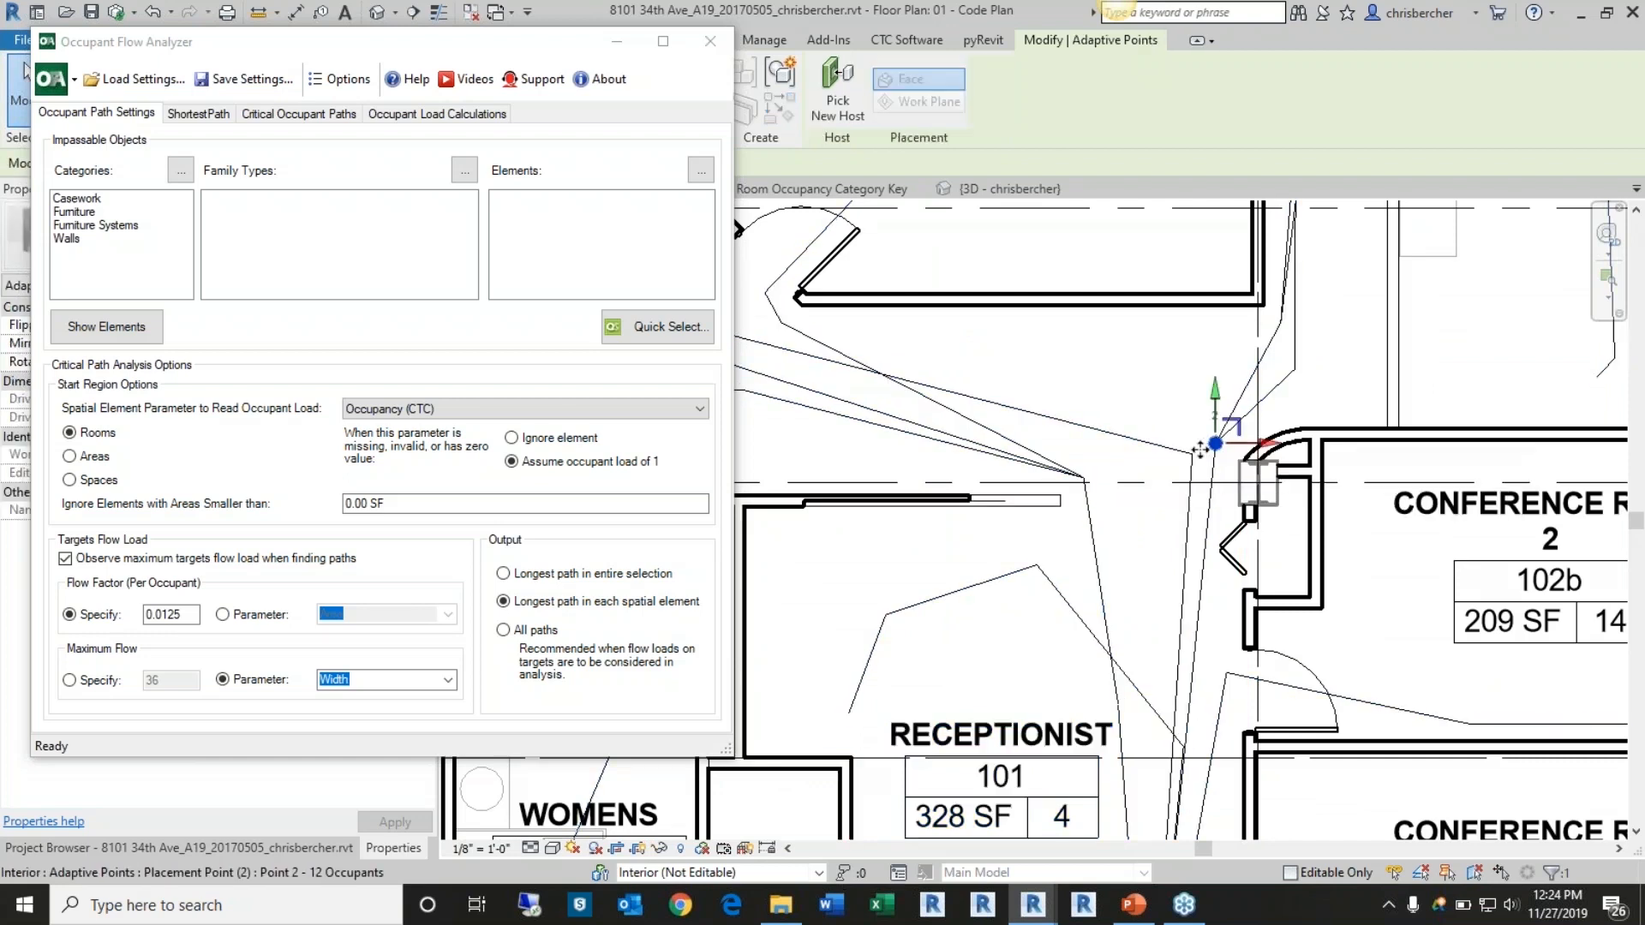
drag(1215, 444, 1191, 453)
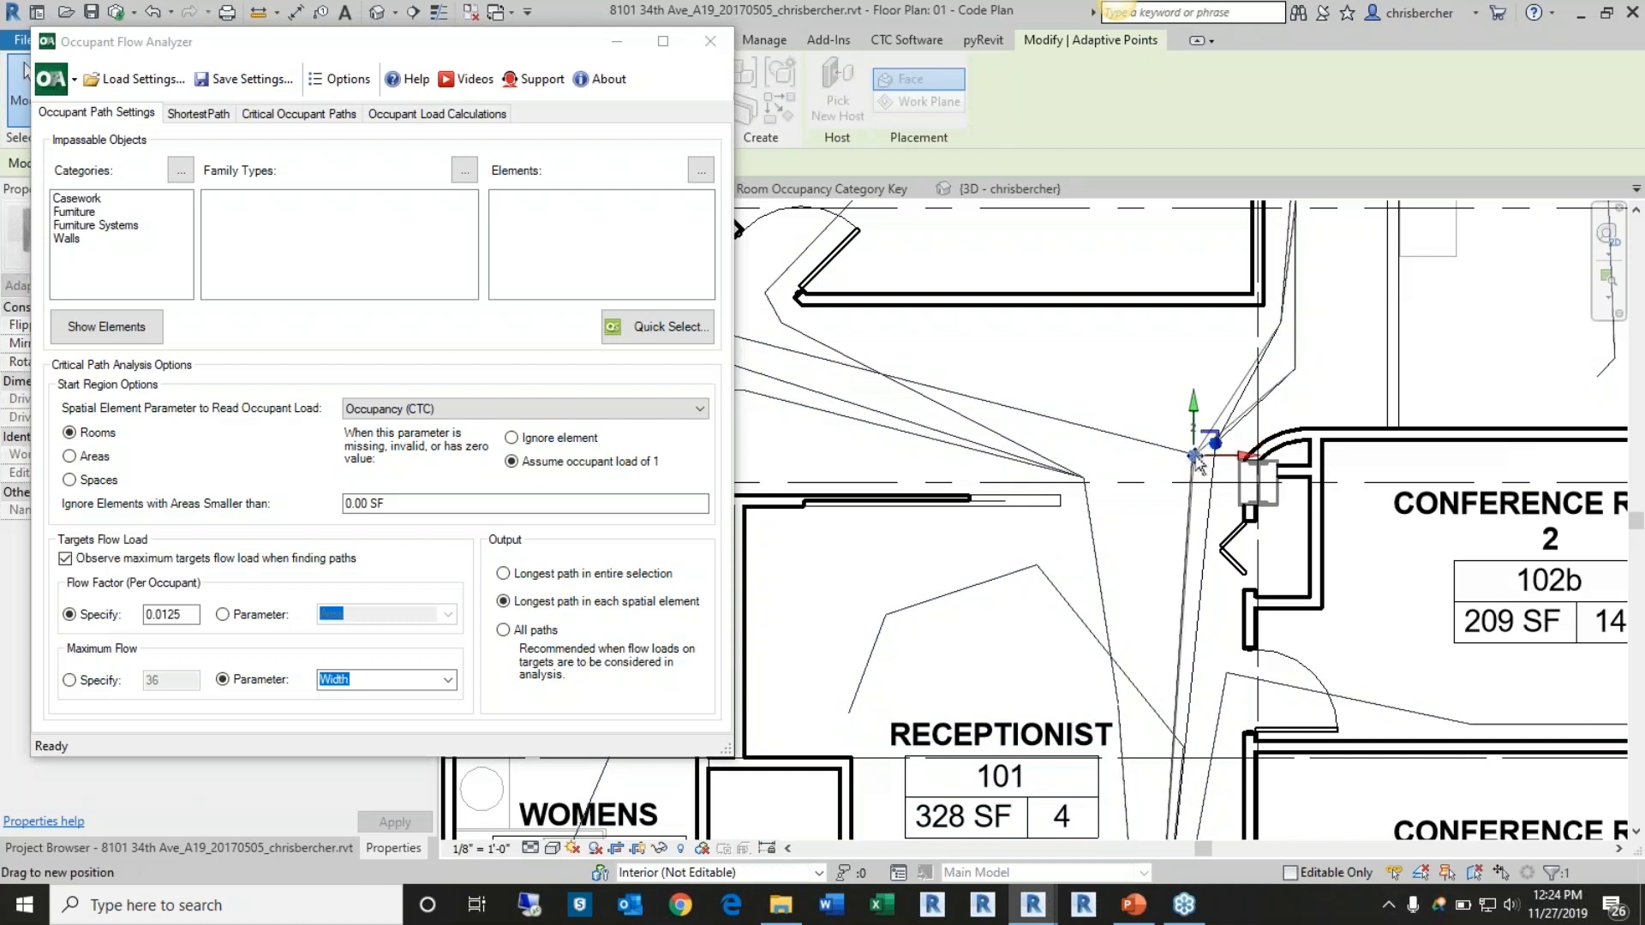
scroll(1196, 454, up, 1)
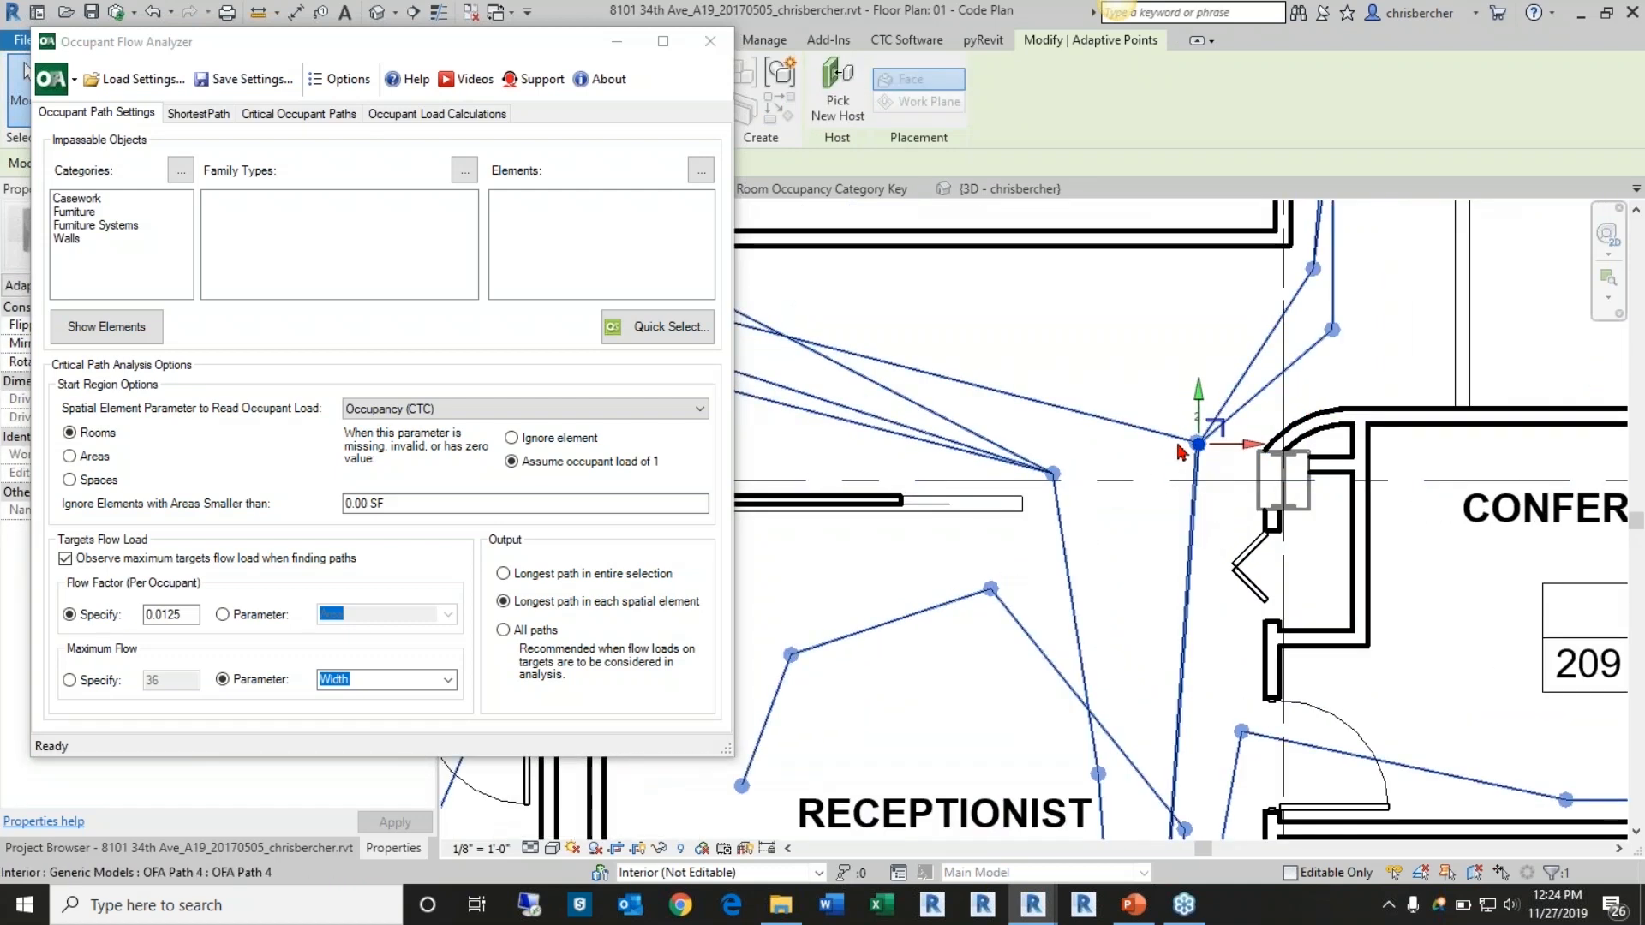
scroll(1187, 480, down, 1)
middle_drag(1186, 480, 1166, 388)
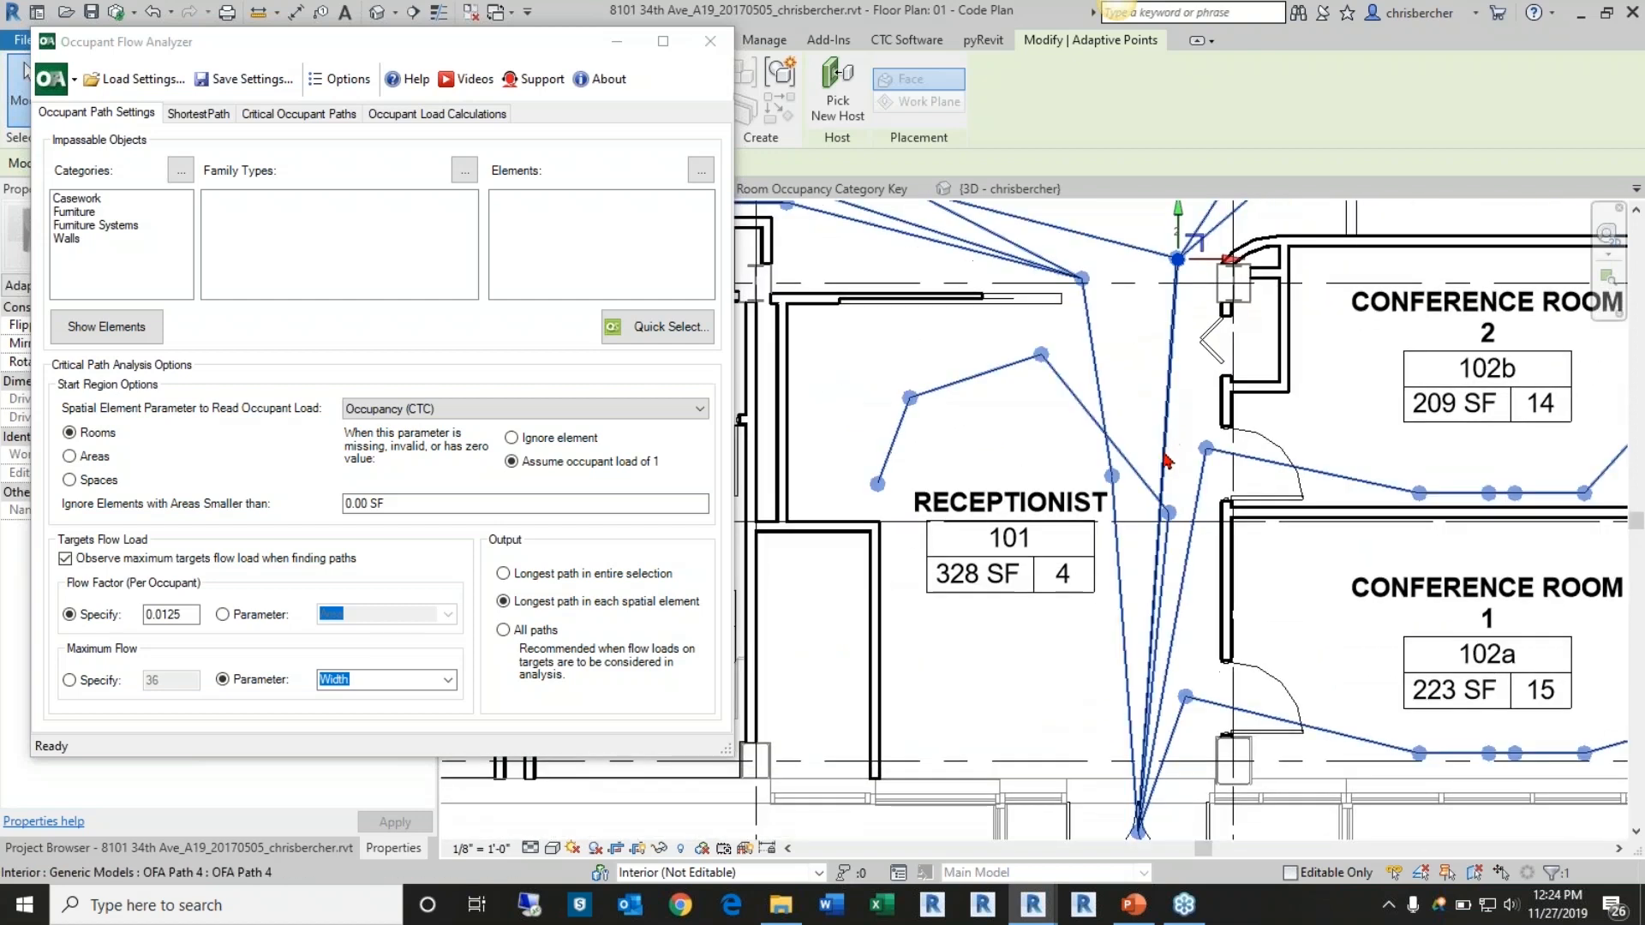
Move path point 2 away from point 43, back toward the column at Conference Room 2's corner
scroll(1166, 388, down, 1)
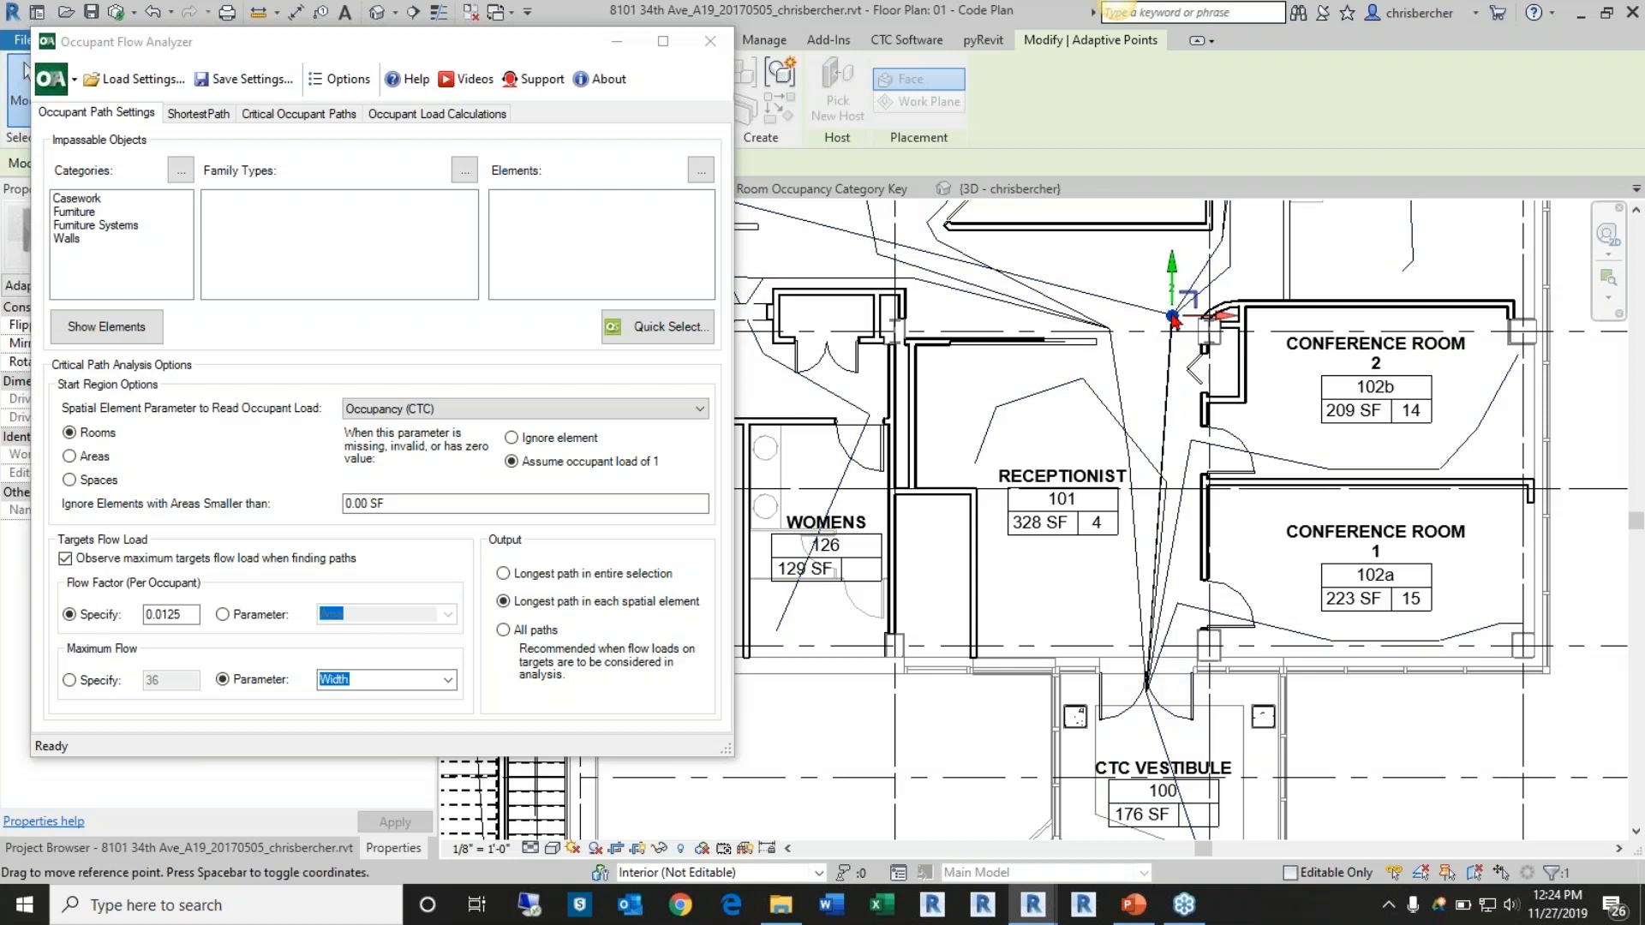
scroll(1191, 317, up, 2)
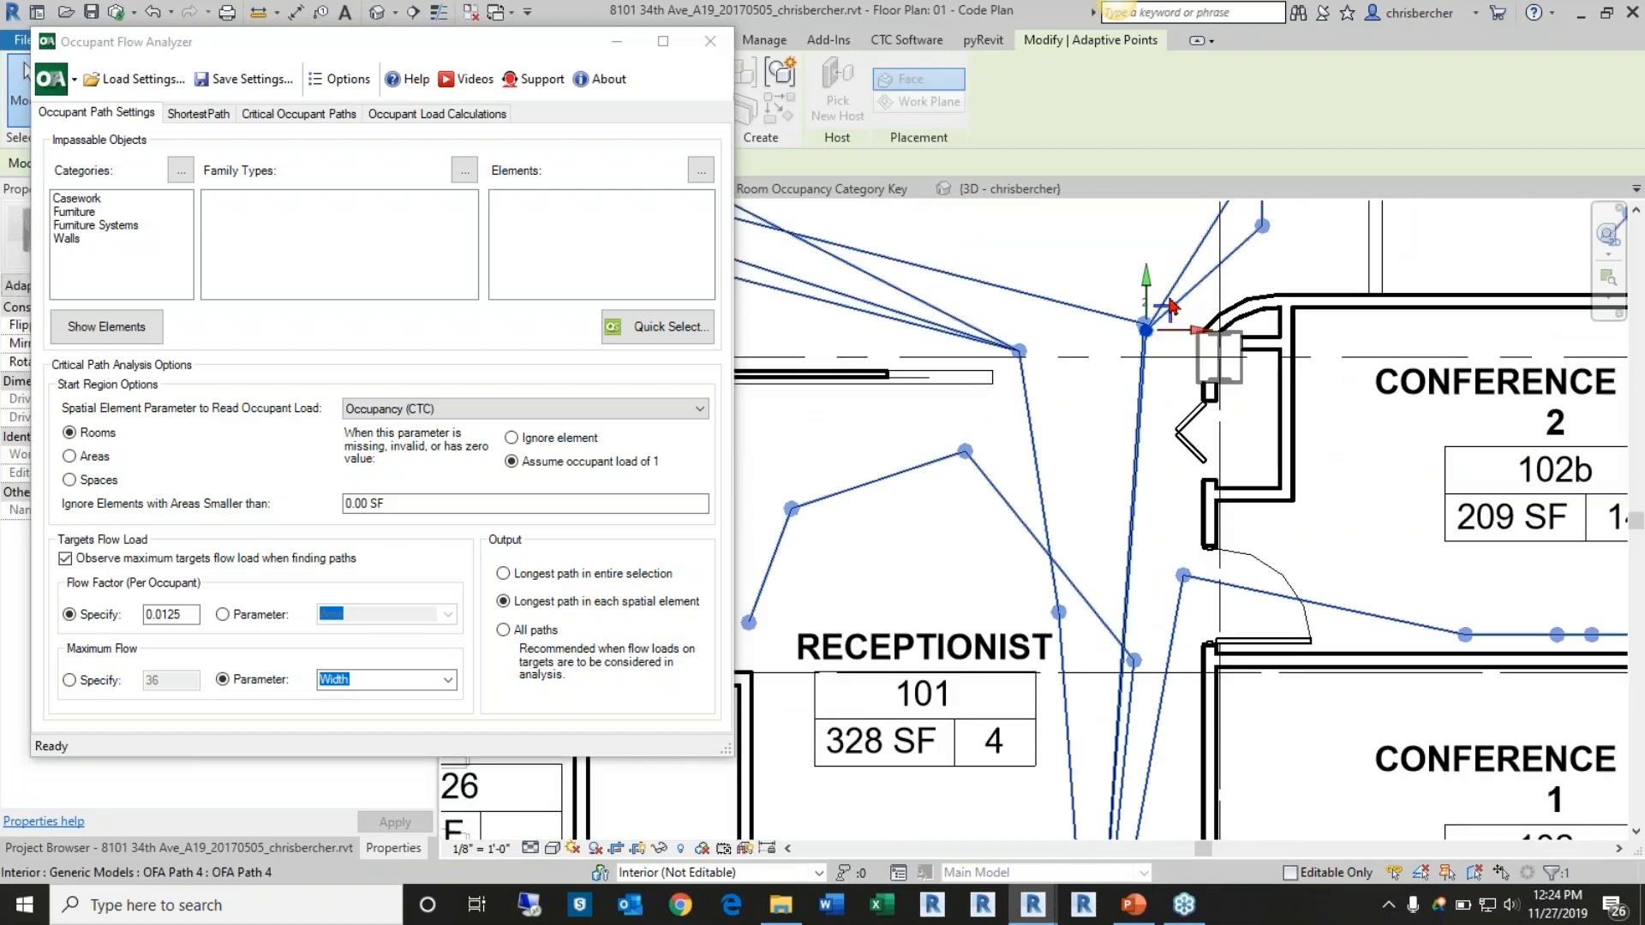
drag(1172, 317, 1189, 318)
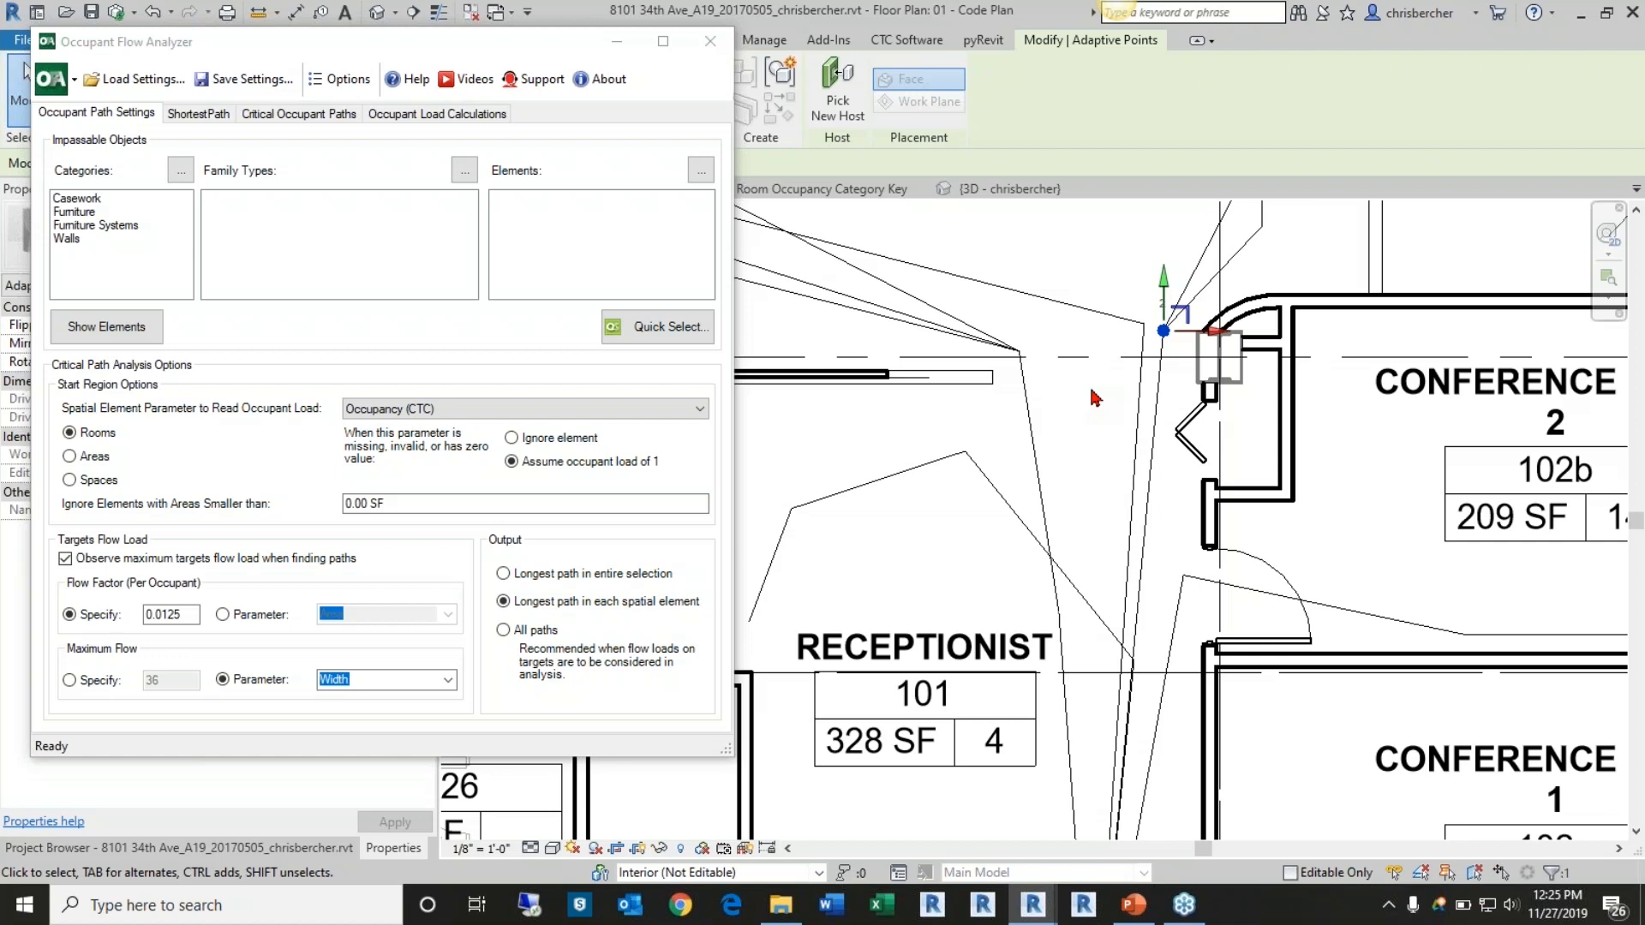
scroll(1094, 397, down, 5)
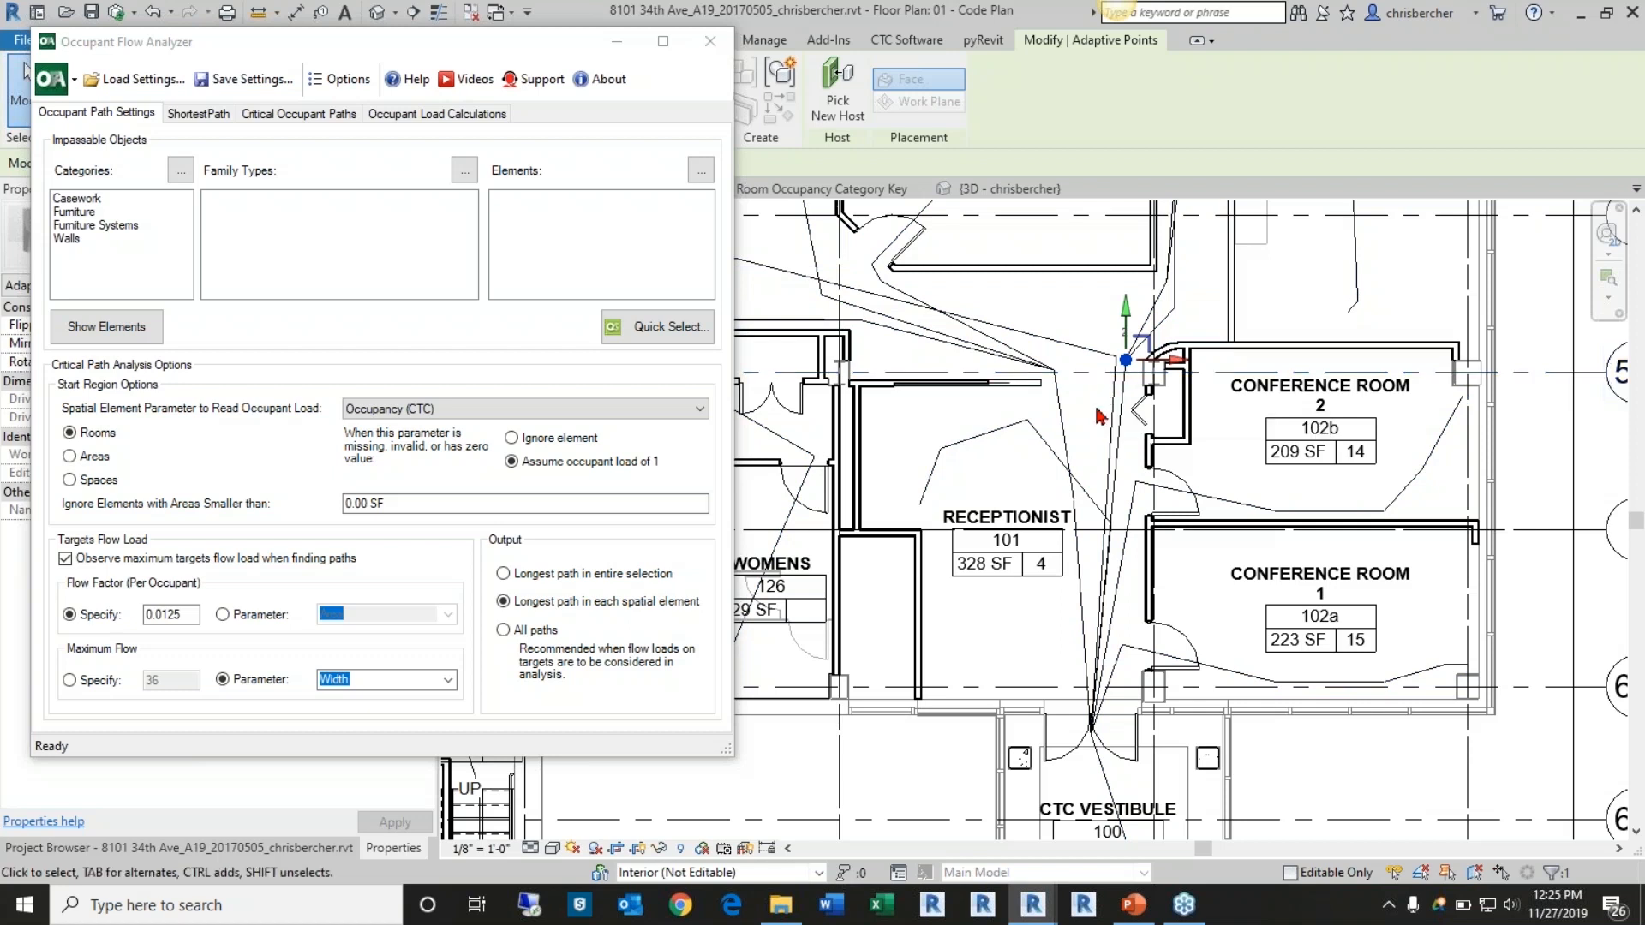
scroll(1099, 391, down, 2)
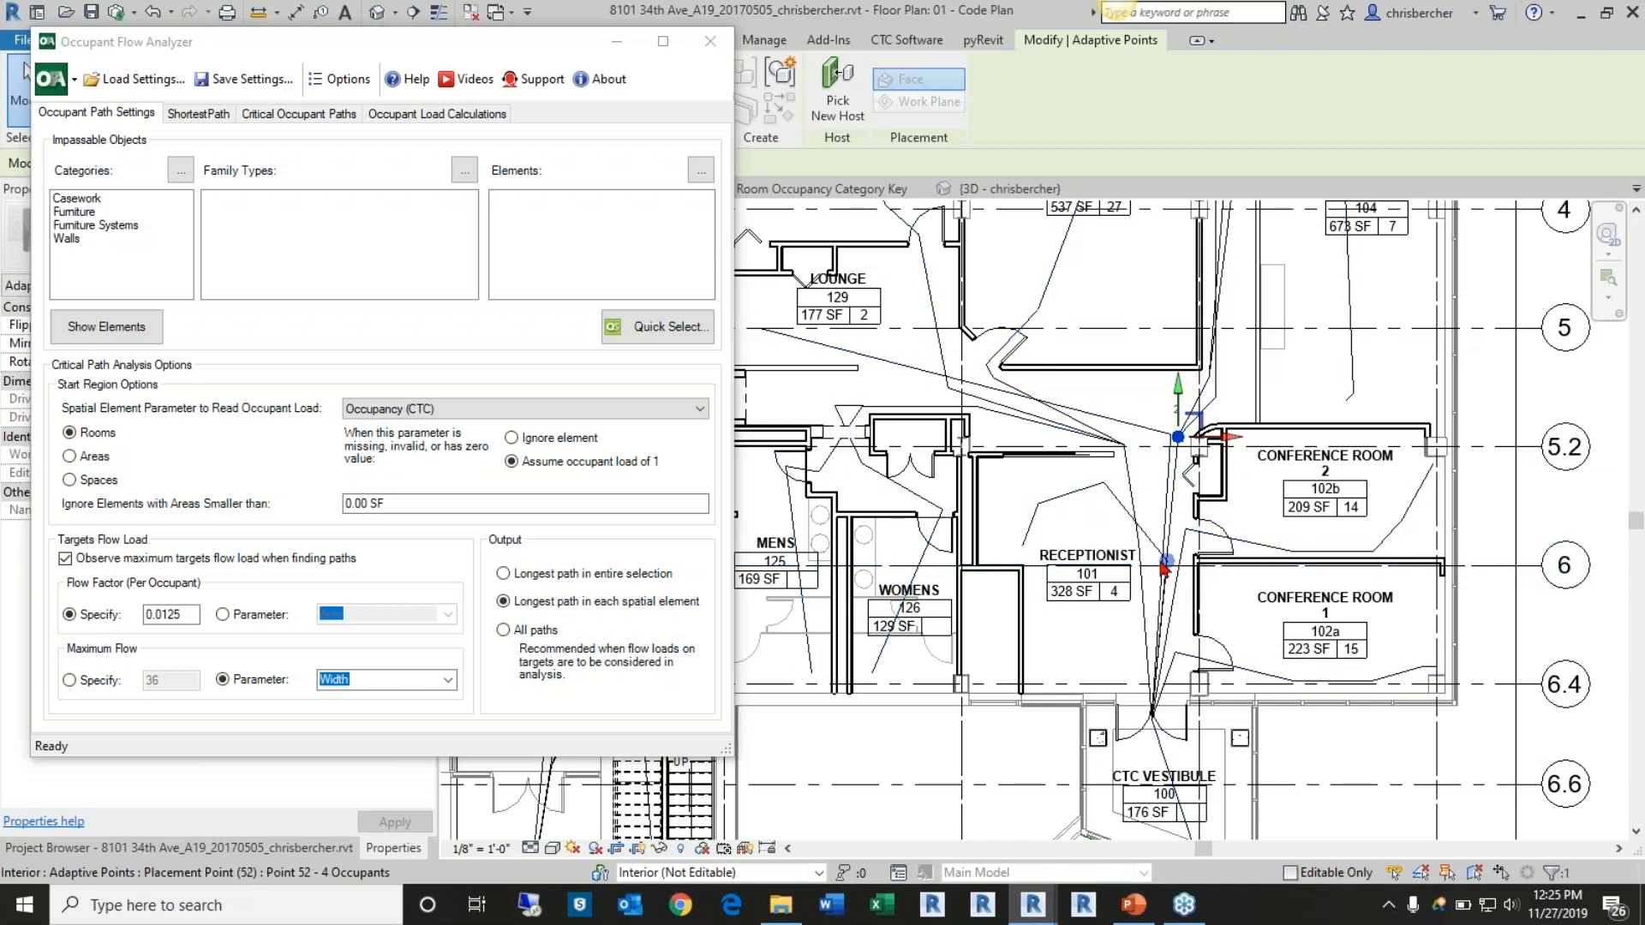
scroll(1114, 586, up, 4)
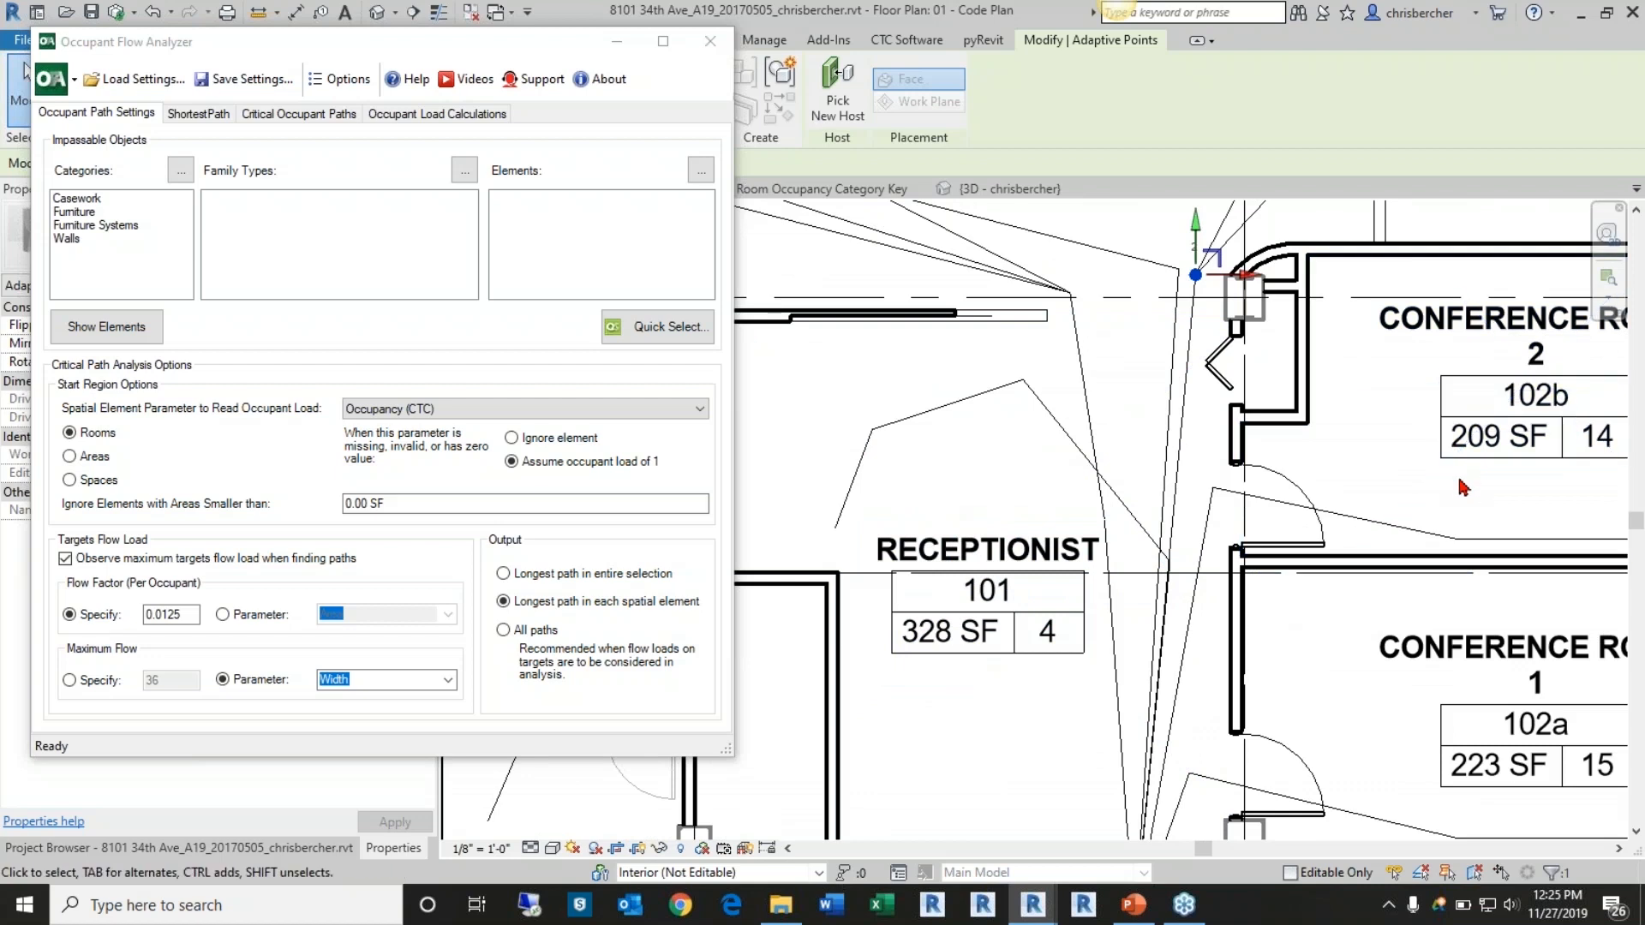
Review the Occupant Load Calculations and Critical Occupant Paths options, and select Conference Room 2's door in the plan
scroll(1199, 487, down, 1)
scroll(1199, 487, down, 2)
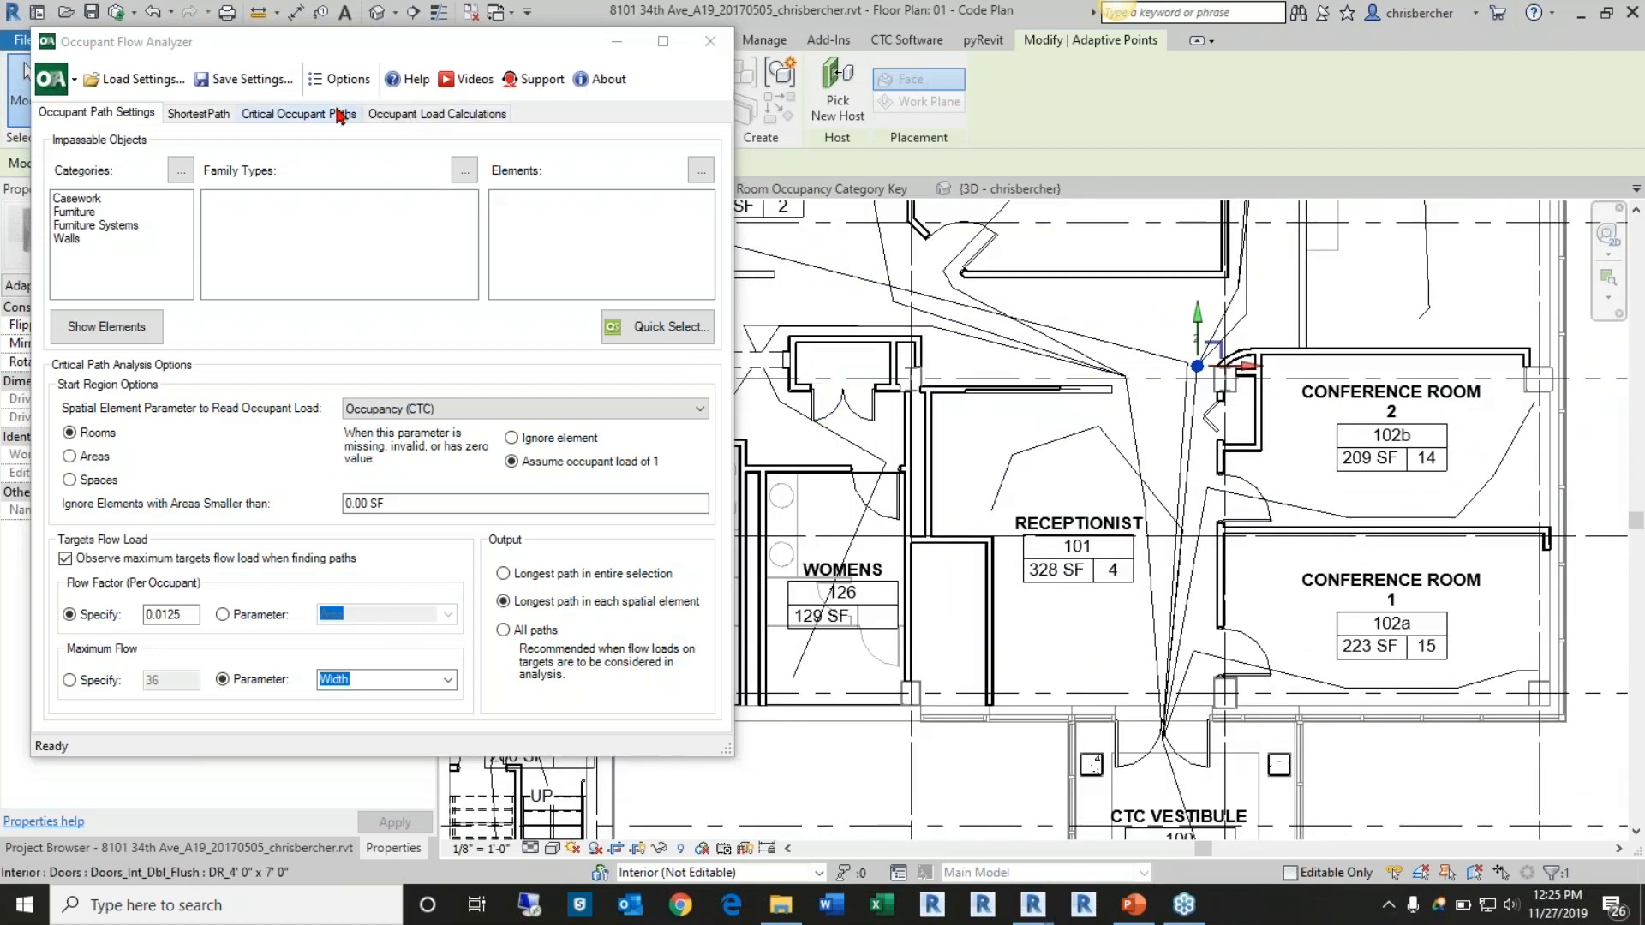
click(428, 115)
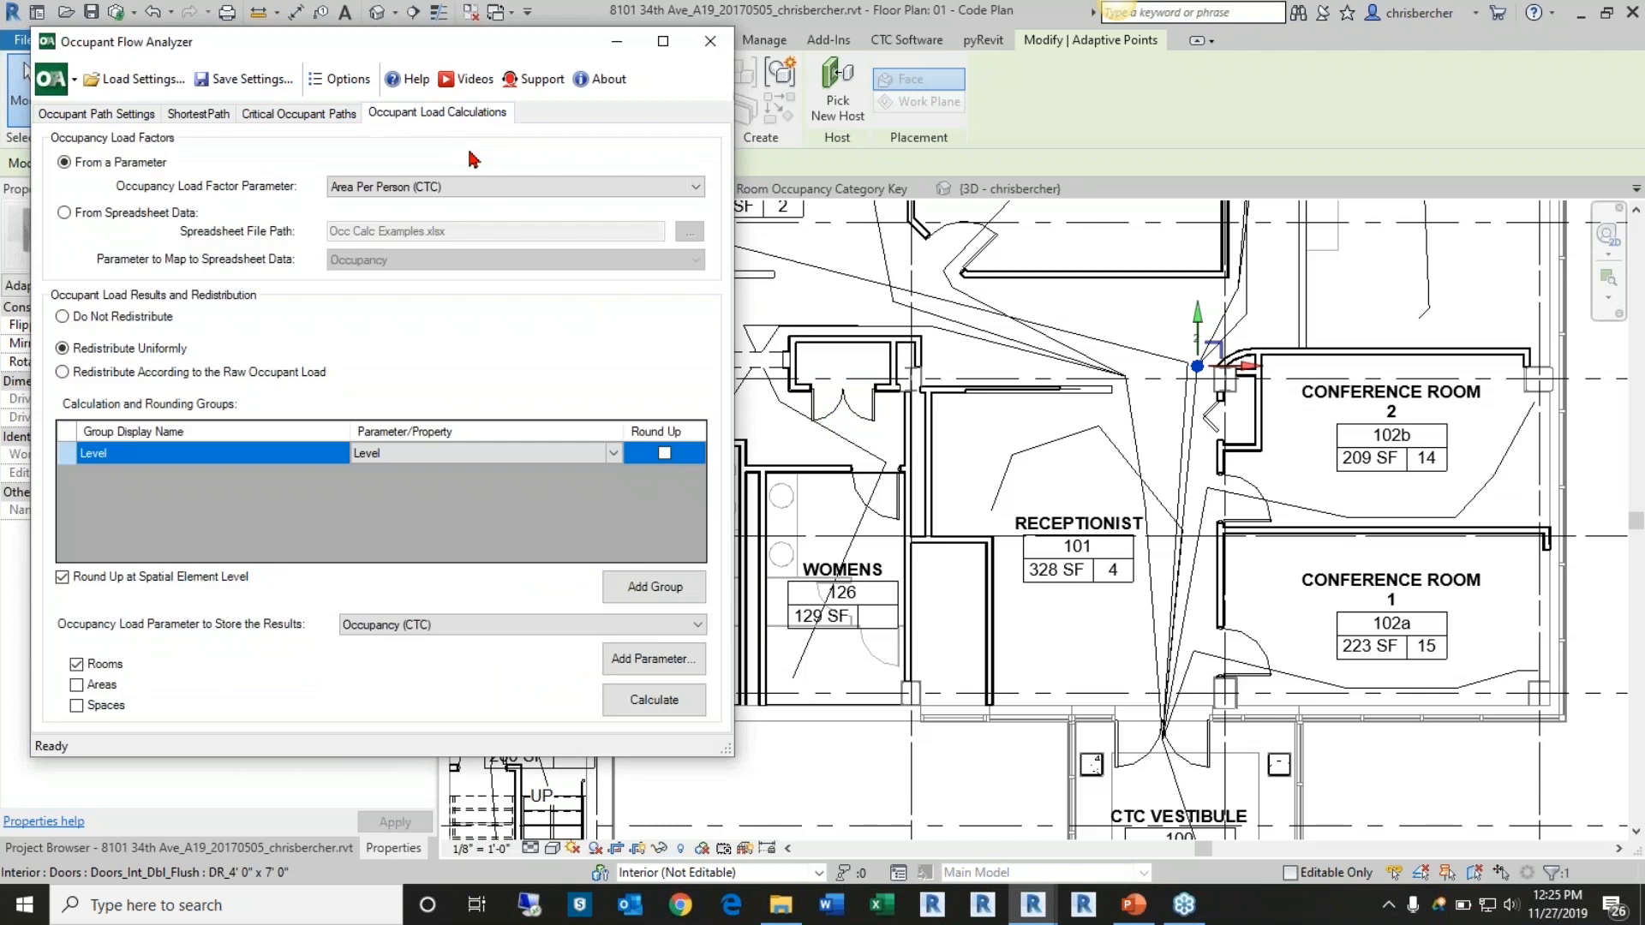
click(263, 119)
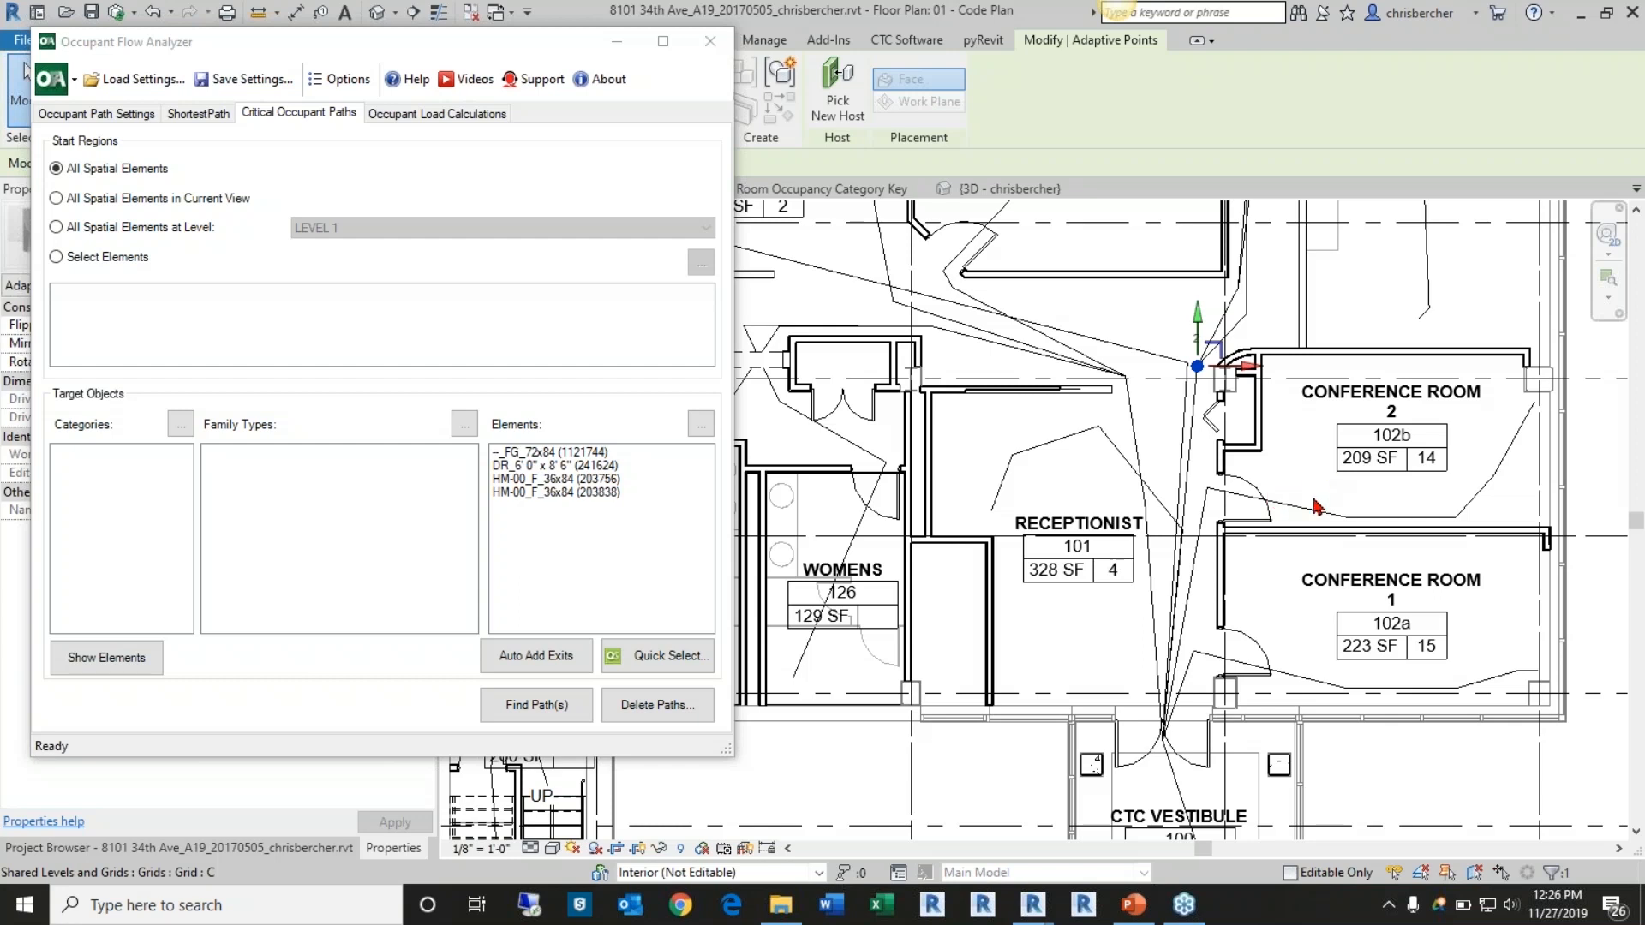
click(1267, 490)
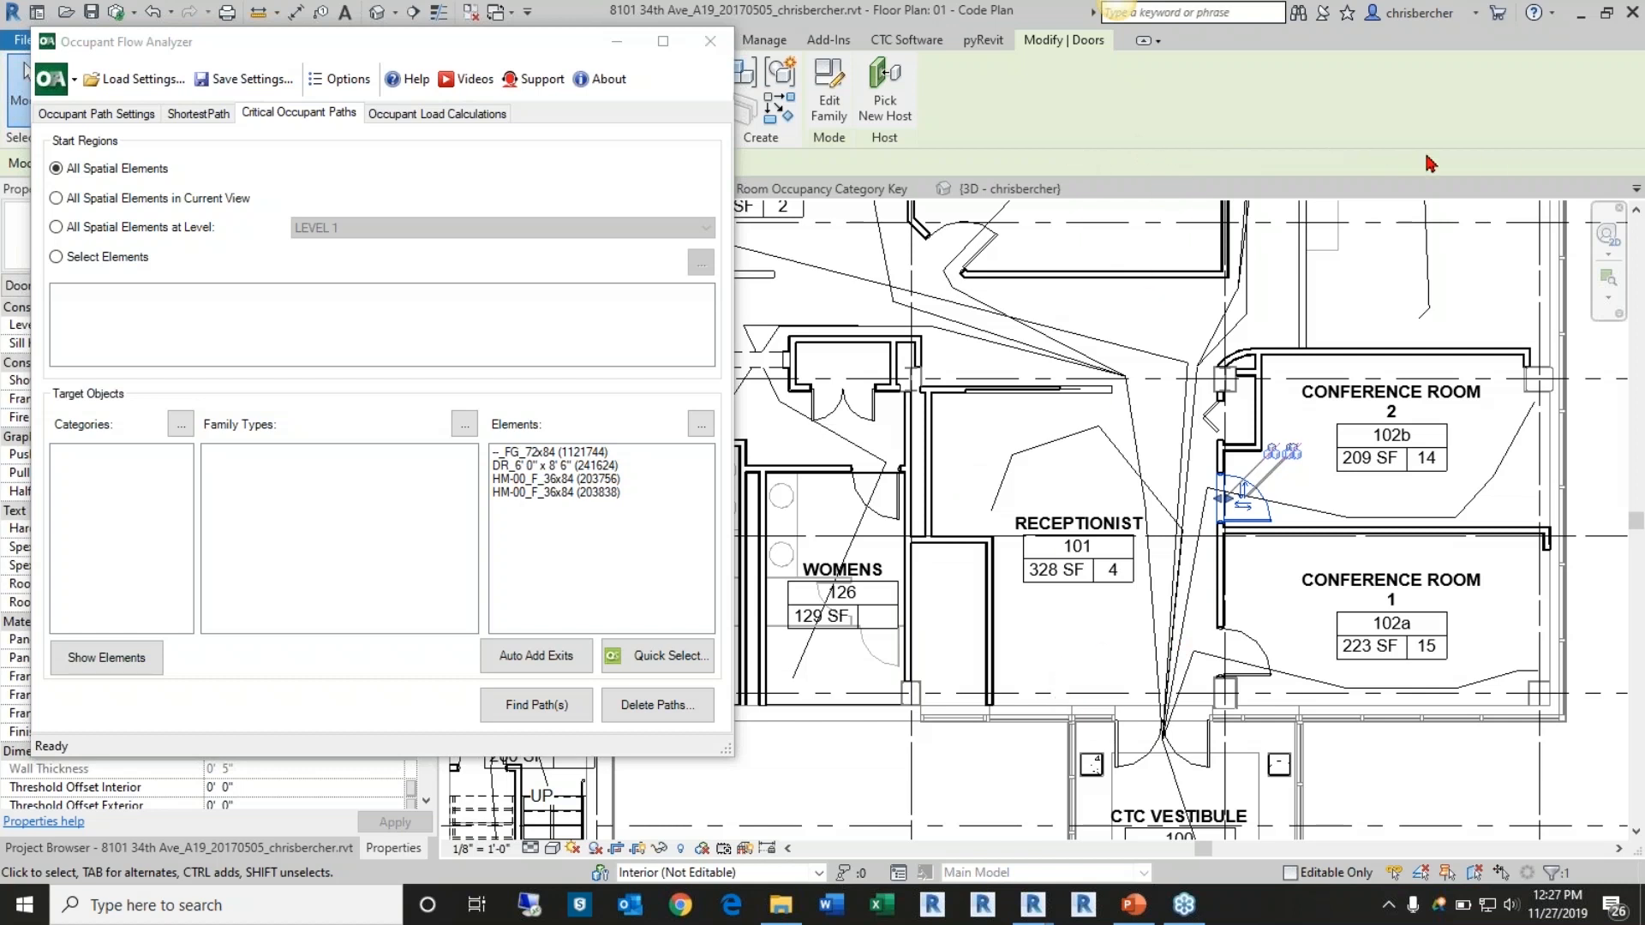
Switch to Chrome, go to ctcsoftware.com and open the BIM Project Suite 2020 product page
click(682, 910)
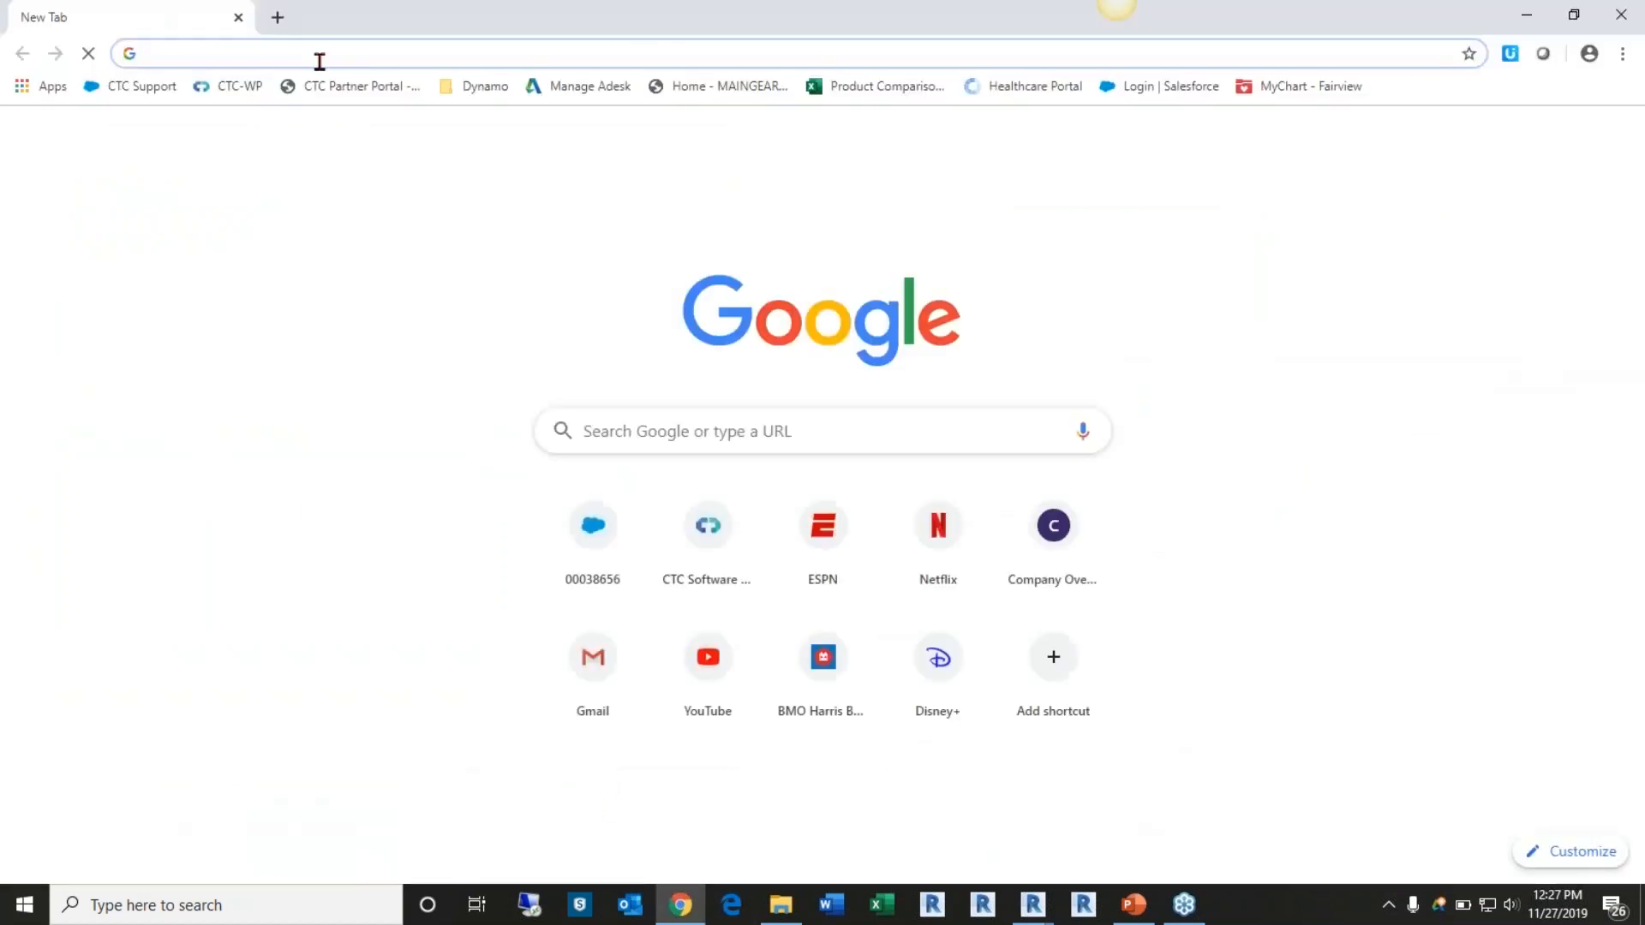
text(ctcsoftware.com)
key(Return)
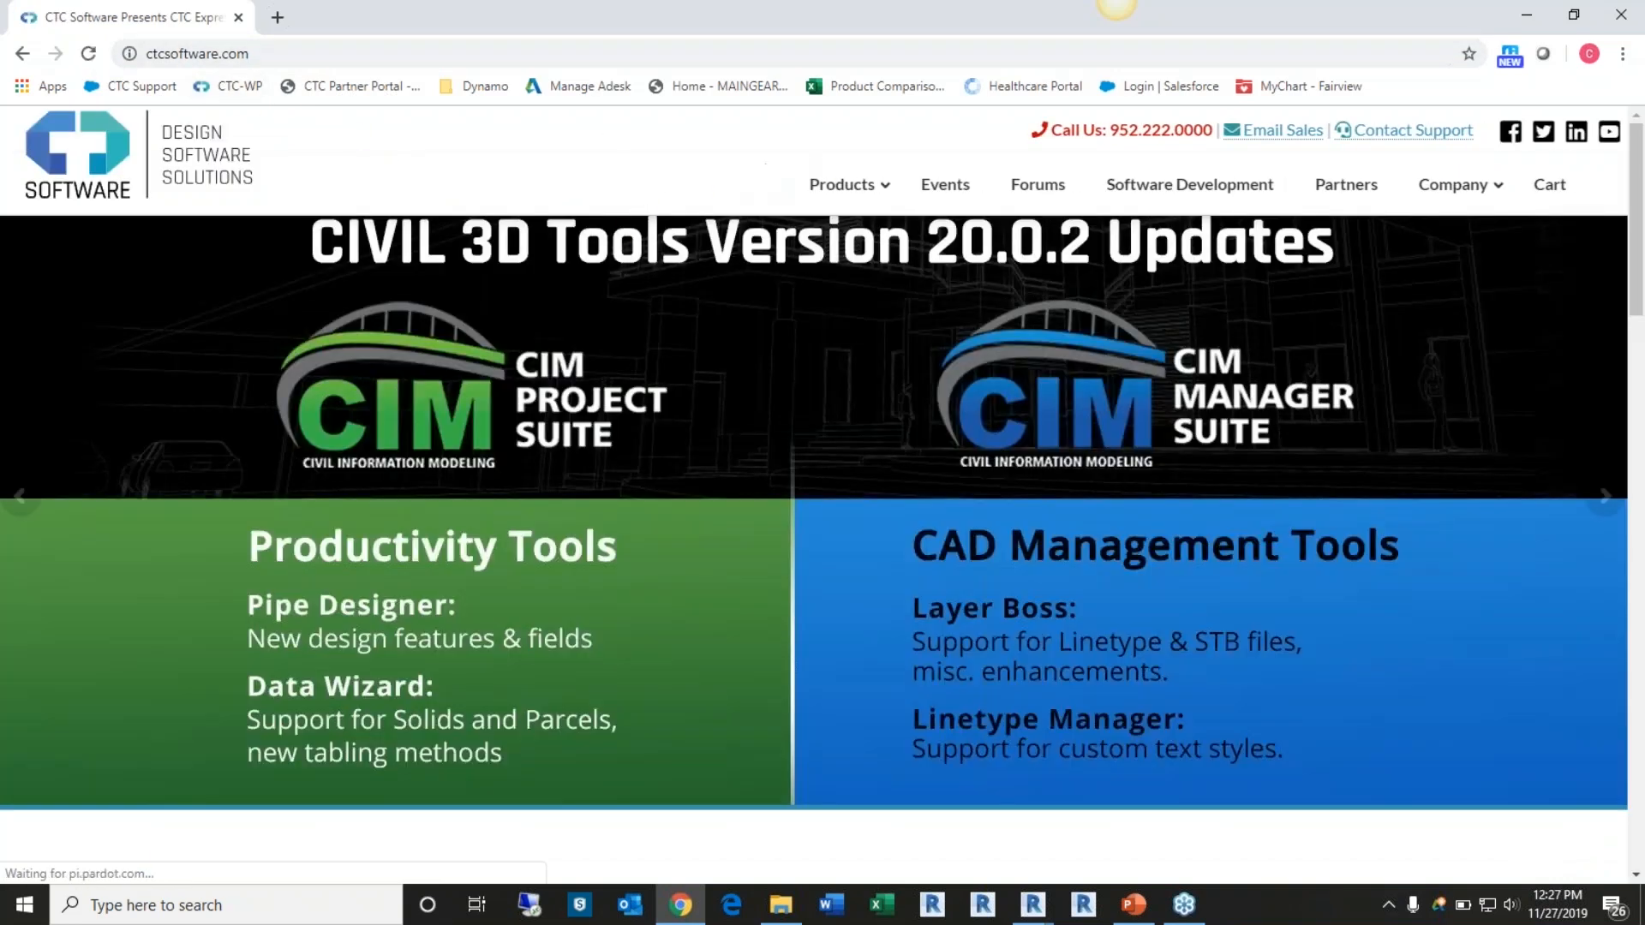
mouse_move(842, 189)
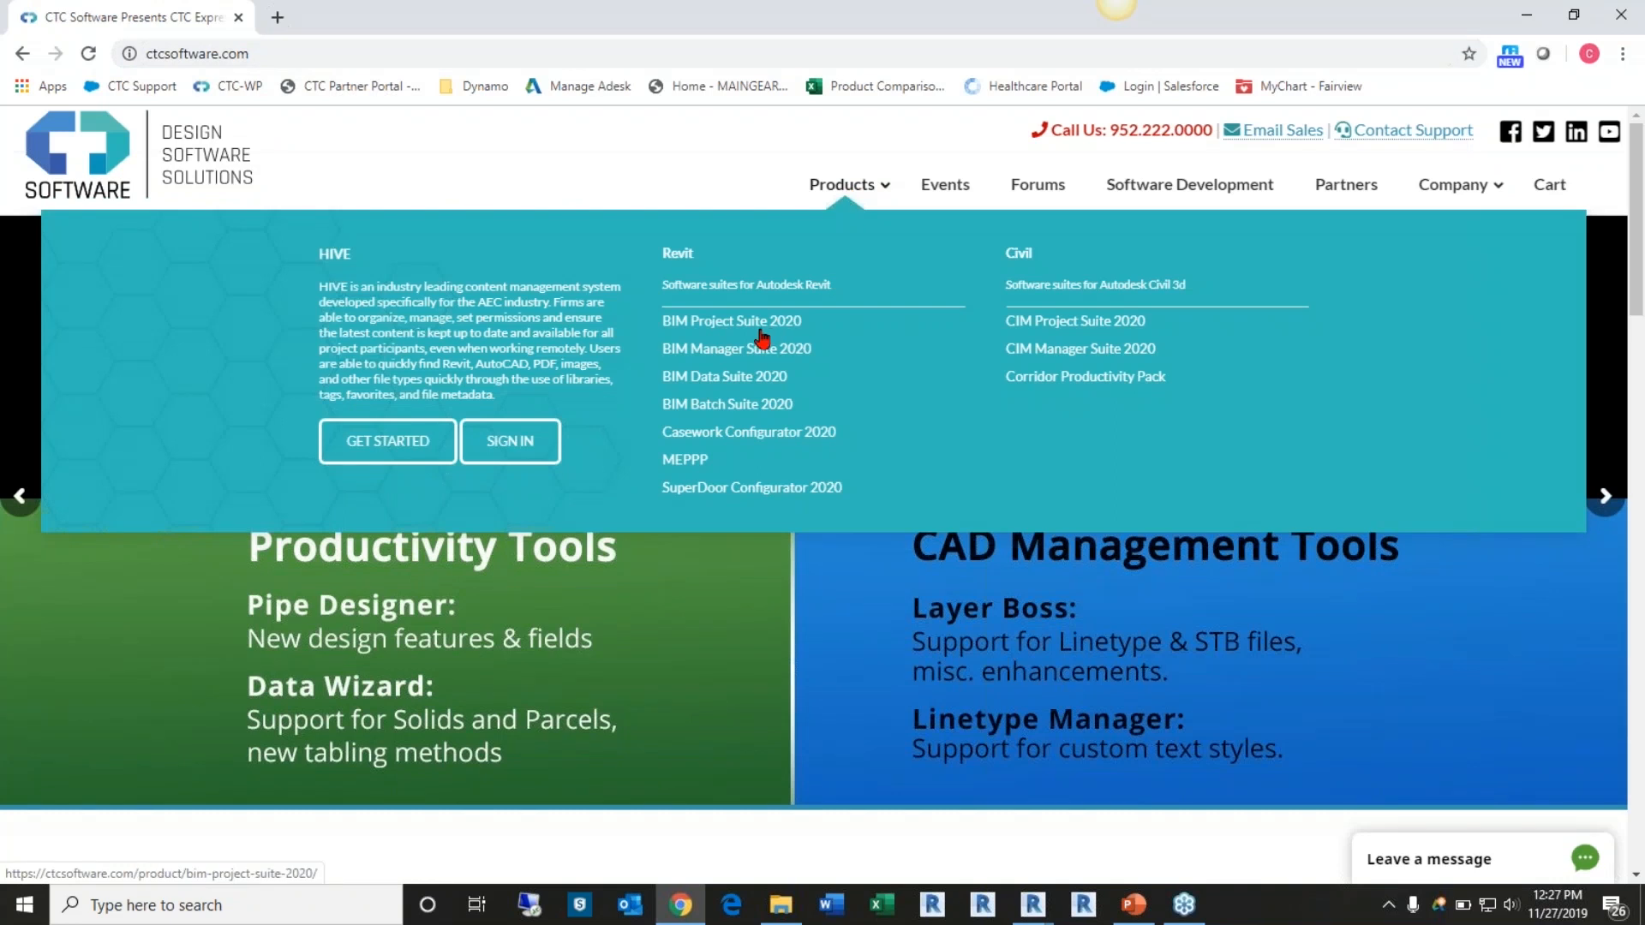
click(726, 332)
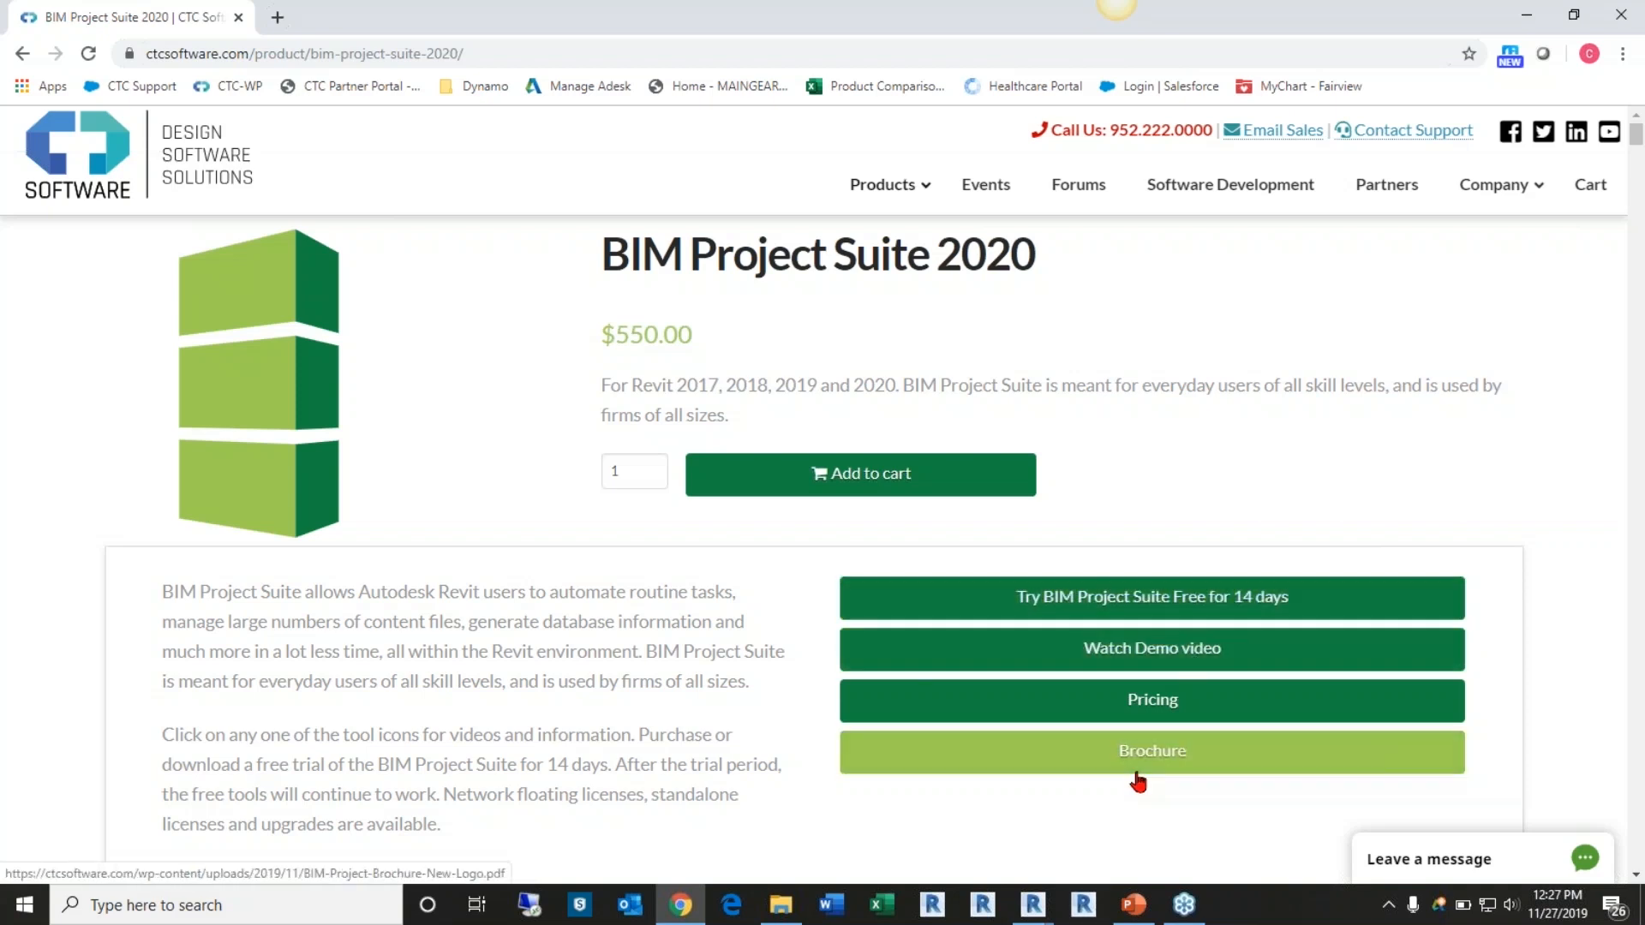
Return to Revit to view the CTC Software tools alongside the product page, and clear the door selection
click(1039, 908)
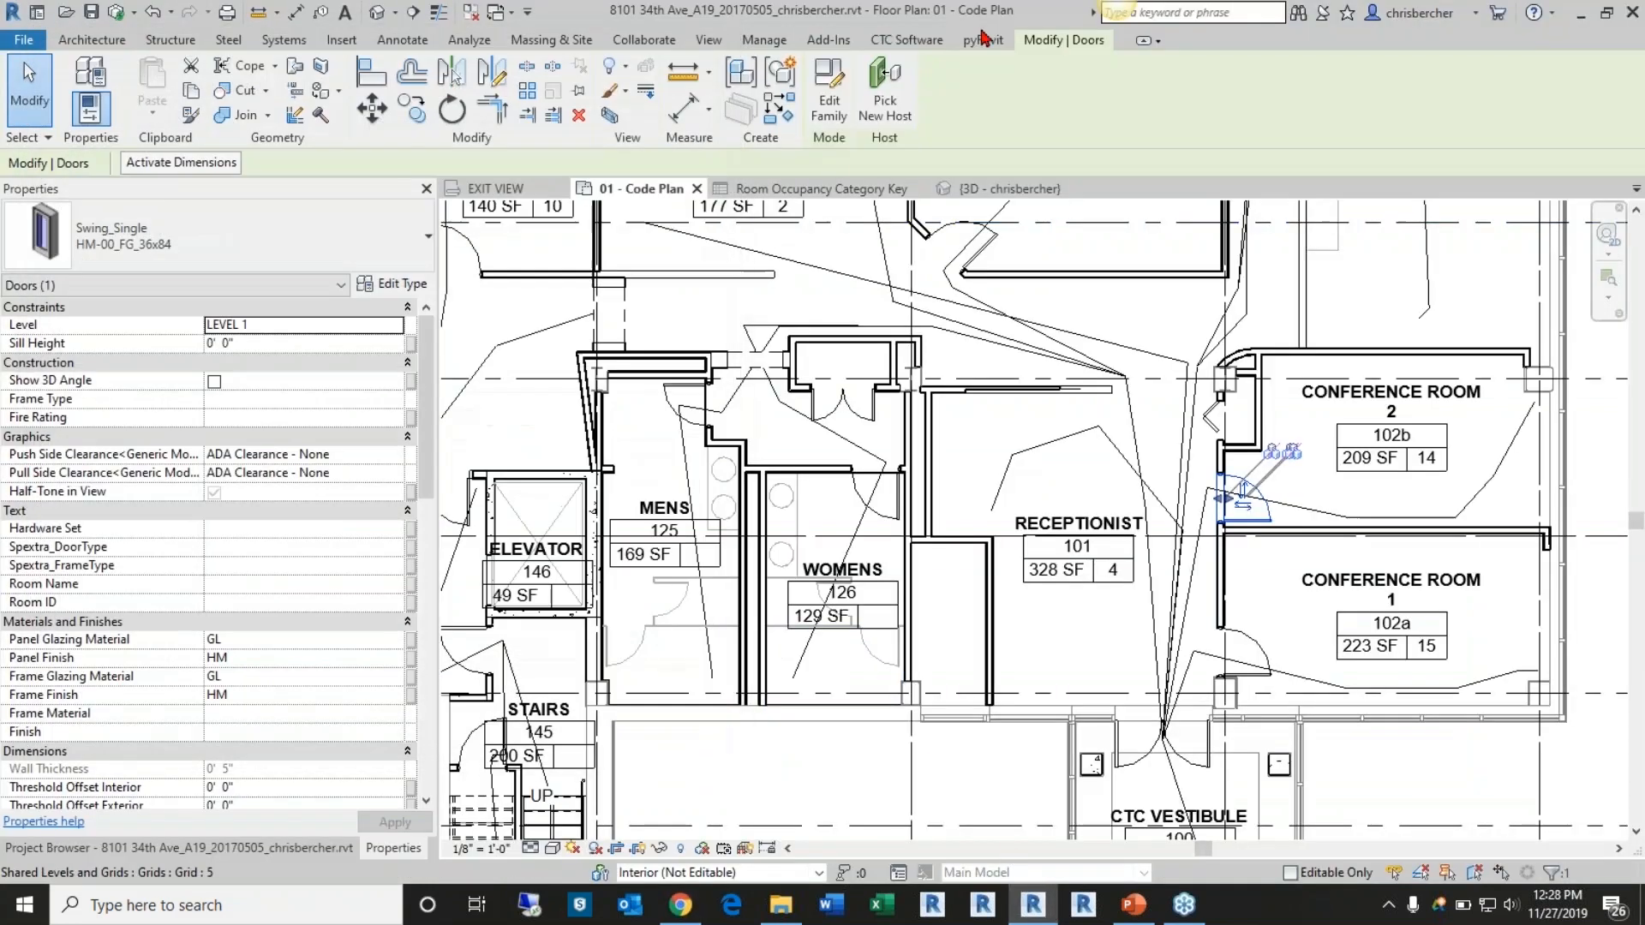
click(906, 39)
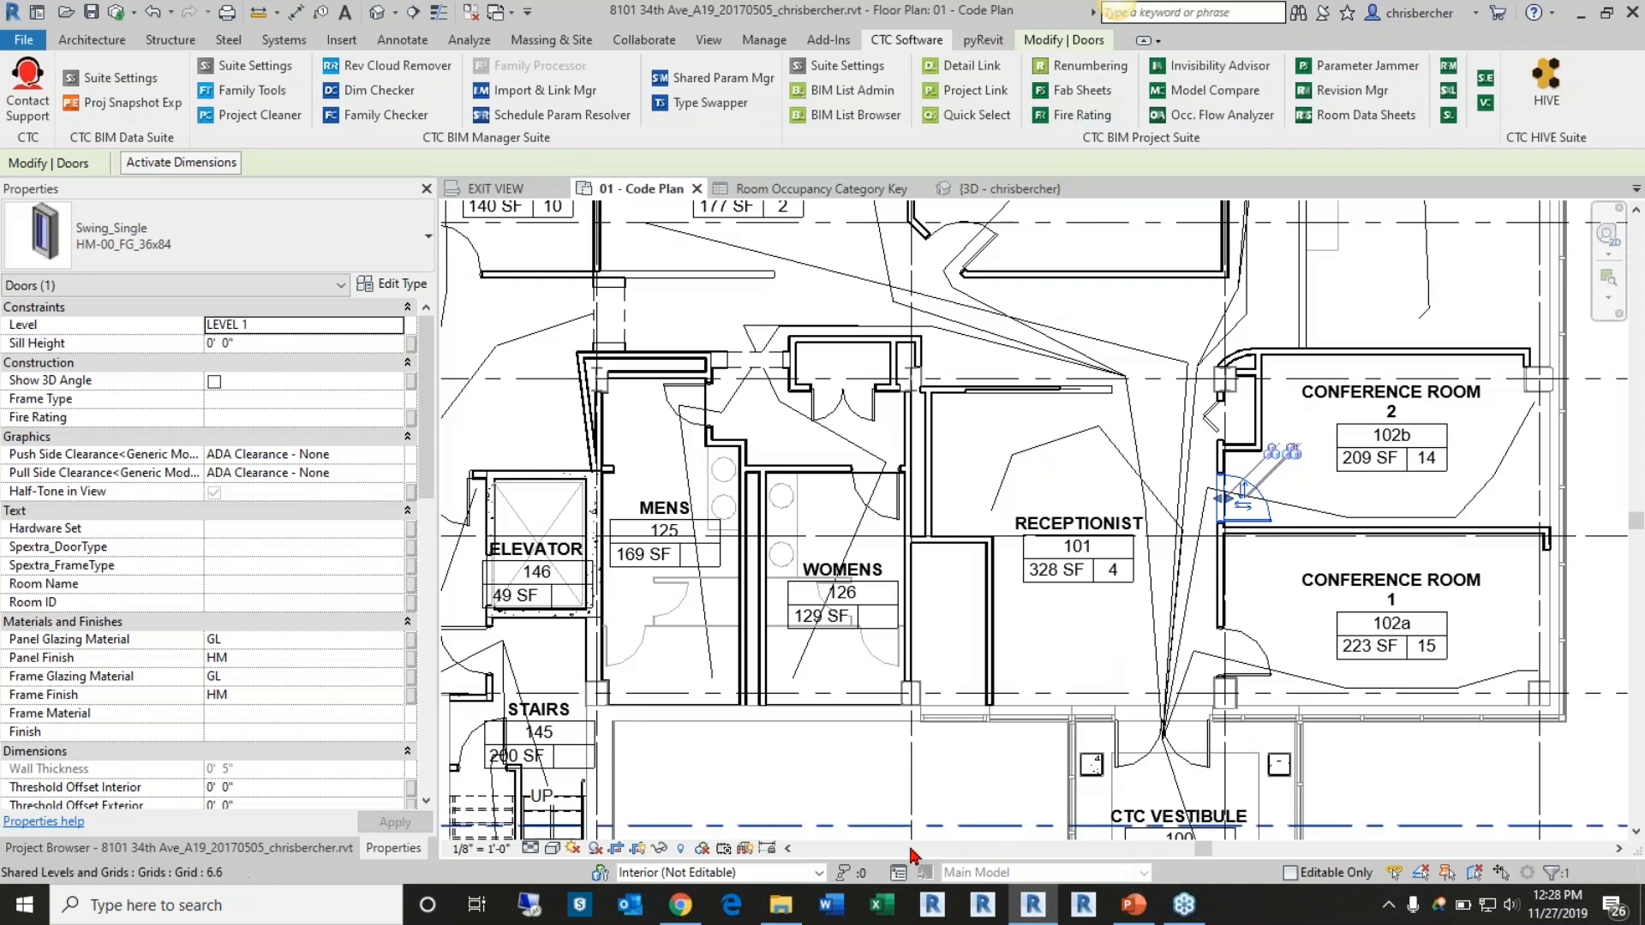
click(680, 904)
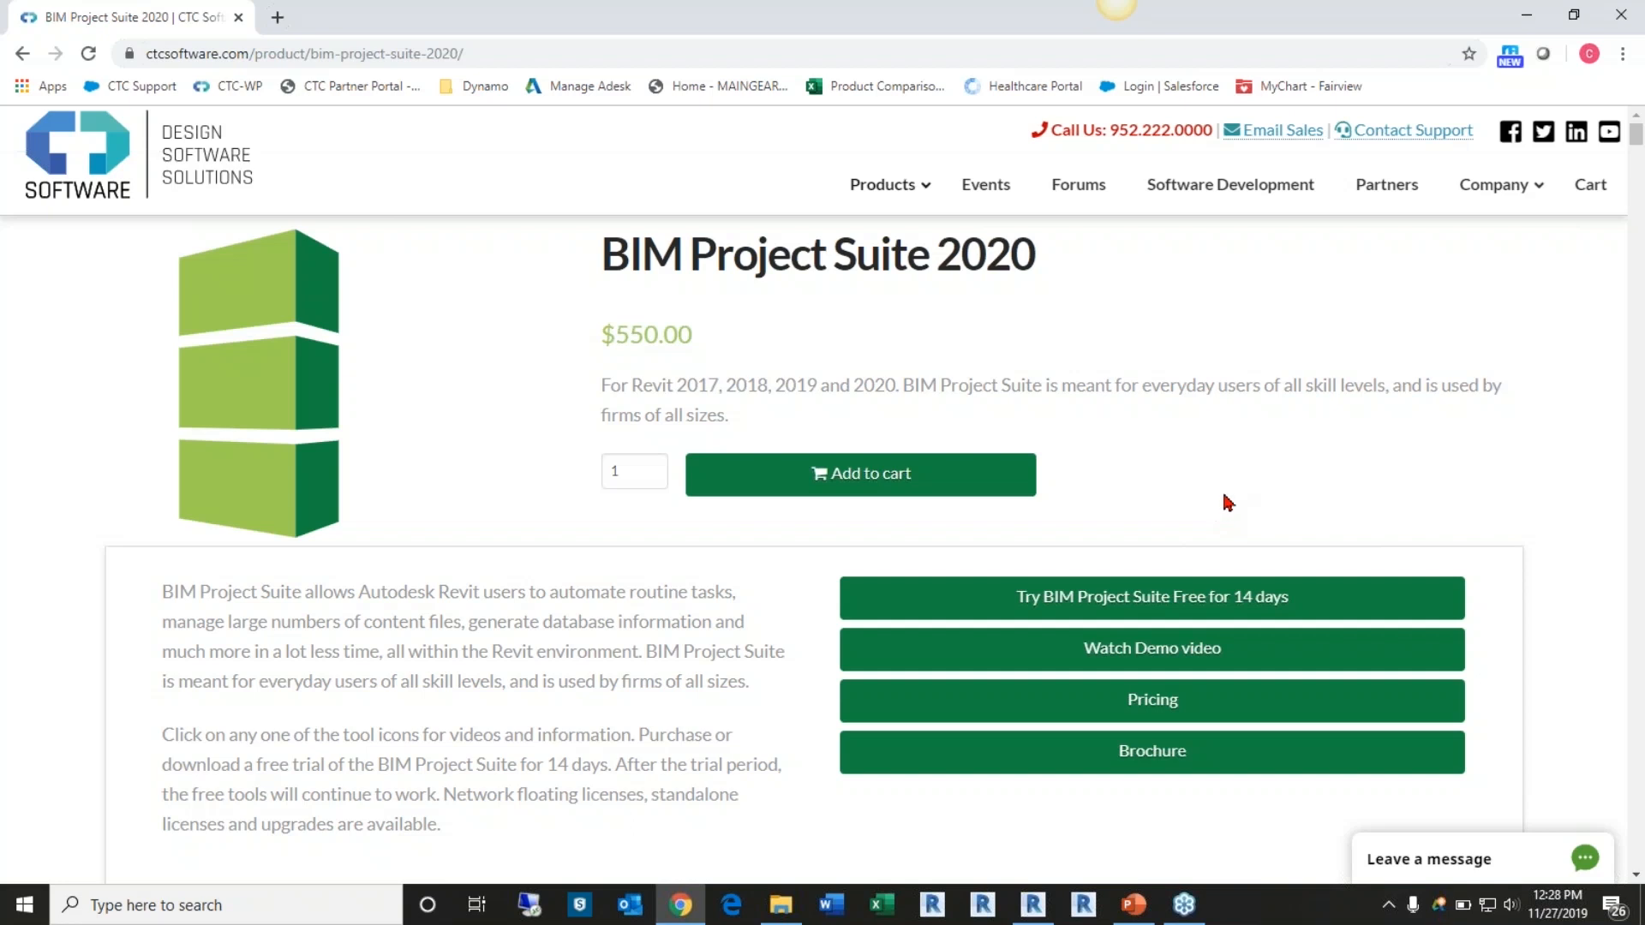
click(1527, 14)
key(Escape)
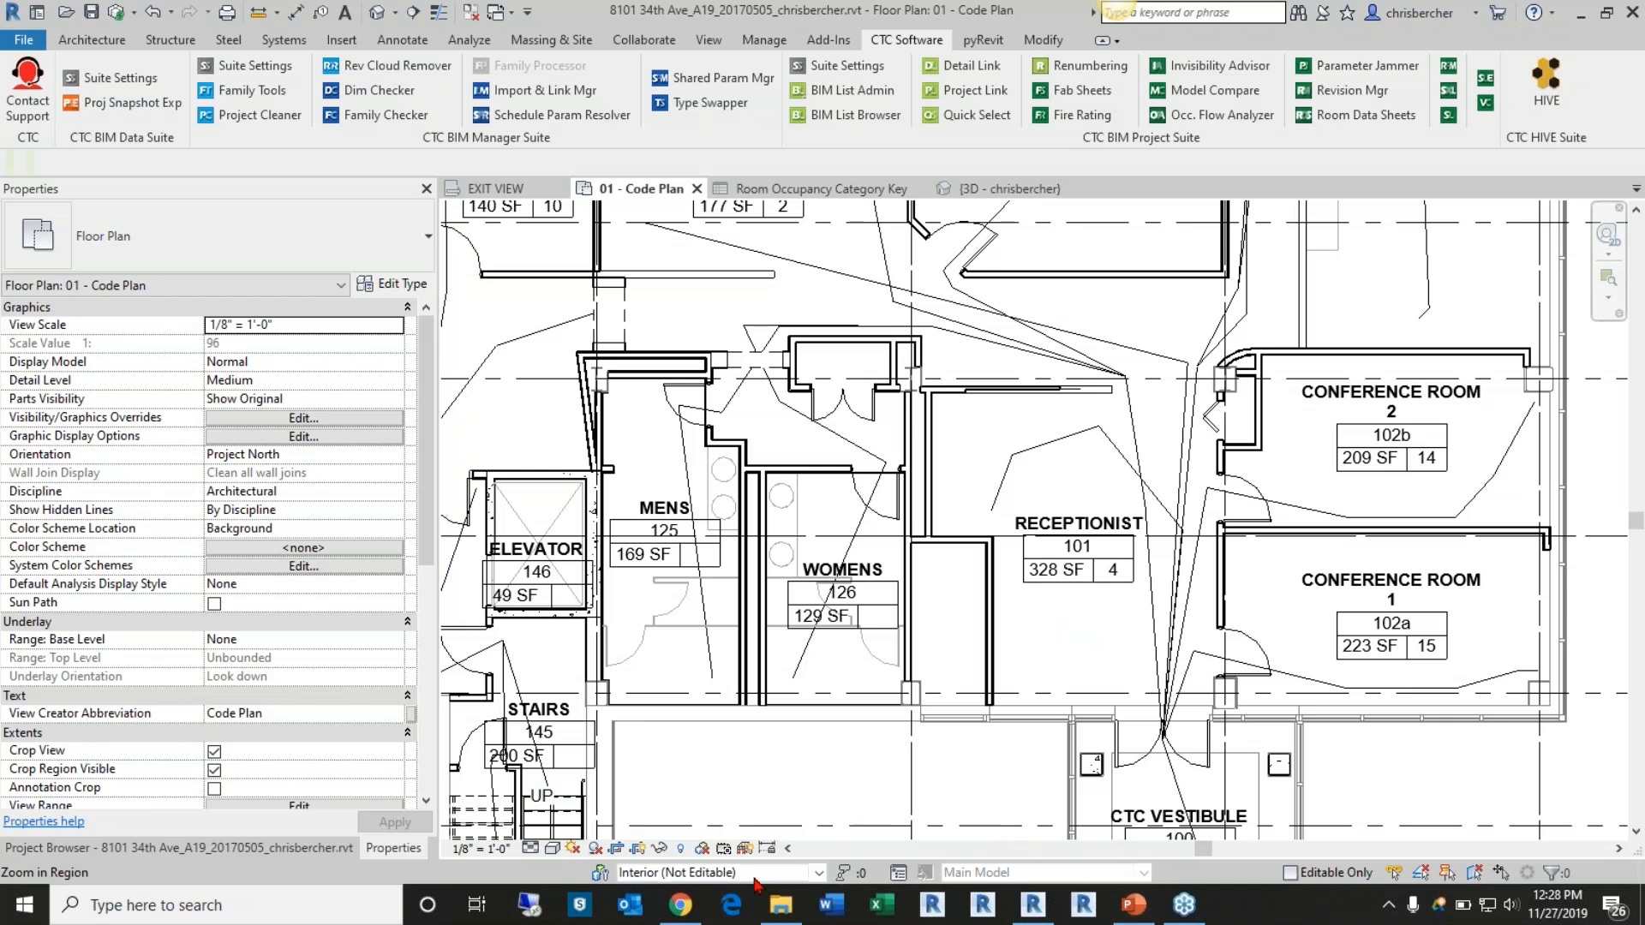
Switch to the BIM Project Suite 2020 page in Chrome and highlight the product's price
mouse_move(682, 905)
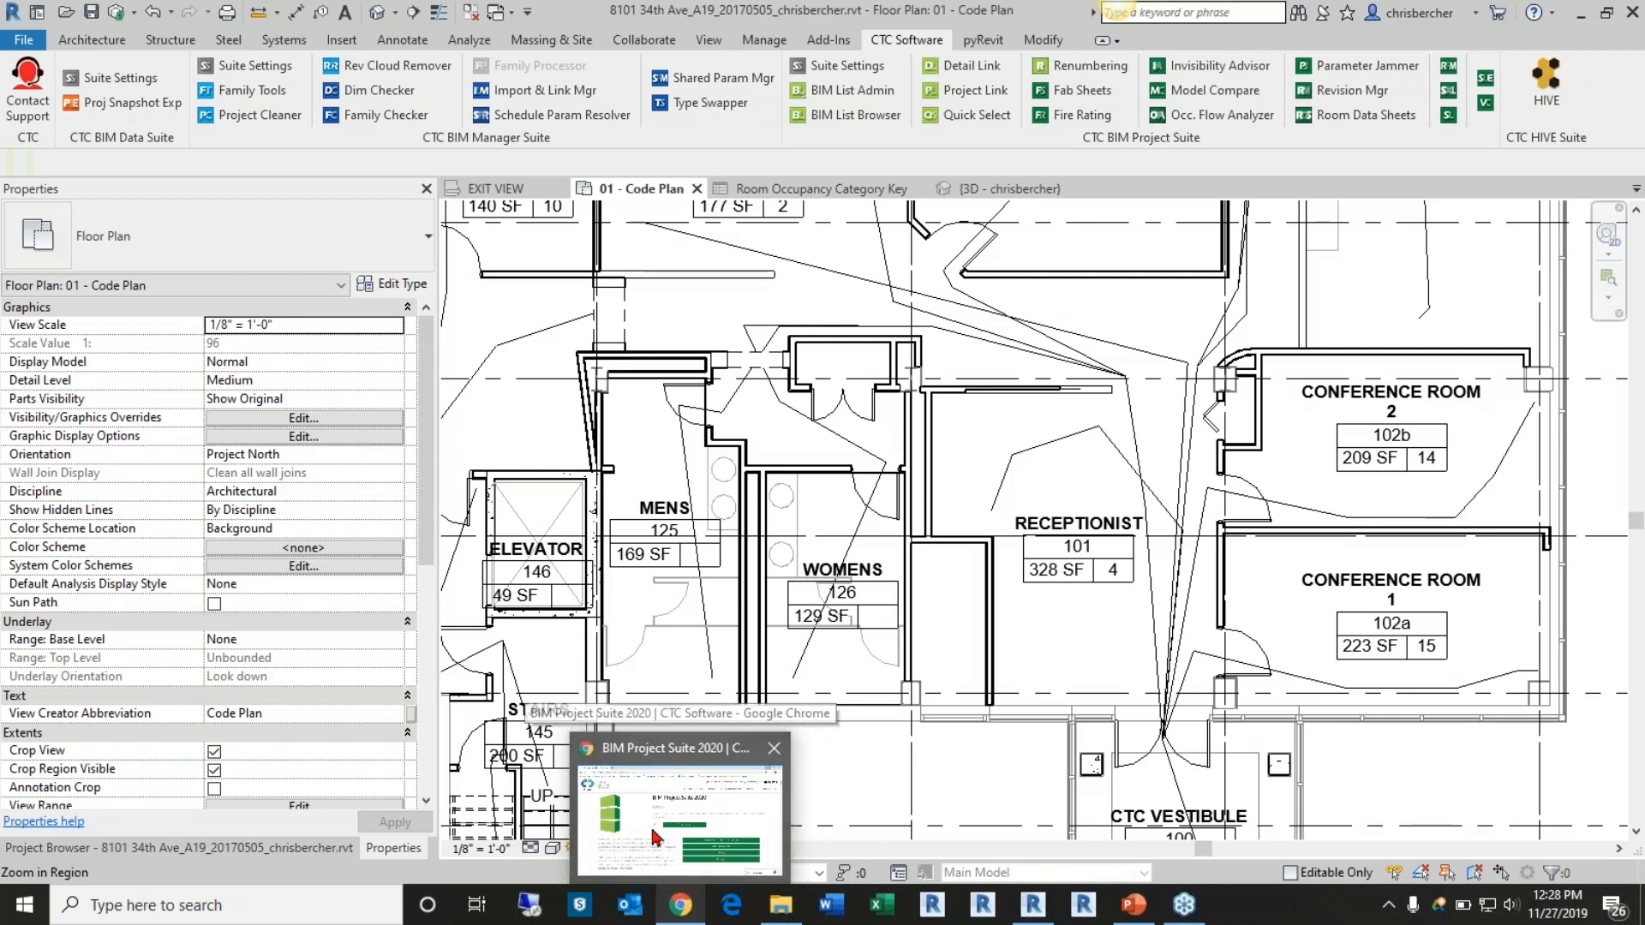
click(690, 758)
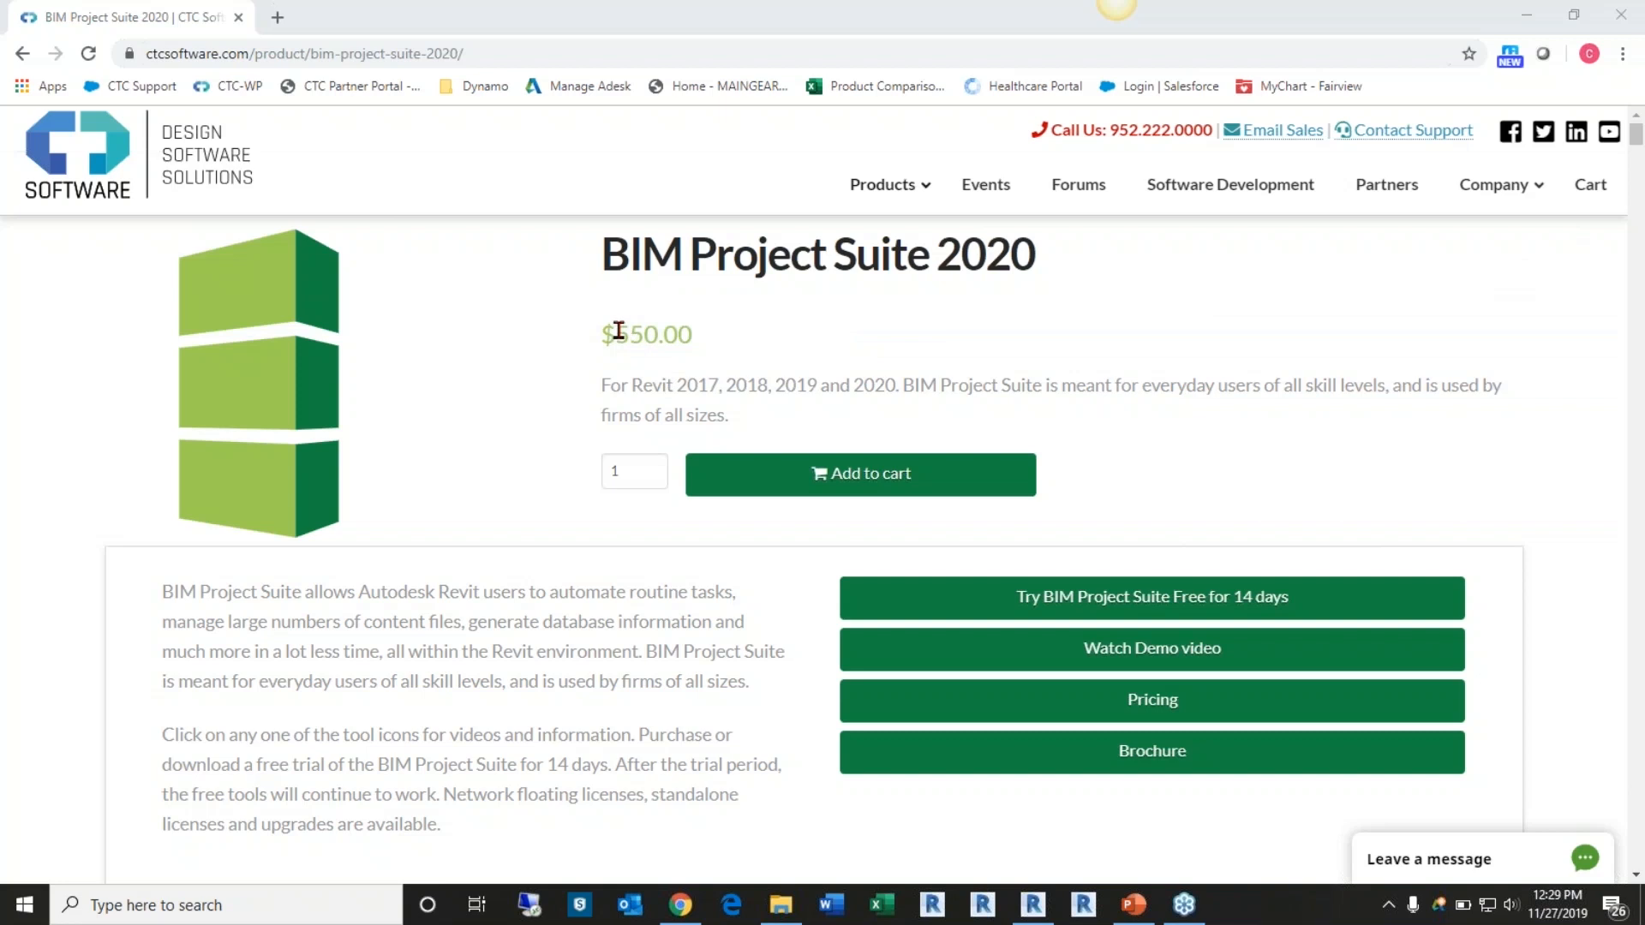
drag(615, 334, 711, 342)
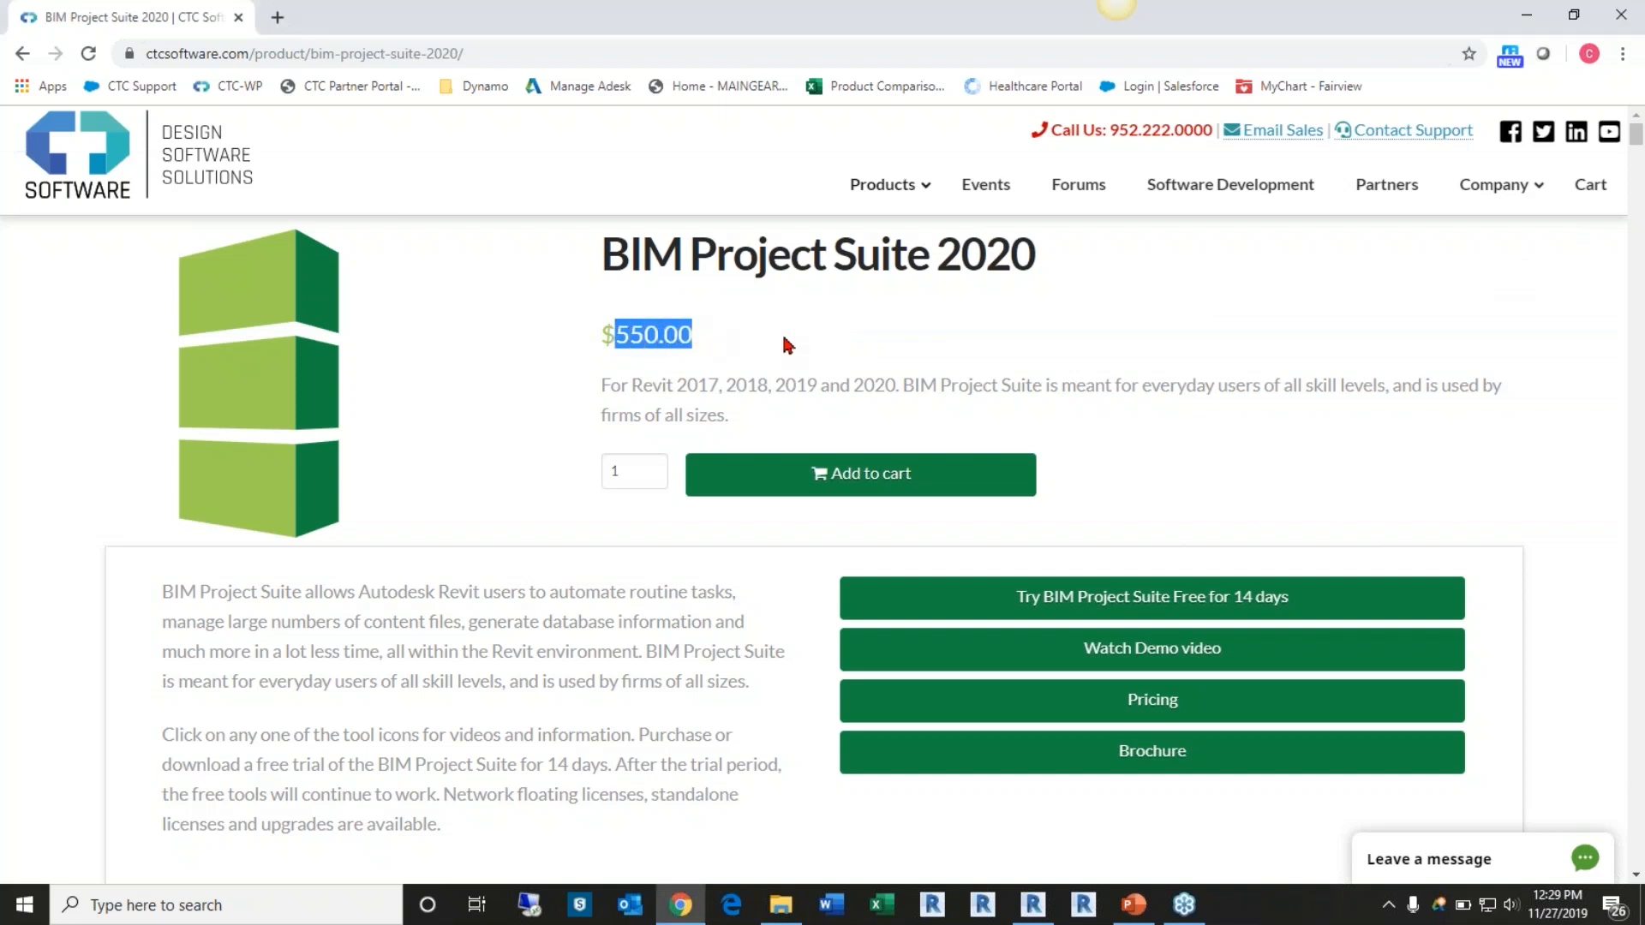